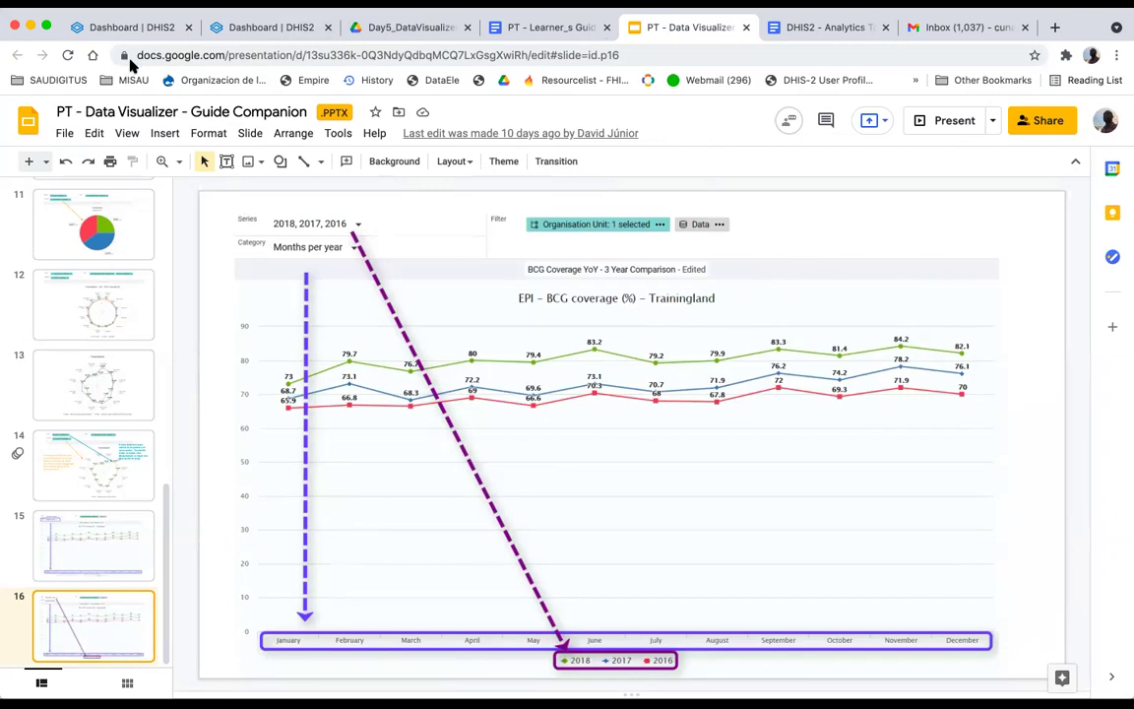
Step: Switch to the DHIS2 dashboard and open the Visualização de Dados app
{"action": "left_click", "coordinate": [128, 27]}
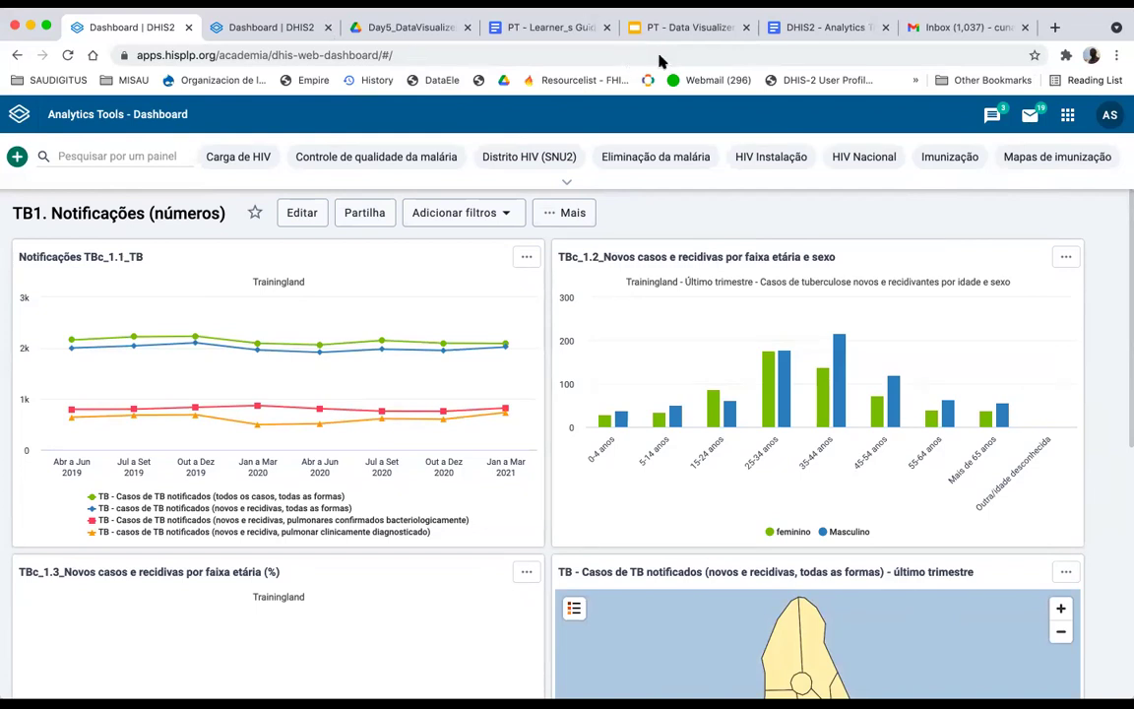
{"action": "left_click", "coordinate": [1068, 118]}
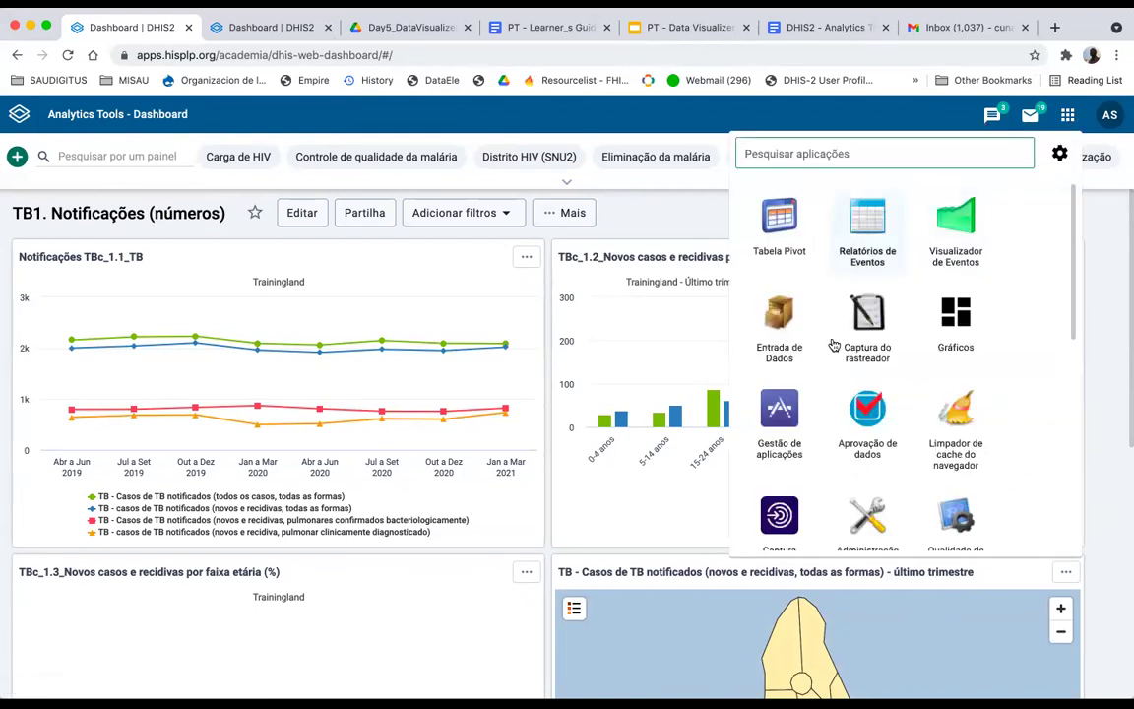
{"action": "left_click", "coordinate": [667, 222]}
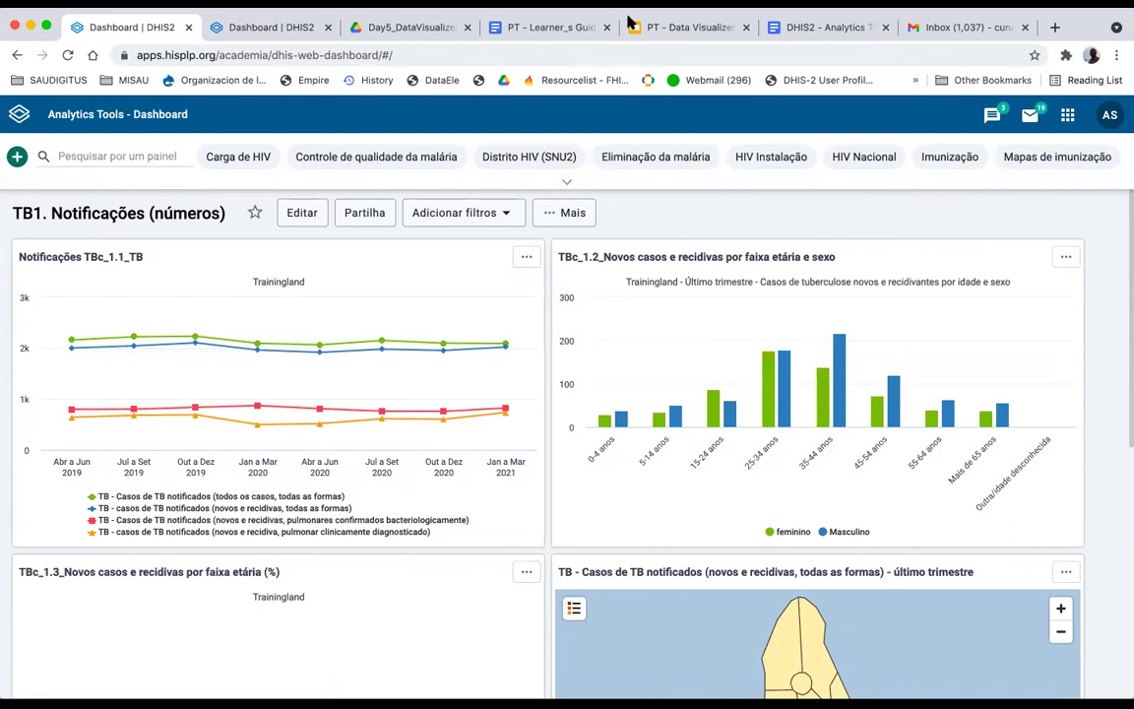
{"action": "left_click", "coordinate": [1069, 116]}
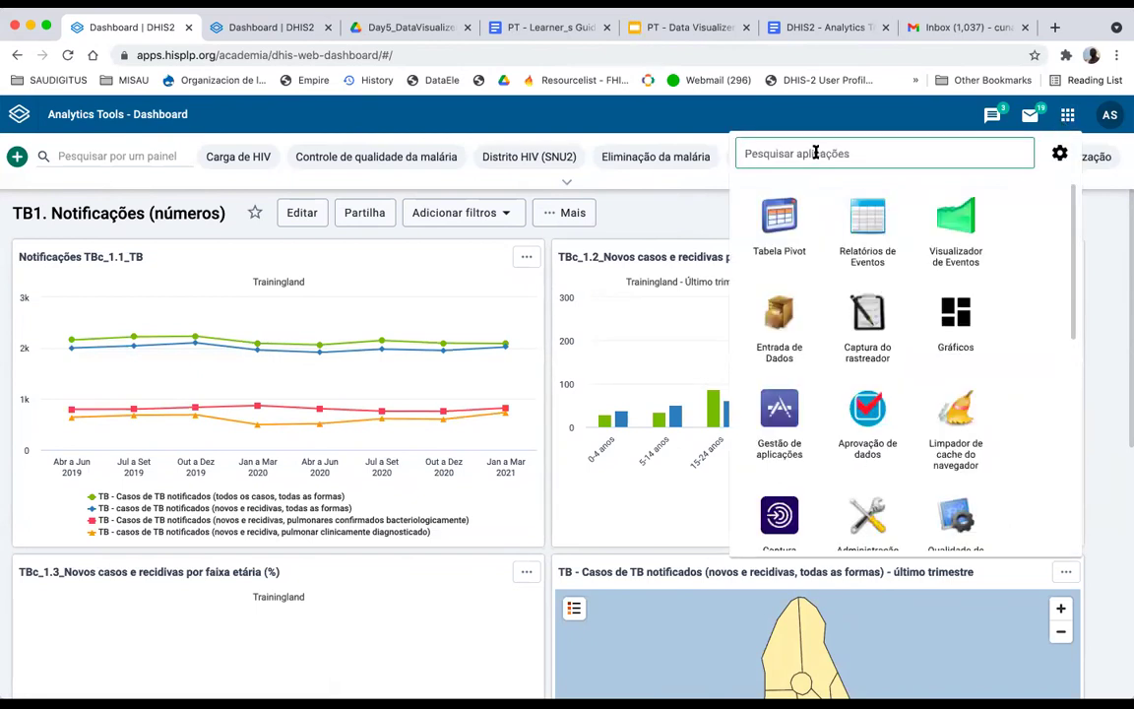
{"action": "scroll", "coordinate": [767, 246], "scroll_direction": "down", "scroll_amount": 4}
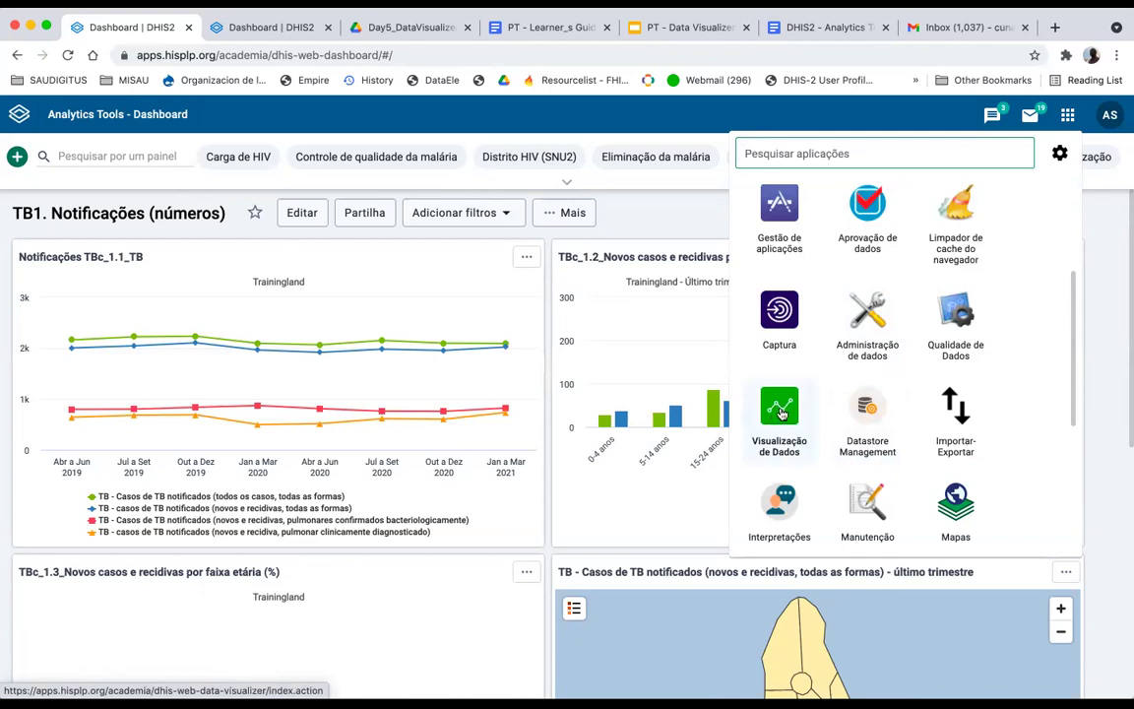
{"action": "left_click", "coordinate": [777, 417]}
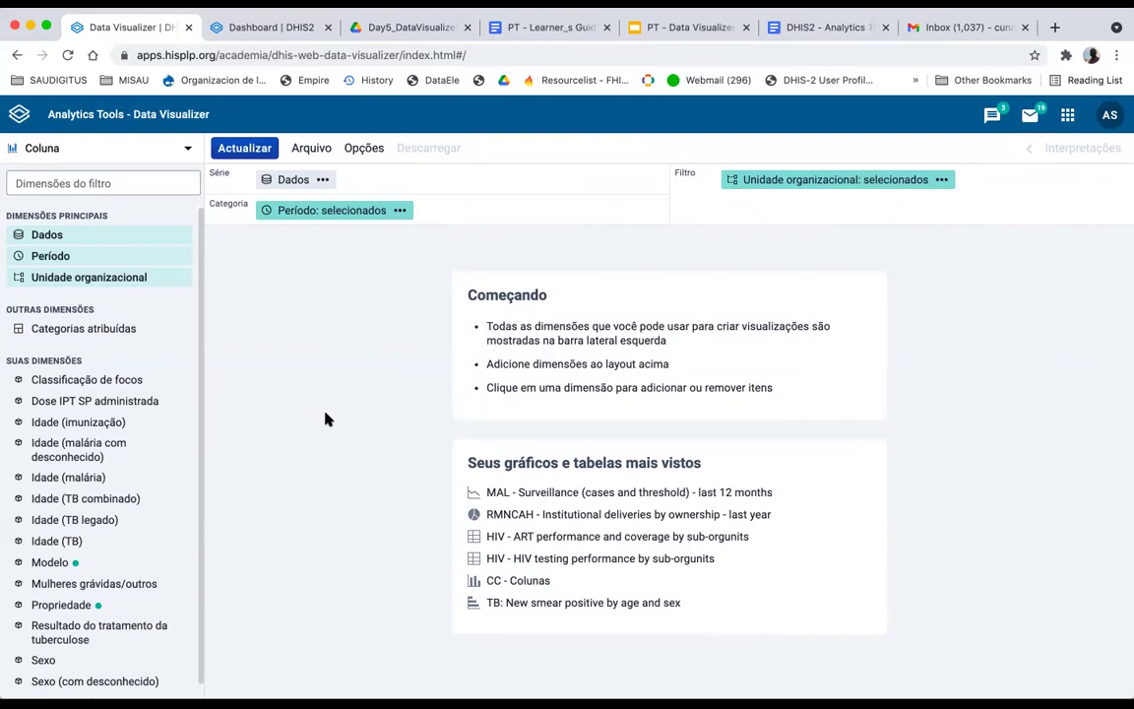
Step: Change the visualization type to Tabela Dinâmica and review its Colunas and Linhas layout areas
{"action": "mouse_move", "coordinate": [463, 284]}
{"action": "left_mouse_down"}
{"action": "mouse_move", "coordinate": [638, 369]}
{"action": "mouse_move", "coordinate": [836, 612]}
{"action": "mouse_move", "coordinate": [871, 625]}
{"action": "mouse_move", "coordinate": [479, 329]}
{"action": "mouse_move", "coordinate": [457, 286]}
{"action": "left_mouse_up"}
{"action": "left_click", "coordinate": [884, 627]}
{"action": "left_click", "coordinate": [458, 286]}
{"action": "left_click", "coordinate": [183, 147]}
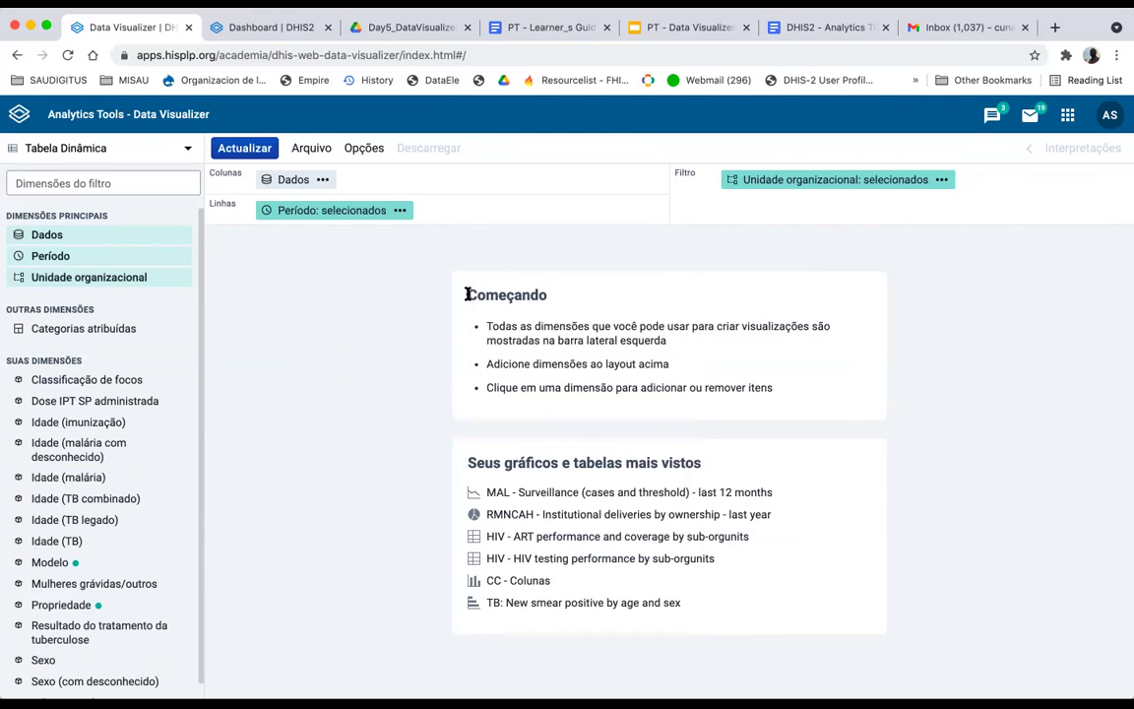
{"action": "left_click_drag", "start_coordinate": [469, 295], "coordinate": [724, 381]}
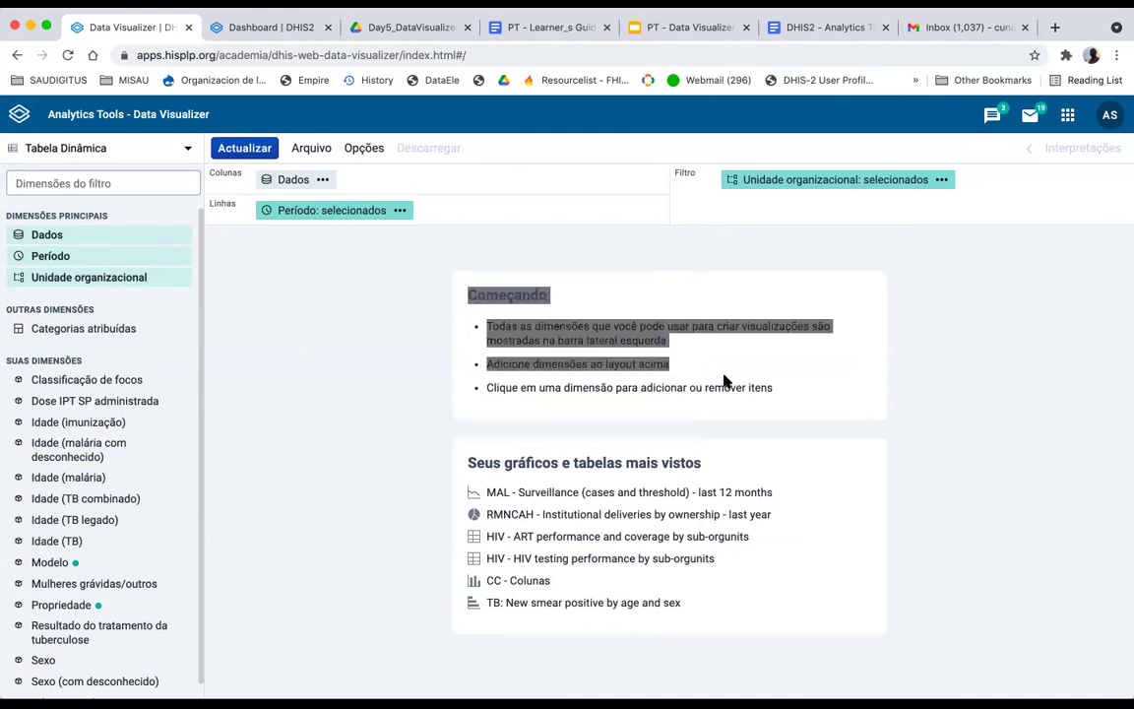
{"action": "left_click", "coordinate": [380, 231]}
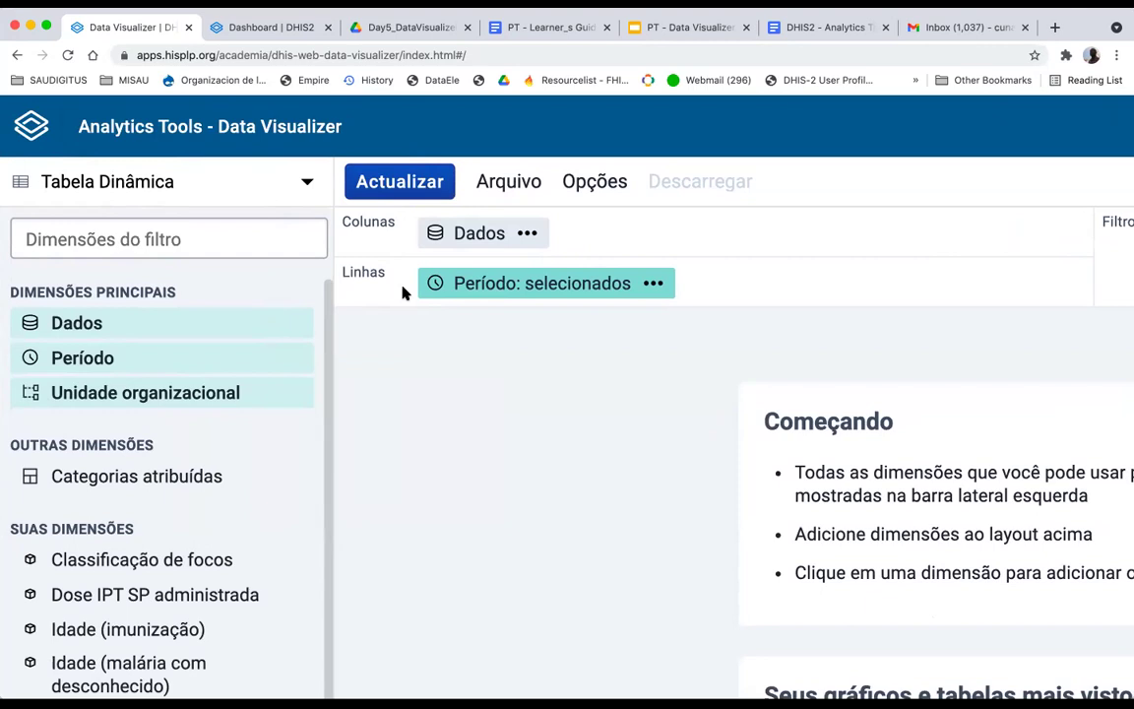
{"action": "left_click", "coordinate": [148, 178]}
{"action": "left_click", "coordinate": [156, 286]}
{"action": "key", "text": "super+minus"}
{"action": "key", "text": "super+minus"}
{"action": "key", "text": "super+minus"}
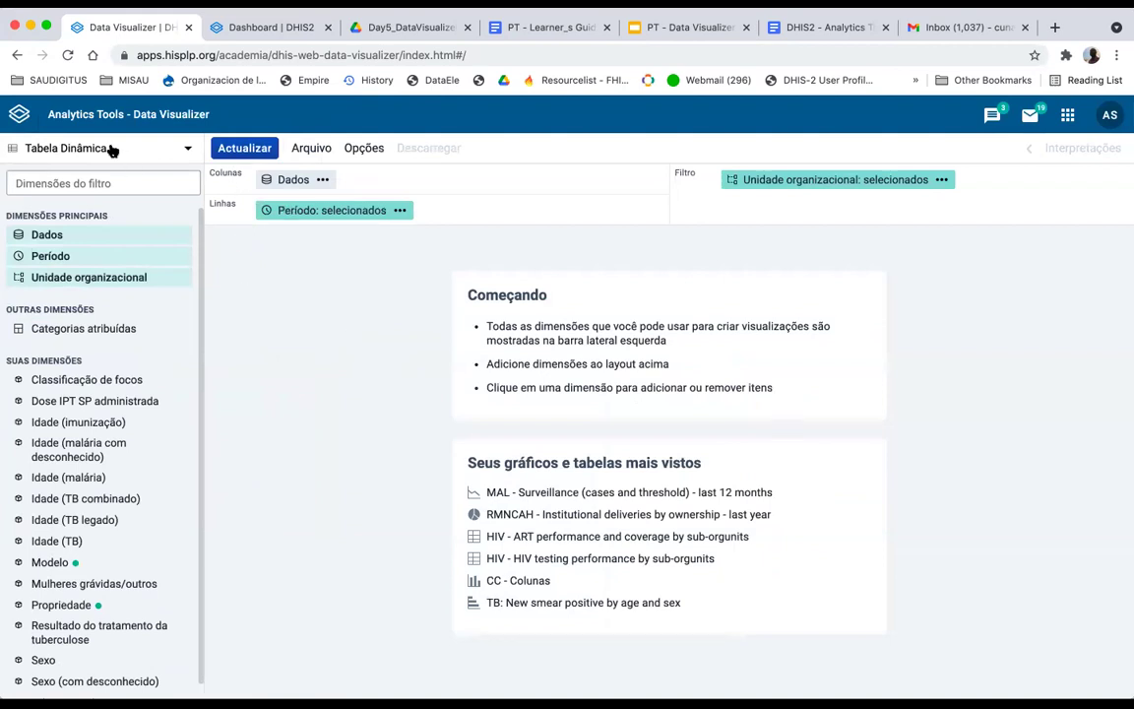
Step: Change the visualization type to Coluna and inspect its Série, Categoria and Filtro layout areas
{"action": "left_click", "coordinate": [168, 149]}
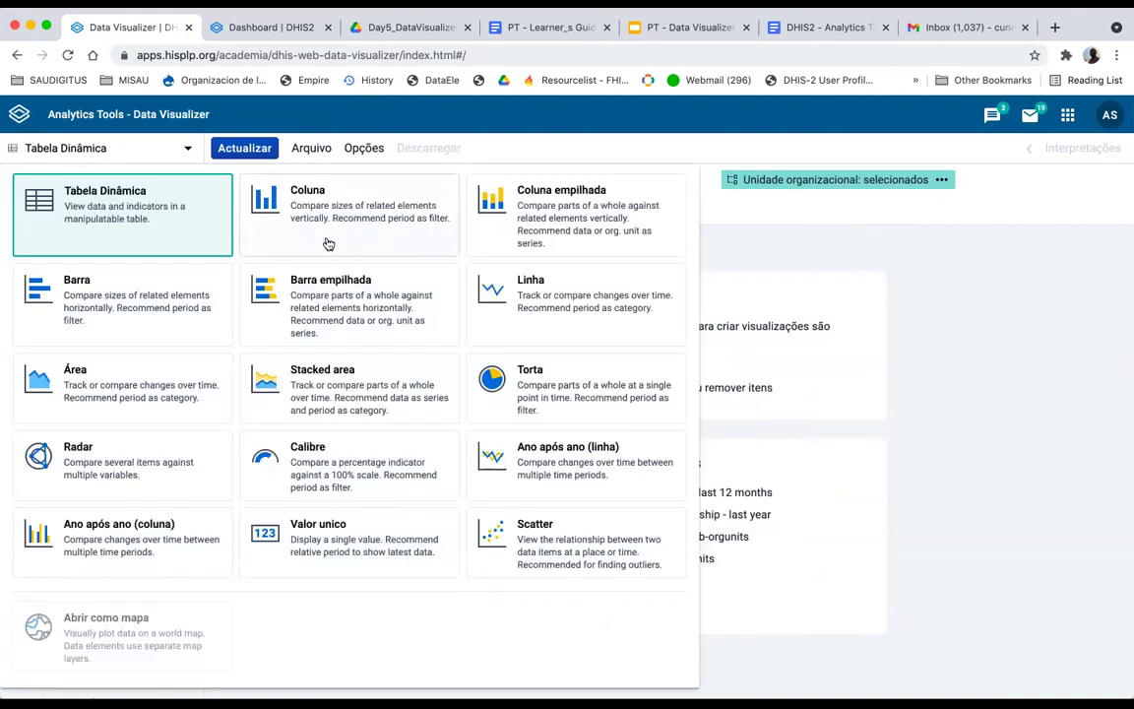
{"action": "left_click", "coordinate": [296, 195]}
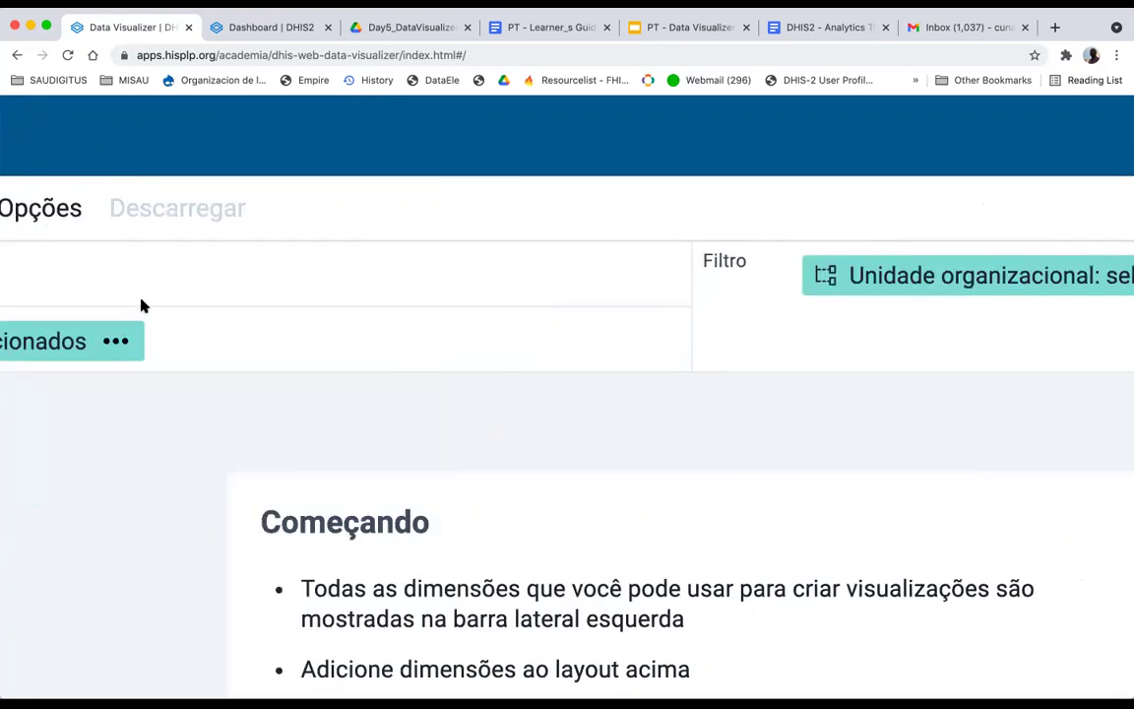
{"action": "scroll", "coordinate": [247, 233], "scroll_direction": "left", "scroll_amount": 10}
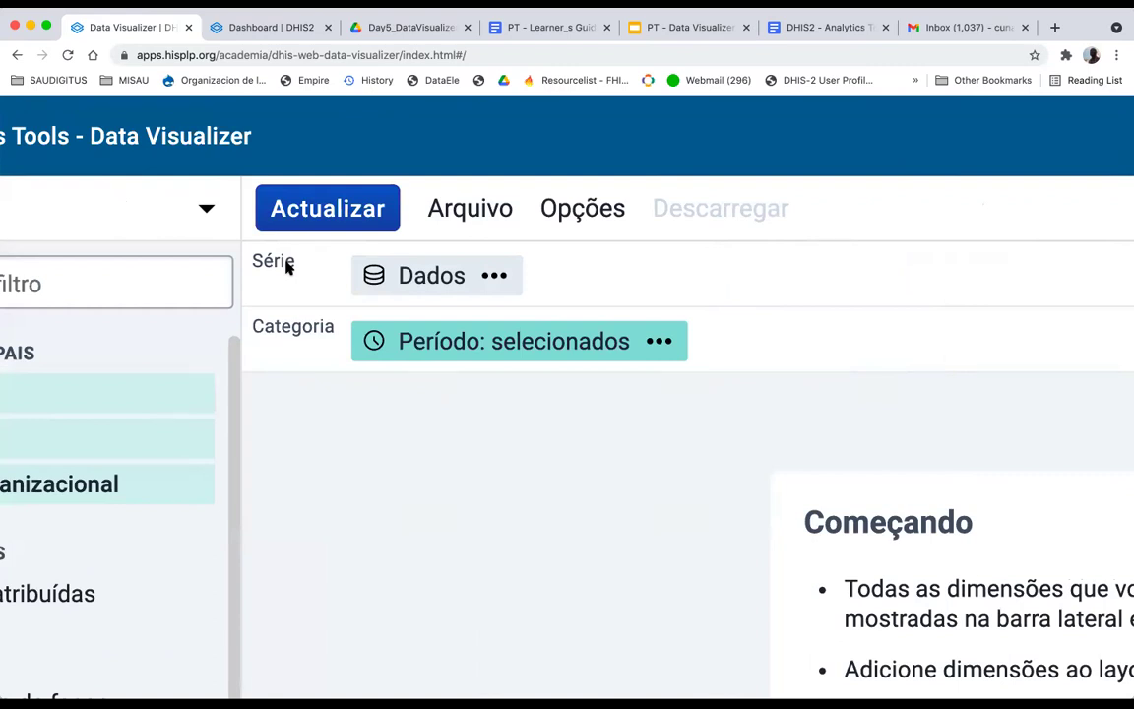
{"action": "scroll", "coordinate": [237, 311], "scroll_direction": "down", "scroll_amount": 5}
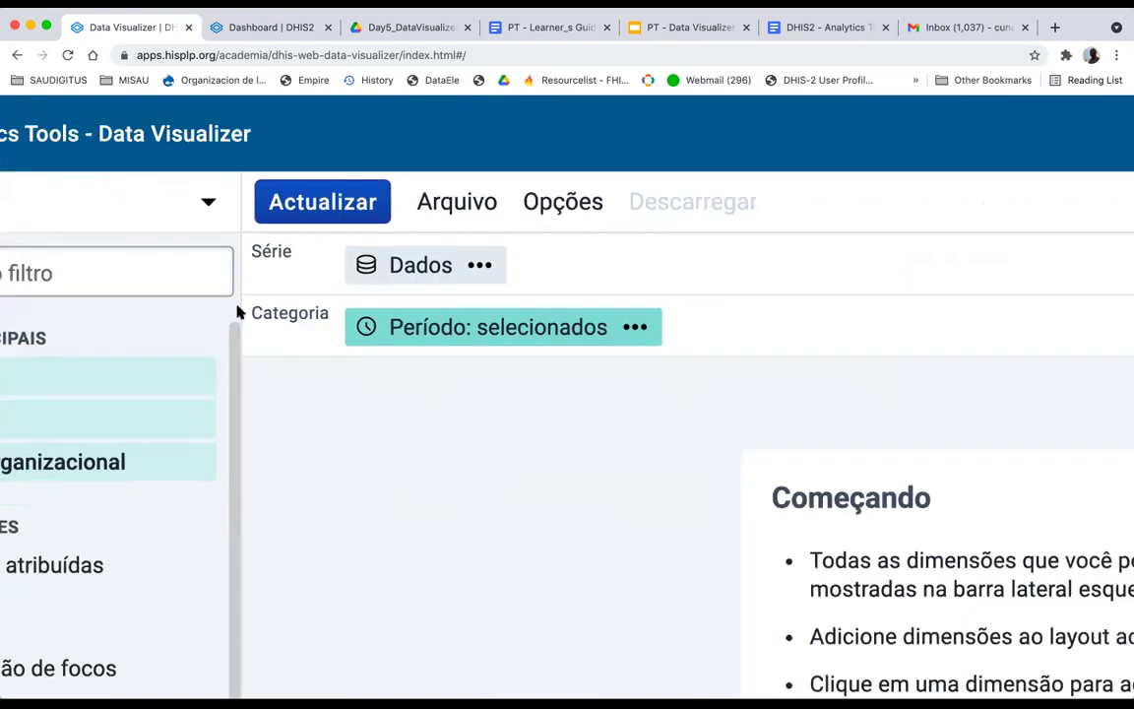
{"action": "scroll", "coordinate": [318, 197], "scroll_direction": "down", "scroll_amount": 5}
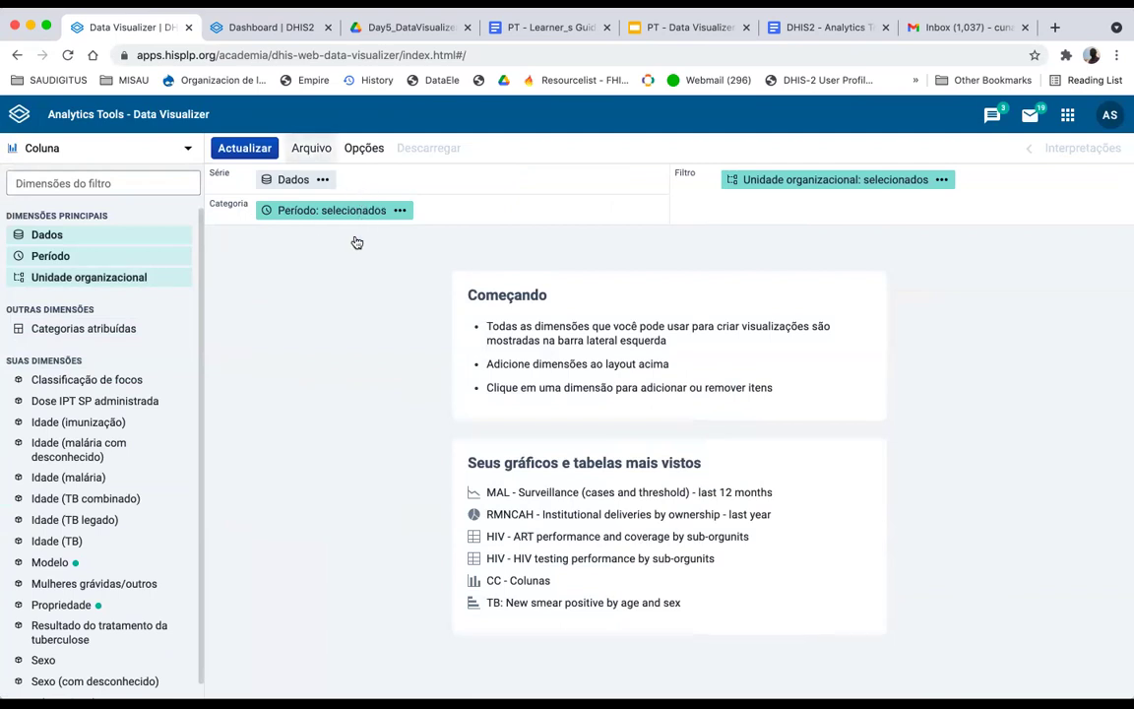
{"action": "left_click", "coordinate": [311, 148]}
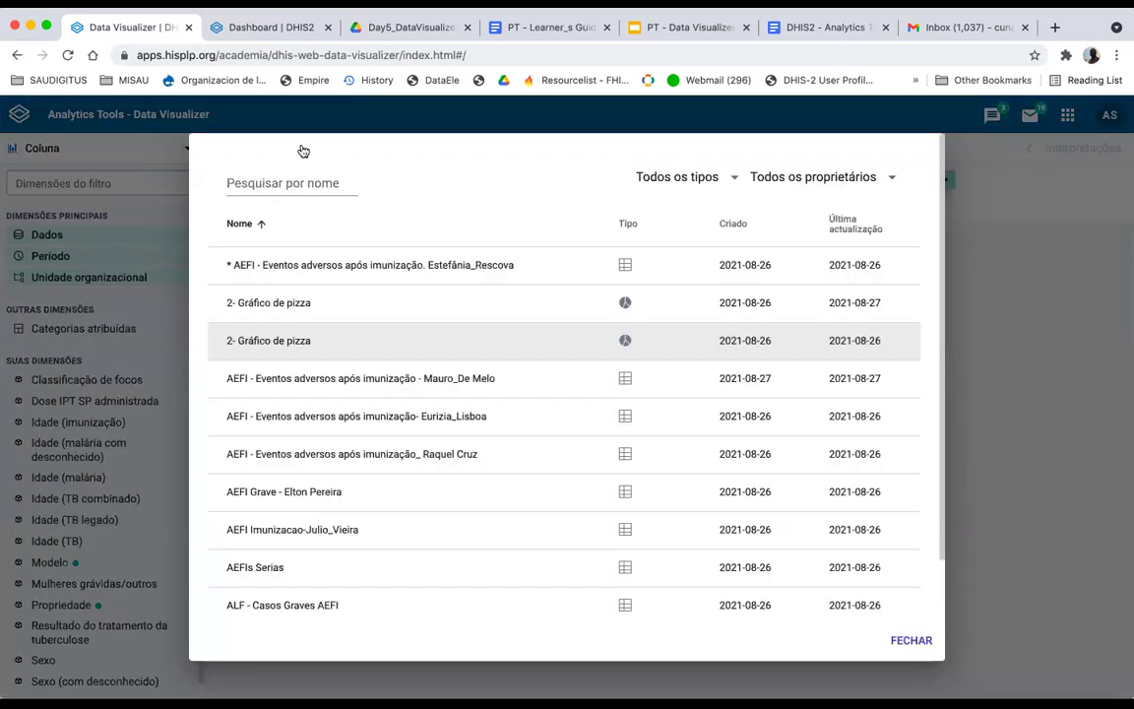
{"action": "left_click", "coordinate": [551, 298]}
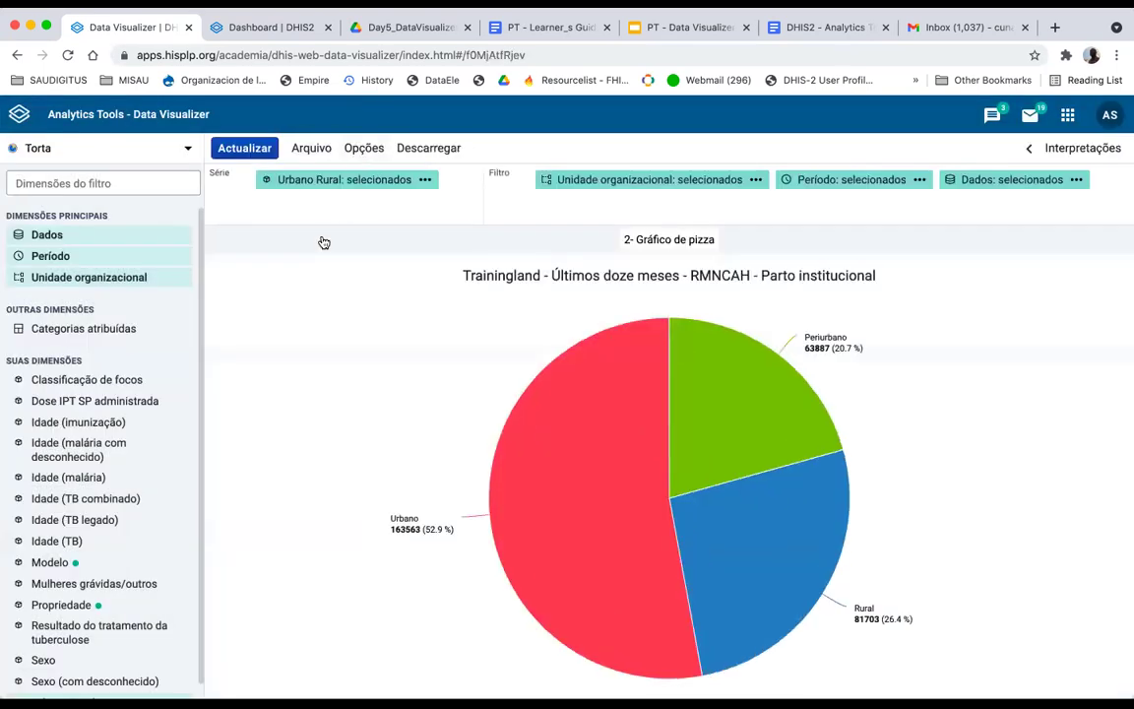
{"action": "left_click", "coordinate": [361, 149]}
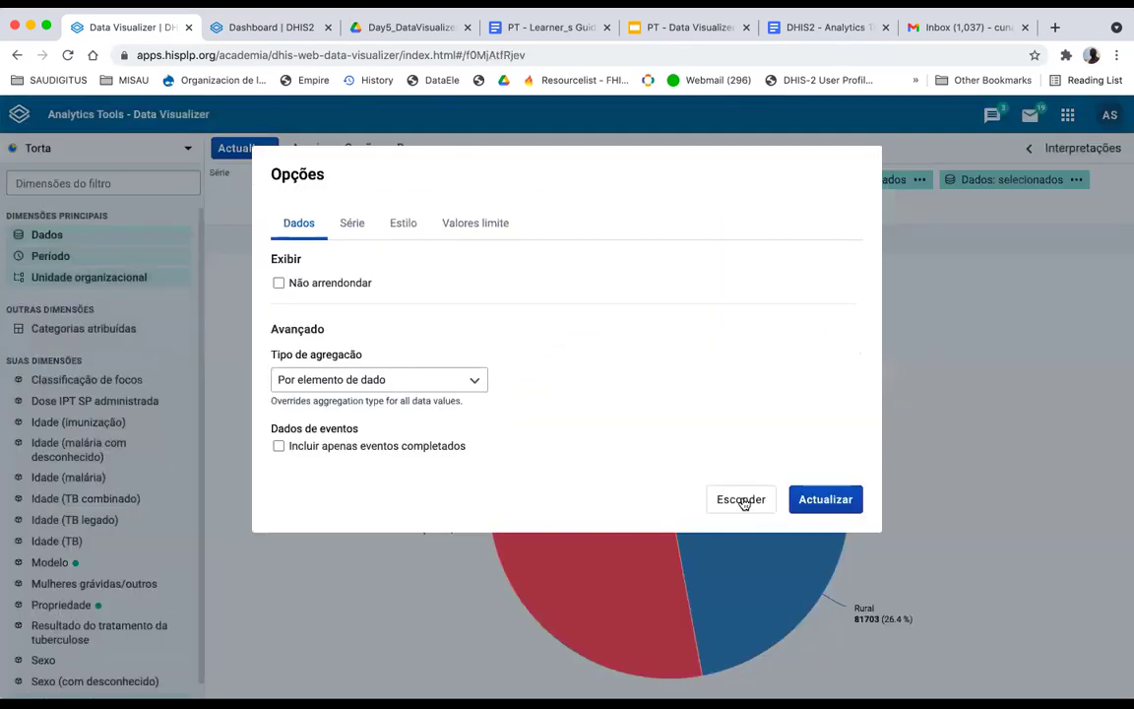
{"action": "left_click", "coordinate": [314, 147]}
Step: Search the saved visualizations for "CC -" and open CC - Colunas
{"action": "left_click", "coordinate": [311, 148]}
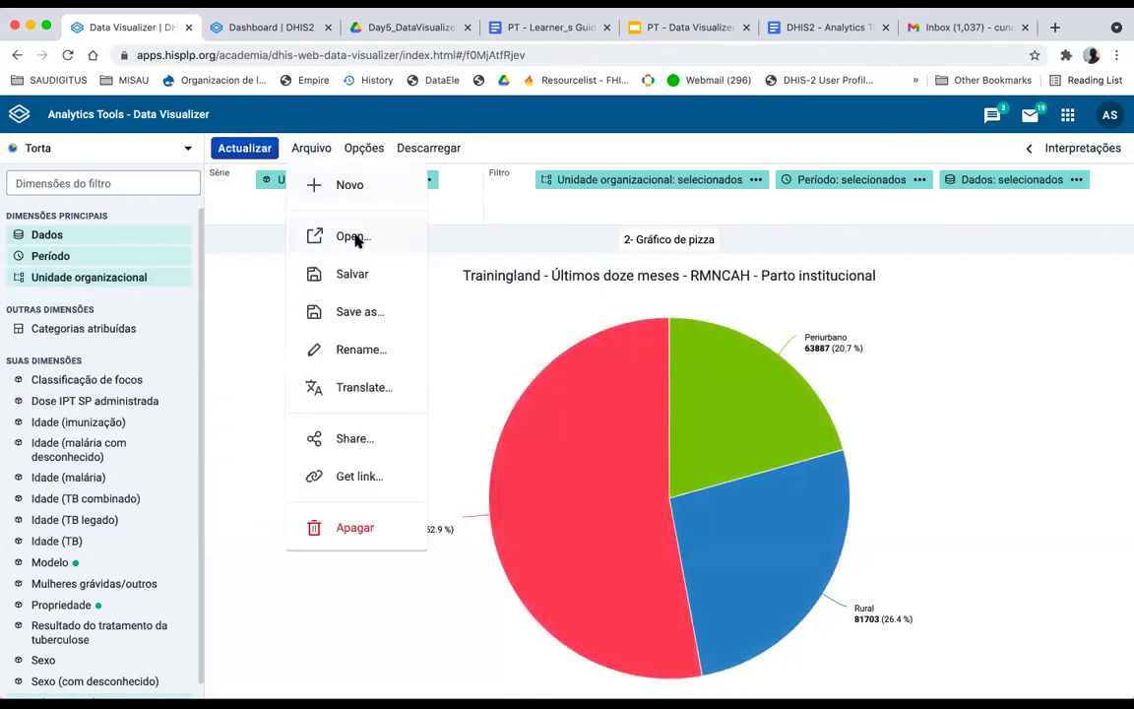
{"action": "left_click", "coordinate": [355, 238]}
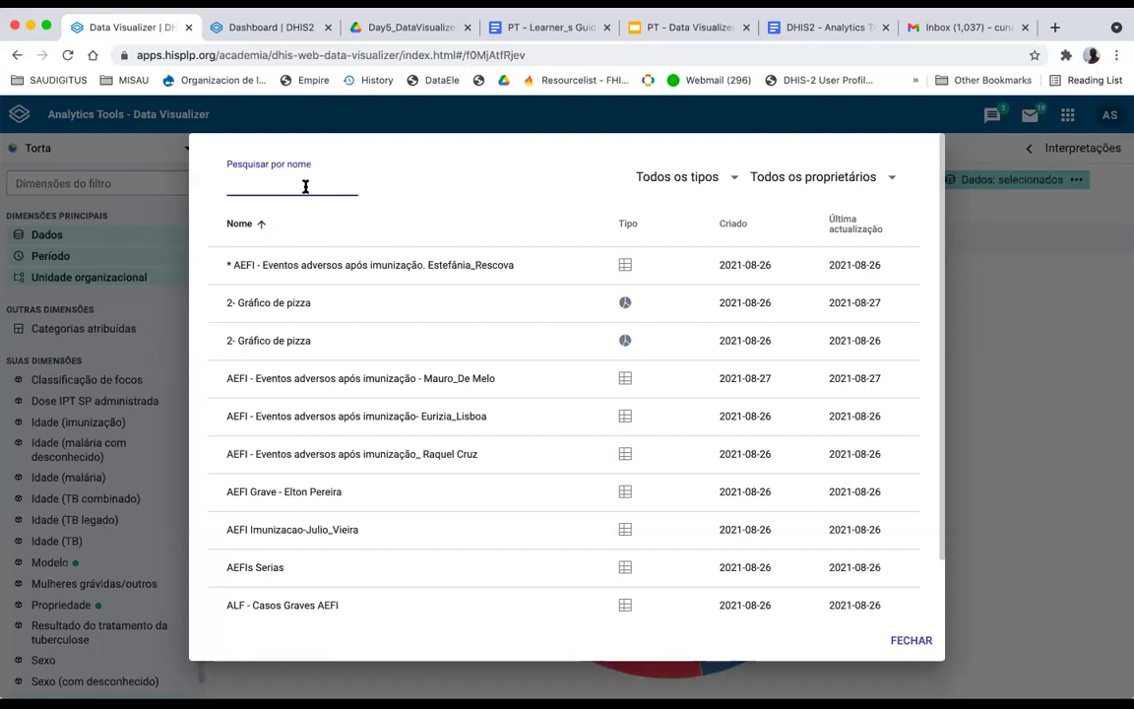
{"action": "type", "text": "CC -"}
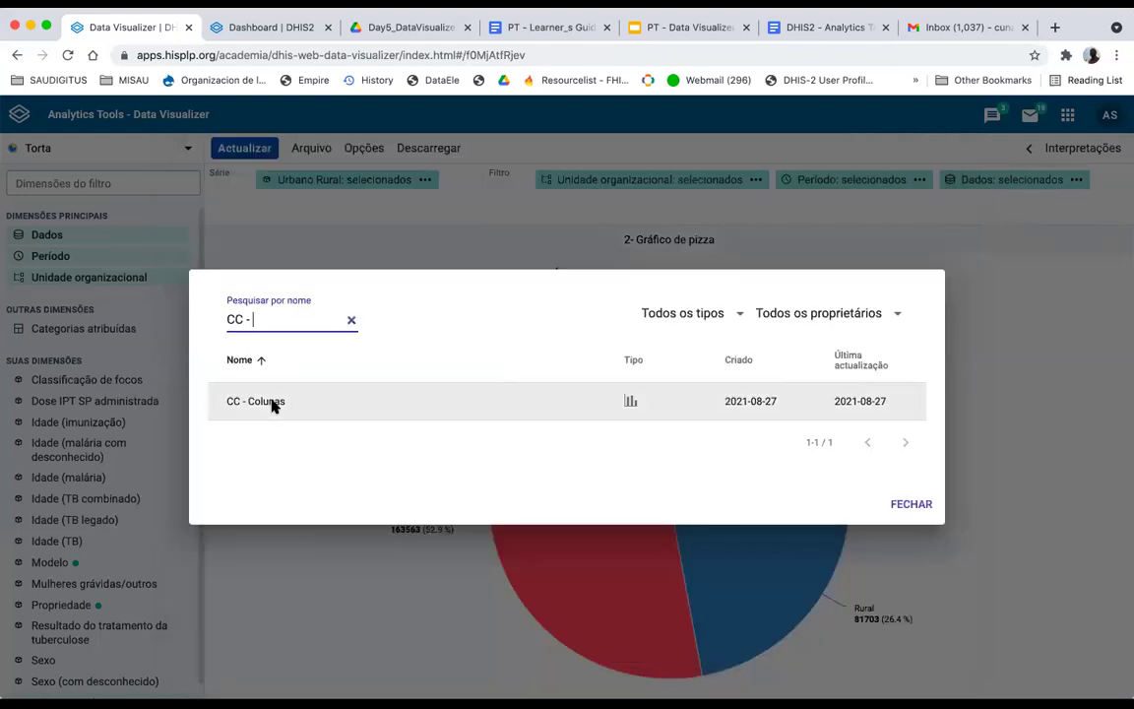
{"action": "left_click", "coordinate": [275, 403]}
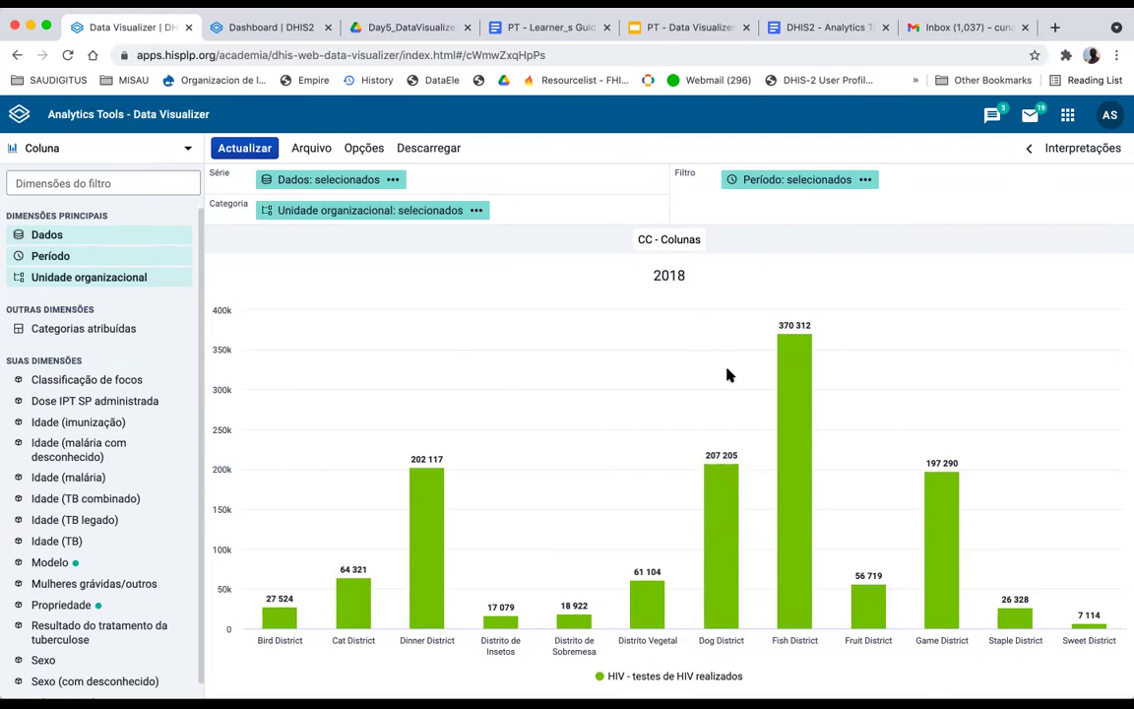
Step: Examine which dimensions and items the column chart uses as series and category
{"action": "mouse_move", "coordinate": [744, 630]}
{"action": "mouse_move", "coordinate": [318, 207]}
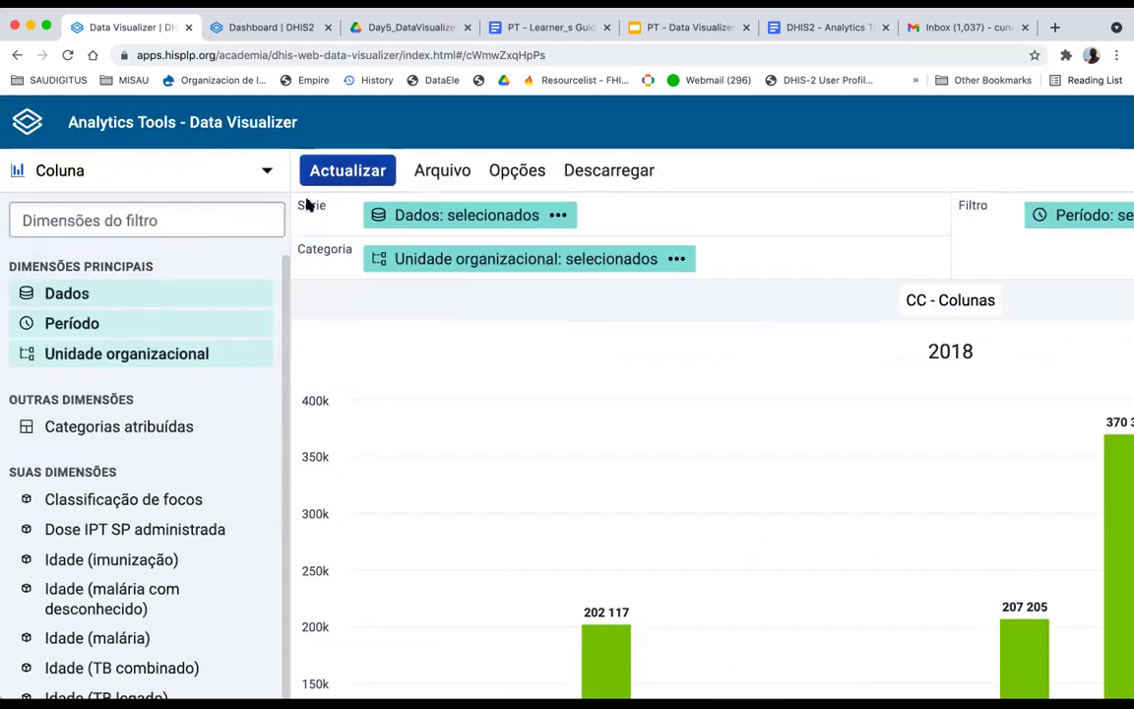
{"action": "mouse_move", "coordinate": [425, 221]}
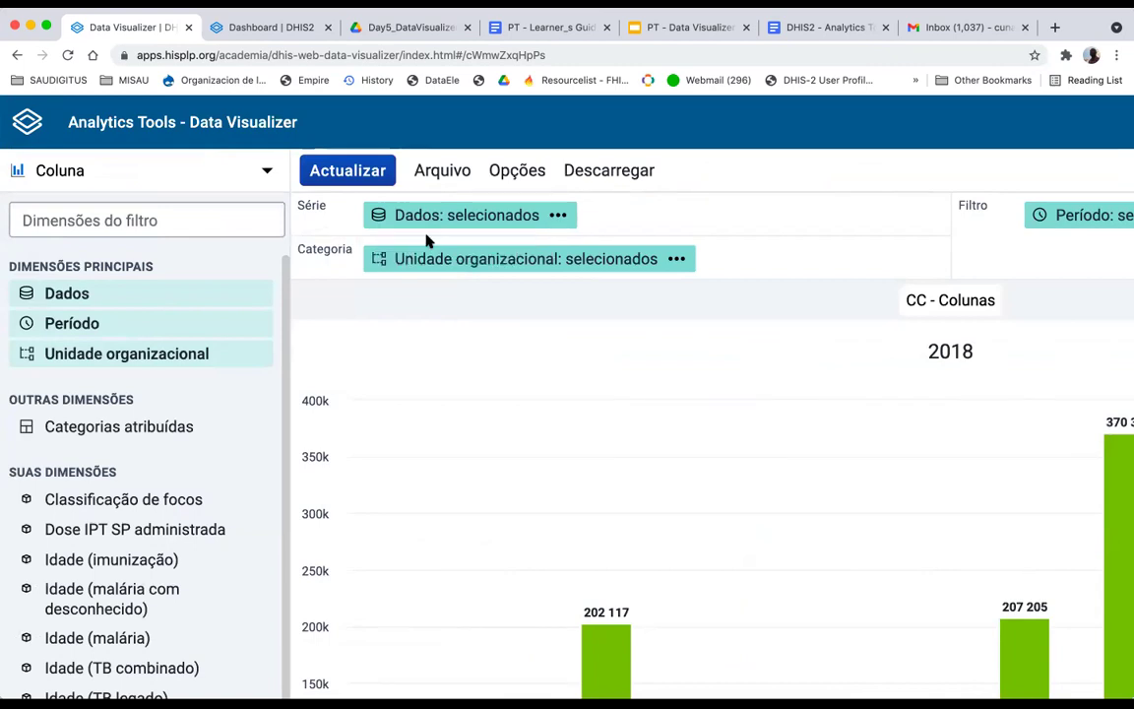
{"action": "key", "text": "super+minus"}
{"action": "key", "text": "super+minus"}
{"action": "mouse_move", "coordinate": [298, 182]}
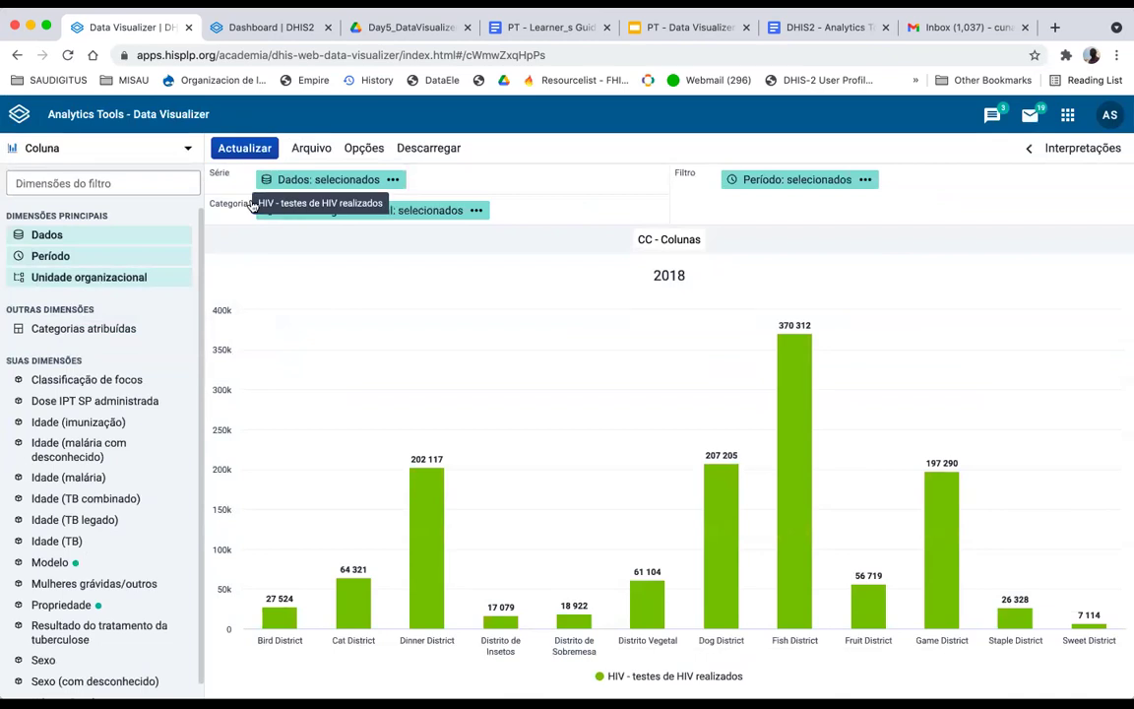
{"action": "mouse_move", "coordinate": [296, 216]}
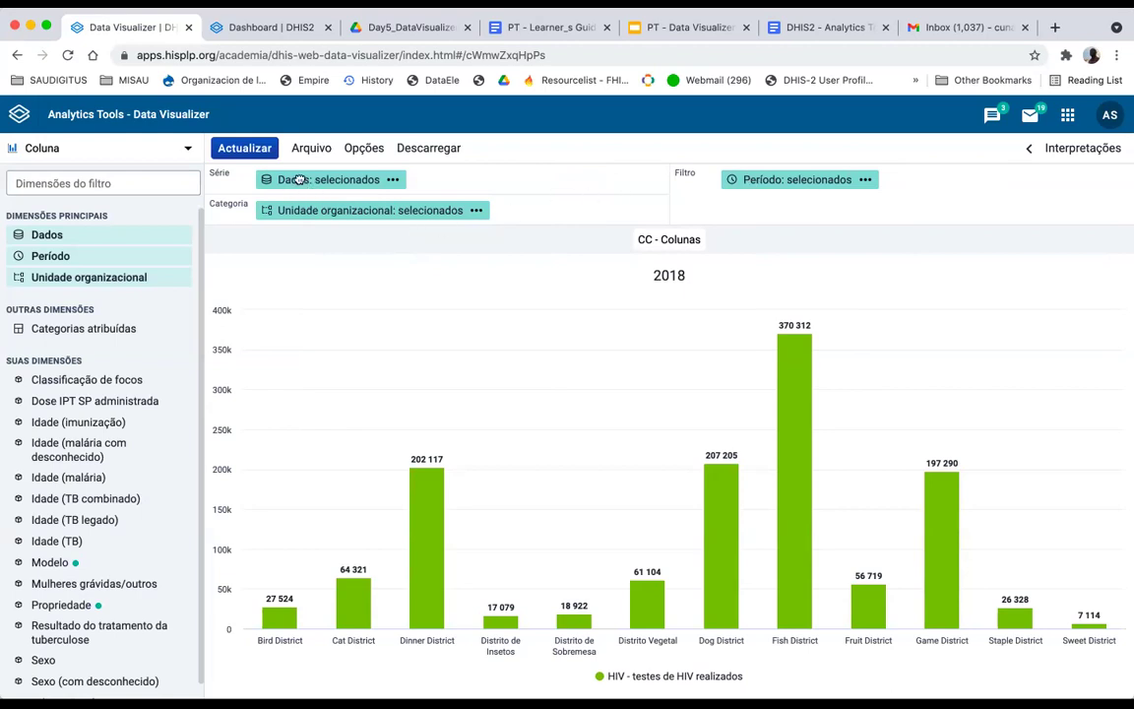
Step: Move the Dados dimension to Filtro and Período to Série, update the chart, and review its title and legend
{"action": "left_click_drag", "start_coordinate": [299, 180], "coordinate": [749, 180]}
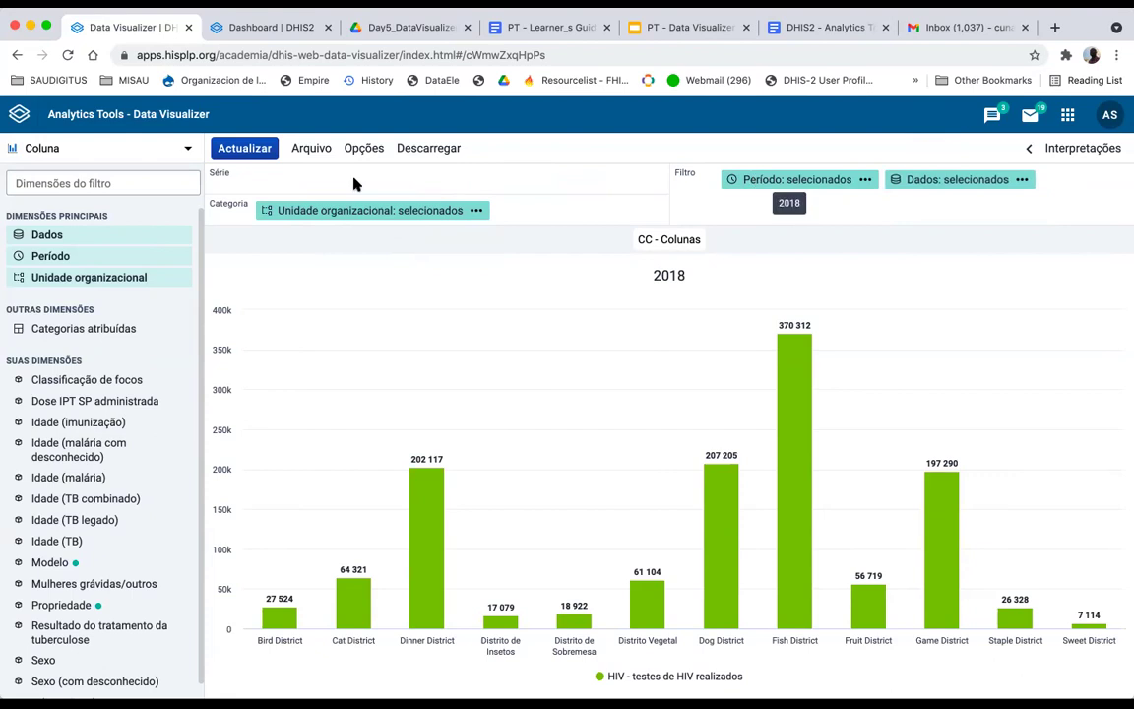
{"action": "left_click_drag", "start_coordinate": [357, 185], "coordinate": [340, 181]}
{"action": "left_click", "coordinate": [254, 150]}
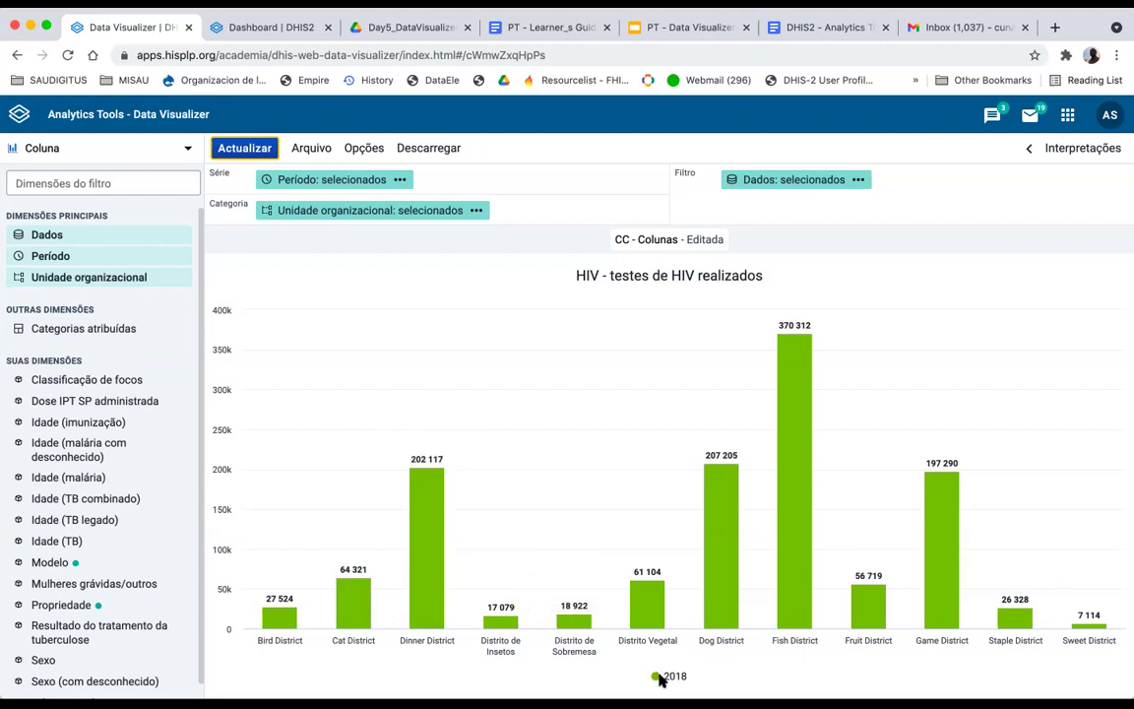
{"action": "scroll", "coordinate": [659, 675], "scroll_direction": "up", "scroll_amount": 3}
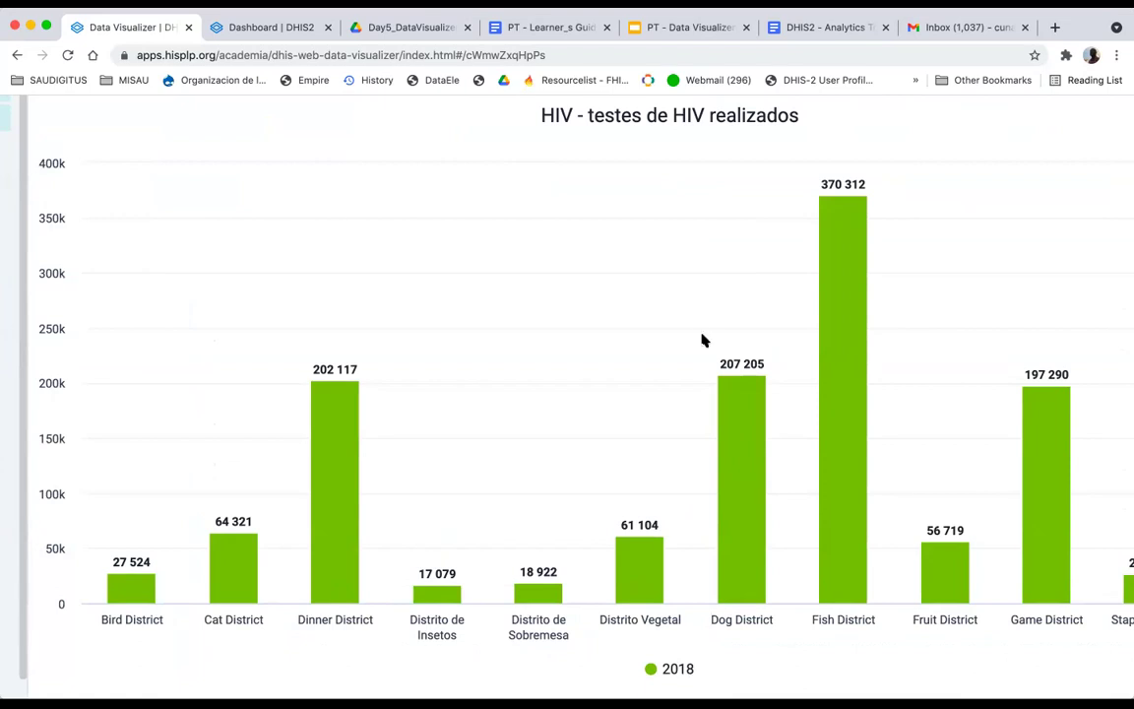
{"action": "scroll", "coordinate": [640, 256], "scroll_direction": "up", "scroll_amount": 2}
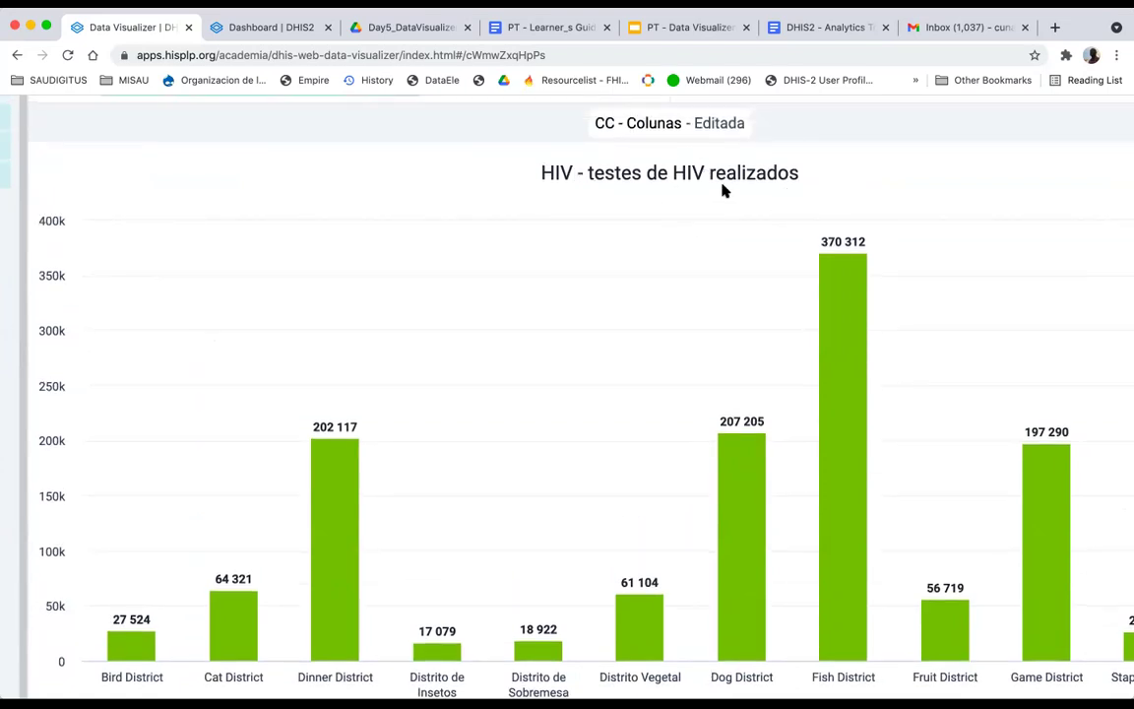
{"action": "scroll", "coordinate": [689, 183], "scroll_direction": "down", "scroll_amount": 5}
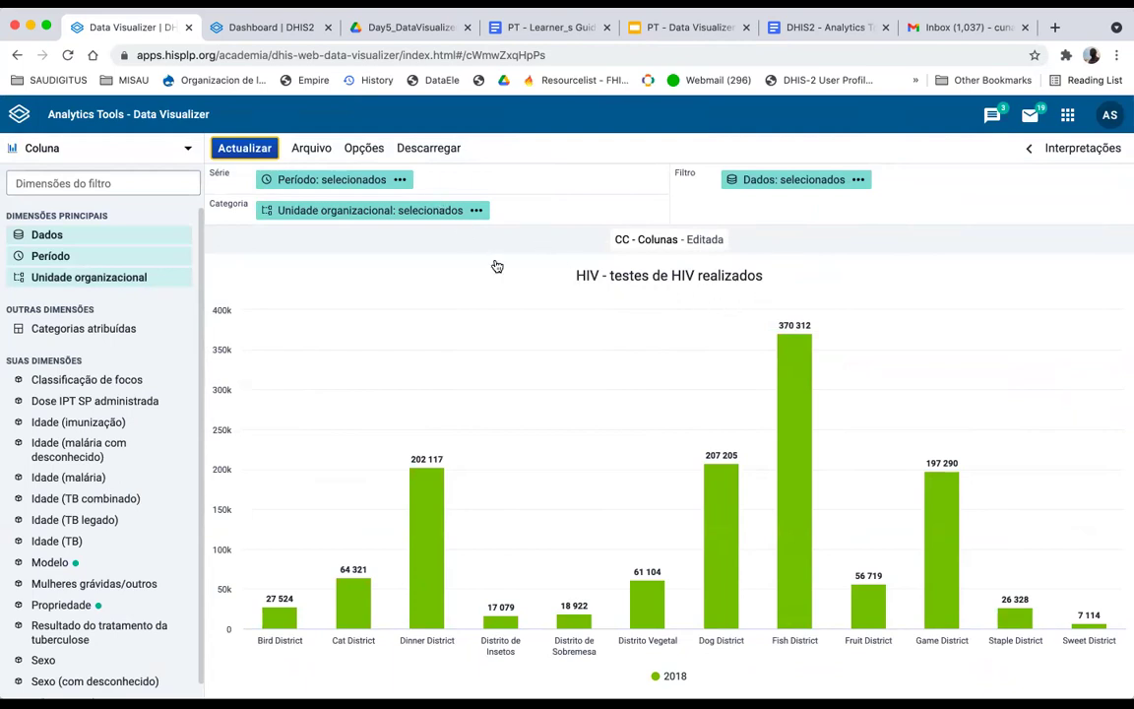
Step: Swap the layout so Unidade organizacional is the series and Período the category, and update the chart
{"action": "left_click_drag", "start_coordinate": [285, 179], "coordinate": [551, 210]}
{"action": "left_click_drag", "start_coordinate": [288, 184], "coordinate": [295, 179]}
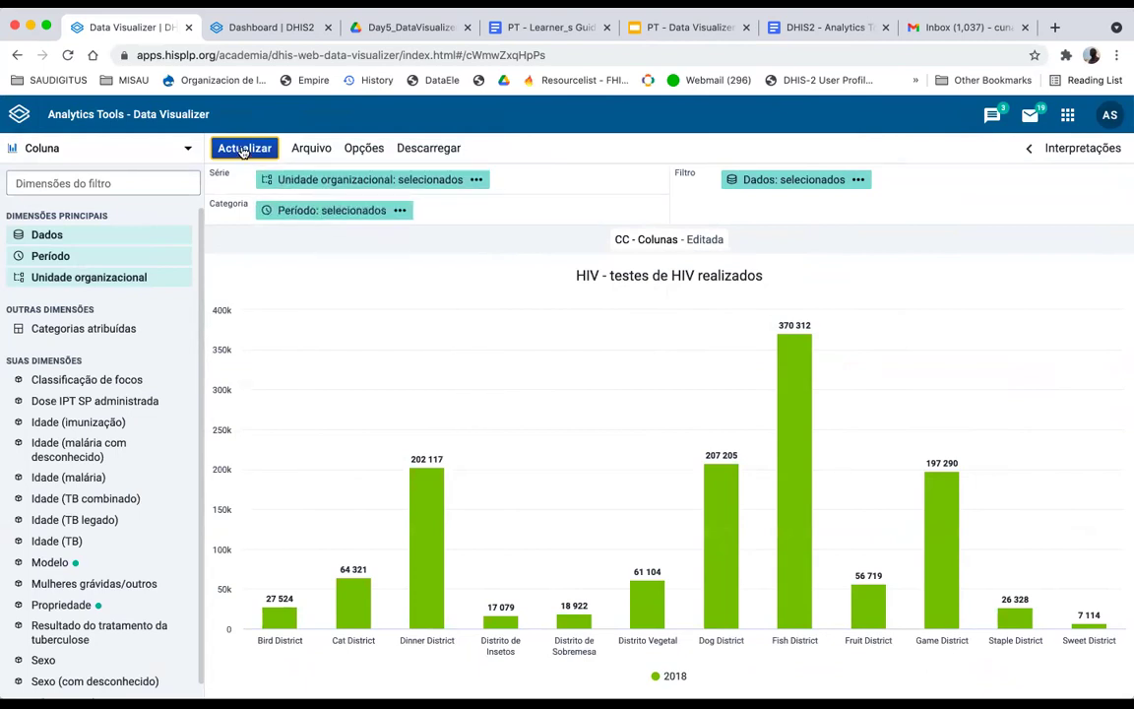
{"action": "left_click", "coordinate": [244, 148]}
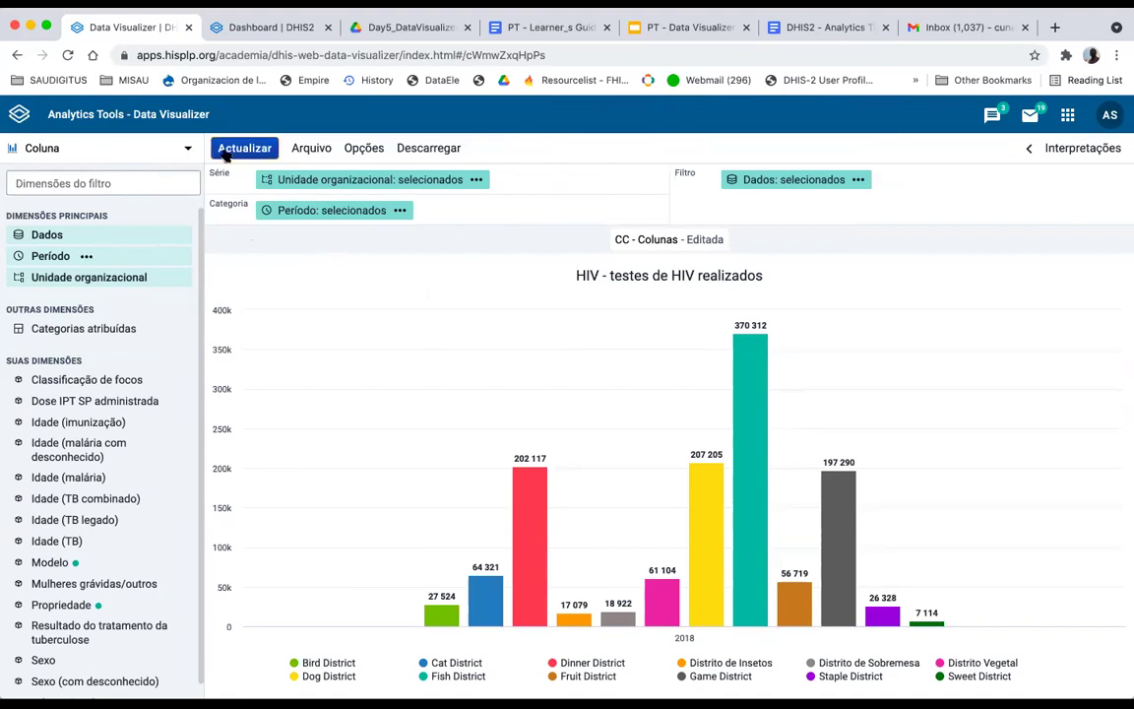
Step: Start a new visualization and discard the unsaved changes to CC - Colunas
{"action": "left_click", "coordinate": [303, 148]}
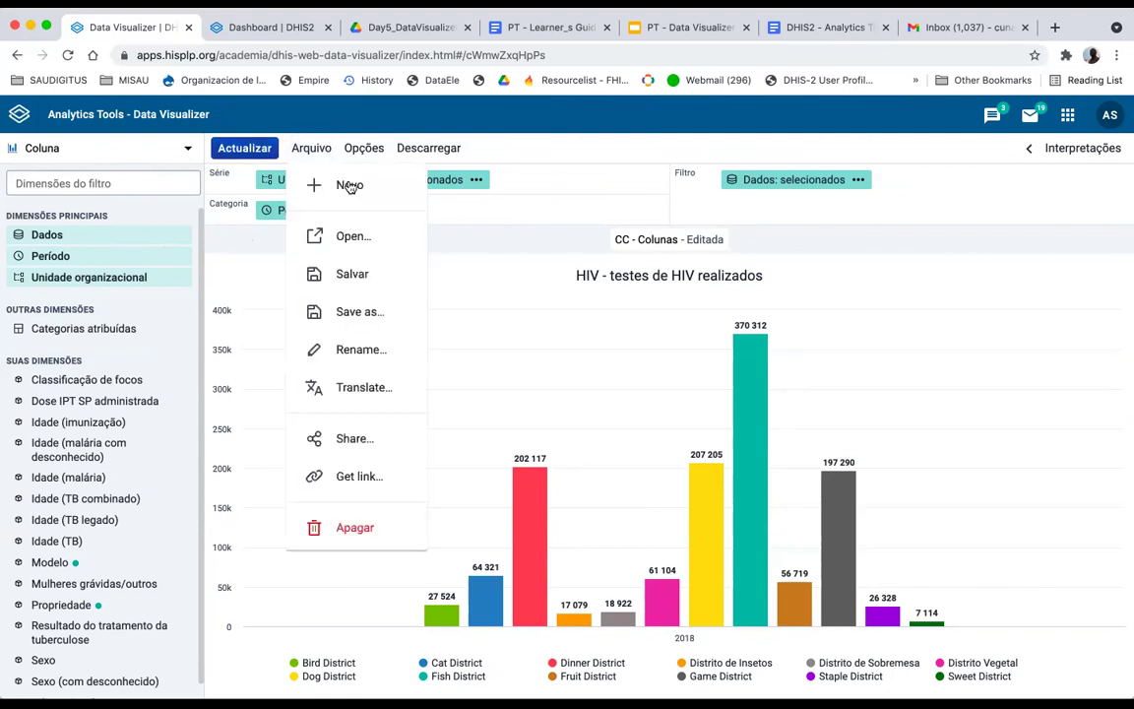
{"action": "left_click", "coordinate": [349, 185]}
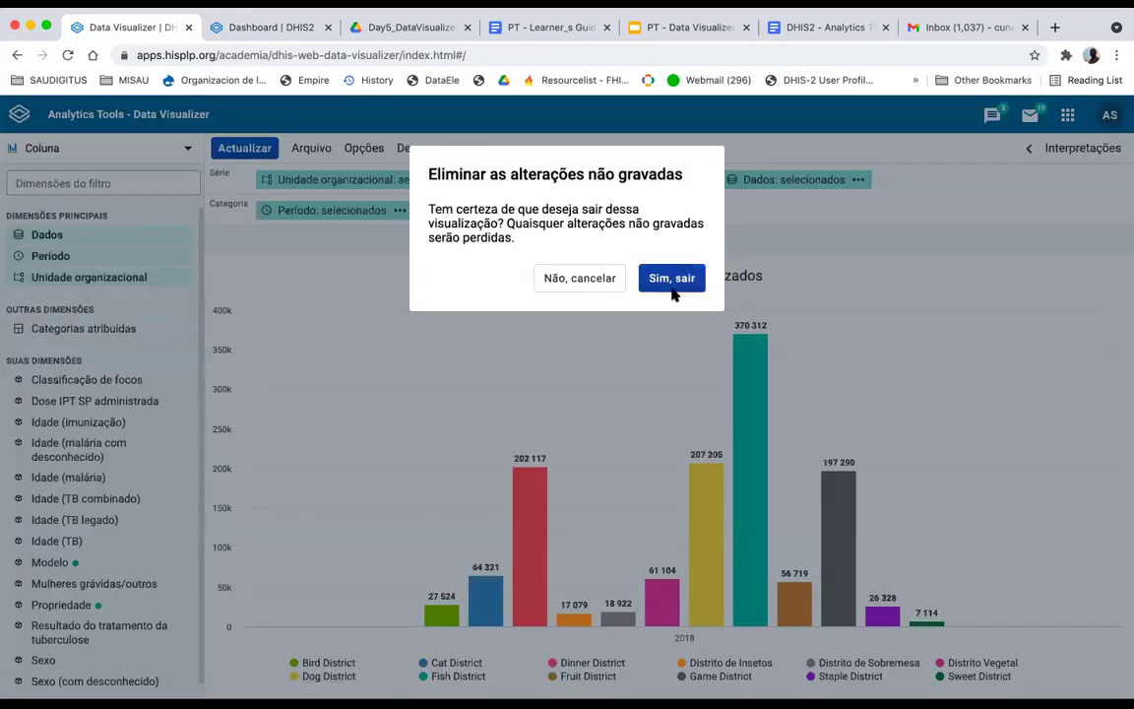
{"action": "key", "text": "Return"}
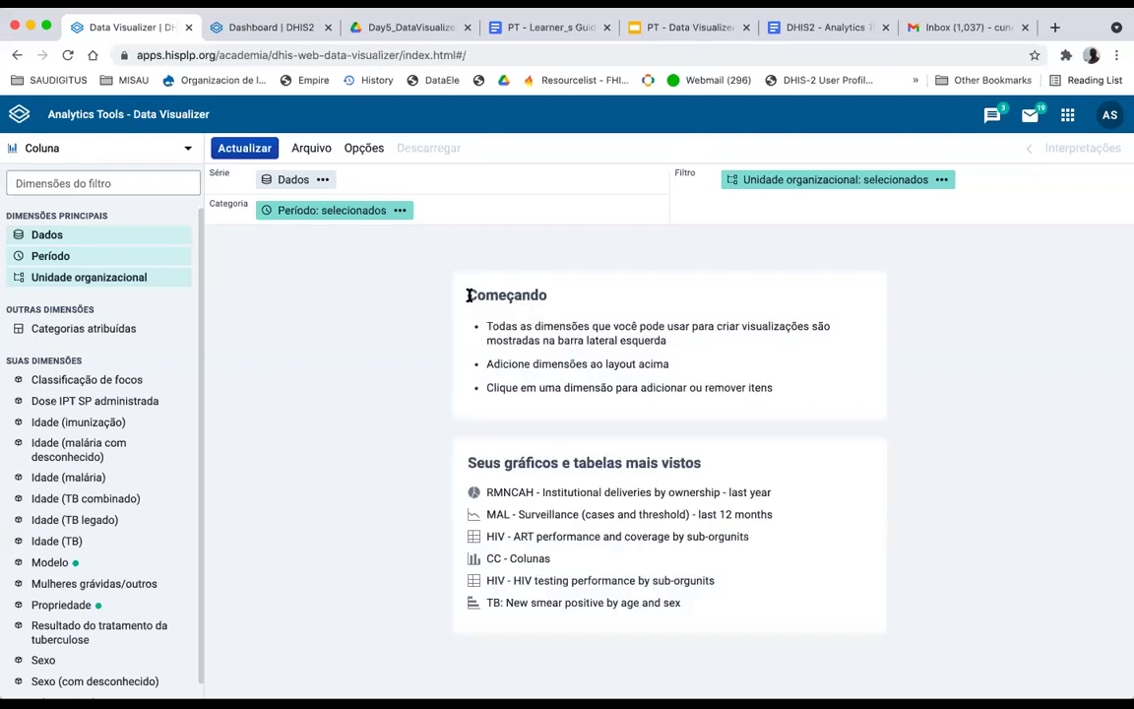
Step: Review the available visualization types and choose Coluna for the new chart
{"action": "left_click", "coordinate": [123, 150]}
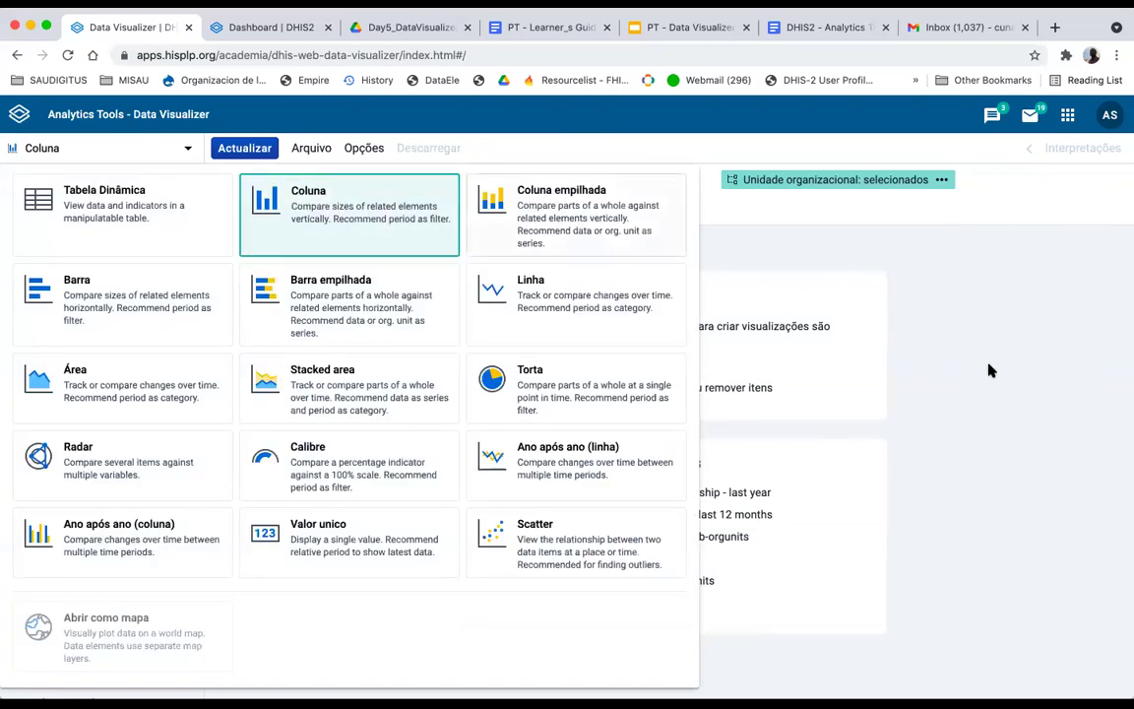
{"action": "left_click", "coordinate": [990, 370]}
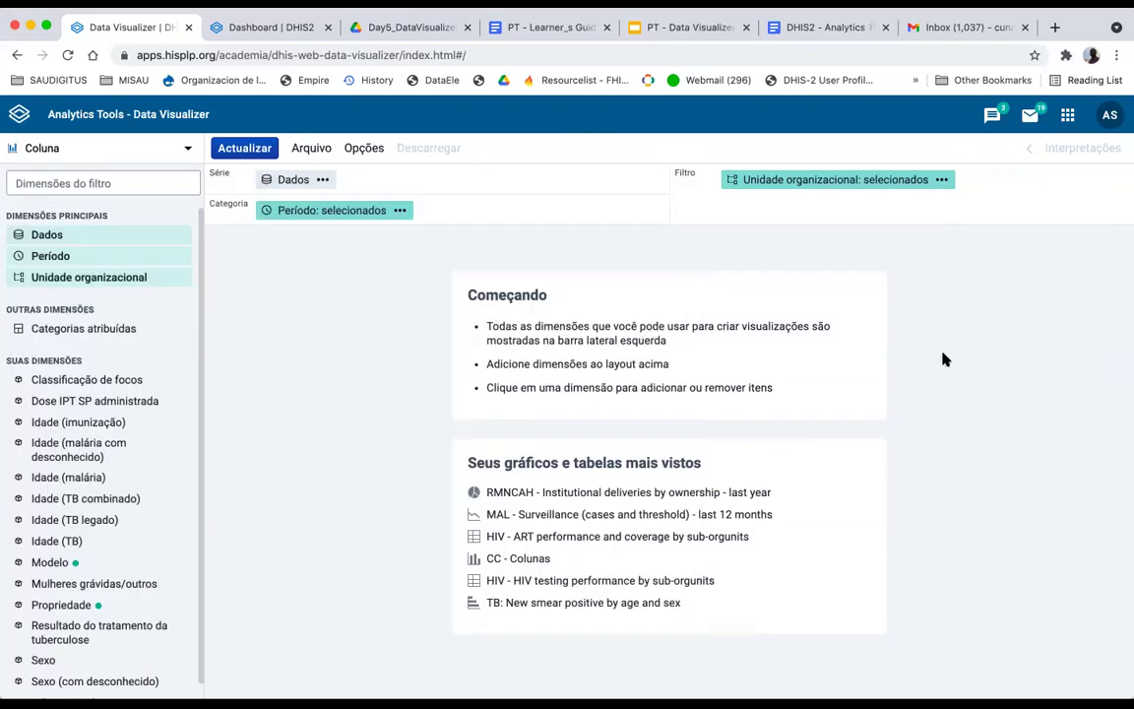
{"action": "left_click", "coordinate": [188, 146]}
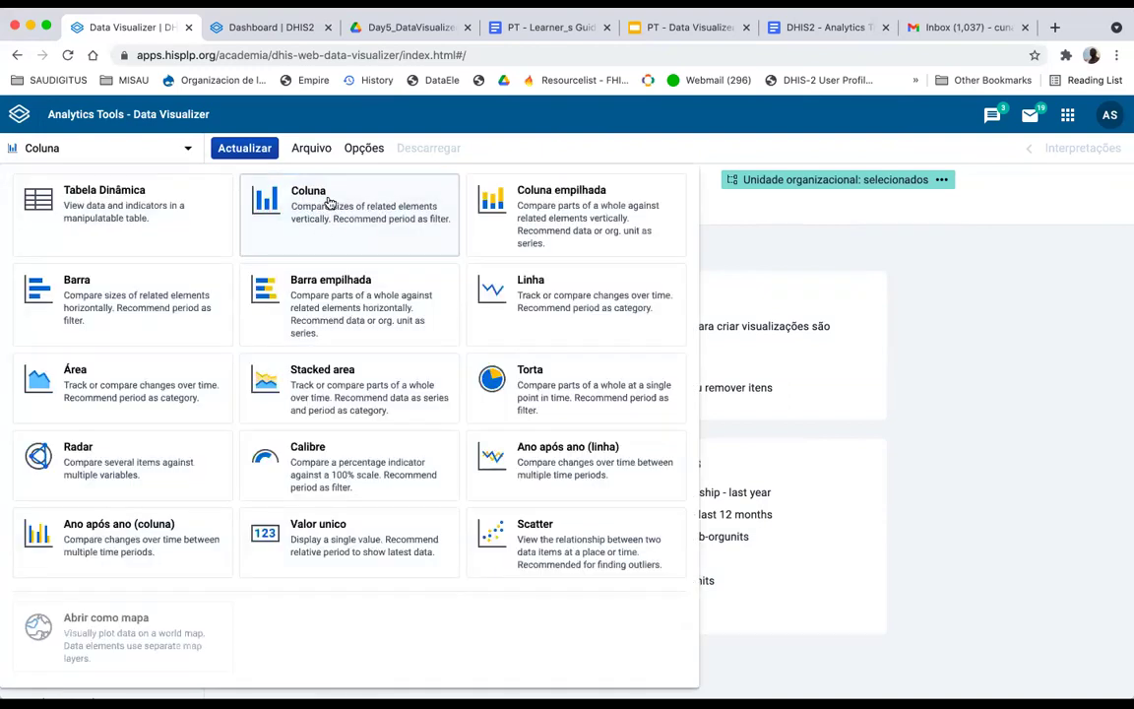
{"action": "left_click", "coordinate": [330, 202]}
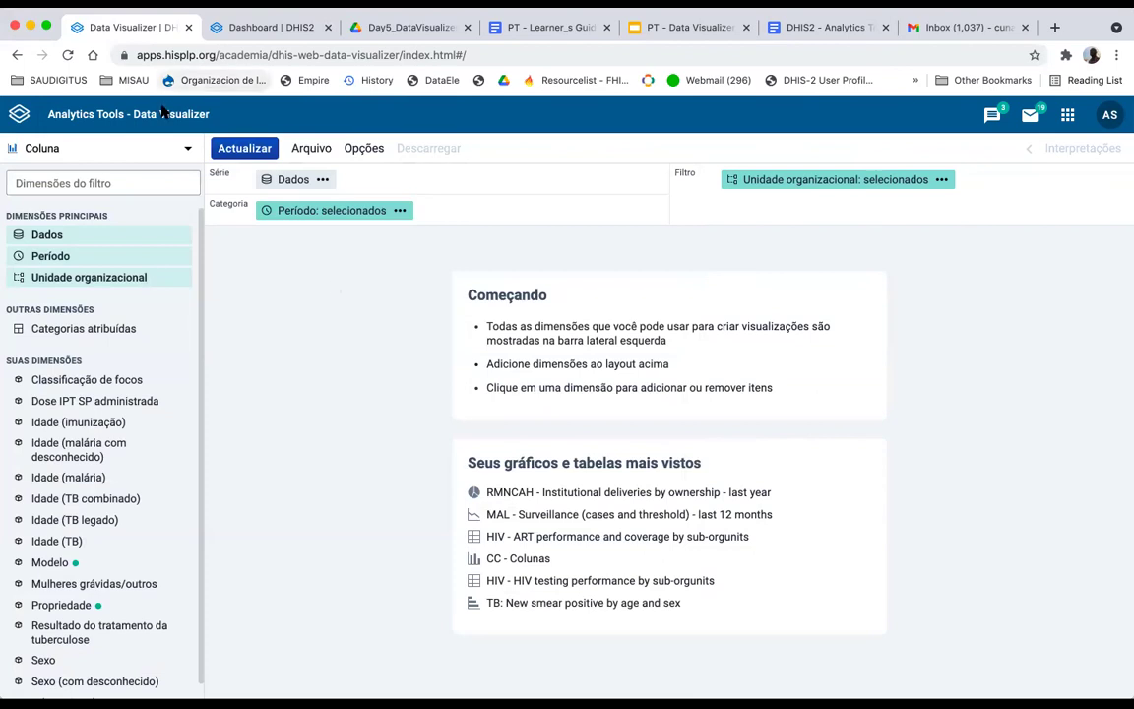
{"action": "left_click", "coordinate": [192, 154]}
{"action": "left_click", "coordinate": [311, 217]}
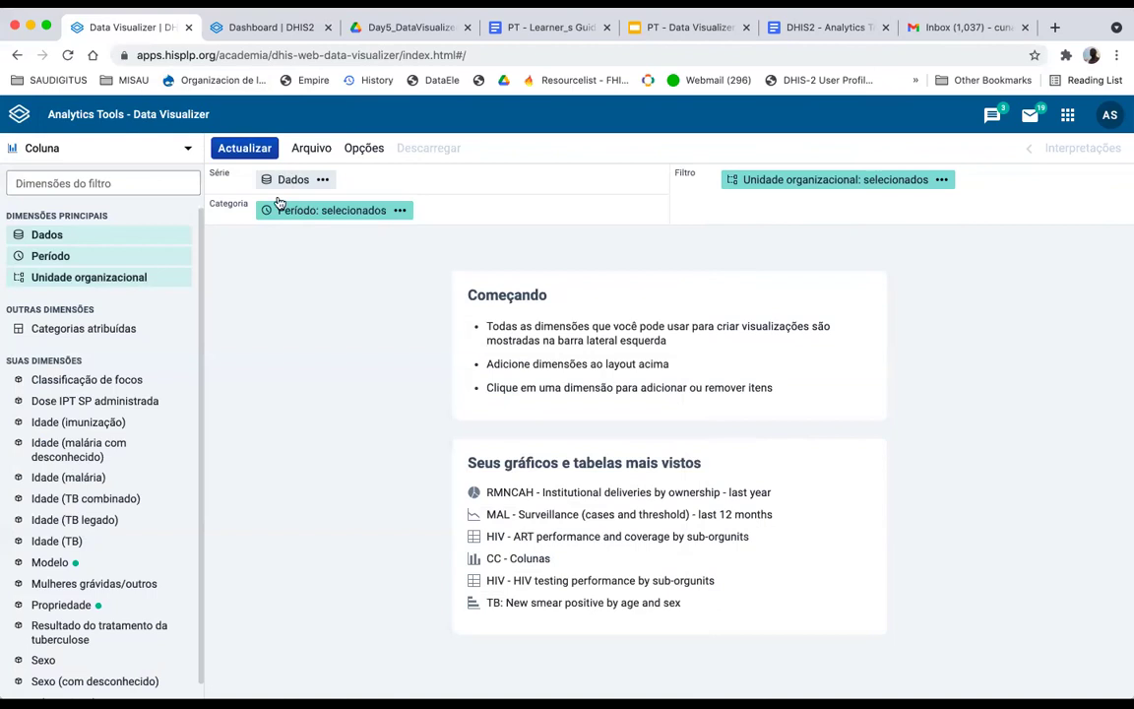
Step: In the Dados dimension, filter the available items to Elementos de Dados in the HIV group
{"action": "mouse_move", "coordinate": [20, 234]}
{"action": "left_click", "coordinate": [46, 235]}
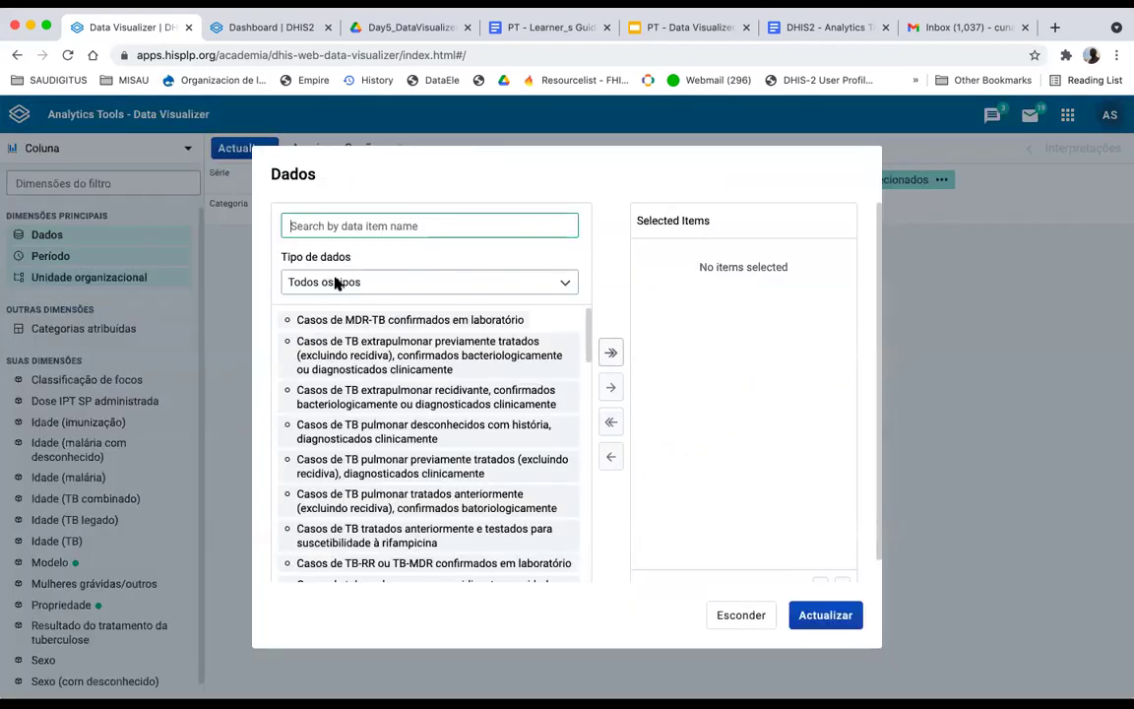
{"action": "left_click", "coordinate": [387, 283]}
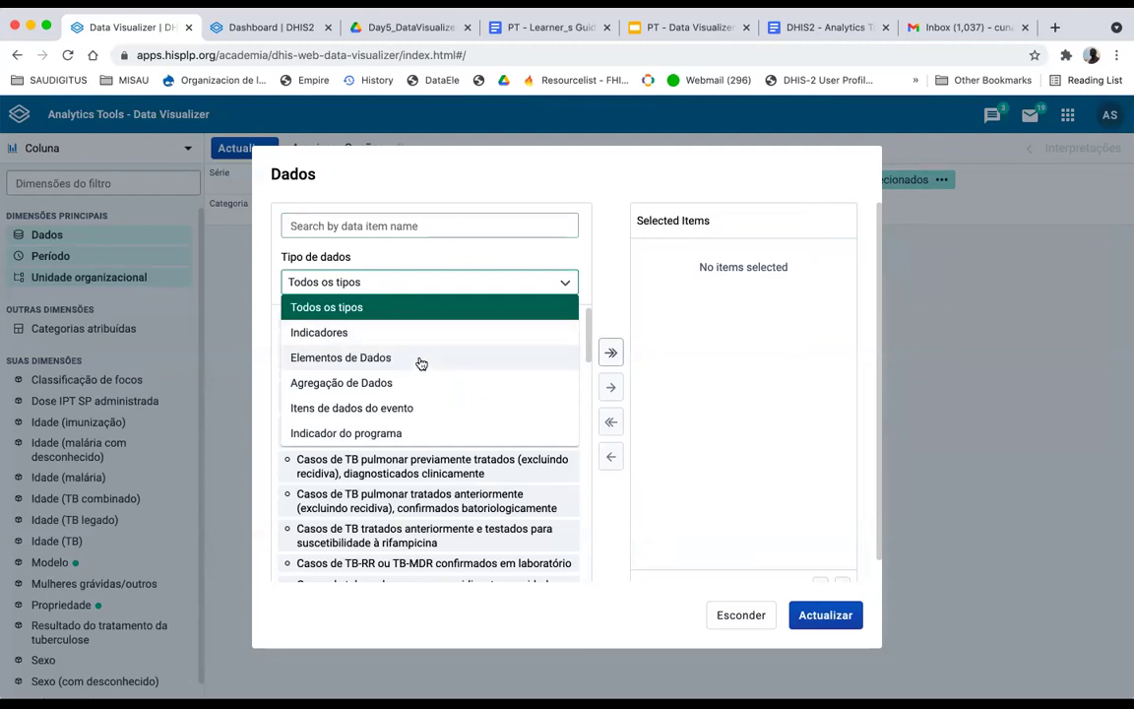
{"action": "left_click", "coordinate": [471, 355]}
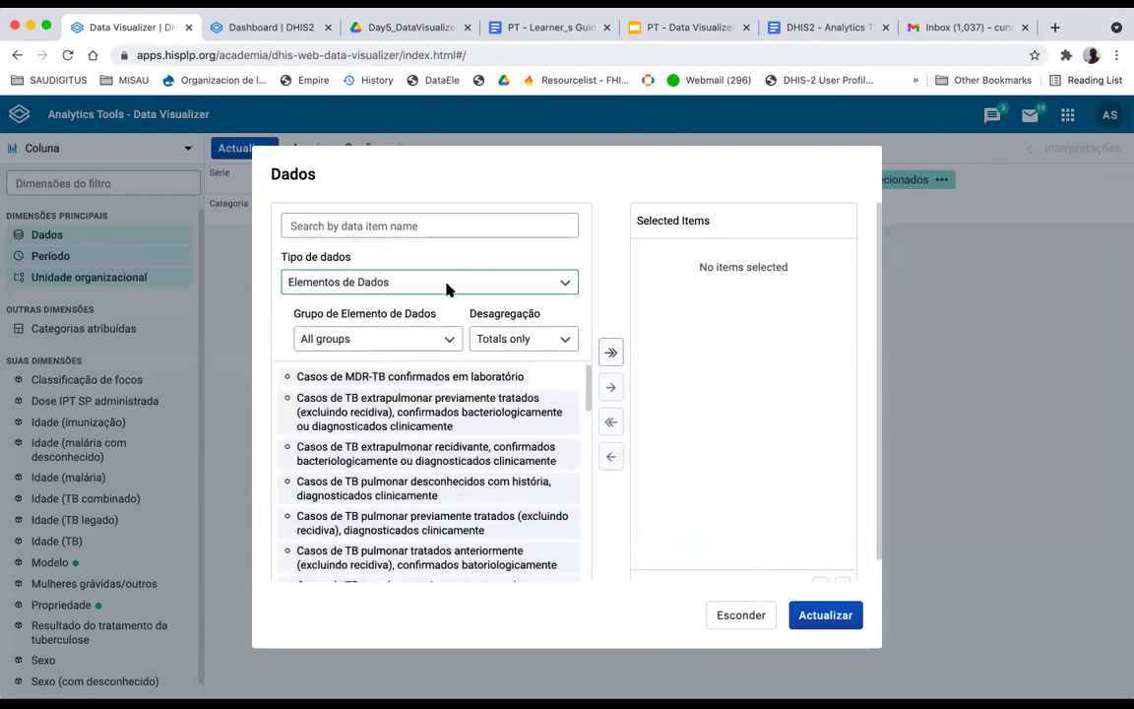
{"action": "left_click", "coordinate": [372, 341]}
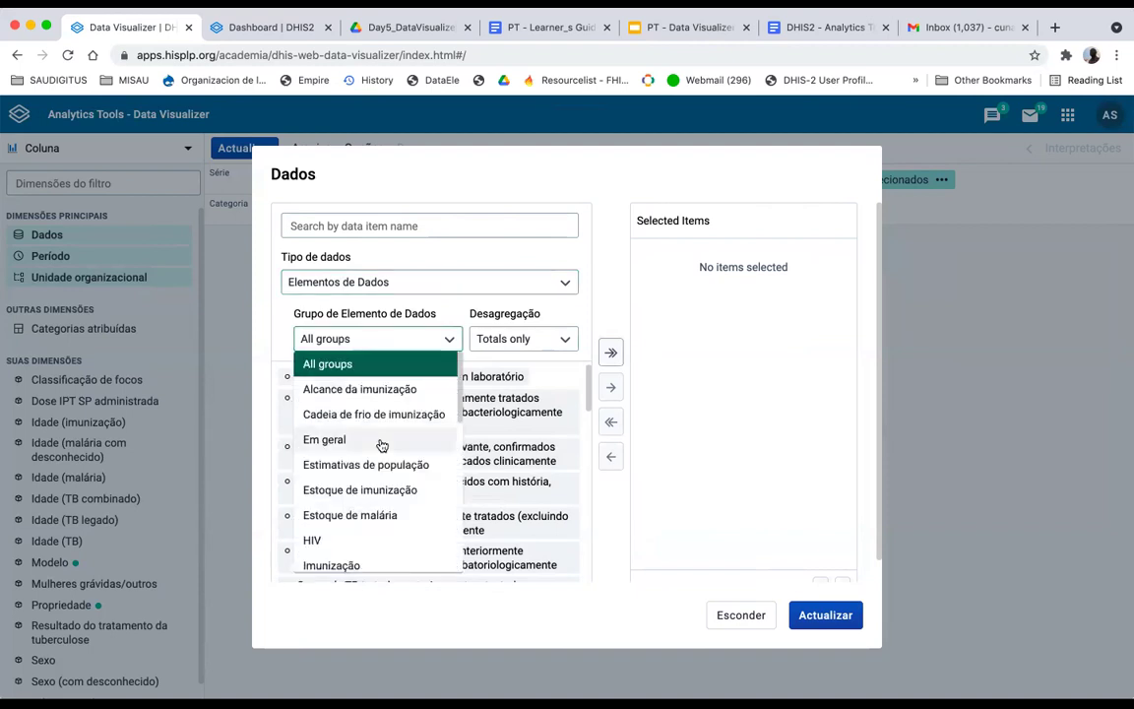
{"action": "scroll", "coordinate": [381, 446], "scroll_direction": "down", "scroll_amount": 2}
{"action": "scroll", "coordinate": [382, 446], "scroll_direction": "down", "scroll_amount": 3}
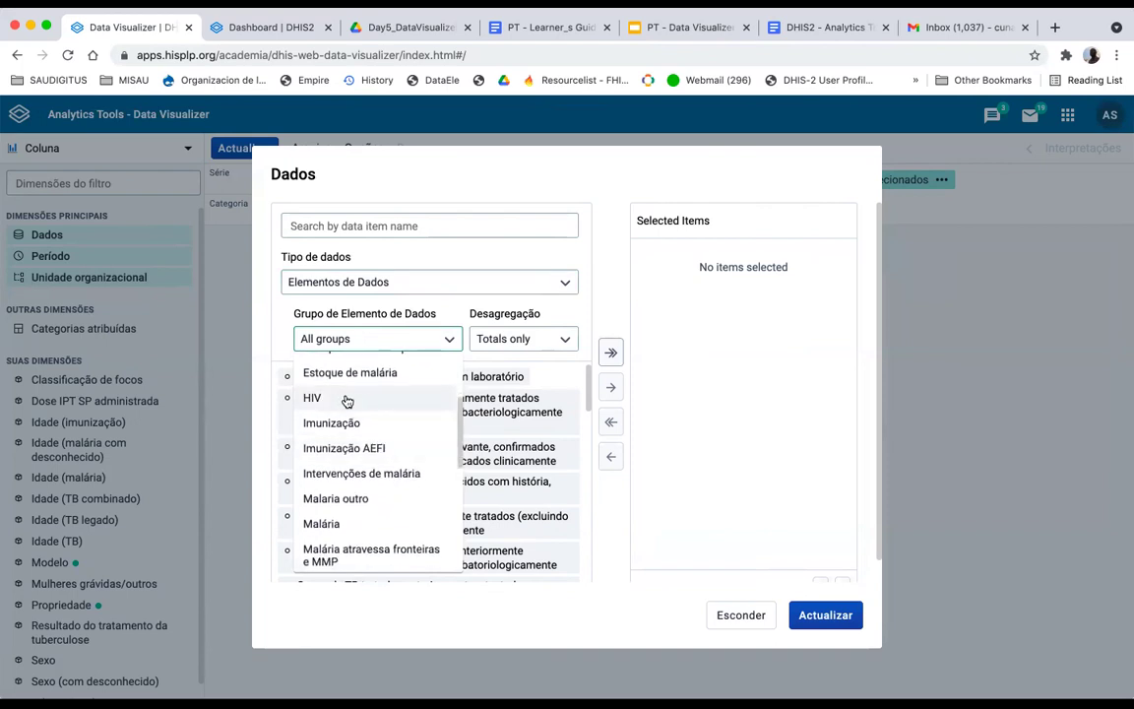
{"action": "left_click", "coordinate": [347, 399]}
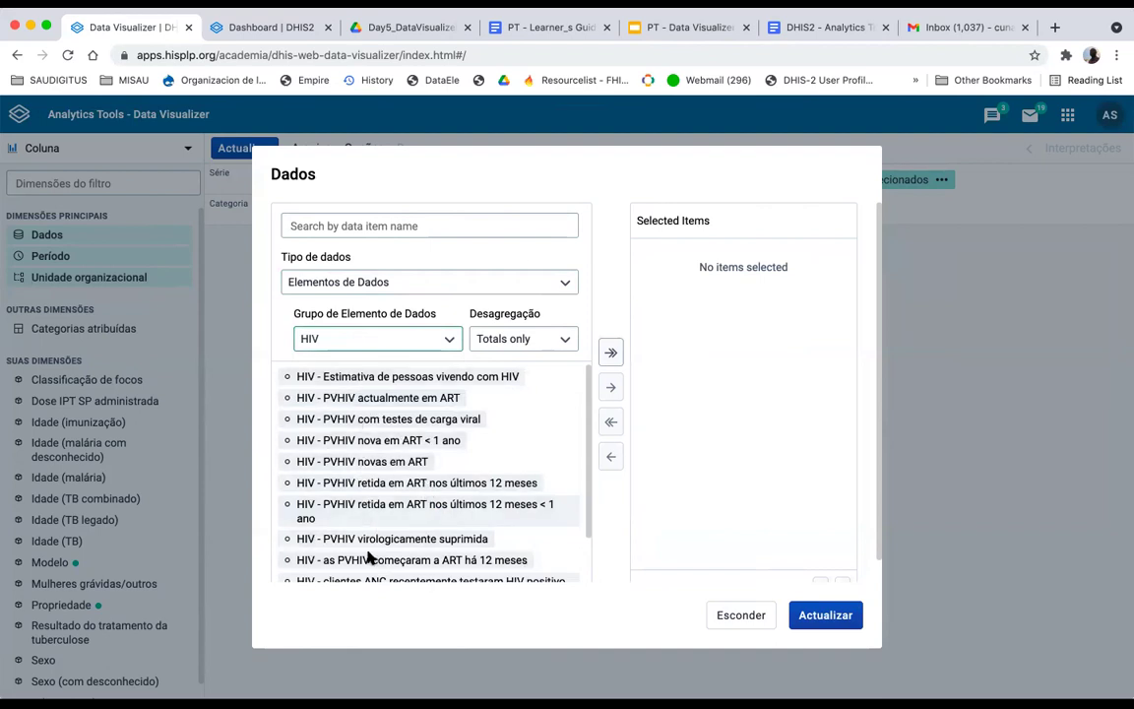
Step: Add HIV - testes de HIV positivos to the selected data items and close the Dados dimension
{"action": "scroll", "coordinate": [367, 555], "scroll_direction": "down", "scroll_amount": 4}
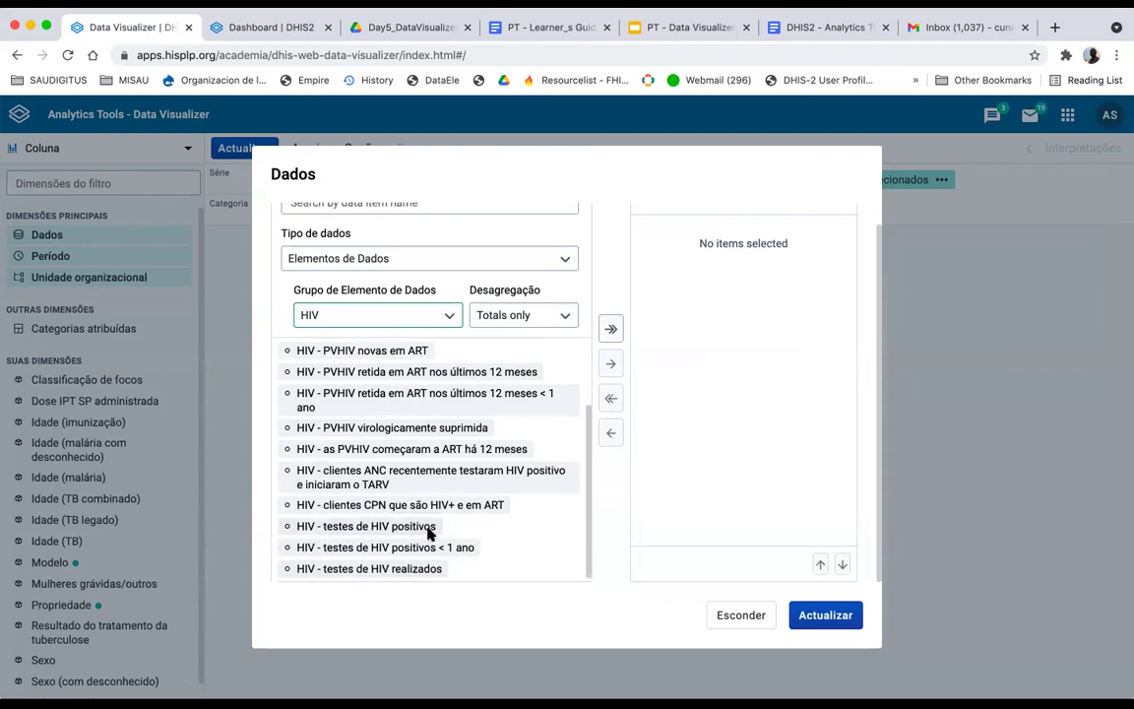
{"action": "left_click", "coordinate": [340, 528]}
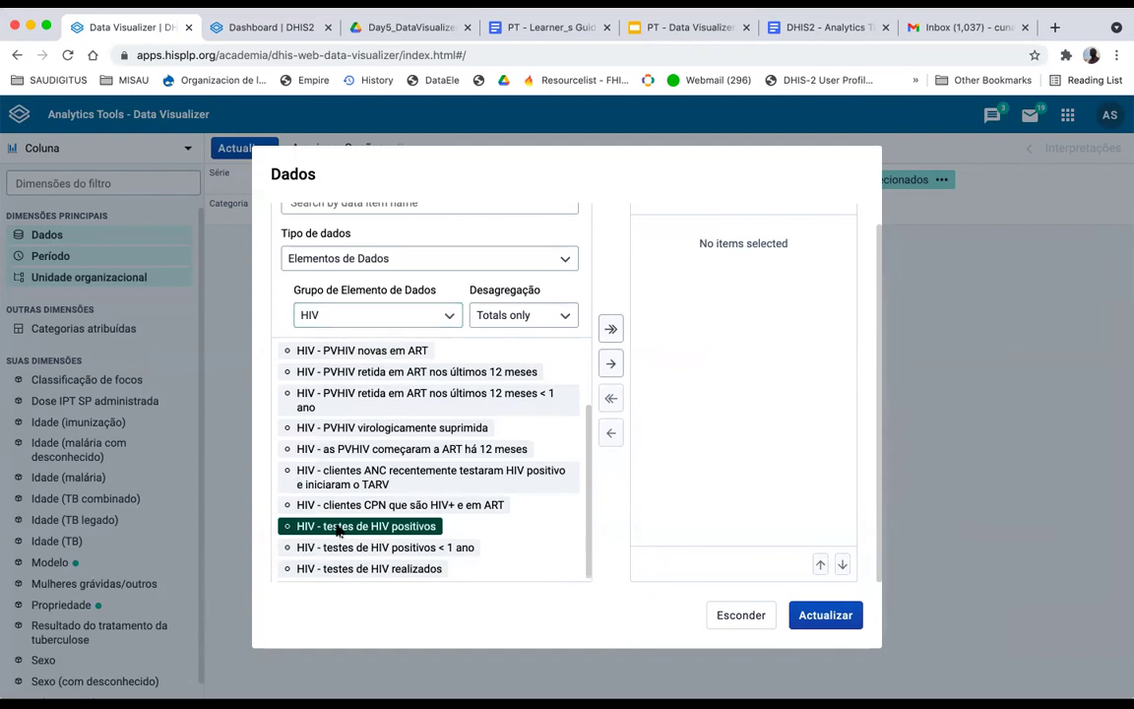
{"action": "double_click", "coordinate": [339, 527]}
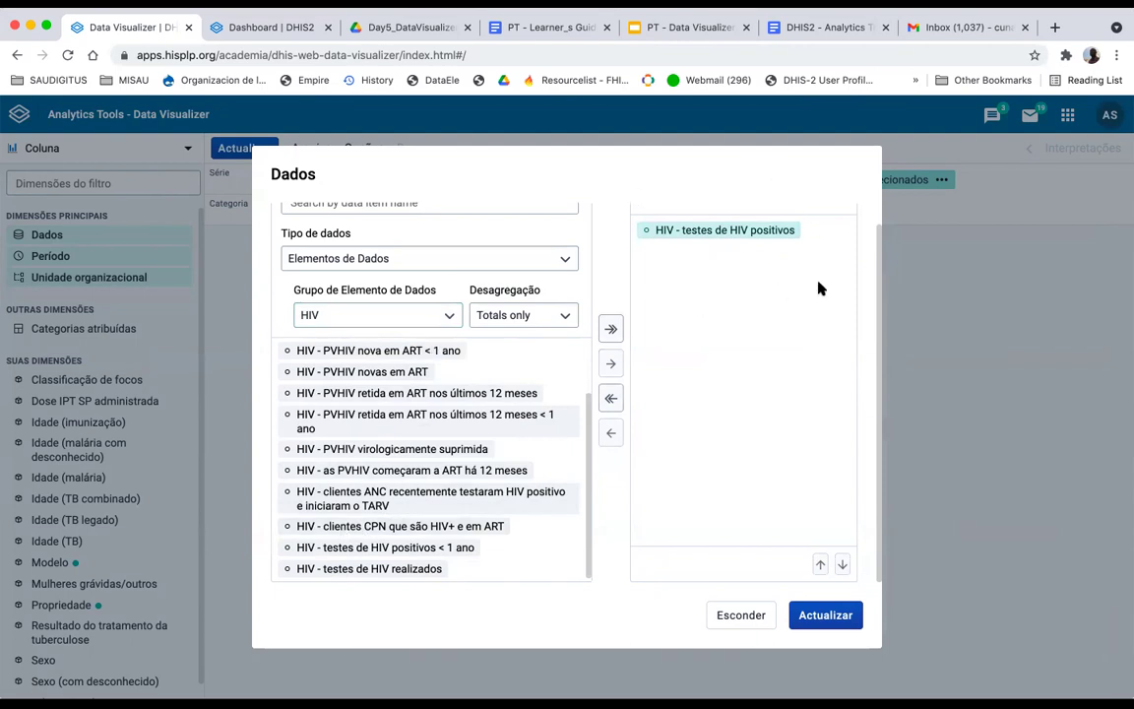
{"action": "left_click", "coordinate": [743, 232]}
{"action": "scroll", "coordinate": [686, 338], "scroll_direction": "up", "scroll_amount": 1}
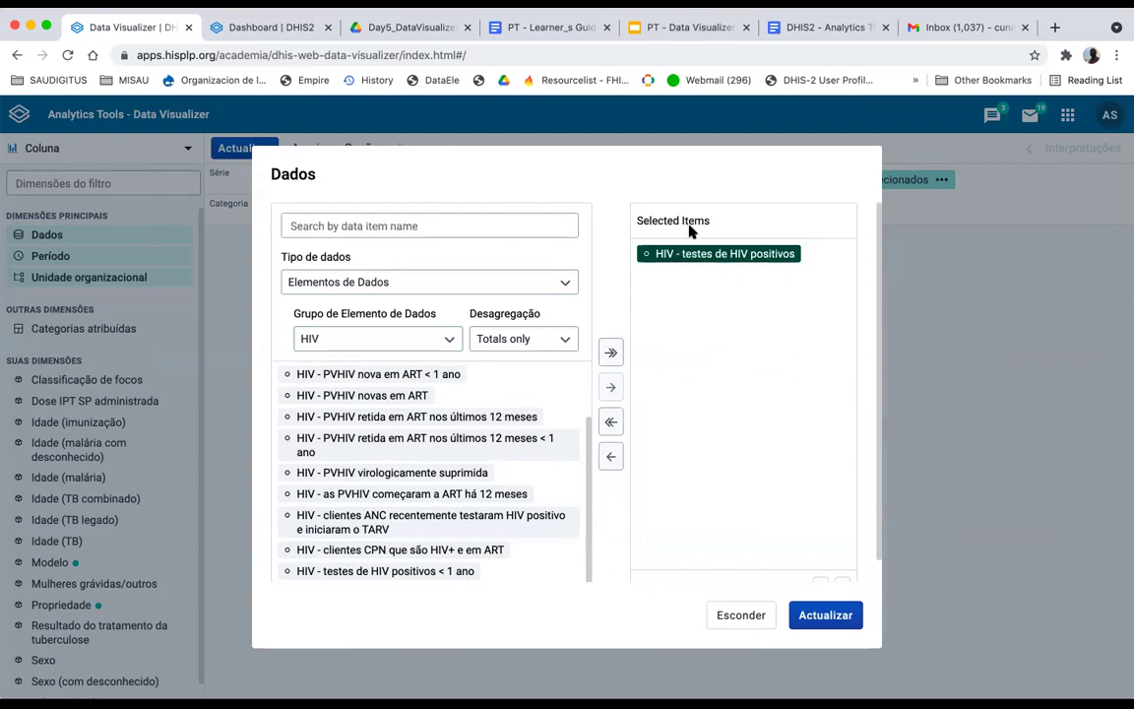
{"action": "key", "text": "super+equal"}
{"action": "key", "text": "super+equal"}
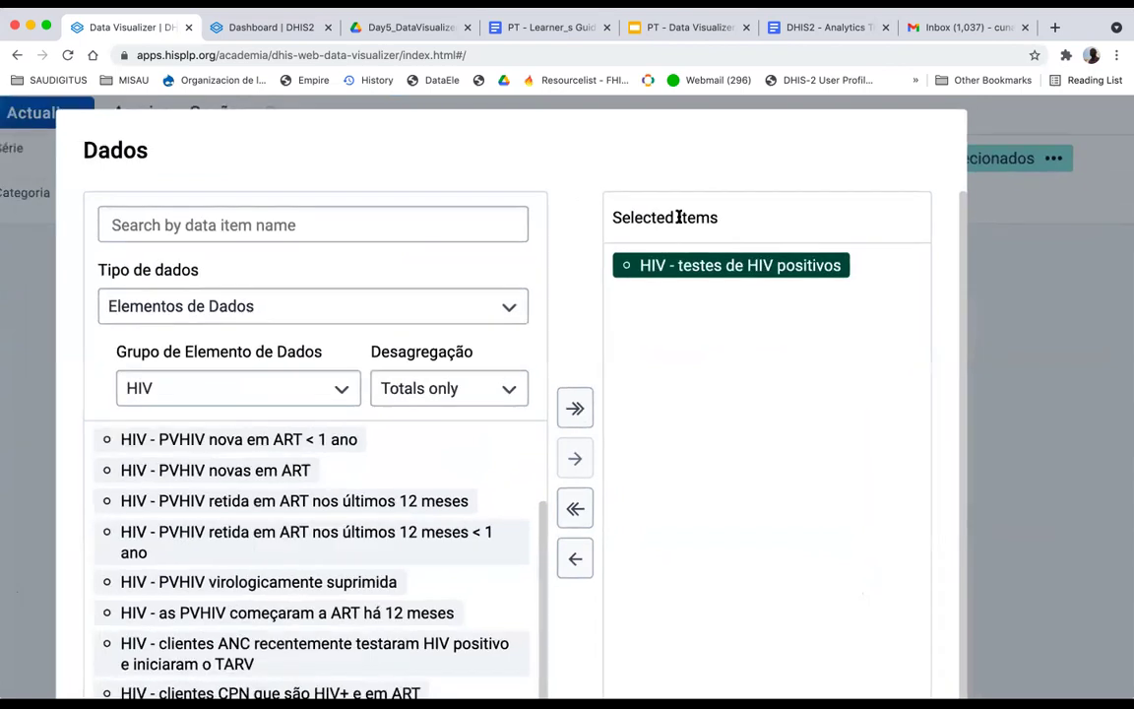
{"action": "key", "text": "super+0"}
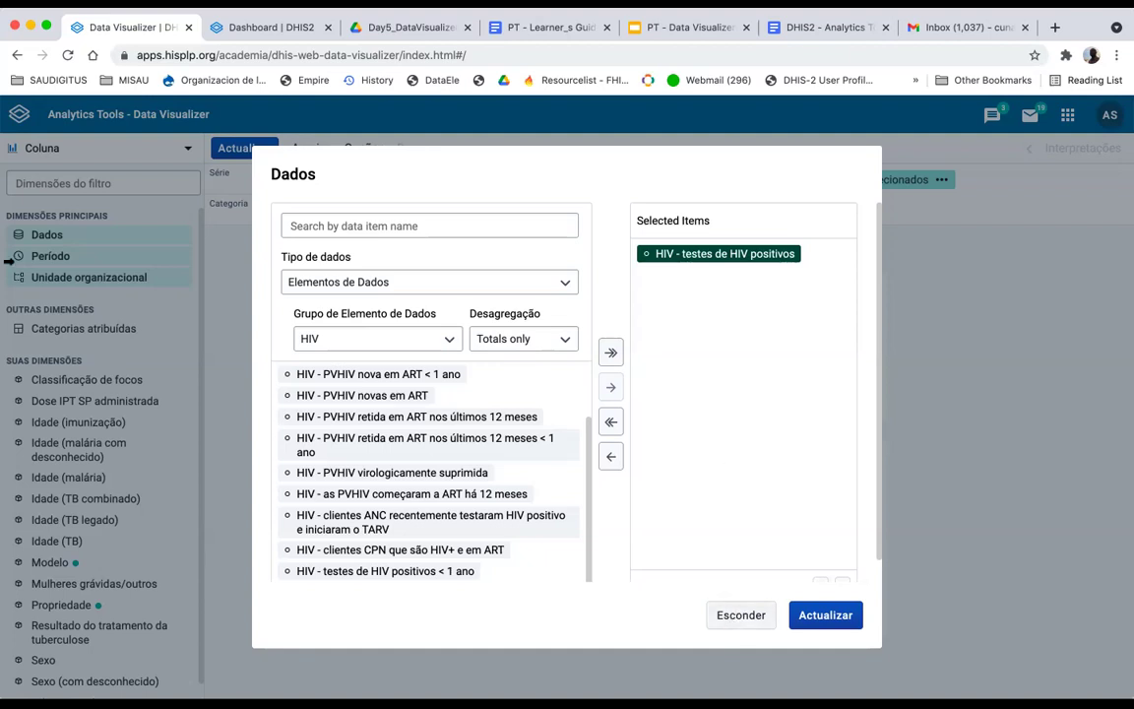
{"action": "left_click", "coordinate": [55, 251]}
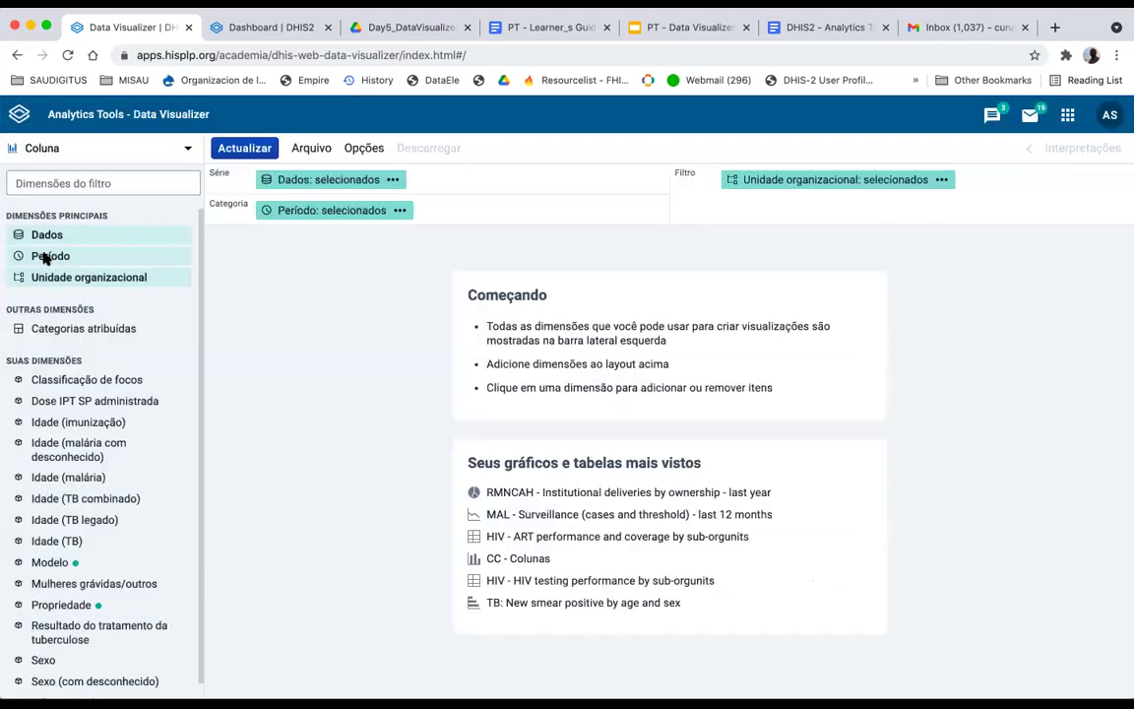
Step: In the Período dimension, remove the preselected relative period and list the fixed periods of type Anualmente
{"action": "left_click", "coordinate": [45, 258]}
{"action": "double_click", "coordinate": [704, 255]}
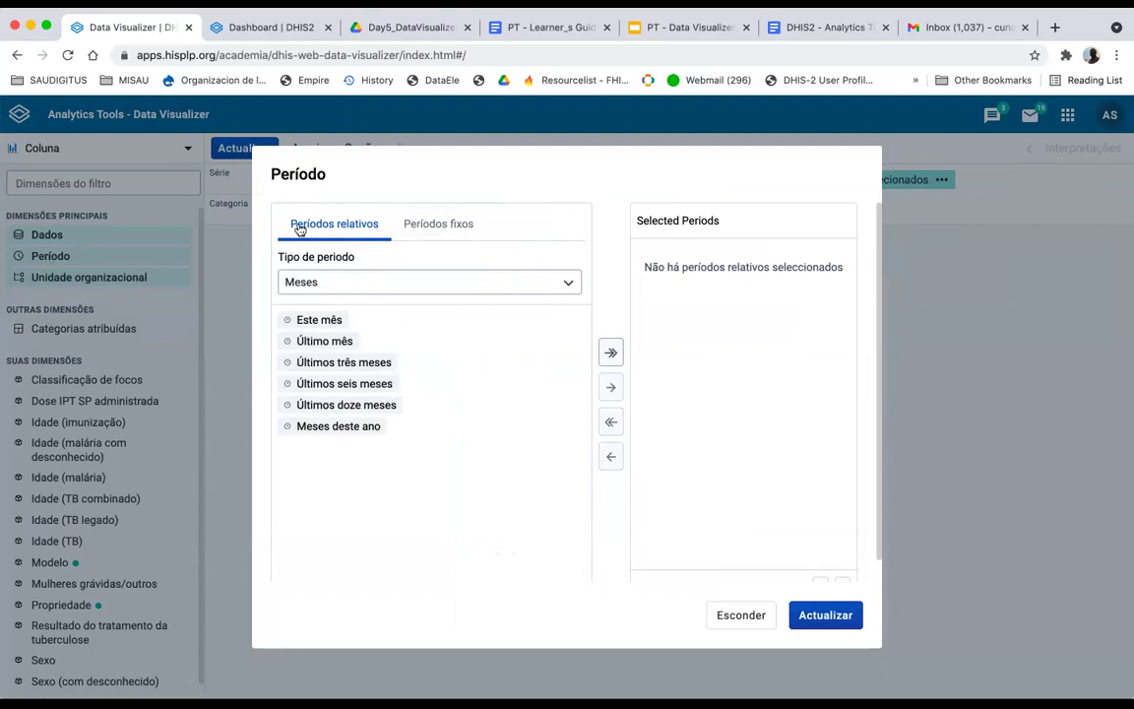
{"action": "left_click", "coordinate": [429, 227]}
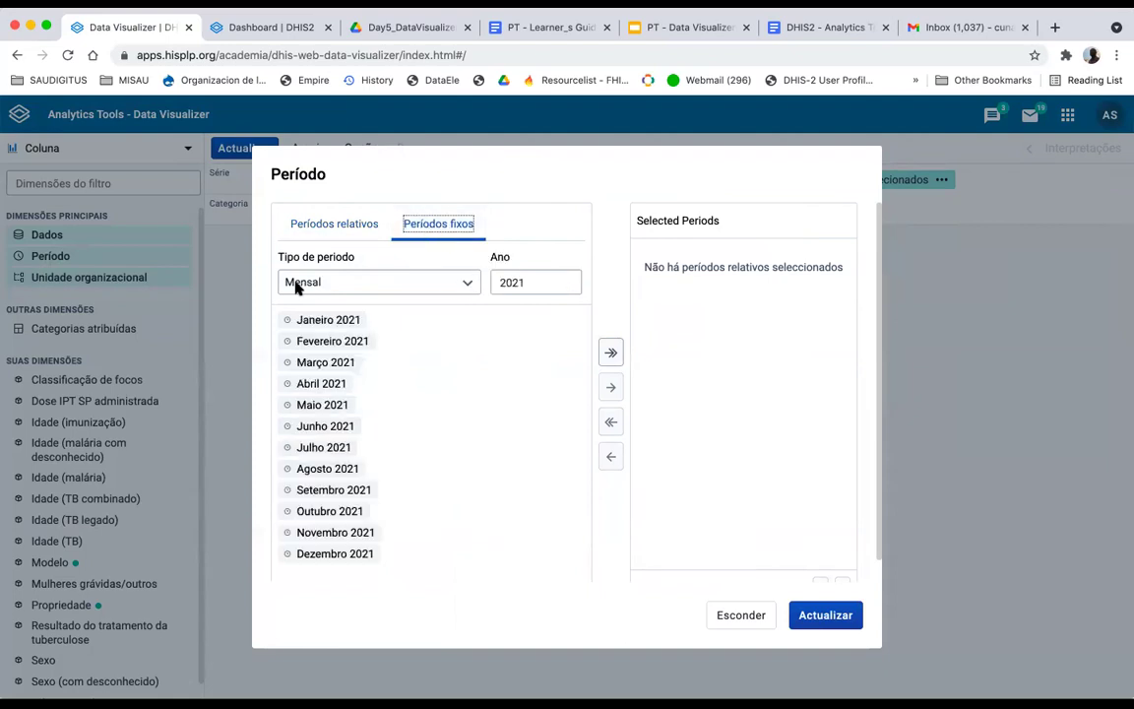
{"action": "left_click", "coordinate": [341, 283]}
{"action": "scroll", "coordinate": [360, 438], "scroll_direction": "down", "scroll_amount": 3}
{"action": "scroll", "coordinate": [372, 451], "scroll_direction": "down", "scroll_amount": 1}
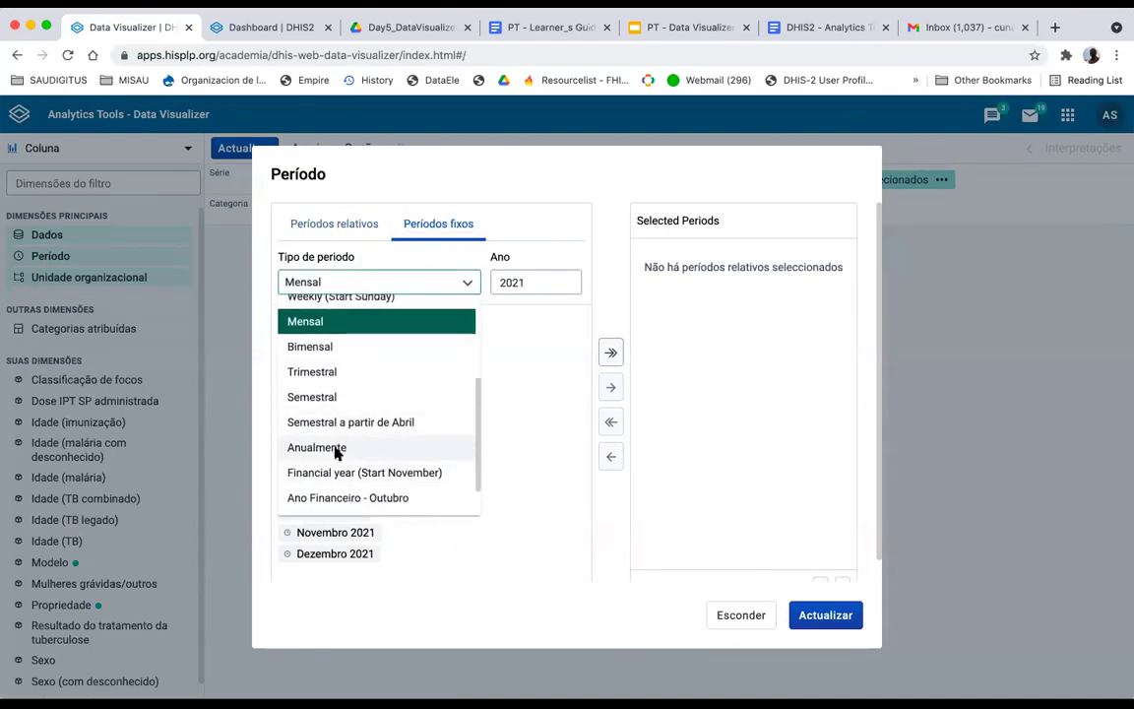
{"action": "left_click", "coordinate": [373, 448]}
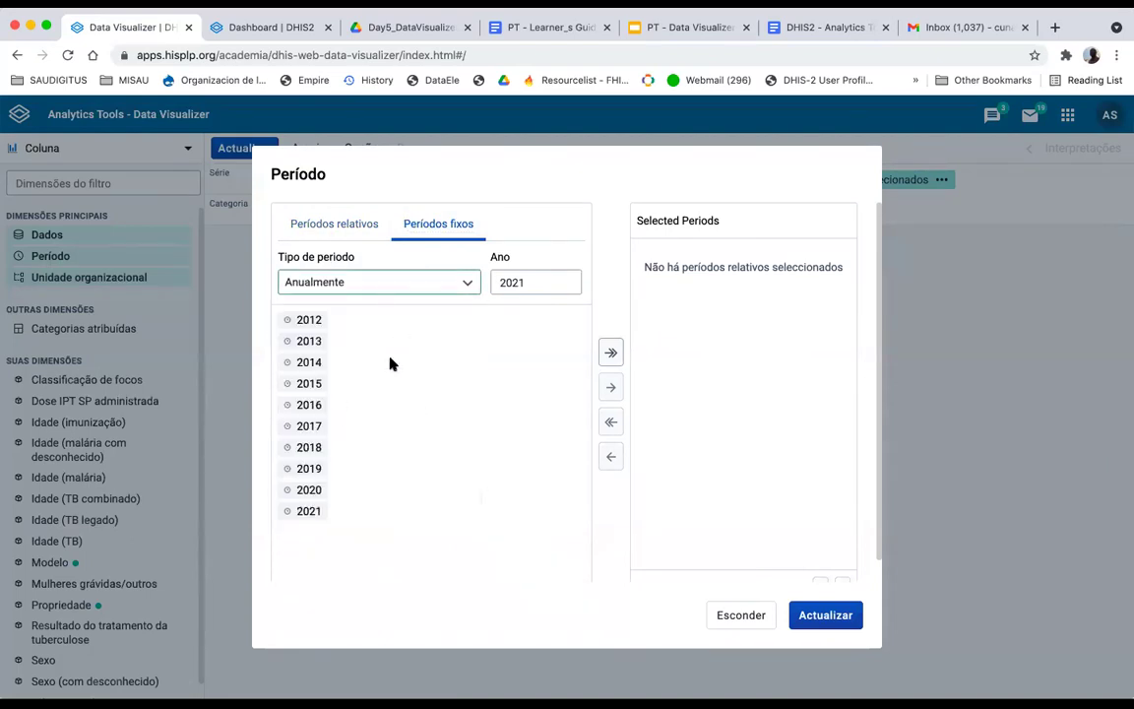
Step: Choose 2019 as the only selected period and close the Período dimension
{"action": "double_click", "coordinate": [309, 490]}
{"action": "double_click", "coordinate": [666, 256]}
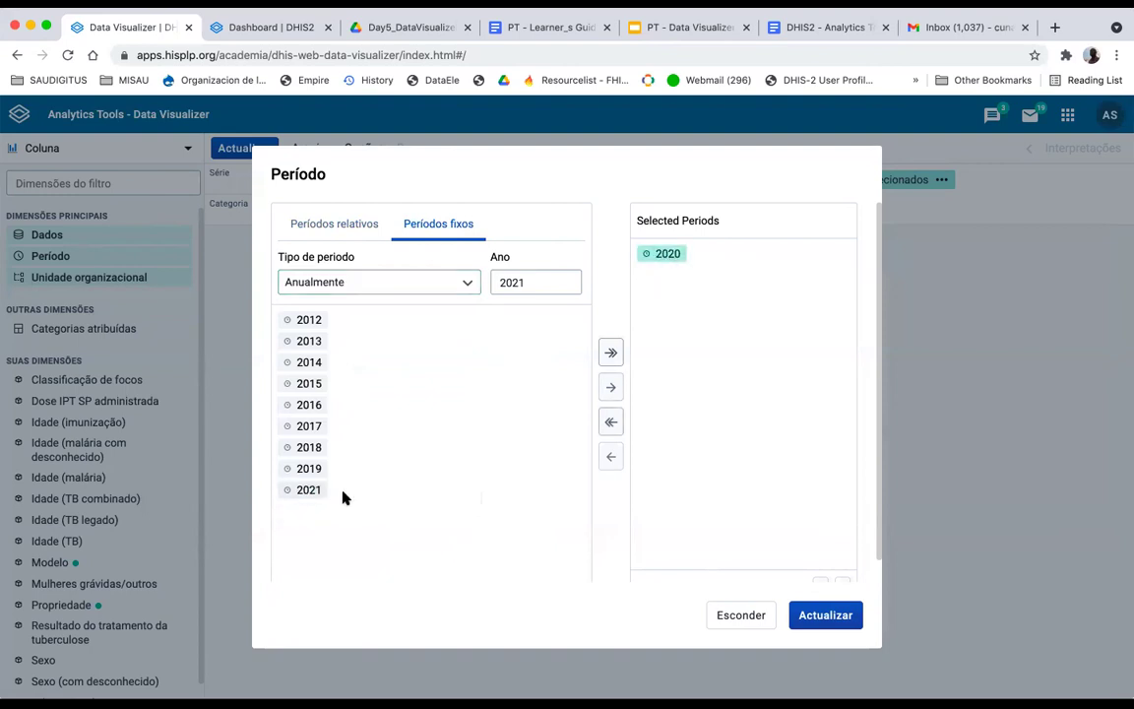
{"action": "double_click", "coordinate": [309, 469]}
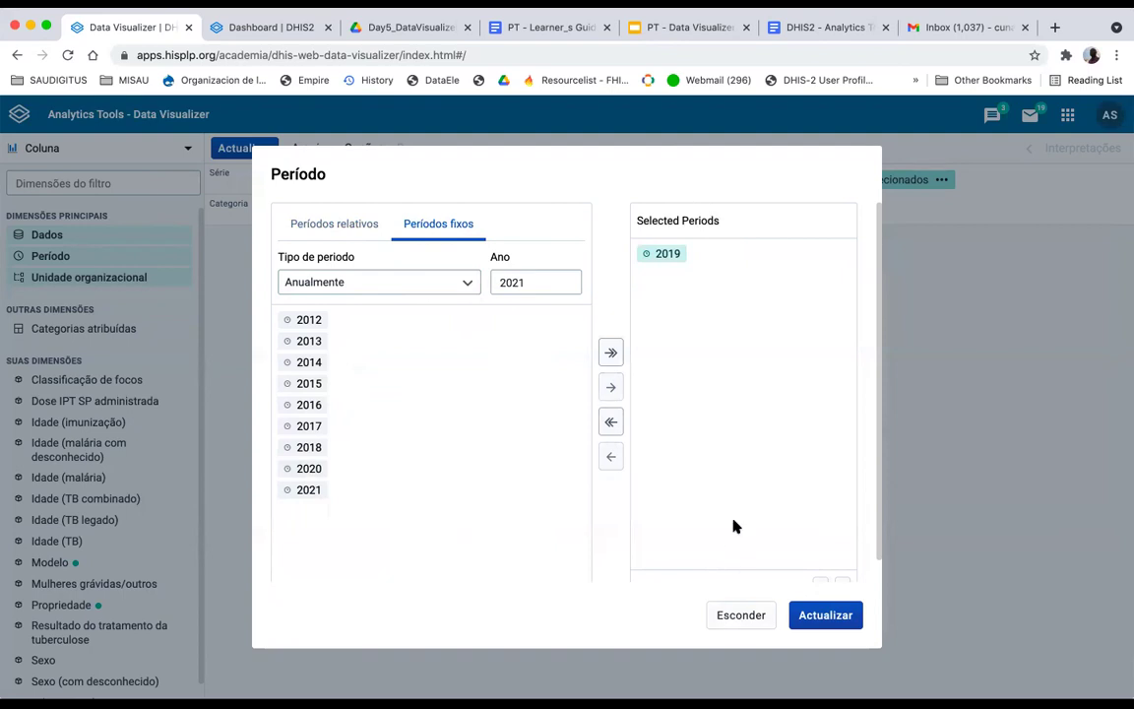
{"action": "scroll", "coordinate": [734, 527], "scroll_direction": "down", "scroll_amount": 1}
{"action": "left_click", "coordinate": [150, 310]}
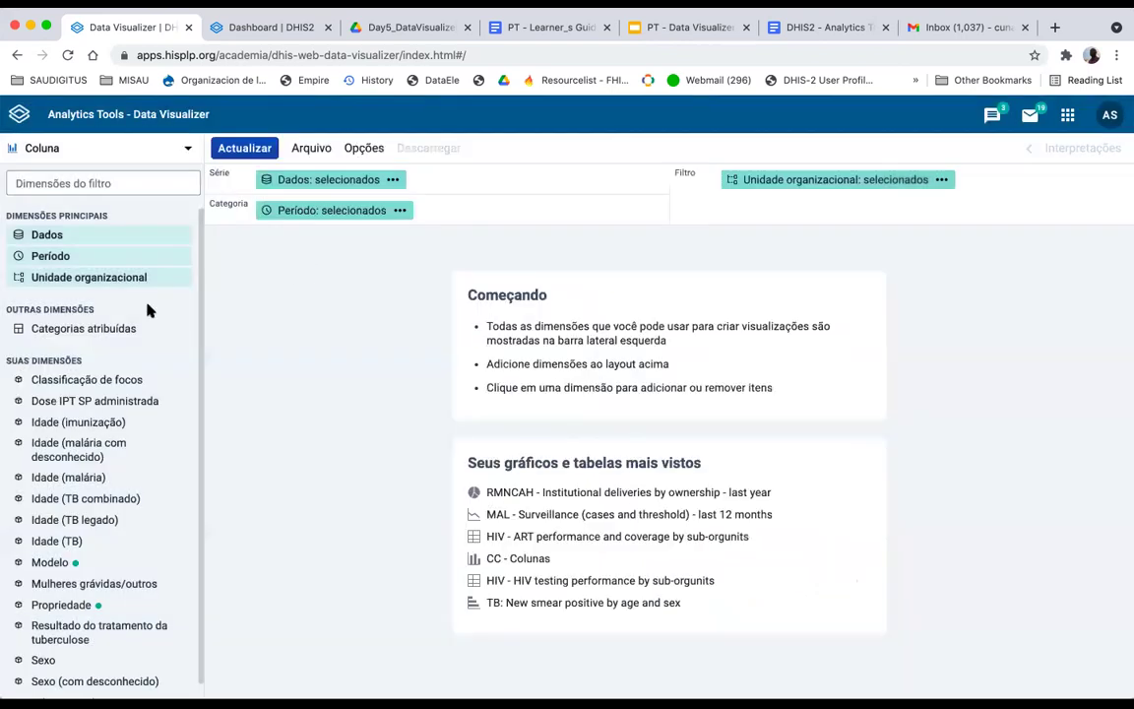
Step: In the Unidade organizacional dimension, expand Região Alimentar and deselect Trainingland
{"action": "left_click", "coordinate": [47, 279]}
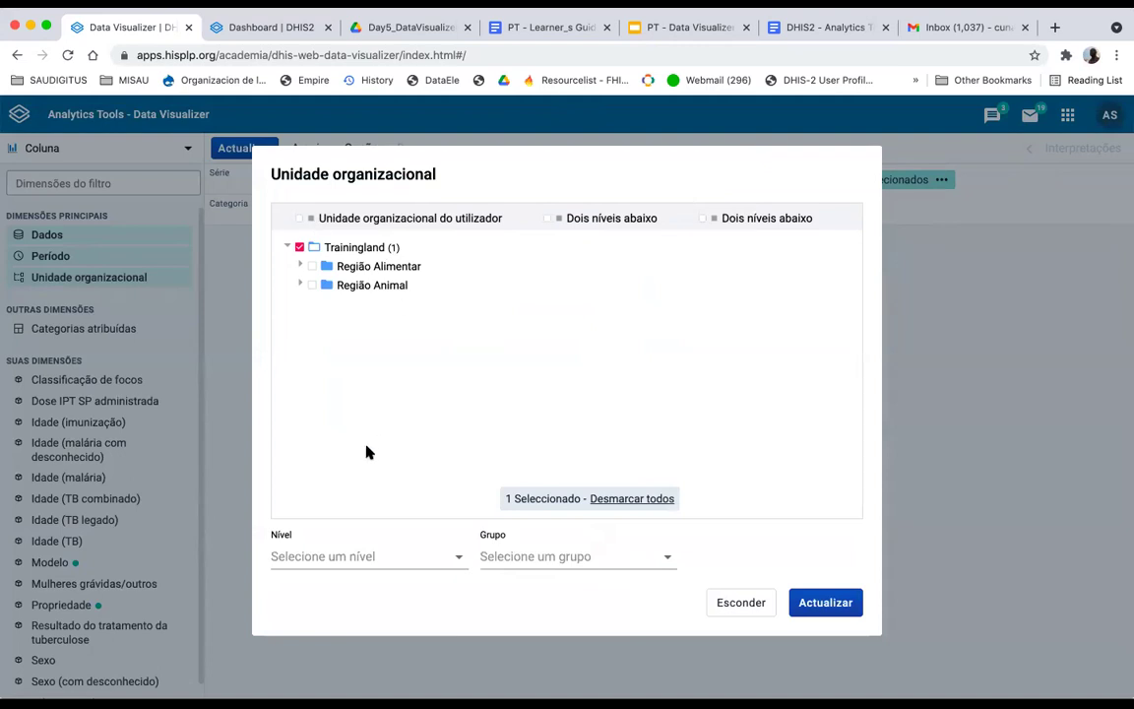
{"action": "left_click", "coordinate": [302, 267]}
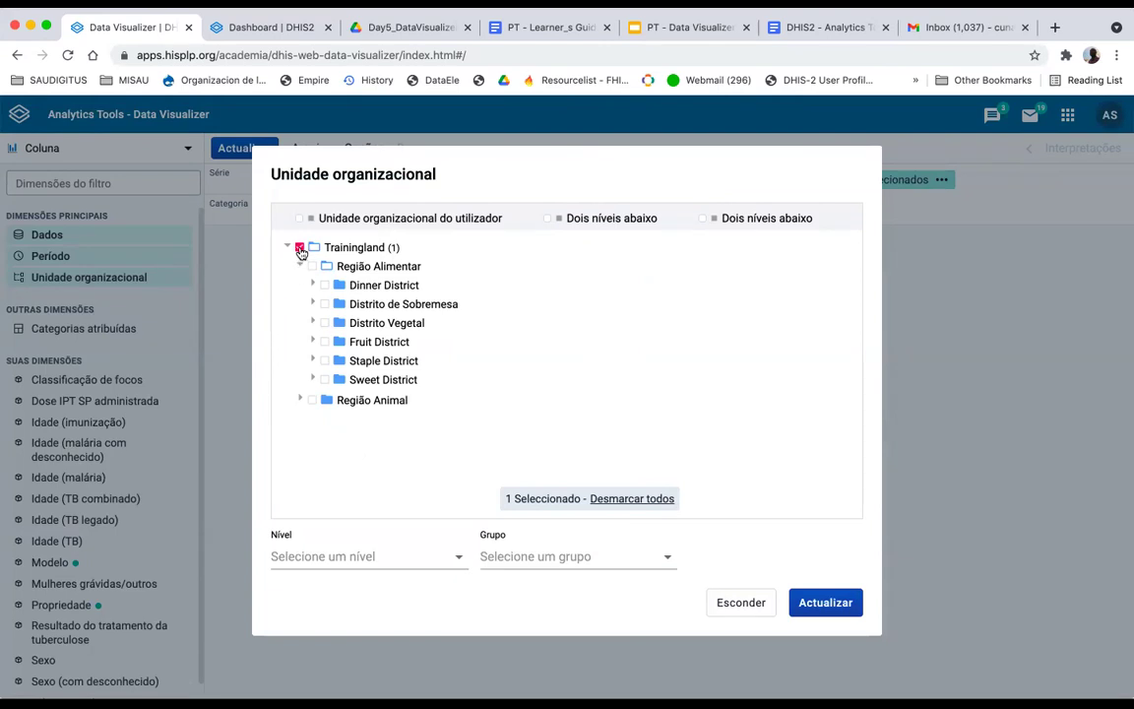
{"action": "left_click", "coordinate": [300, 250]}
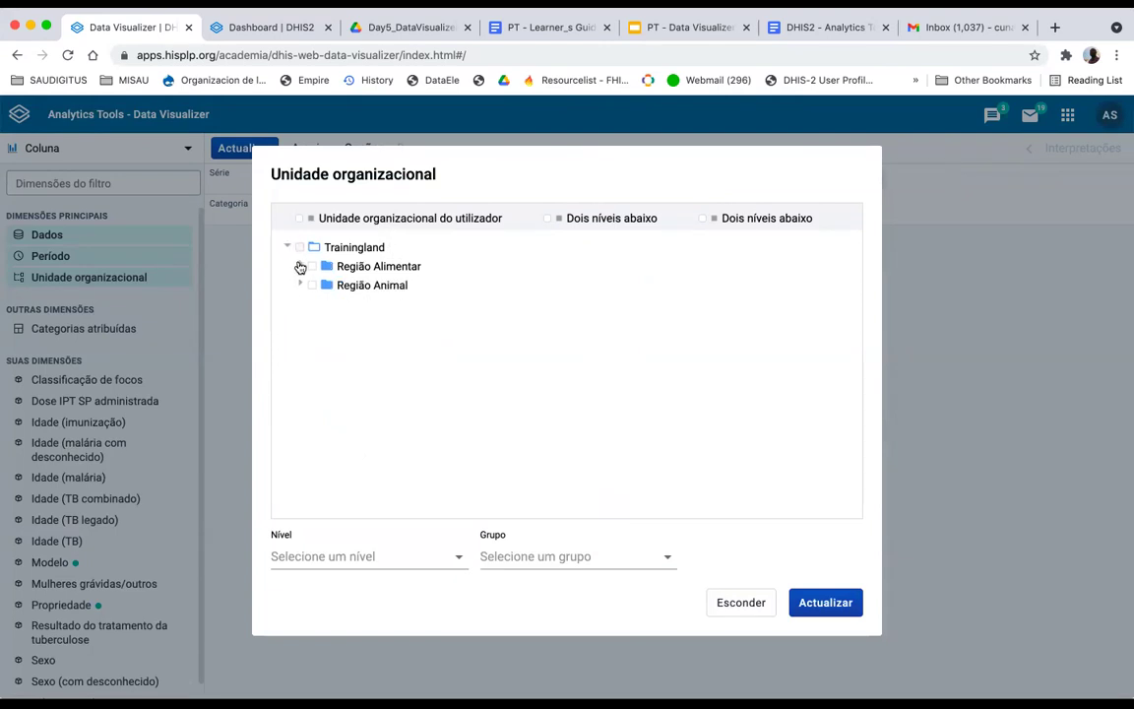
Step: Select the six districts under Região Alimentar individually, from Dinner District to Sweet District
{"action": "left_click", "coordinate": [325, 284]}
{"action": "left_click", "coordinate": [325, 303]}
{"action": "left_click", "coordinate": [325, 323]}
{"action": "left_click", "coordinate": [325, 341]}
{"action": "left_click", "coordinate": [325, 361]}
{"action": "left_click", "coordinate": [325, 379]}
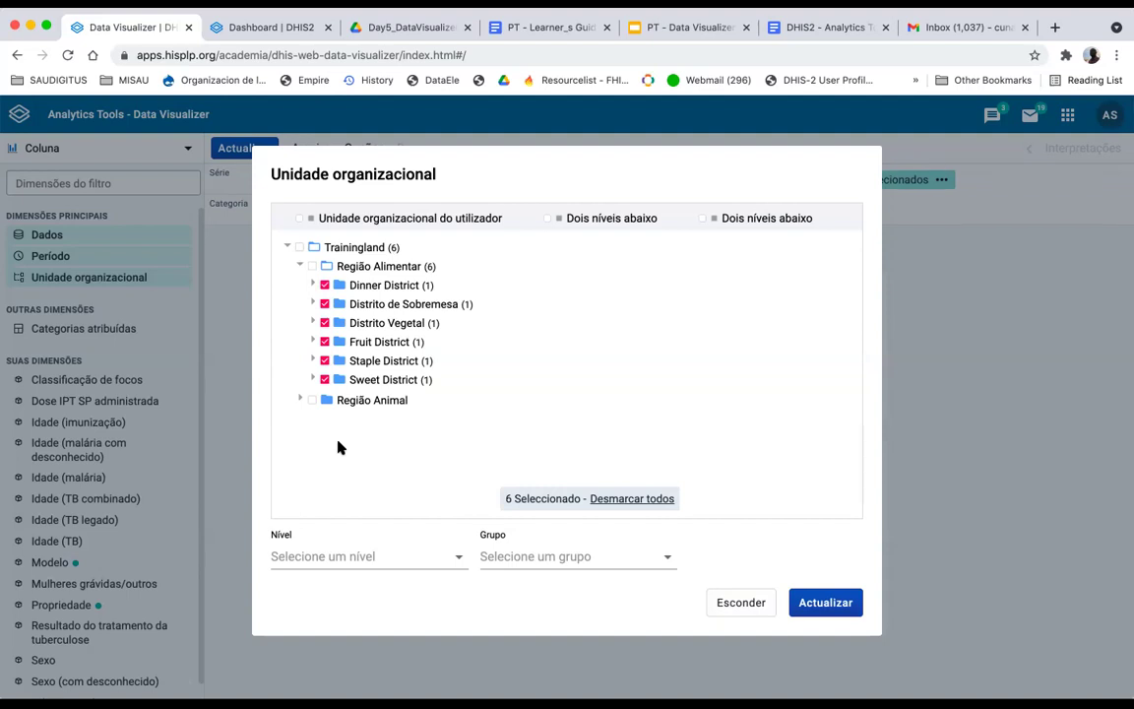
Step: Deselect all six districts under Região Alimentar
{"action": "left_click", "coordinate": [325, 377]}
{"action": "left_click", "coordinate": [325, 360]}
{"action": "left_click", "coordinate": [325, 341]}
{"action": "left_click", "coordinate": [325, 304]}
{"action": "left_click", "coordinate": [325, 285]}
{"action": "left_click", "coordinate": [325, 323]}
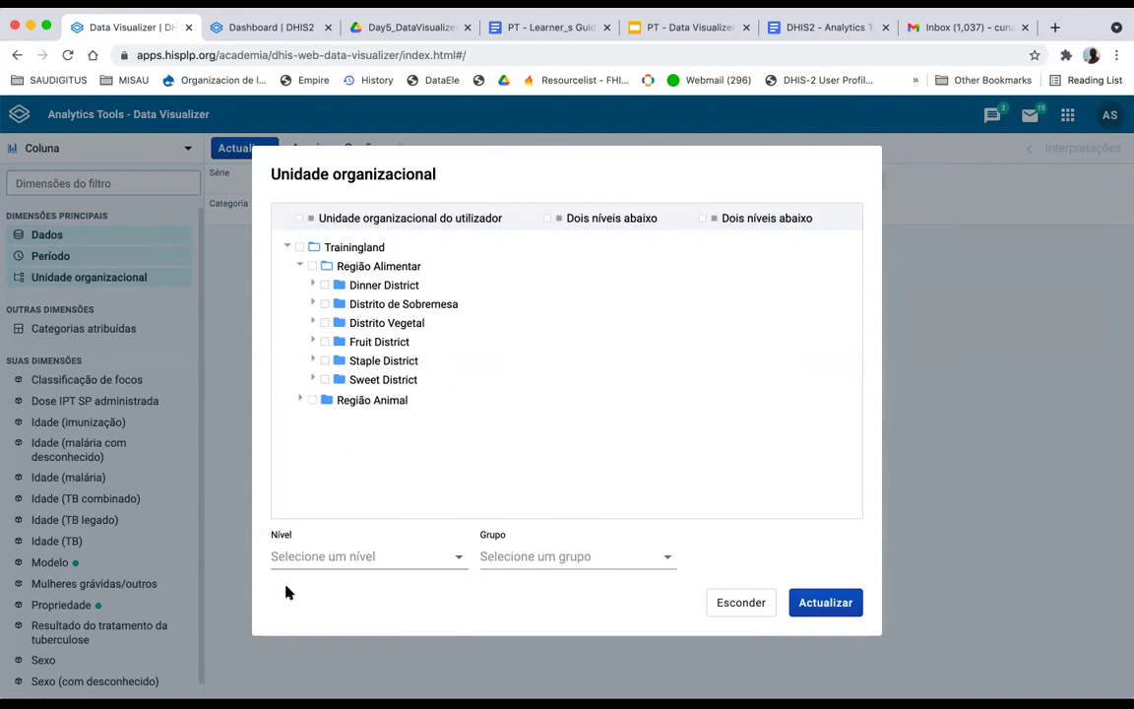
Step: Set the organisation unit level to Distrito, select Região Alimentar and close the Unidade organizacional dimension
{"action": "left_click", "coordinate": [332, 558]}
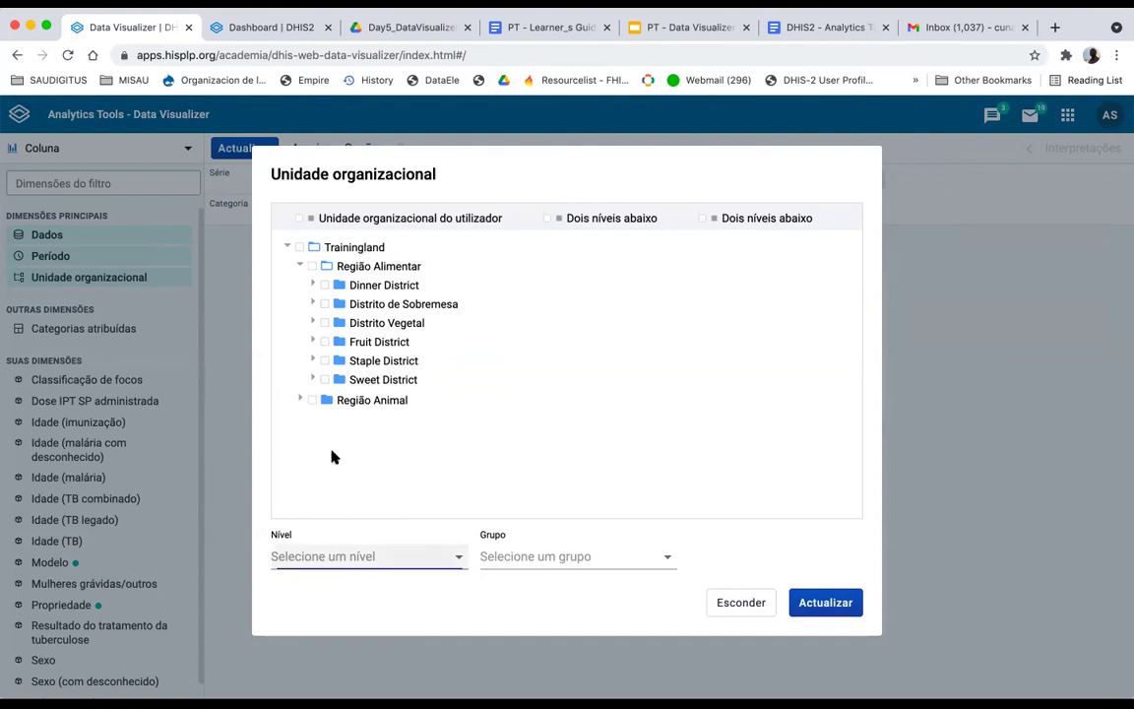
{"action": "left_click", "coordinate": [335, 508]}
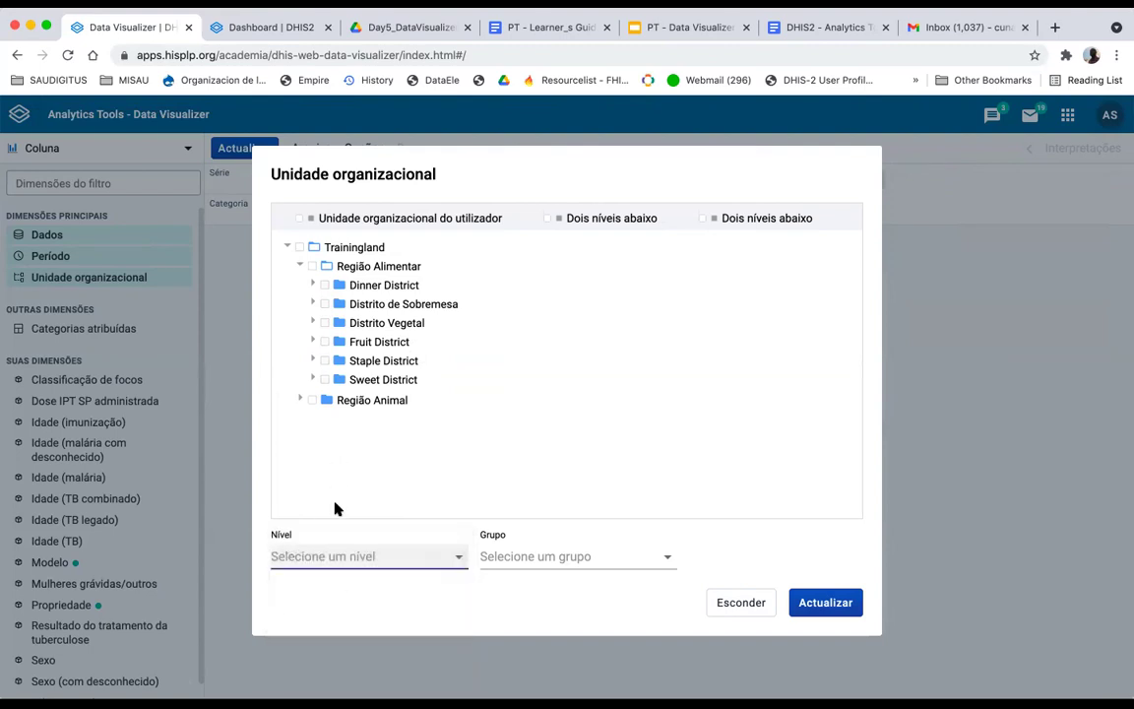
{"action": "left_click", "coordinate": [340, 568]}
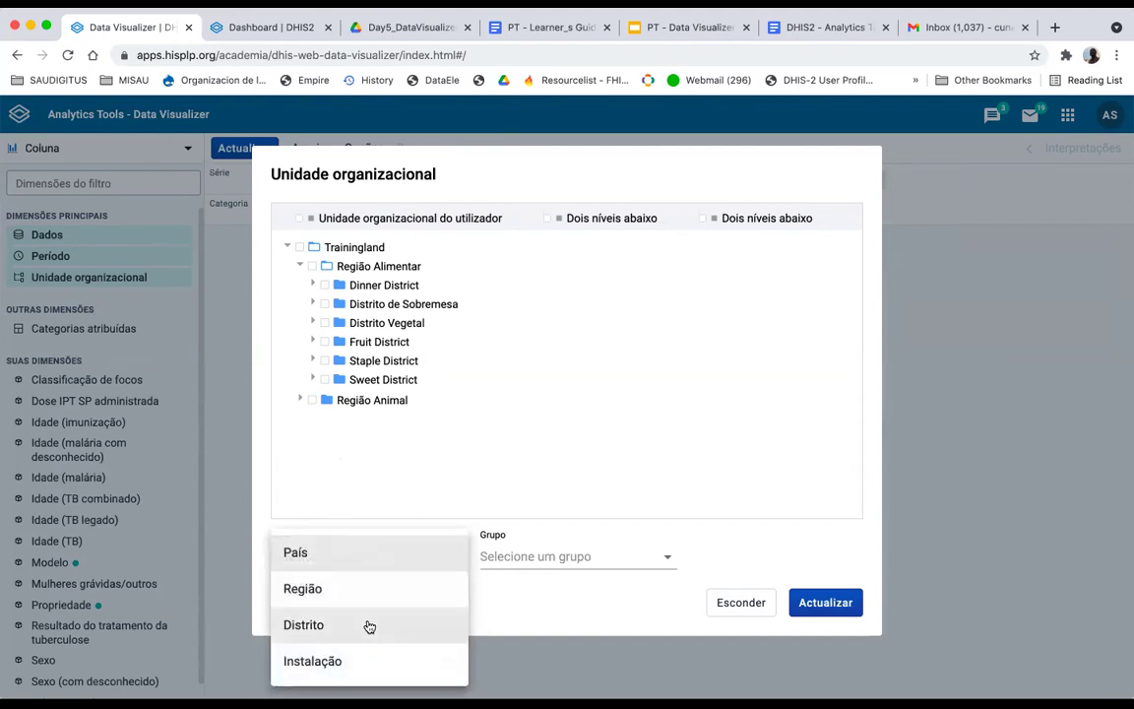
{"action": "key", "text": "Return"}
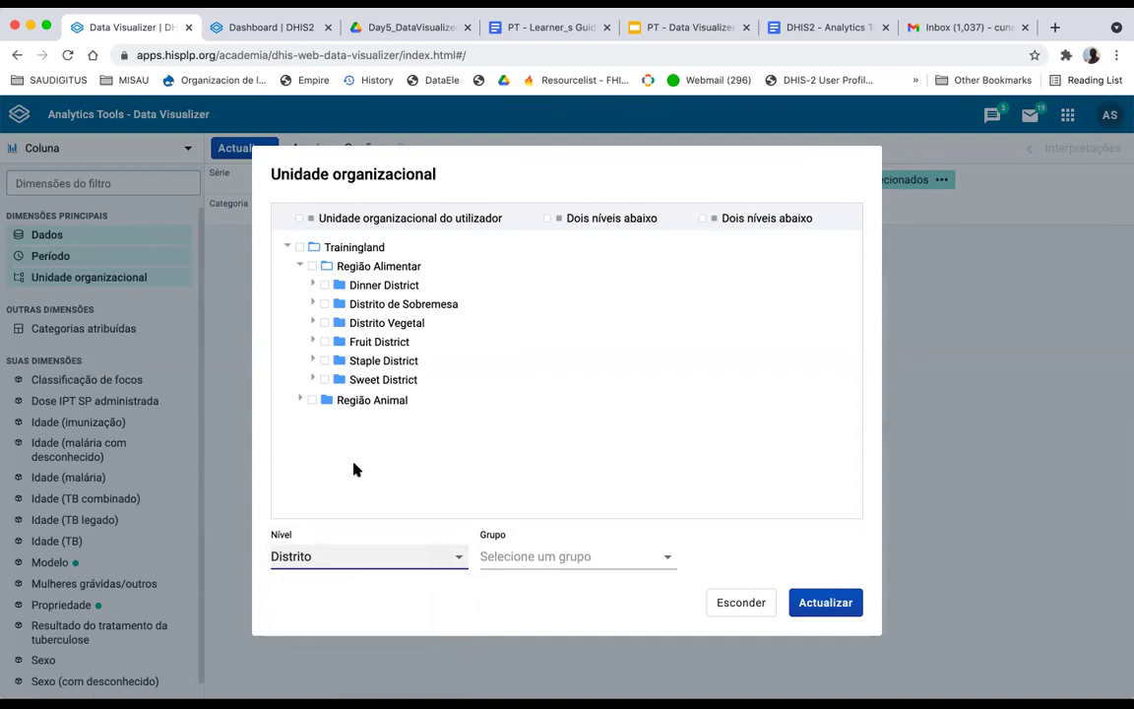
{"action": "left_click", "coordinate": [312, 267]}
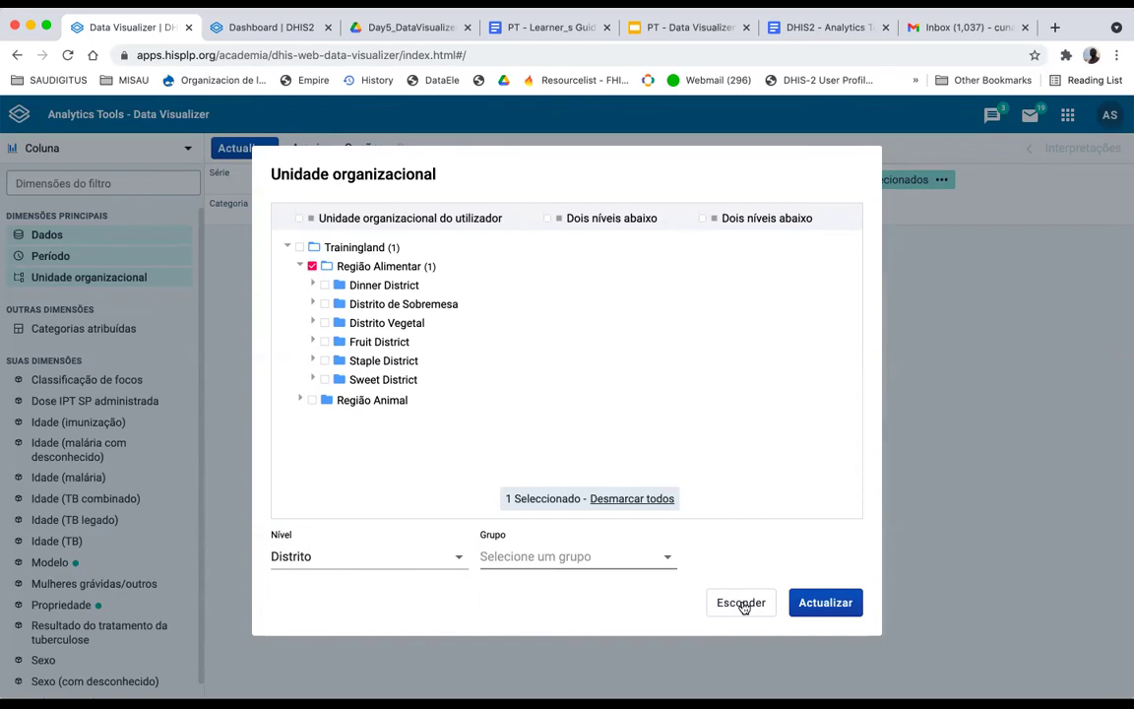
{"action": "left_click", "coordinate": [257, 294]}
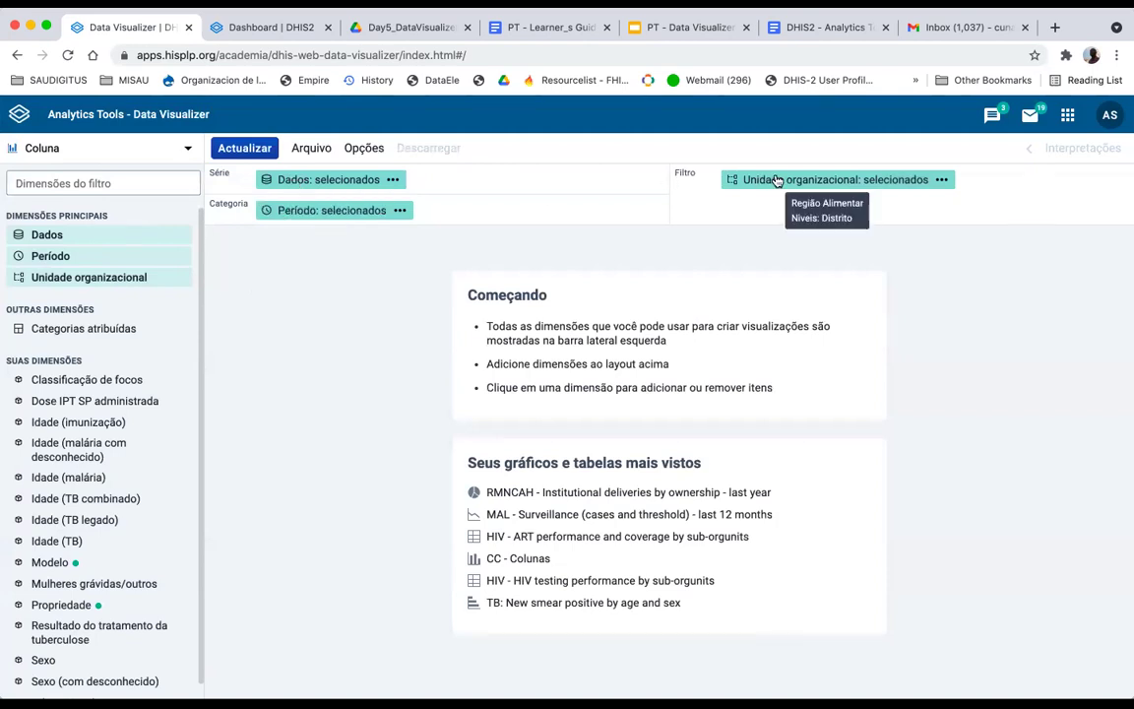
Step: Generate the column chart from the selected dimensions and examine its Série, Categoria and Filtro layout
{"action": "left_click", "coordinate": [243, 149]}
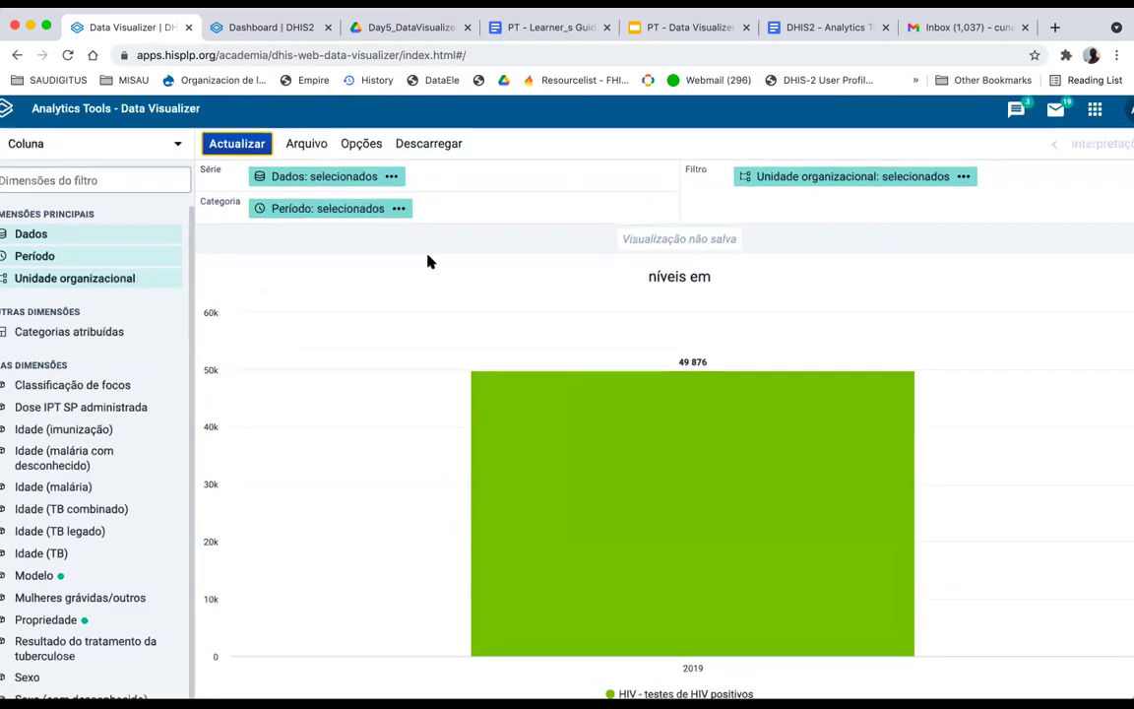
{"action": "scroll", "coordinate": [428, 261], "scroll_direction": "up", "scroll_amount": 5}
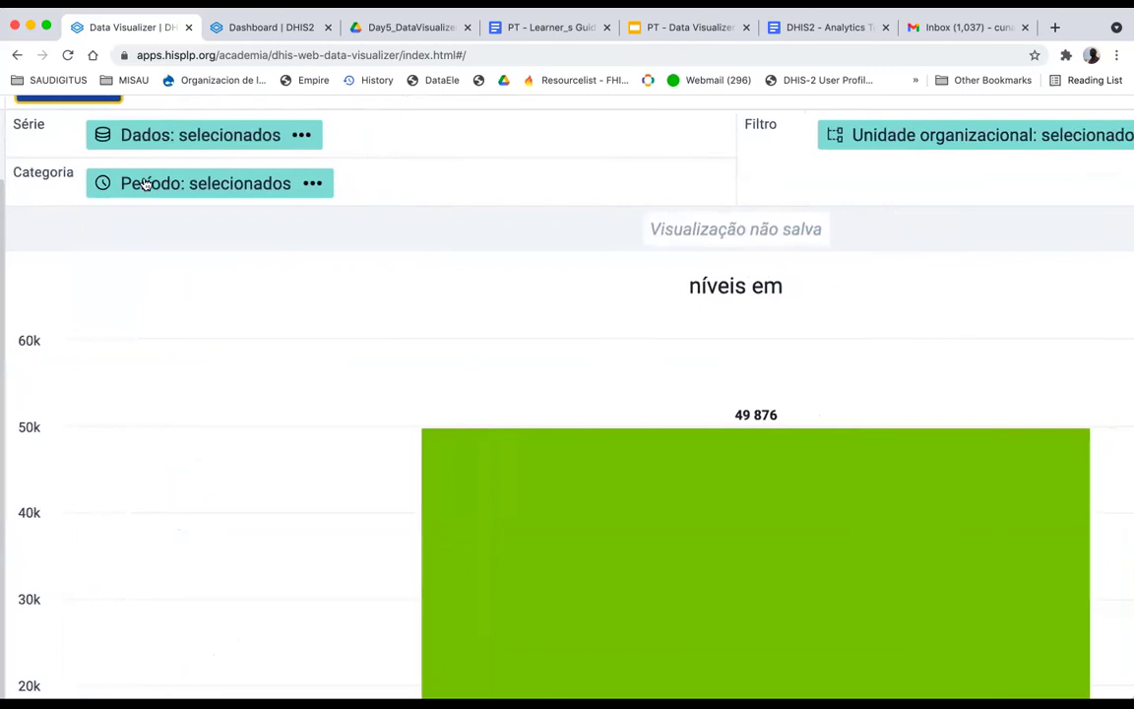
{"action": "scroll", "coordinate": [145, 183], "scroll_direction": "down", "scroll_amount": 2}
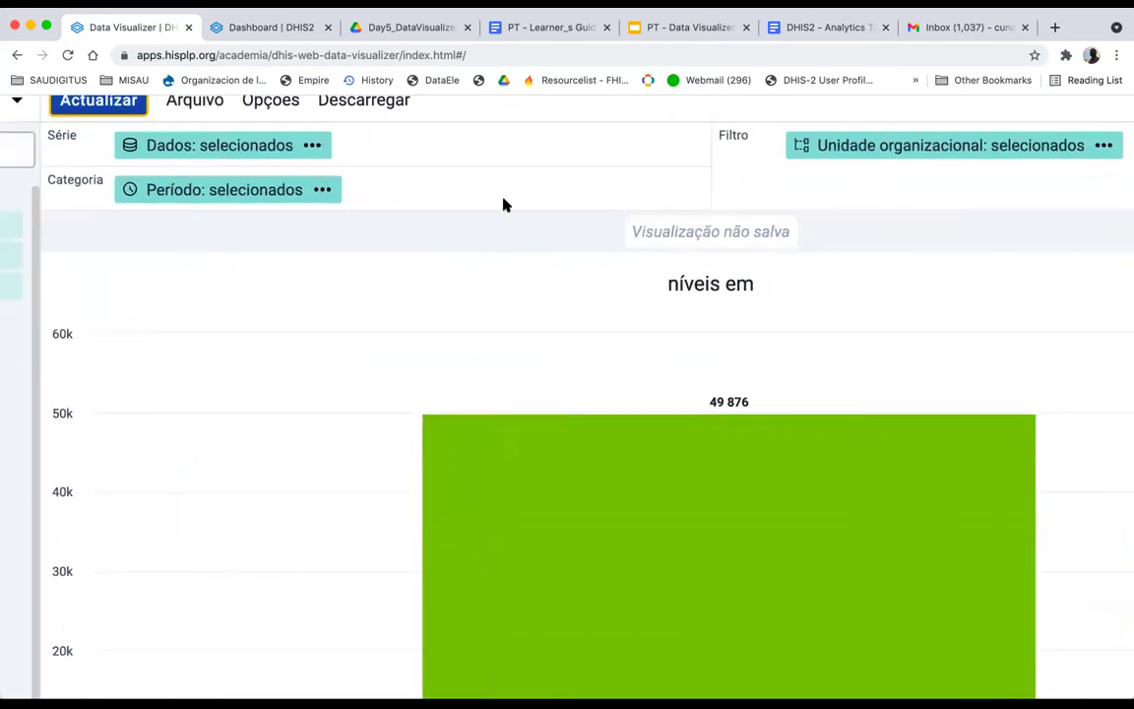
{"action": "key", "text": "ctrl+0"}
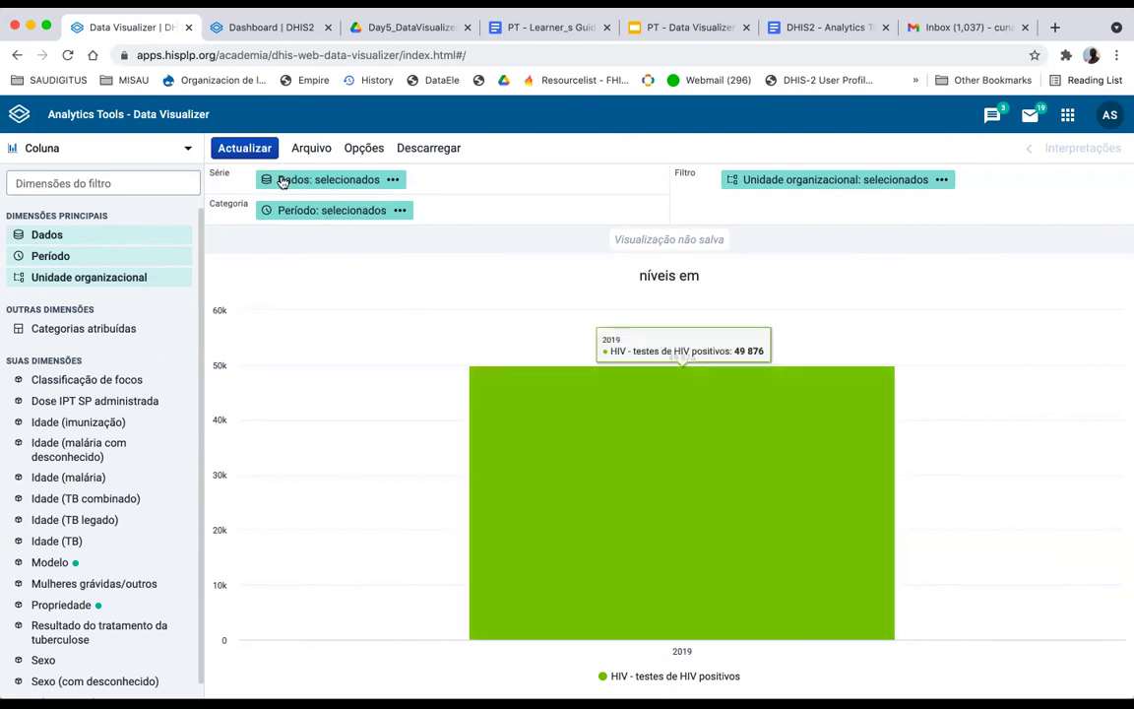
Step: Swap the axes so Período is the Série and Dados the Categoria, and update the chart
{"action": "left_click_drag", "start_coordinate": [276, 183], "coordinate": [467, 211]}
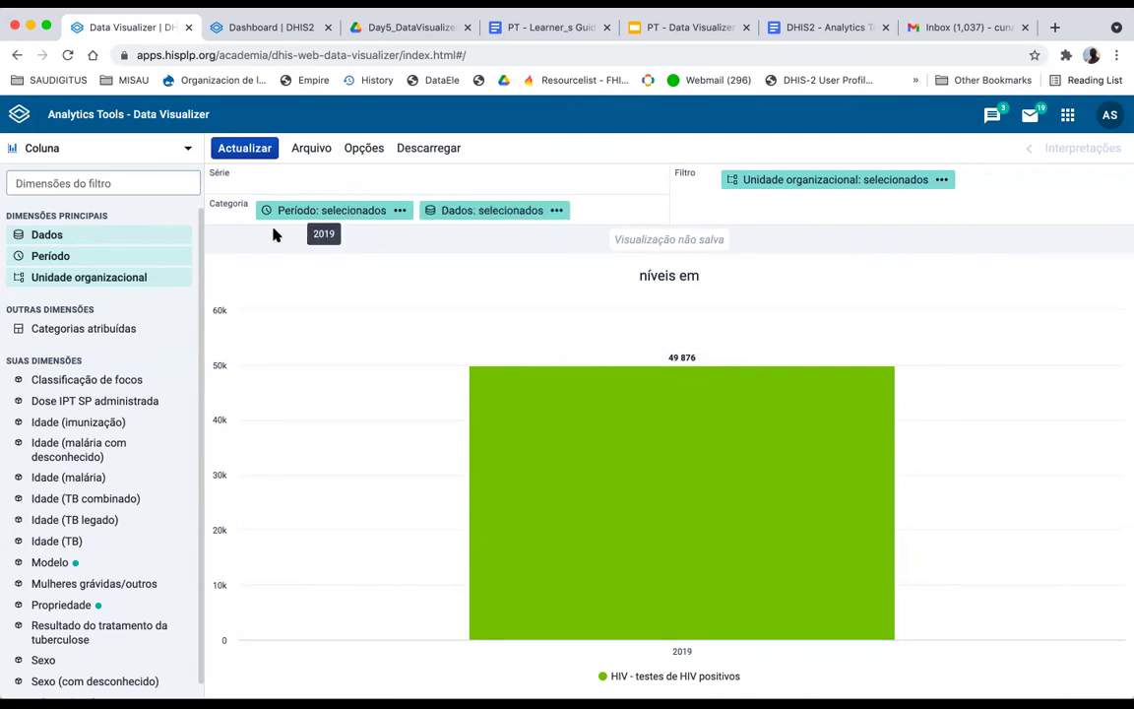
{"action": "left_click_drag", "start_coordinate": [285, 216], "coordinate": [285, 181]}
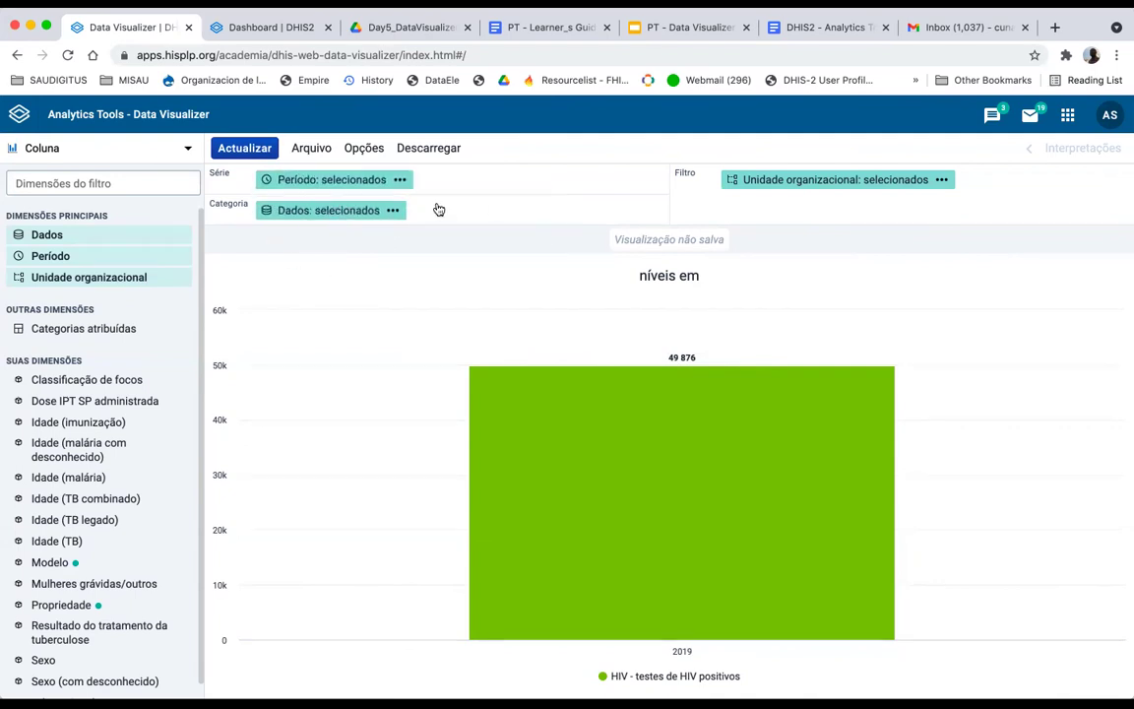
{"action": "left_click", "coordinate": [253, 148]}
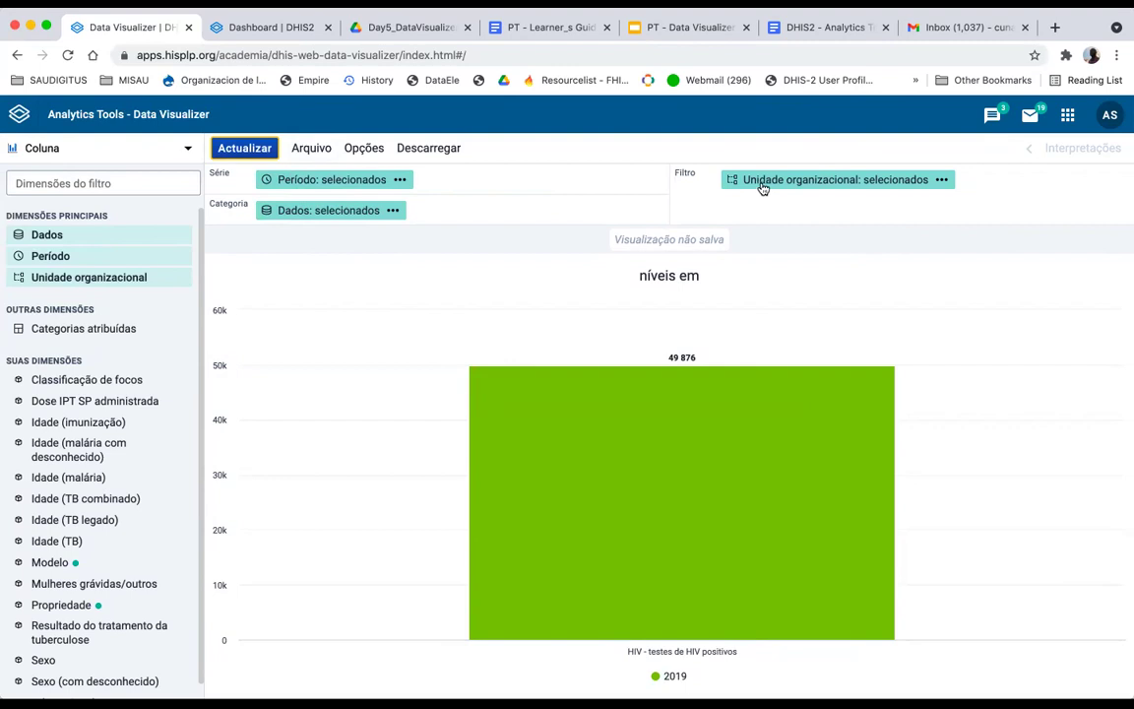
Step: Move Período to Filtro and Unidade organizacional to Série, and update the chart
{"action": "mouse_move", "coordinate": [762, 187]}
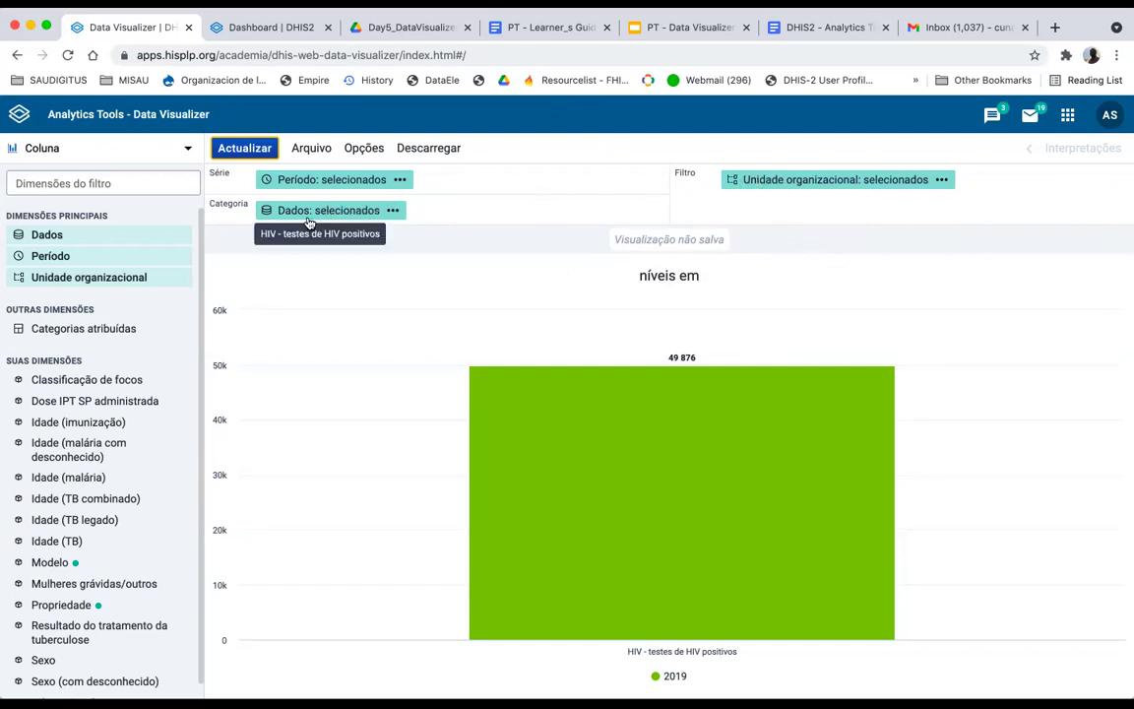
{"action": "left_click_drag", "start_coordinate": [285, 187], "coordinate": [746, 184]}
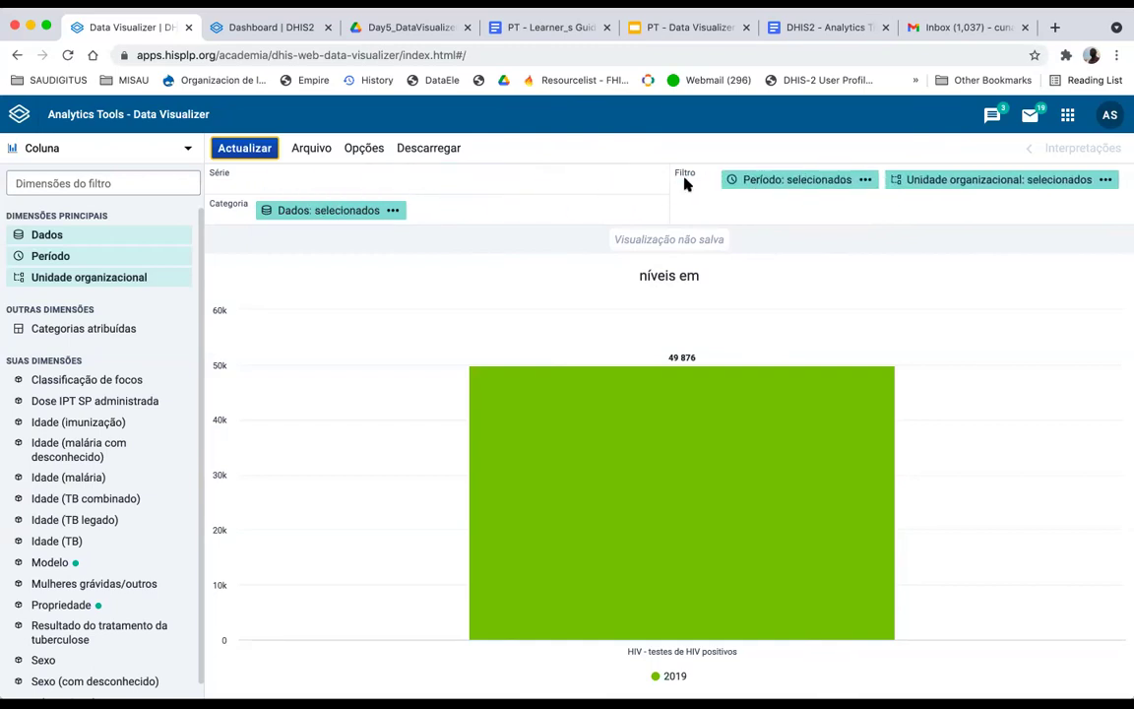
{"action": "left_click_drag", "start_coordinate": [935, 183], "coordinate": [296, 195]}
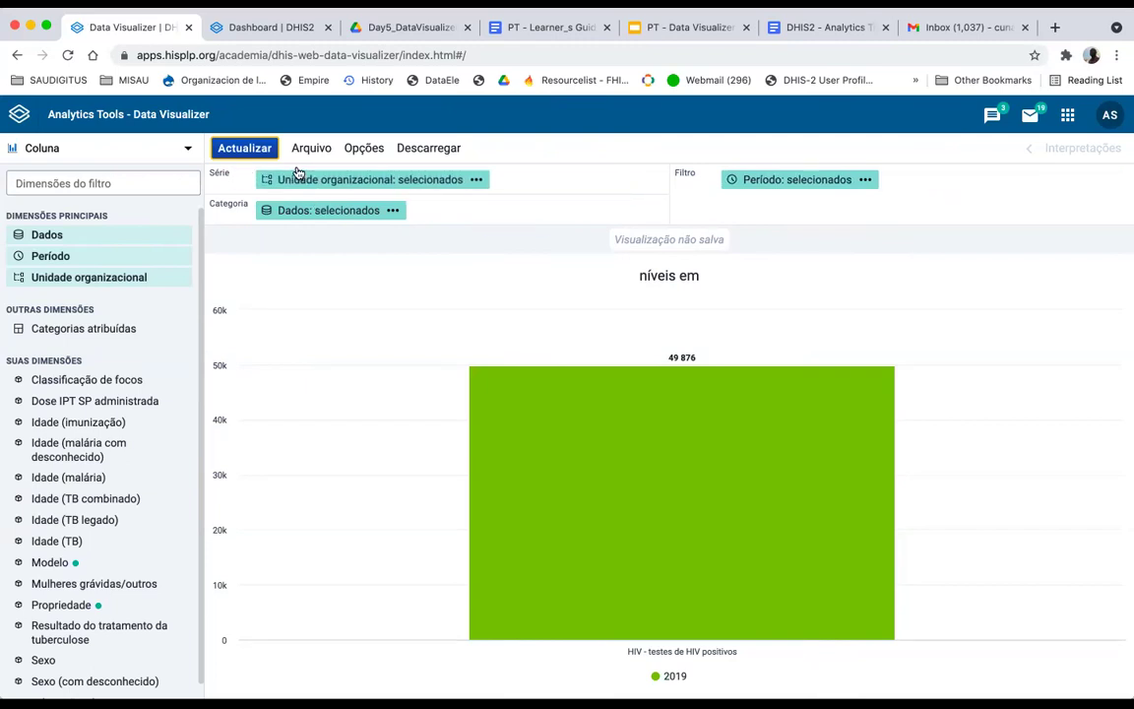
{"action": "left_click", "coordinate": [247, 151]}
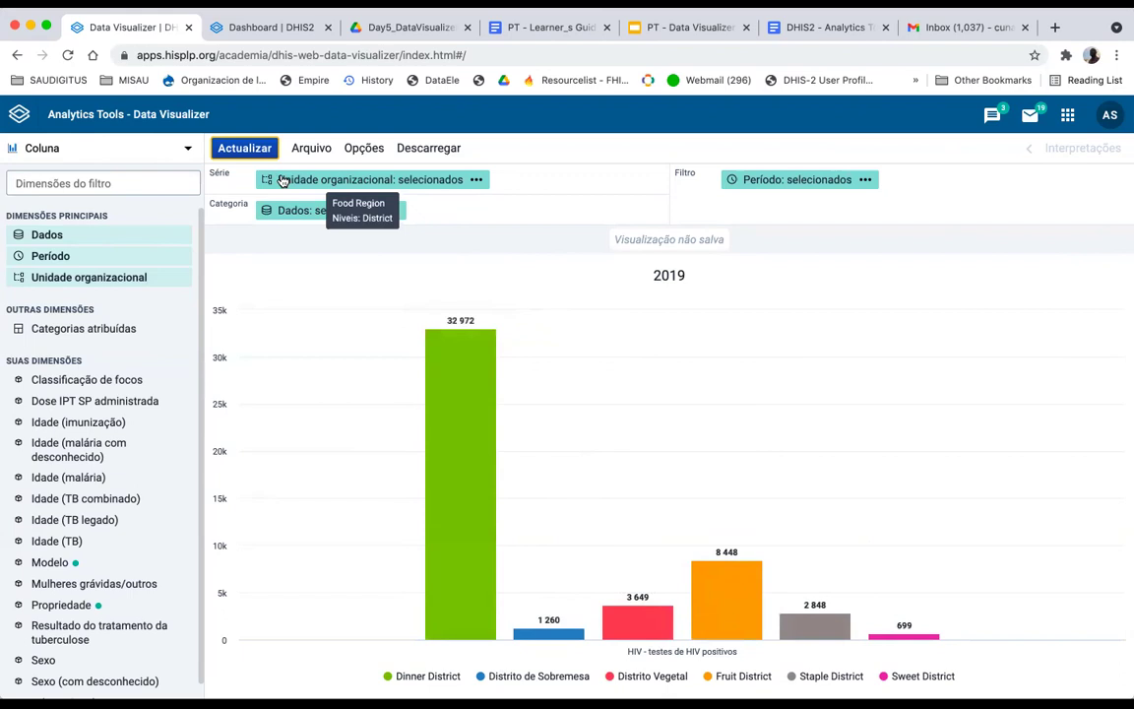
Step: Swap the axes so Dados is the Série and Unidade organizacional the Categoria, update the chart and examine the district columns
{"action": "mouse_move", "coordinate": [285, 180]}
{"action": "left_mouse_down"}
{"action": "mouse_move", "coordinate": [329, 215]}
{"action": "mouse_move", "coordinate": [512, 207]}
{"action": "mouse_move", "coordinate": [285, 177]}
{"action": "mouse_move", "coordinate": [299, 179]}
{"action": "left_mouse_up"}
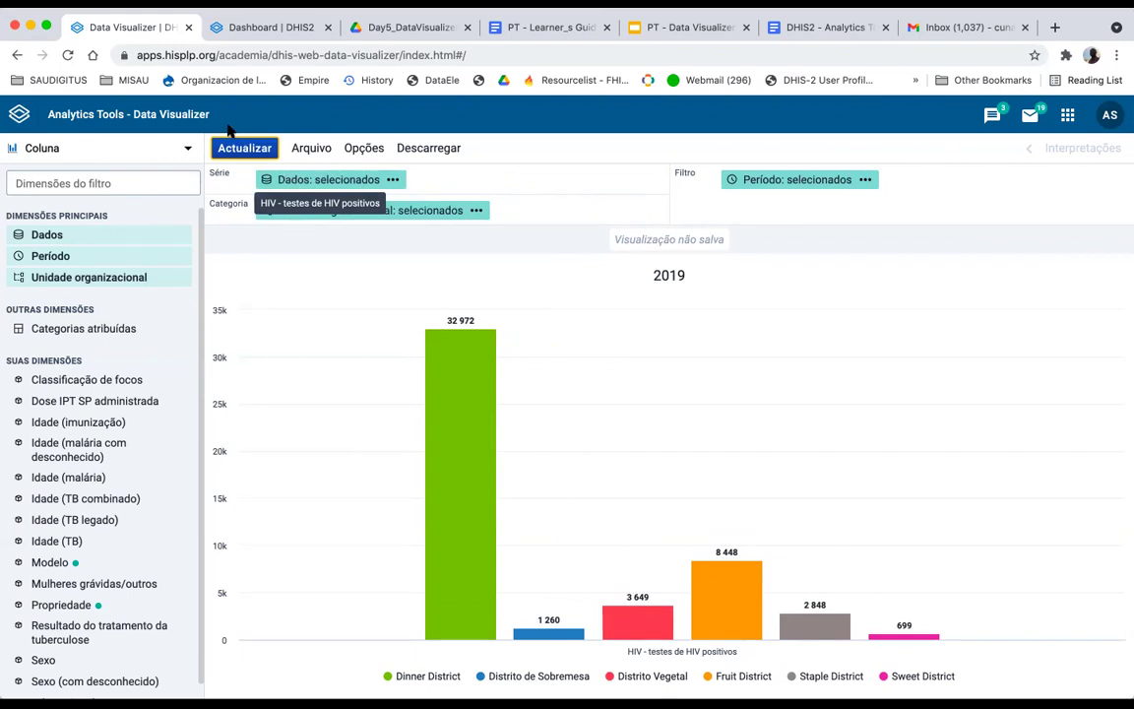
{"action": "left_click", "coordinate": [246, 149]}
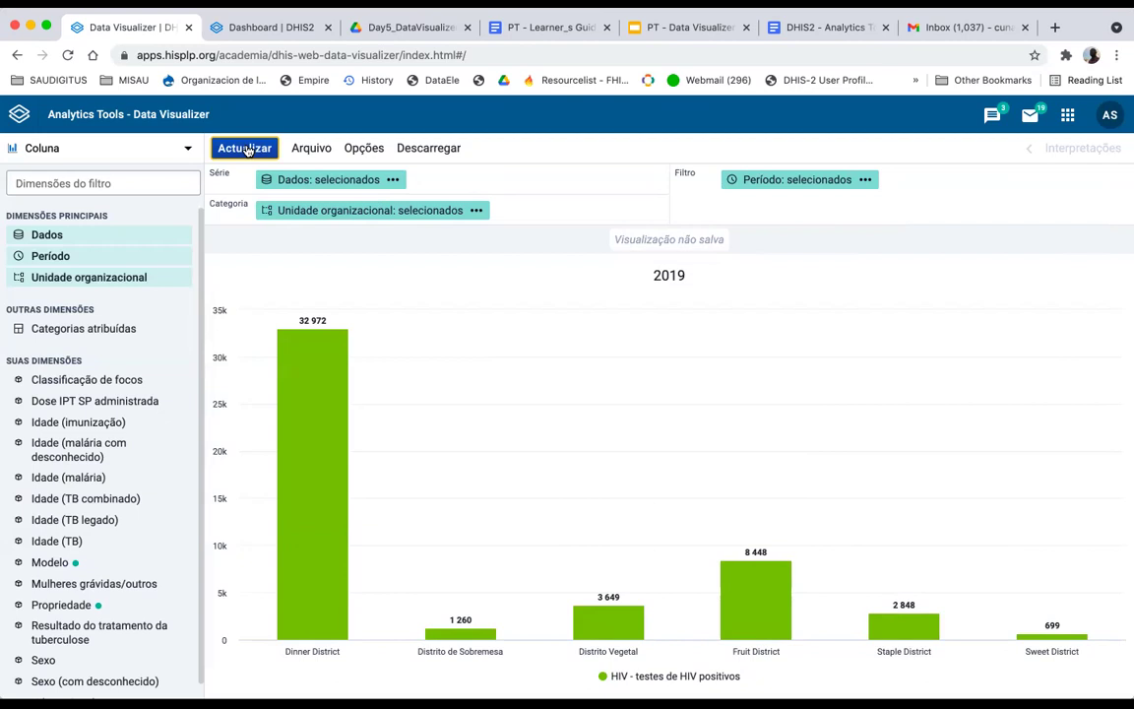
{"action": "mouse_move", "coordinate": [312, 321]}
{"action": "scroll", "coordinate": [426, 439], "scroll_direction": "down", "scroll_amount": 1}
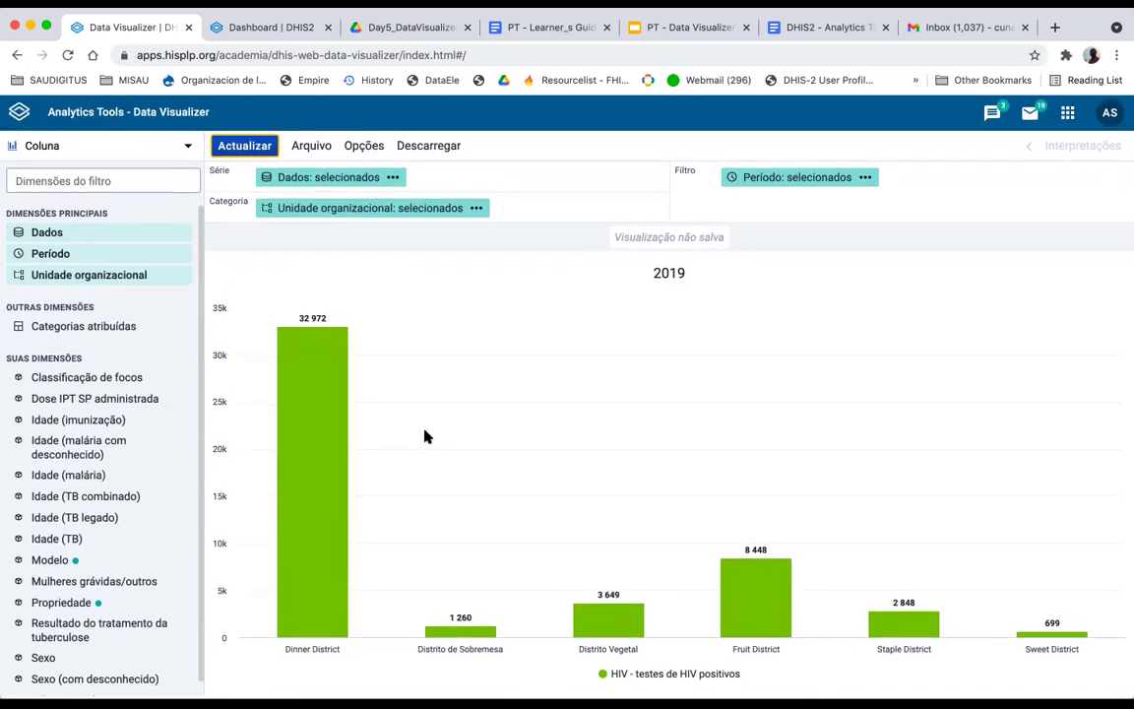
{"action": "scroll", "coordinate": [425, 437], "scroll_direction": "up", "scroll_amount": 1}
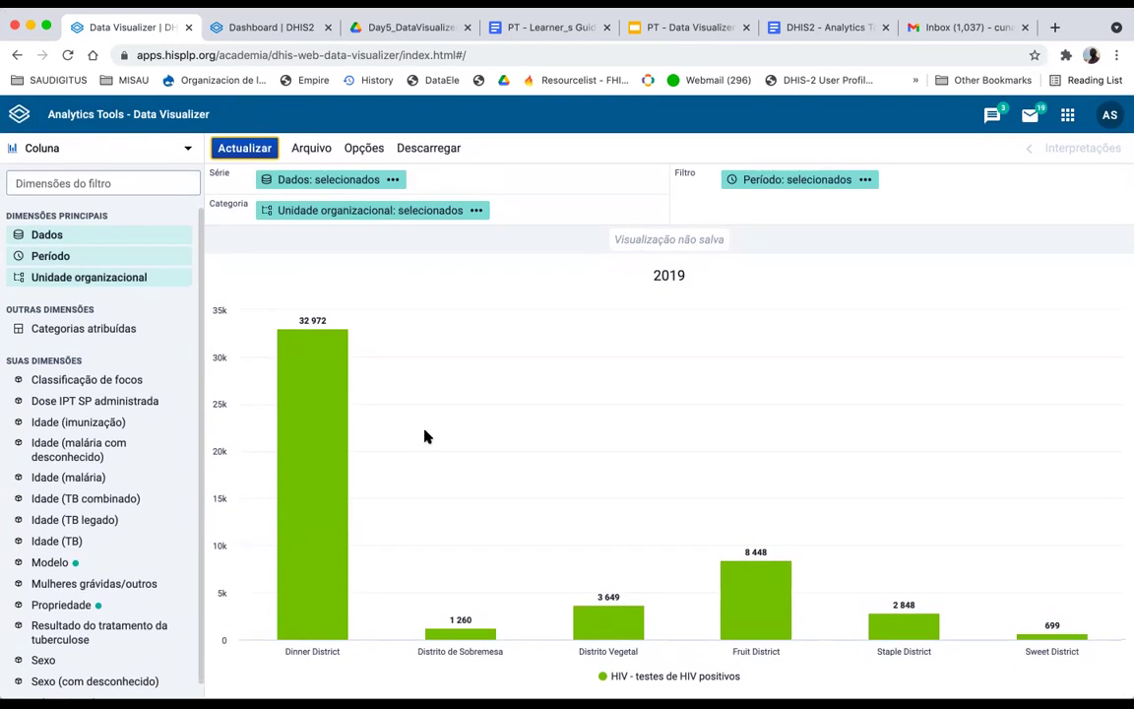
Step: Change the visualization type from Coluna to Barra and update the chart
{"action": "left_click", "coordinate": [187, 150]}
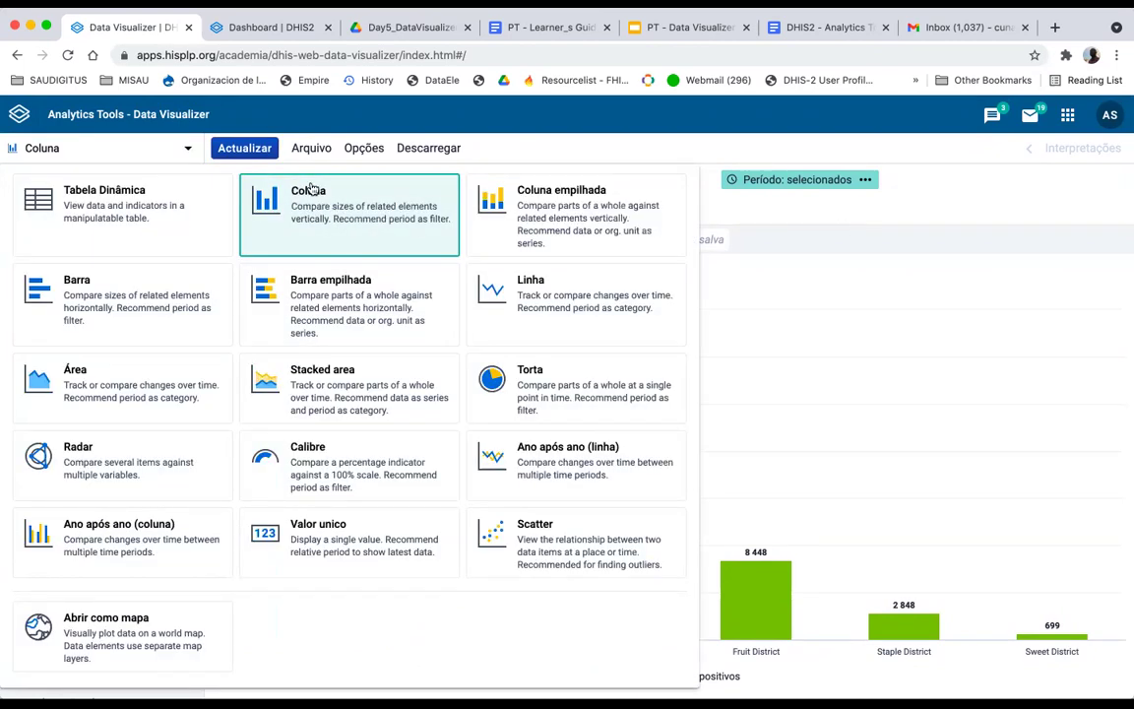
{"action": "left_click", "coordinate": [304, 216]}
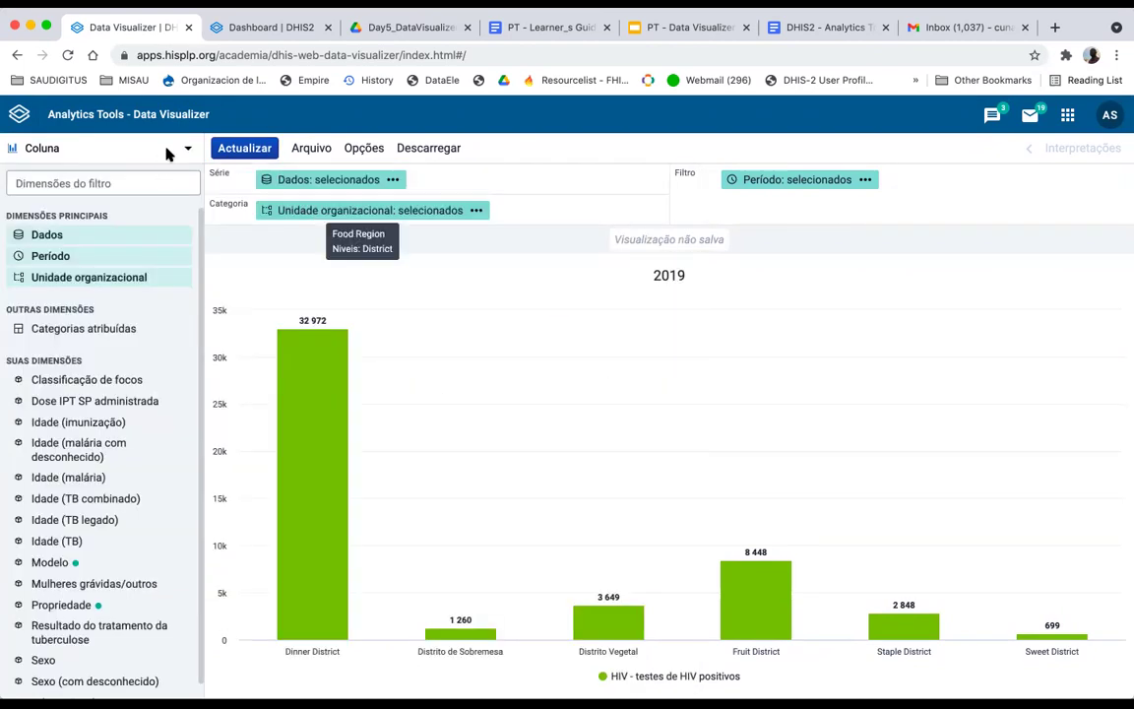
{"action": "left_click", "coordinate": [147, 144]}
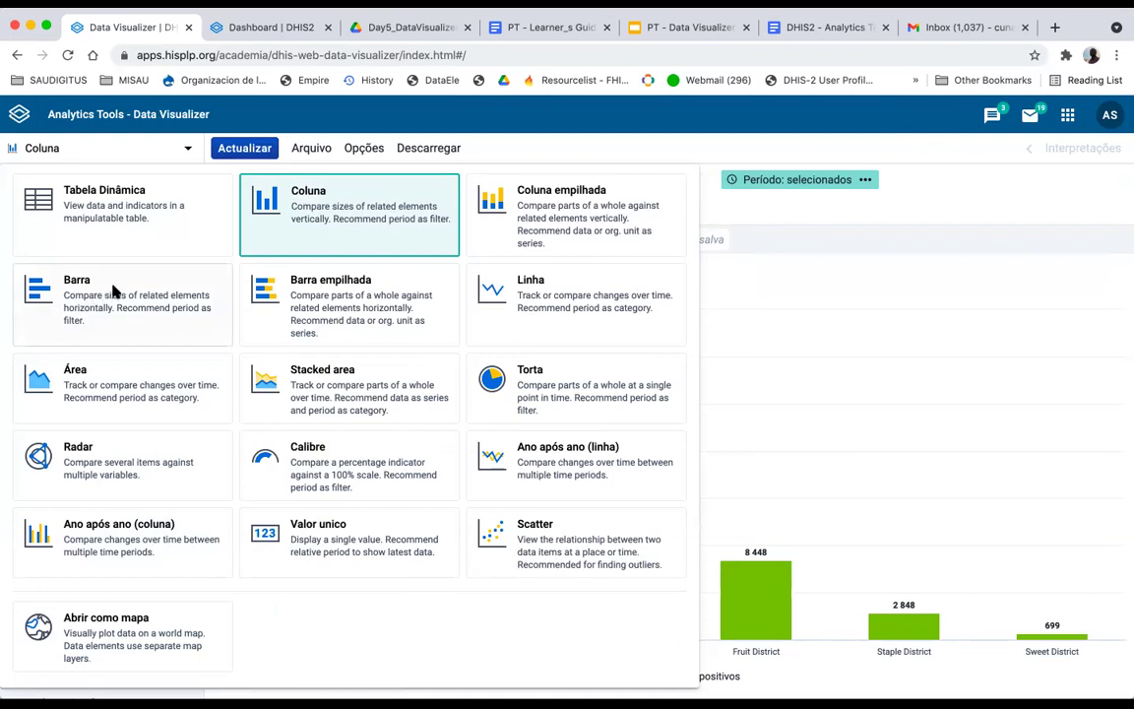
{"action": "left_click", "coordinate": [111, 296]}
{"action": "left_click", "coordinate": [59, 148]}
{"action": "left_click", "coordinate": [84, 294]}
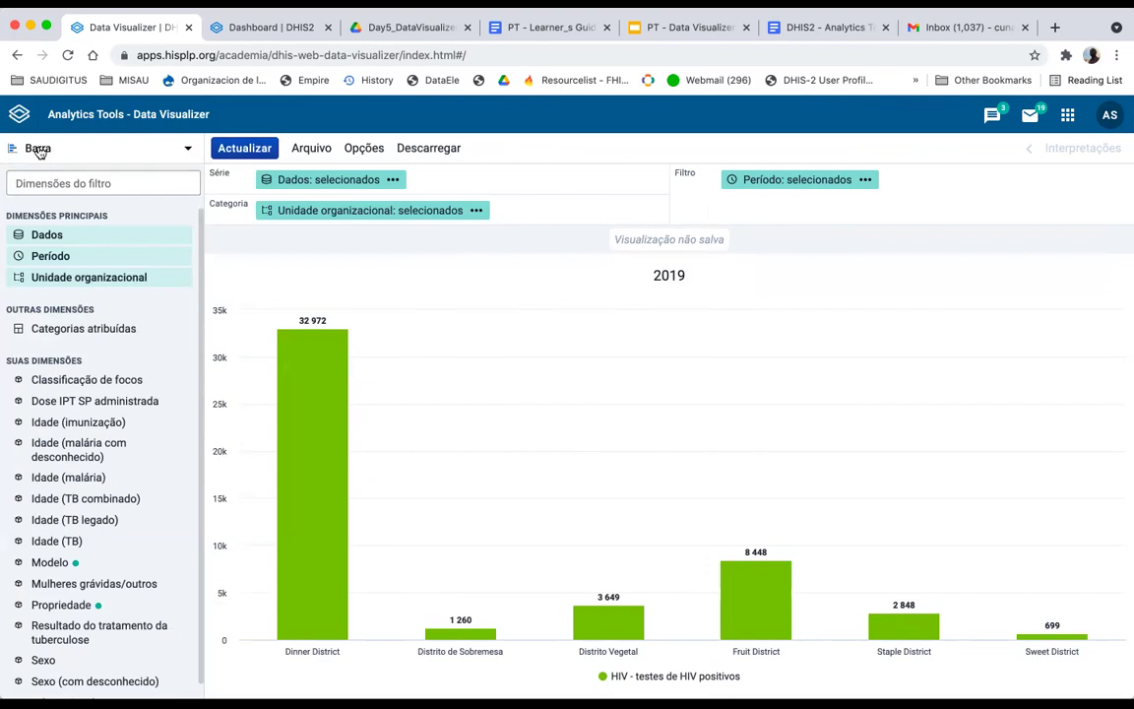
{"action": "left_click", "coordinate": [245, 149]}
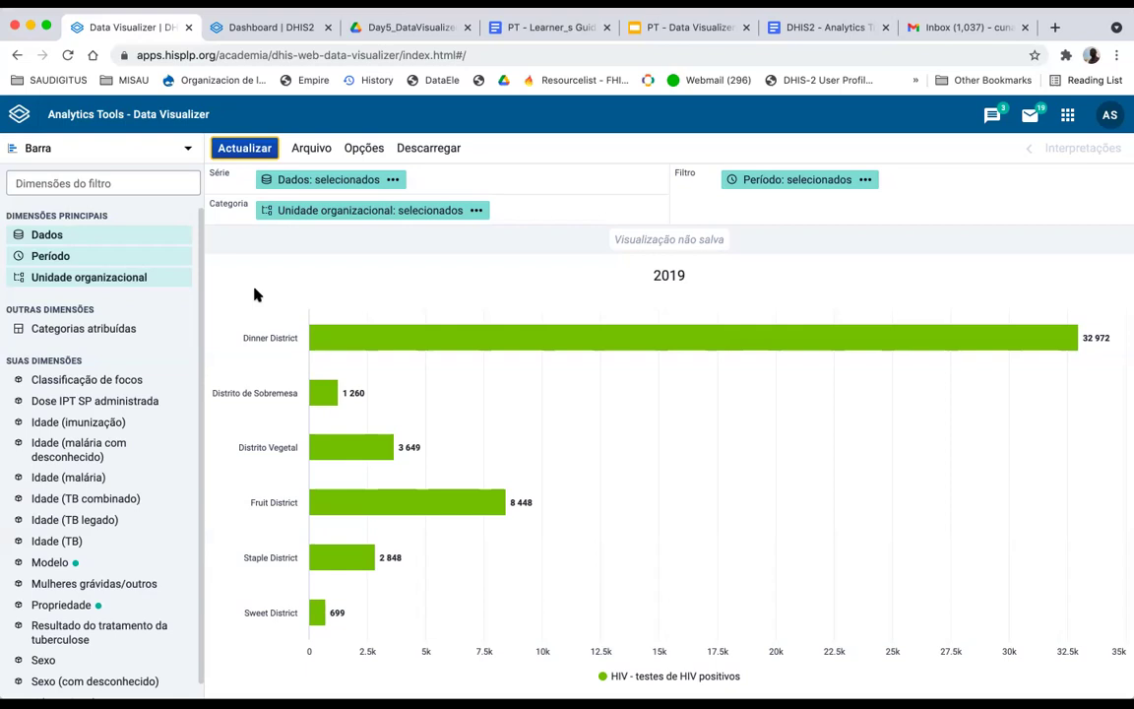
Step: Start a new visualization and set its type to Coluna empilhada
{"action": "left_click", "coordinate": [187, 148]}
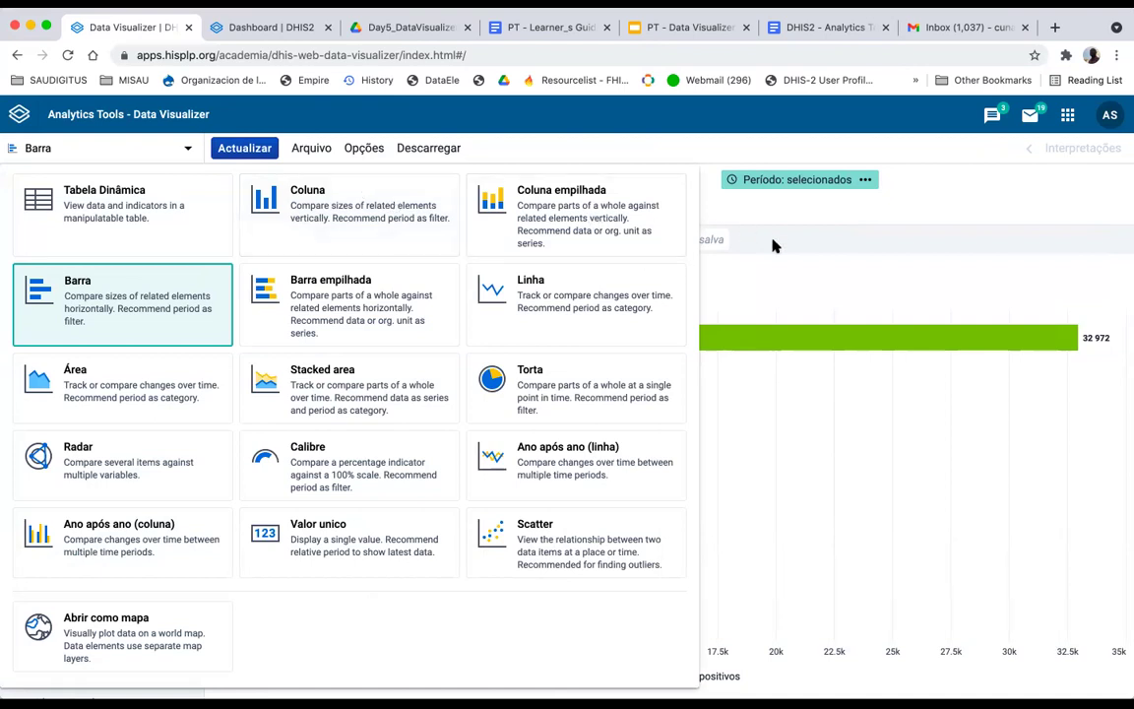
{"action": "left_click", "coordinate": [704, 244]}
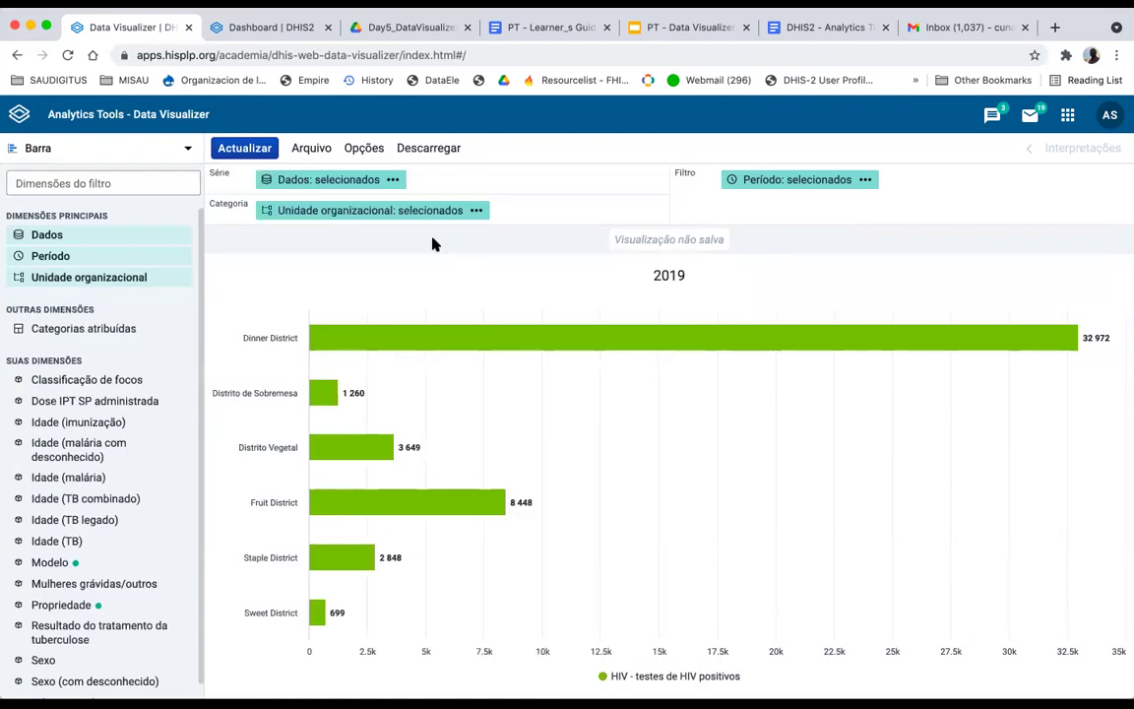
{"action": "left_click", "coordinate": [312, 148]}
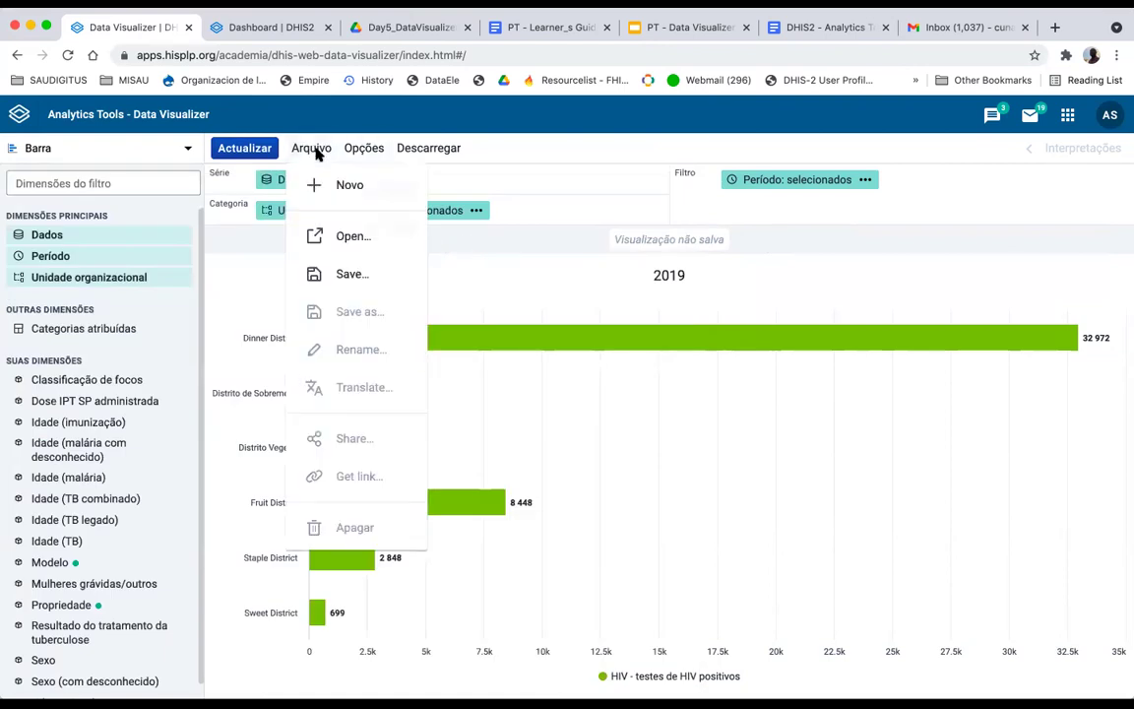
{"action": "left_click", "coordinate": [351, 185]}
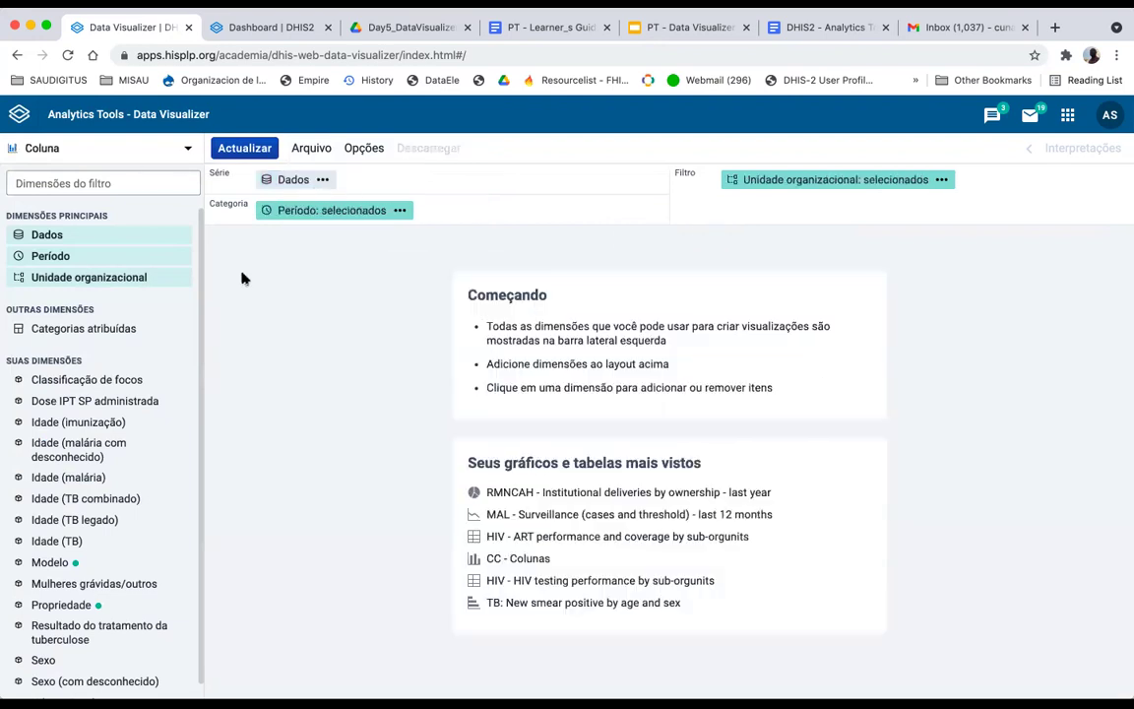
{"action": "left_click", "coordinate": [100, 149]}
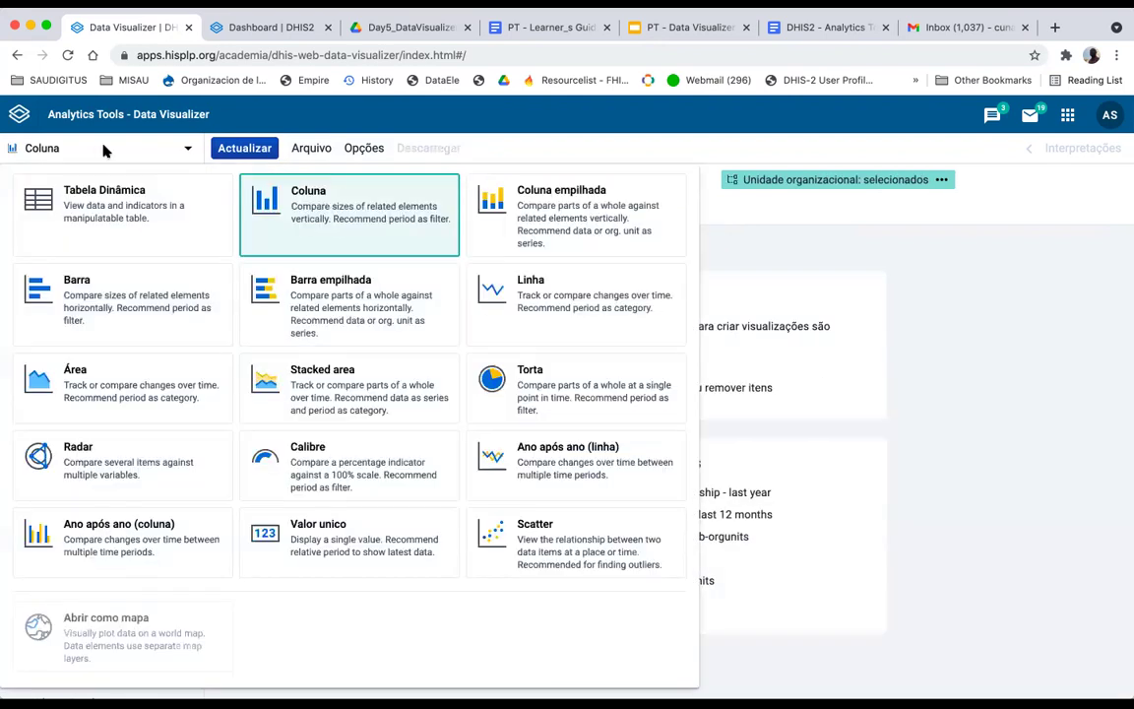
{"action": "left_click", "coordinate": [580, 208]}
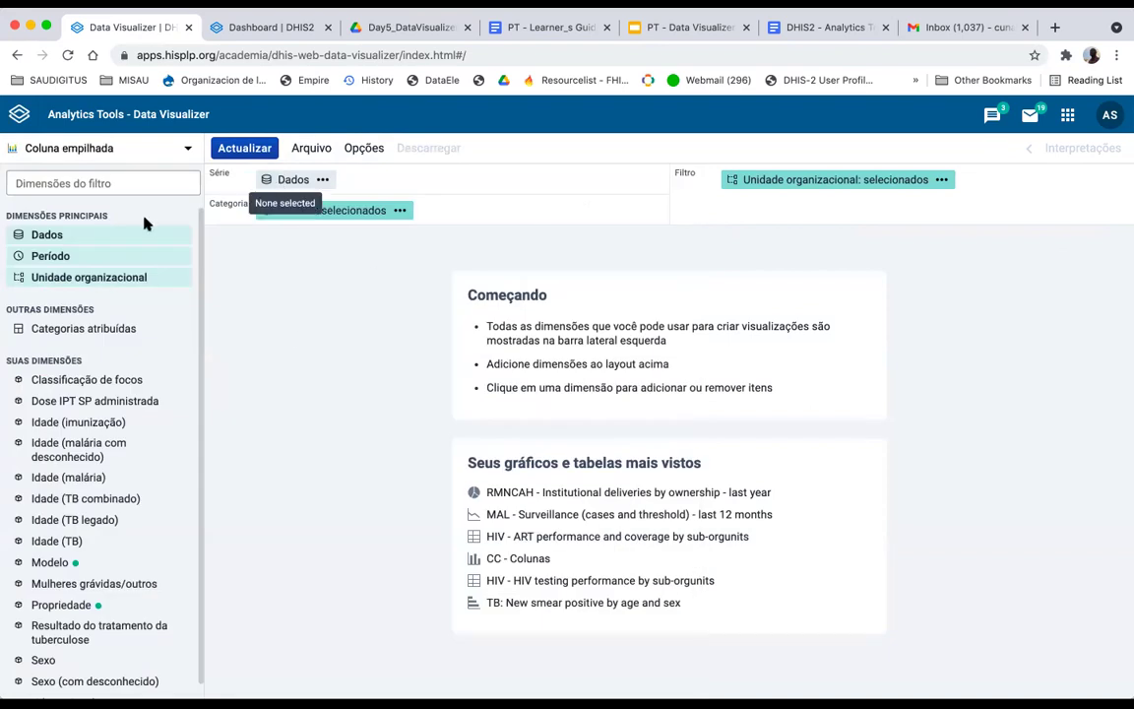
Step: Filter the Dados items to data type Elementos de Dados and the Malária data element group
{"action": "left_click", "coordinate": [47, 235]}
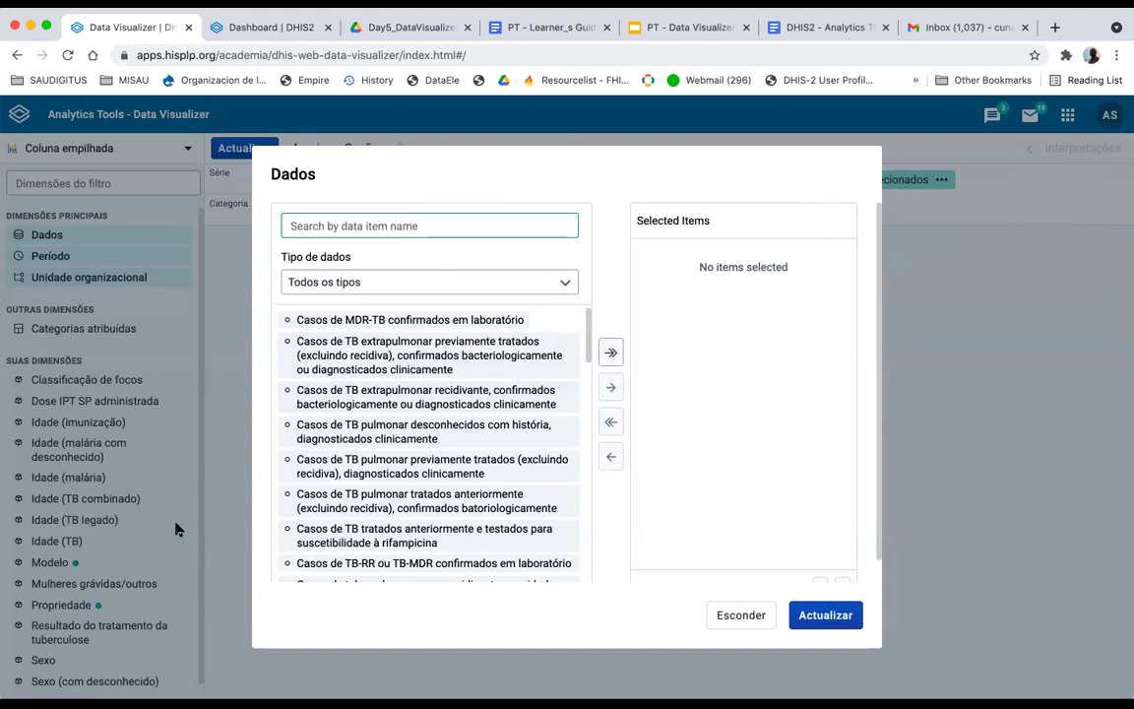
{"action": "left_click", "coordinate": [346, 286]}
{"action": "right_click", "coordinate": [374, 414]}
{"action": "left_click", "coordinate": [332, 354]}
{"action": "left_click", "coordinate": [337, 358]}
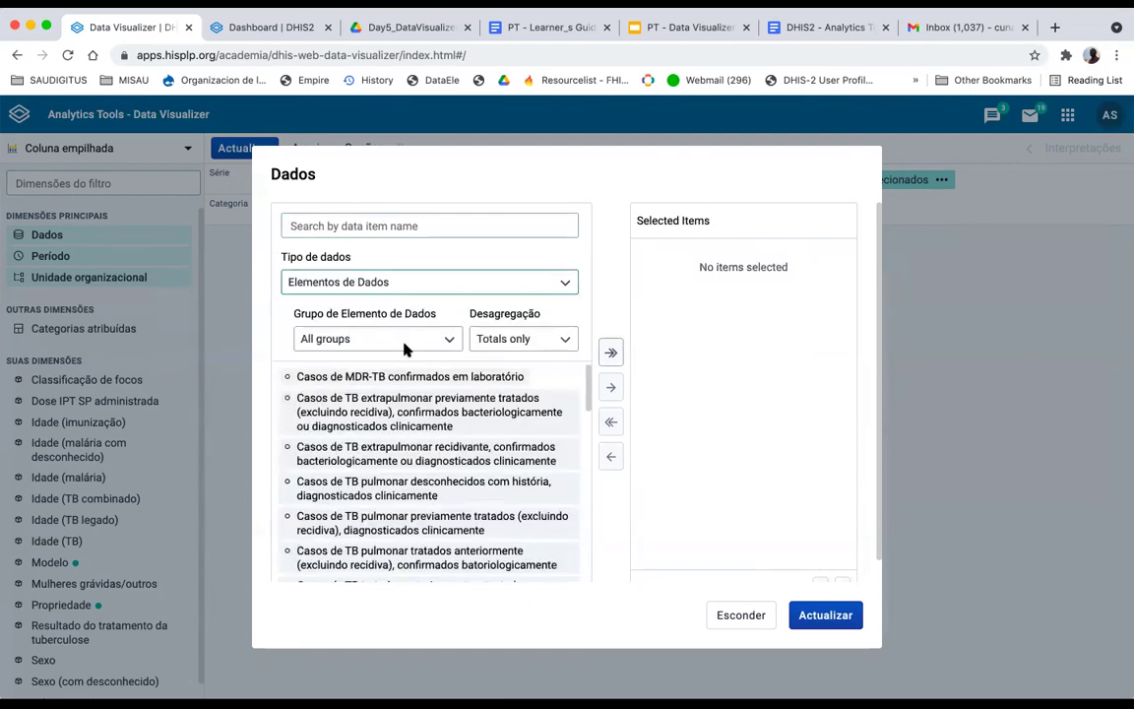
{"action": "left_click", "coordinate": [357, 338]}
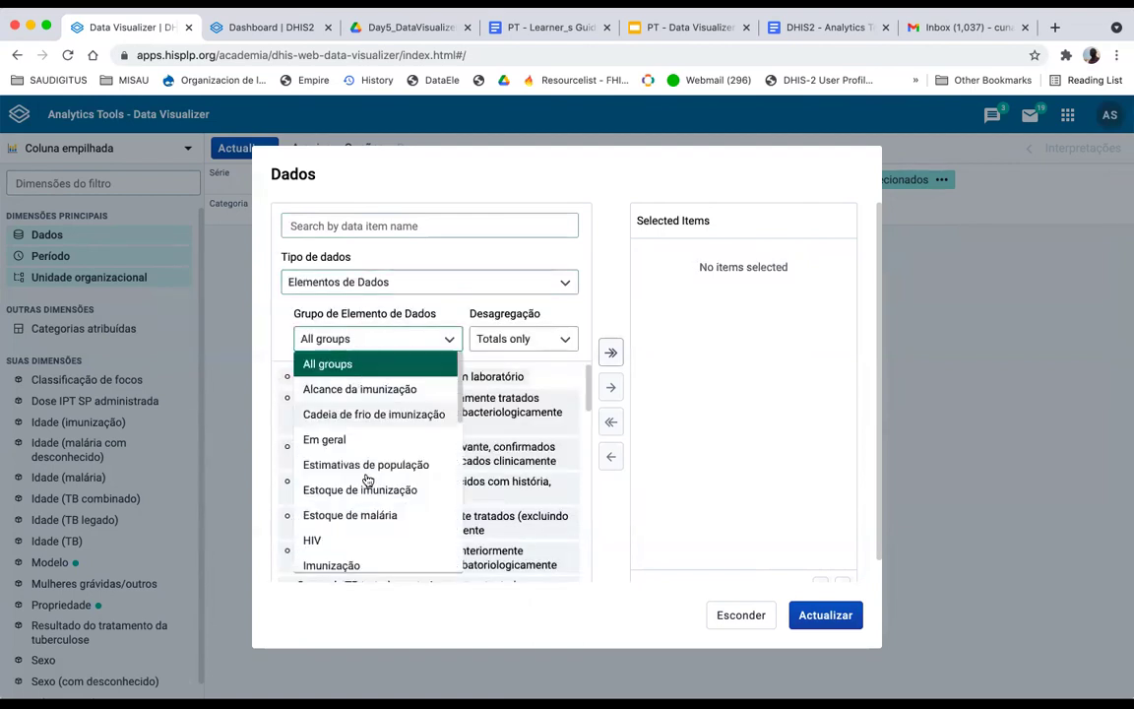
{"action": "scroll", "coordinate": [366, 507], "scroll_direction": "down", "scroll_amount": 3}
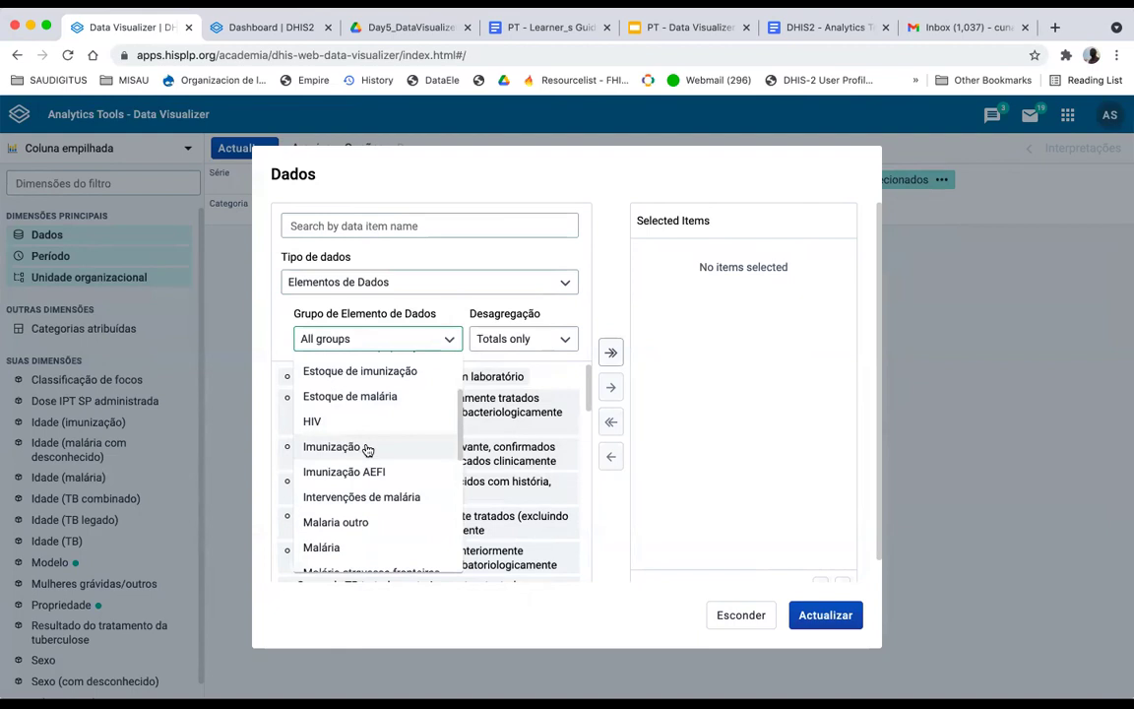
{"action": "scroll", "coordinate": [366, 449], "scroll_direction": "down", "scroll_amount": 2}
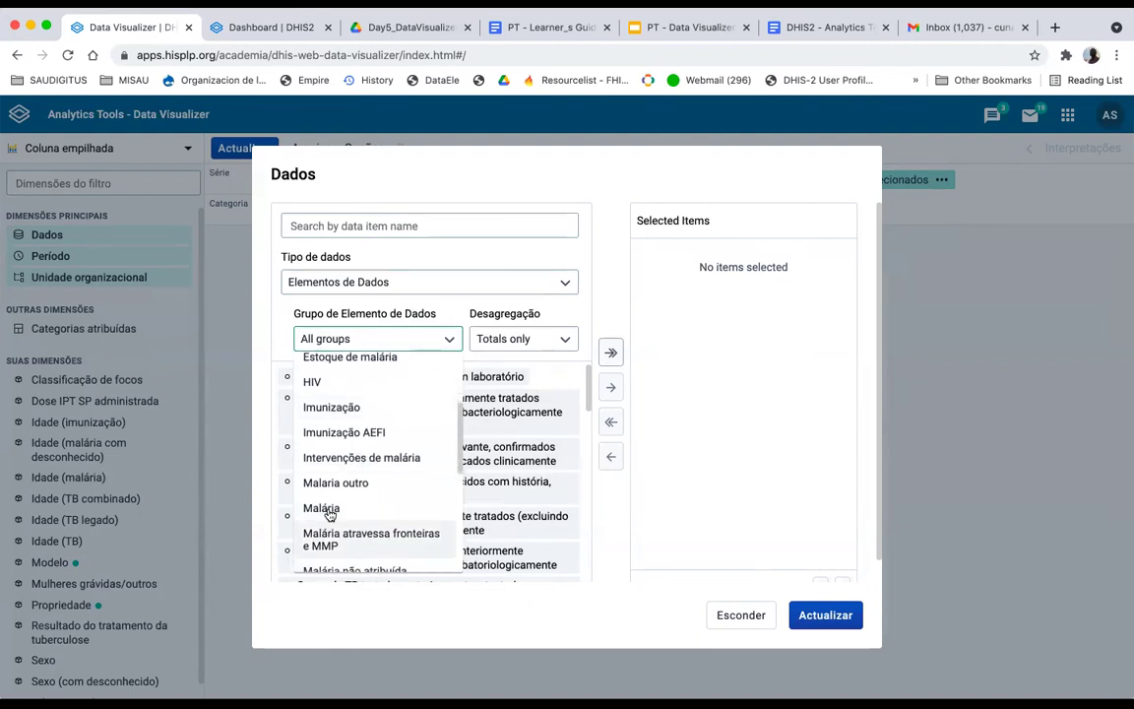
{"action": "left_click", "coordinate": [324, 506]}
Step: Find items matching "CASOS DE MAL" and add MAL - Casos de malária classificados as the chart data
{"action": "left_click", "coordinate": [368, 225]}
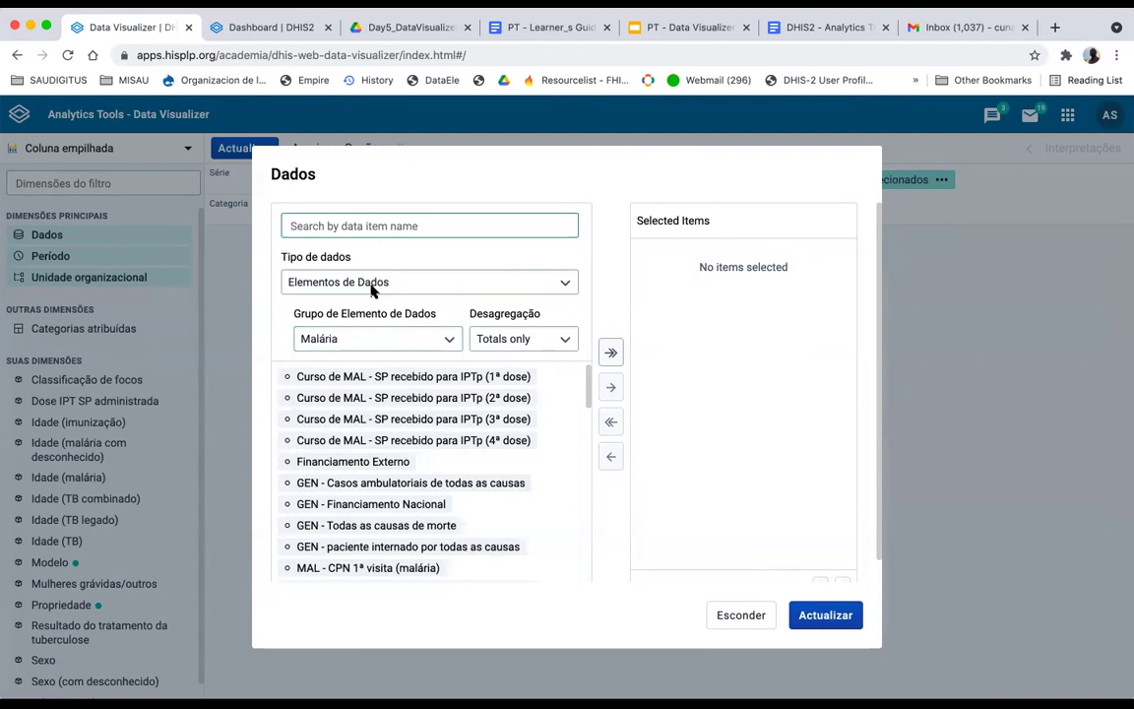
{"action": "type", "text": "CASOS DE MAL"}
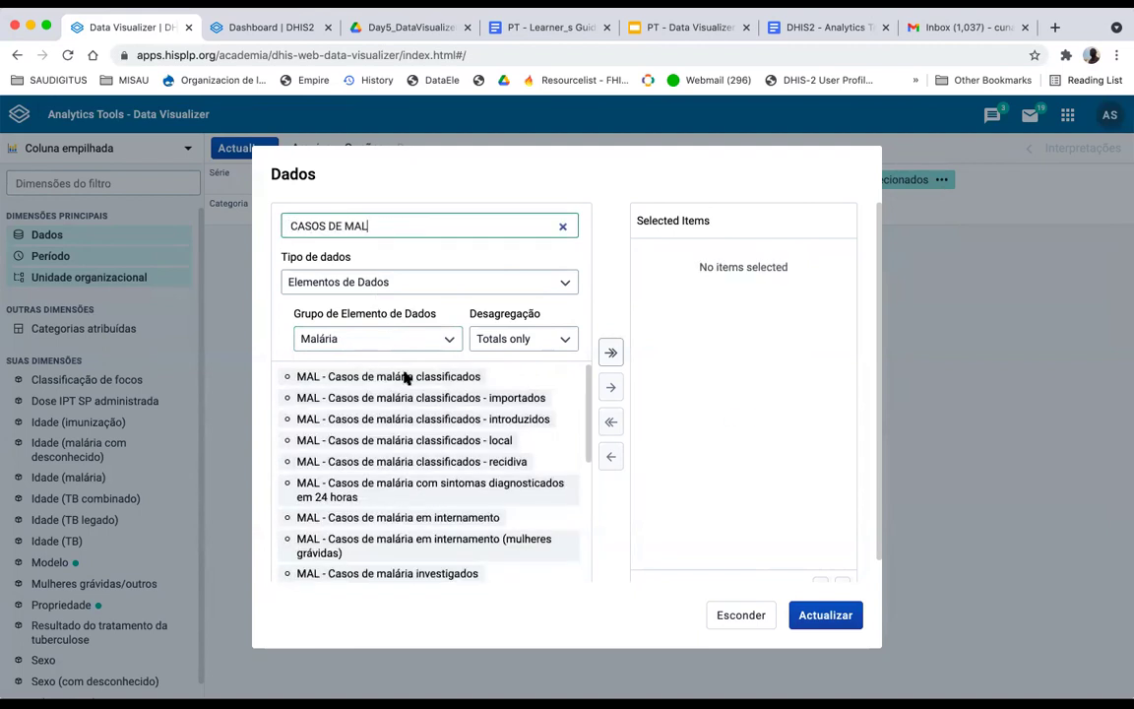
{"action": "double_click", "coordinate": [407, 378]}
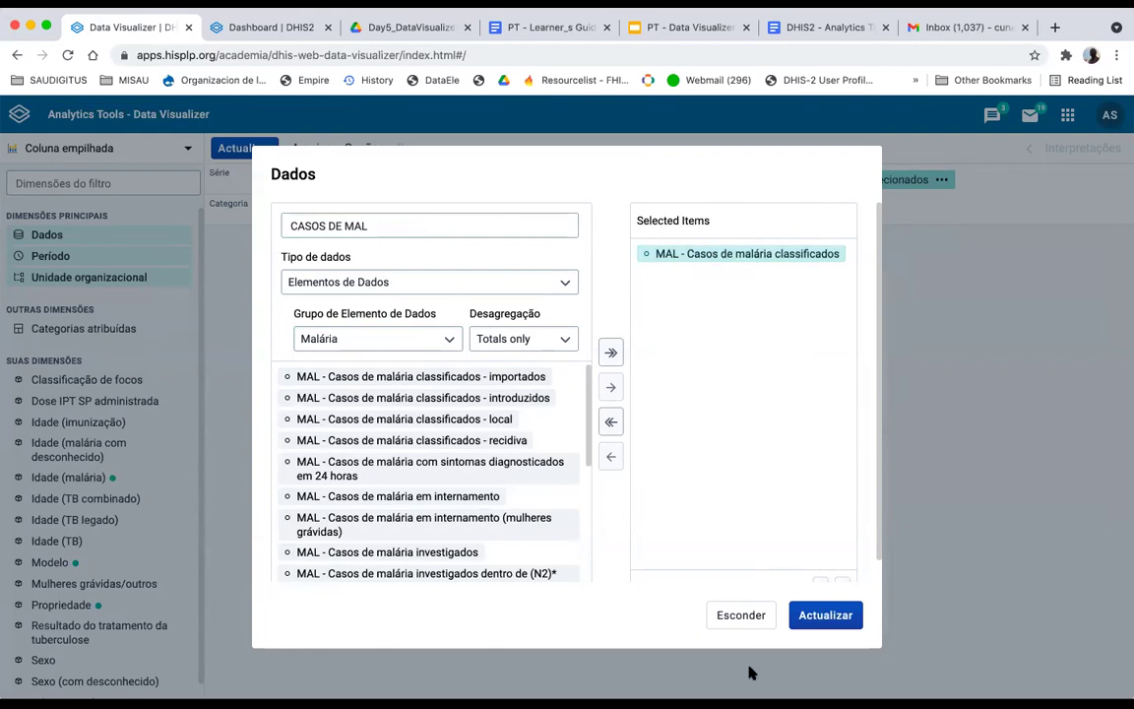
{"action": "left_click", "coordinate": [736, 616]}
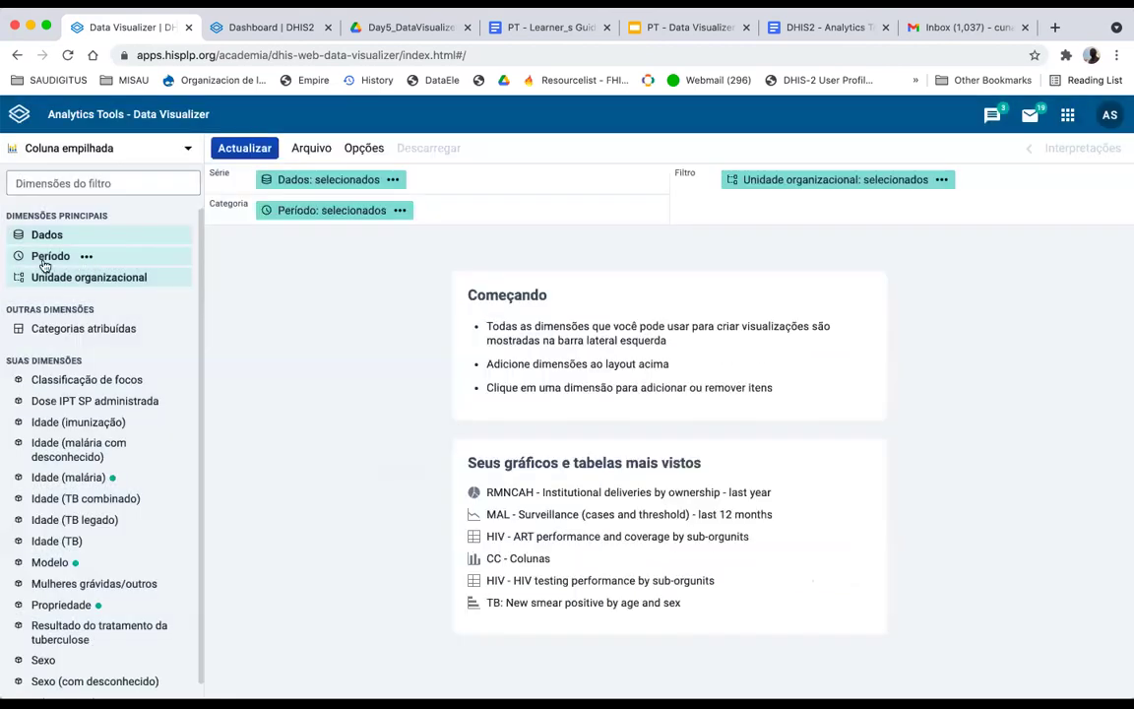
Step: Replace the relative period Últimos doze meses with the fixed annual period 2018
{"action": "left_click", "coordinate": [45, 264]}
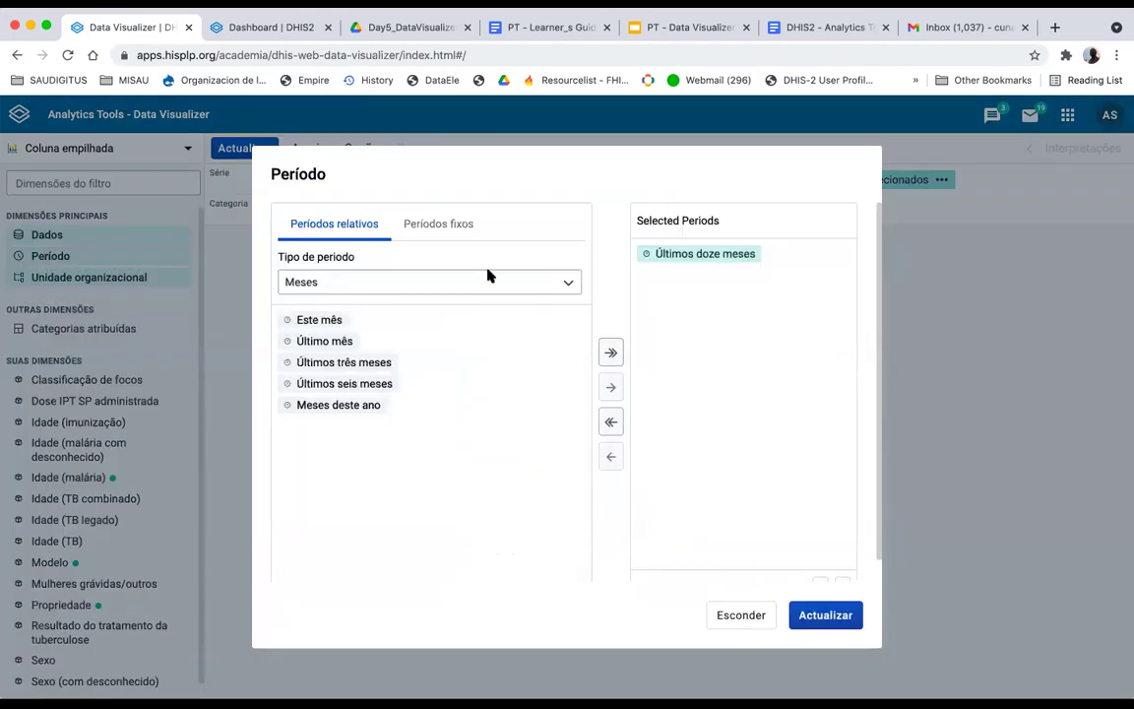
{"action": "double_click", "coordinate": [670, 256]}
{"action": "left_click", "coordinate": [433, 224]}
{"action": "left_click", "coordinate": [374, 281]}
{"action": "scroll", "coordinate": [392, 433], "scroll_direction": "down", "scroll_amount": 3}
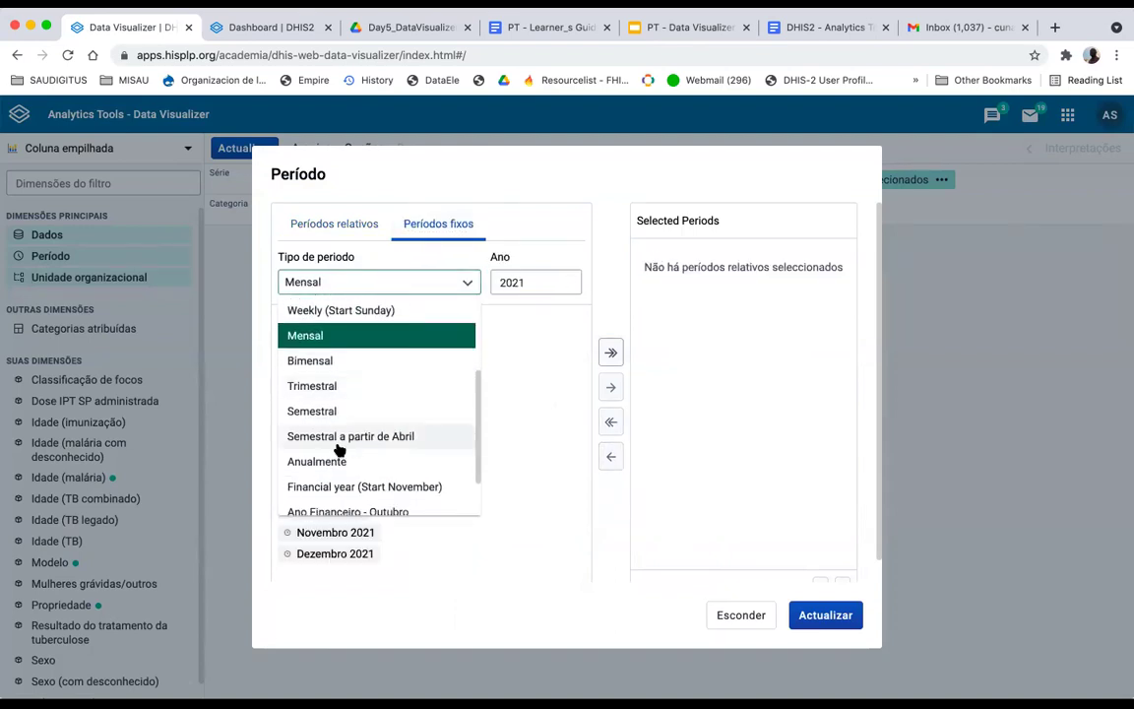
{"action": "left_click", "coordinate": [320, 461]}
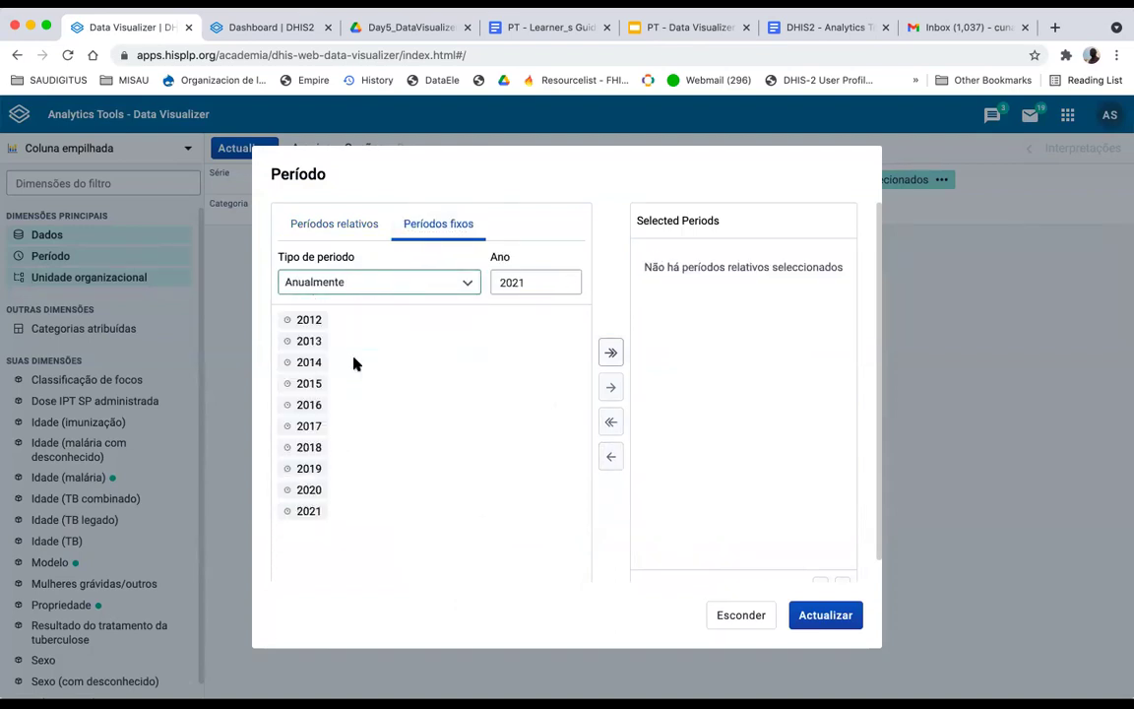
{"action": "double_click", "coordinate": [307, 447]}
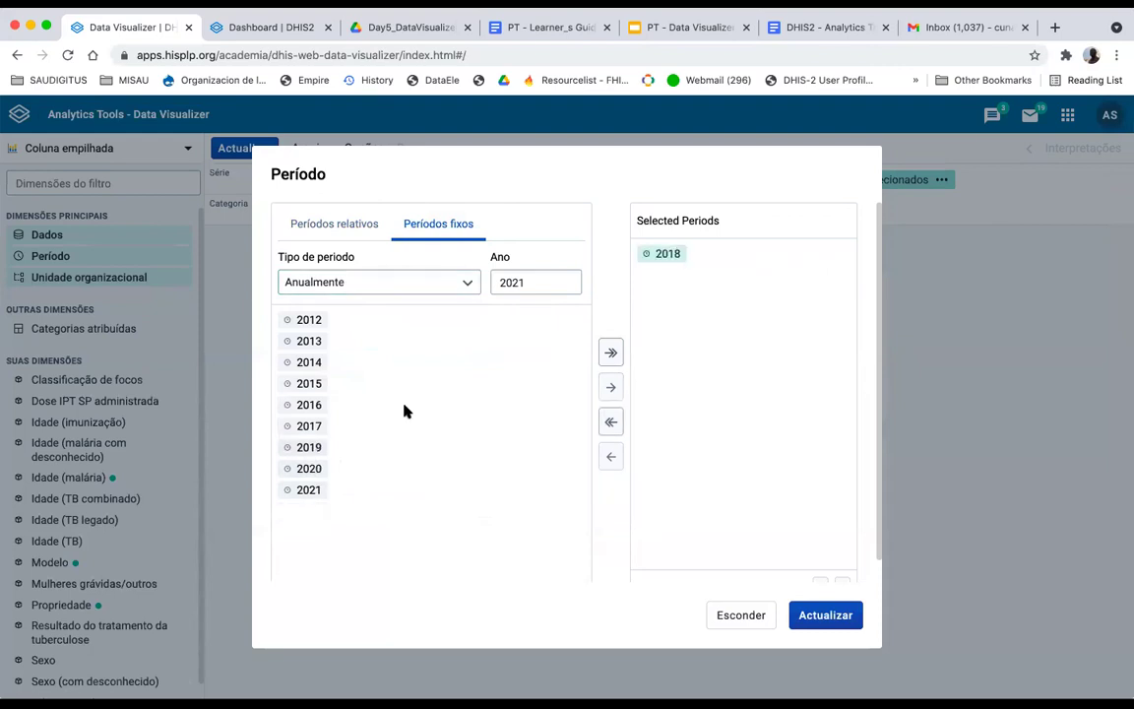
{"action": "left_click", "coordinate": [737, 616]}
Step: Set the organisation unit level to Distrito, keeping Trainingland selected, and update the chart
{"action": "left_click", "coordinate": [764, 184]}
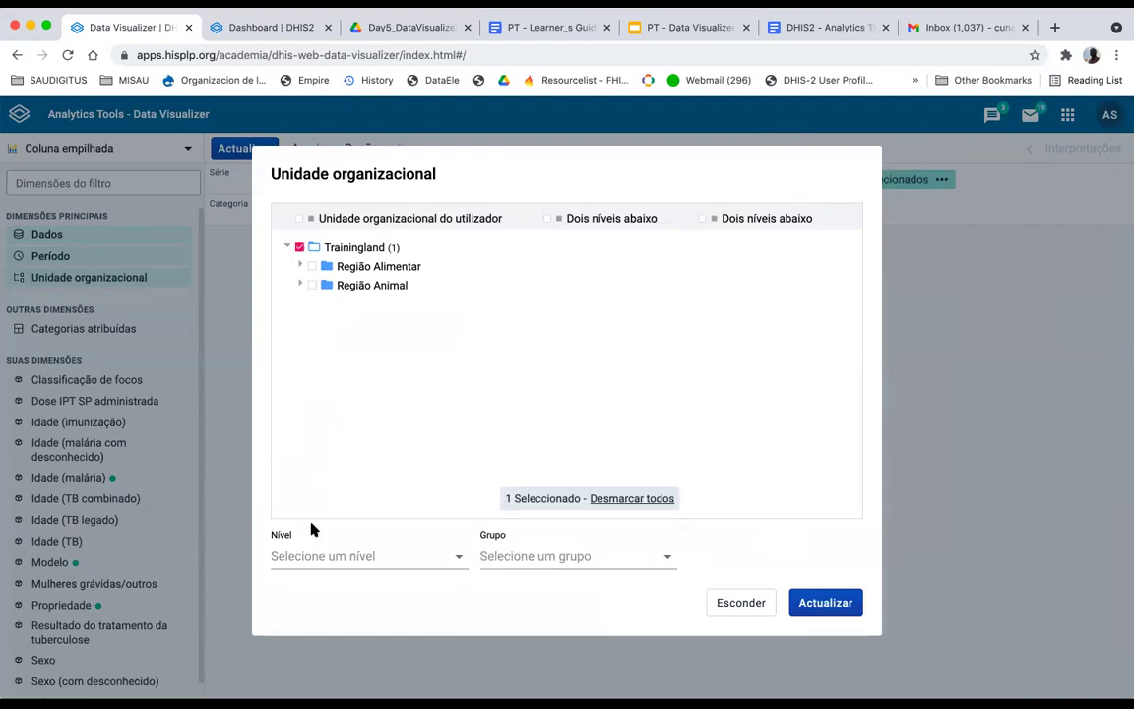
{"action": "left_click", "coordinate": [337, 562]}
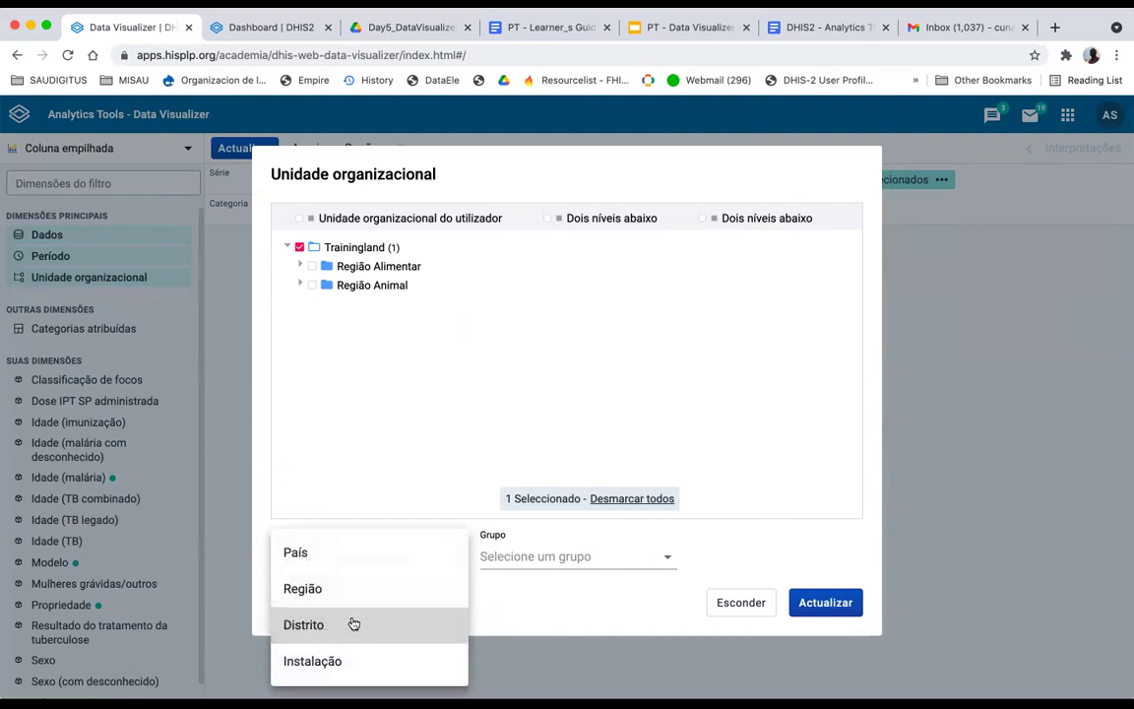
{"action": "left_click", "coordinate": [340, 448]}
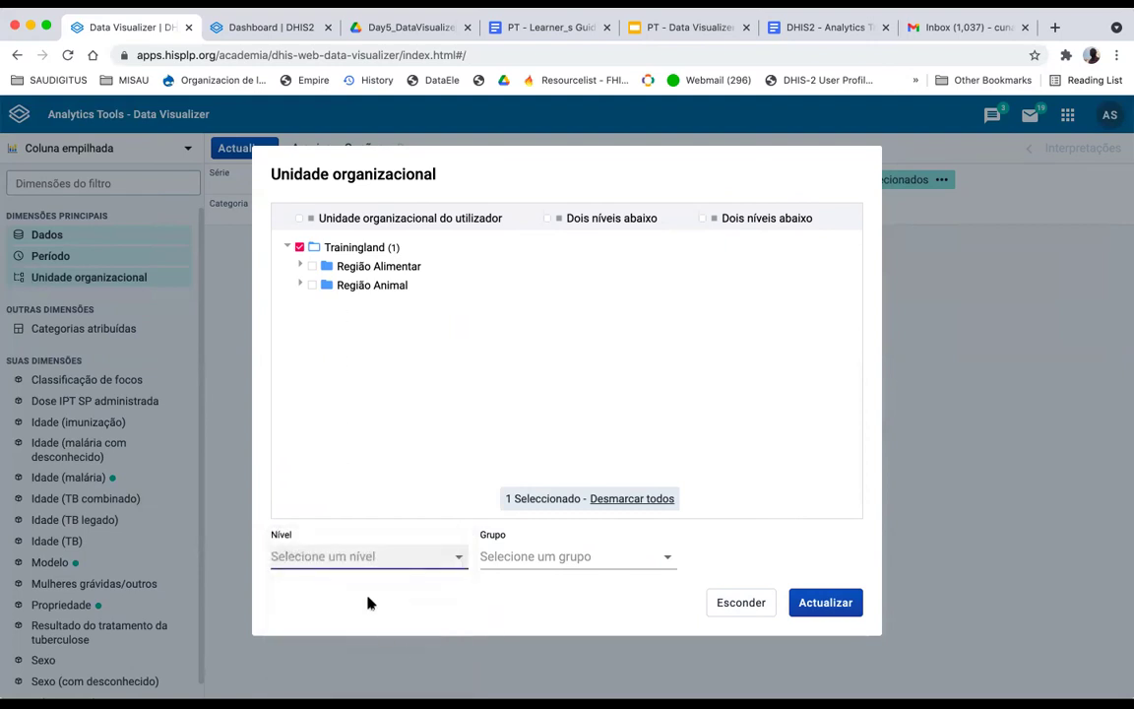
{"action": "left_click", "coordinate": [363, 558]}
{"action": "key", "text": "Return"}
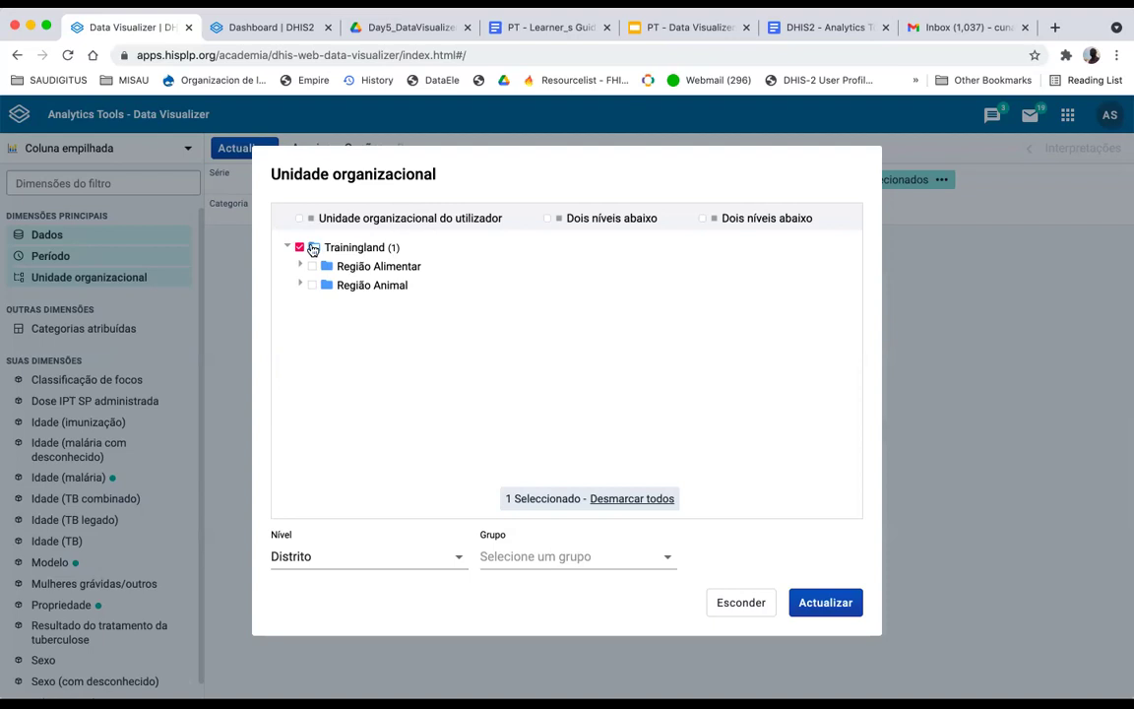
{"action": "left_click", "coordinate": [744, 603]}
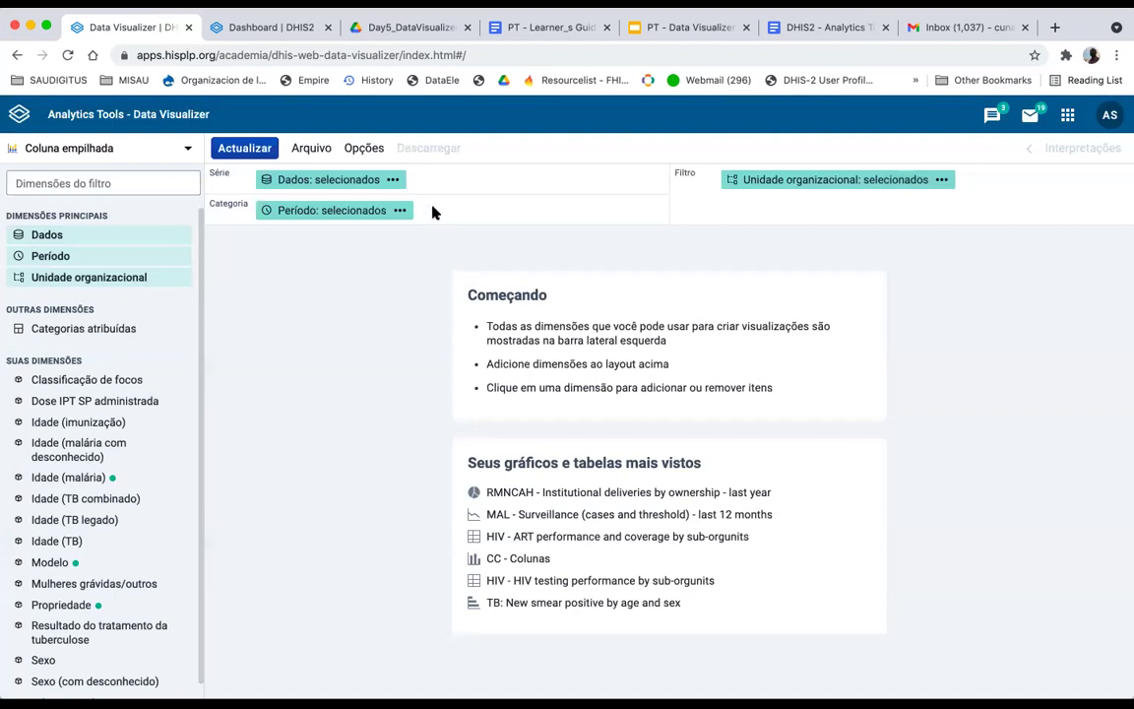
{"action": "left_click", "coordinate": [236, 147]}
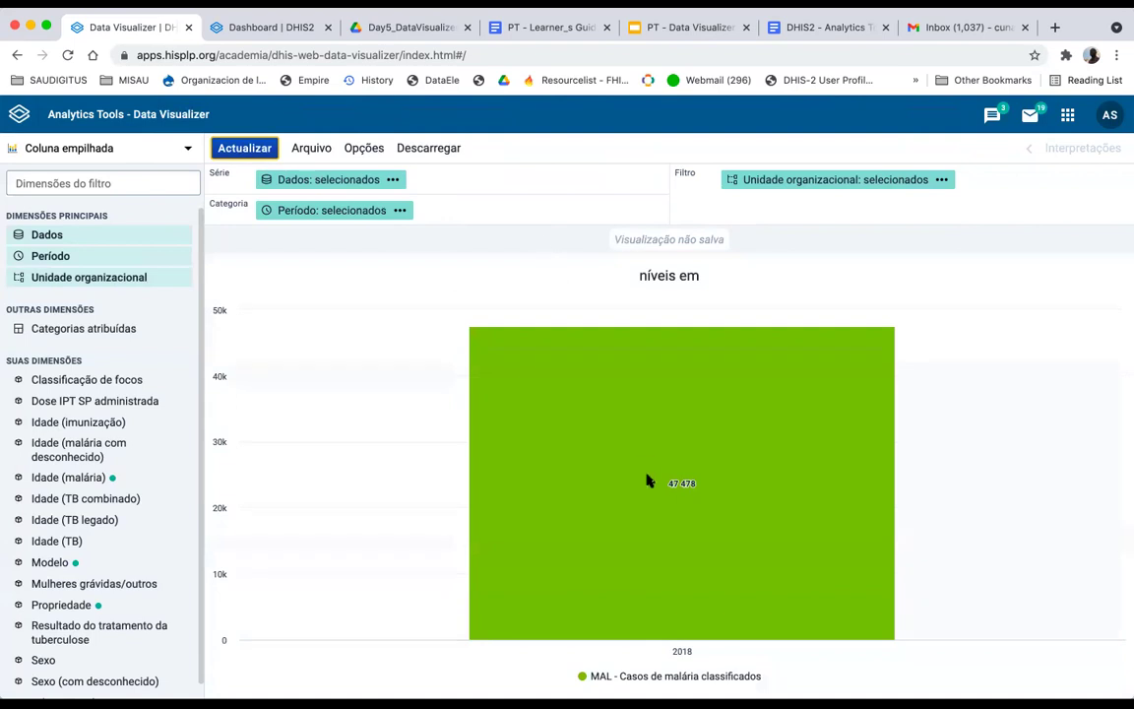
{"action": "mouse_move", "coordinate": [648, 481]}
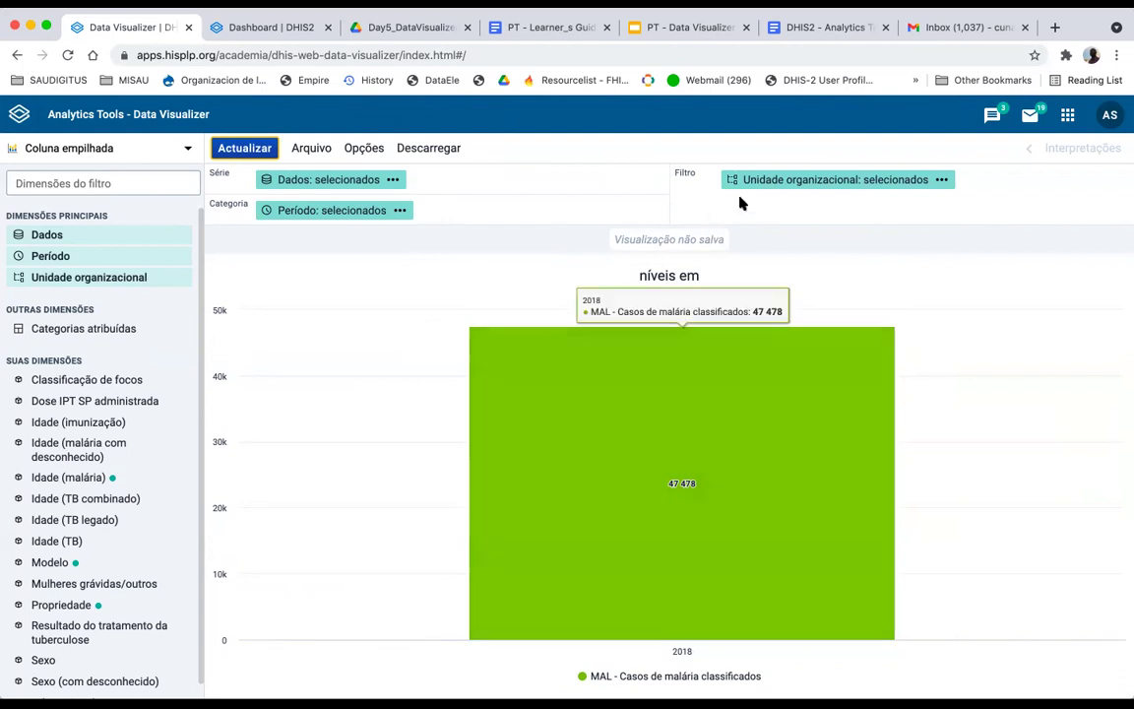
Step: Move Unidade organizacional to Categoria and Período to Filtro, and update the chart
{"action": "mouse_move", "coordinate": [750, 183]}
{"action": "left_click_drag", "start_coordinate": [750, 183], "coordinate": [288, 214]}
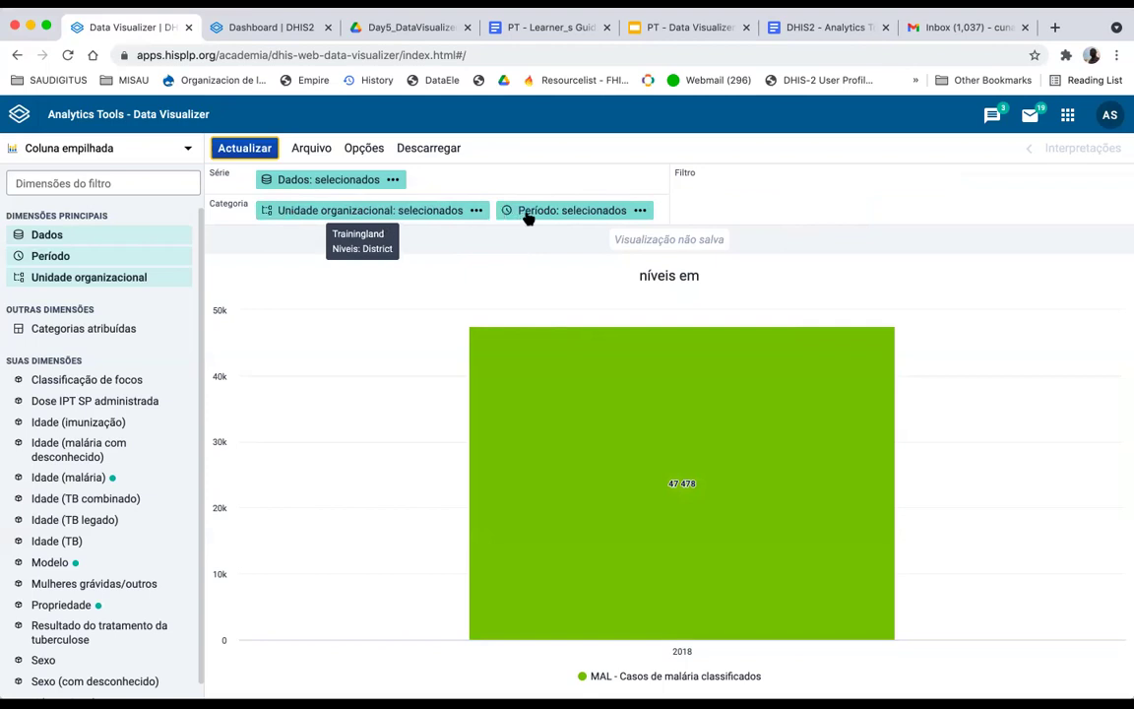
{"action": "mouse_move", "coordinate": [530, 214]}
{"action": "left_click_drag", "start_coordinate": [529, 215], "coordinate": [743, 185]}
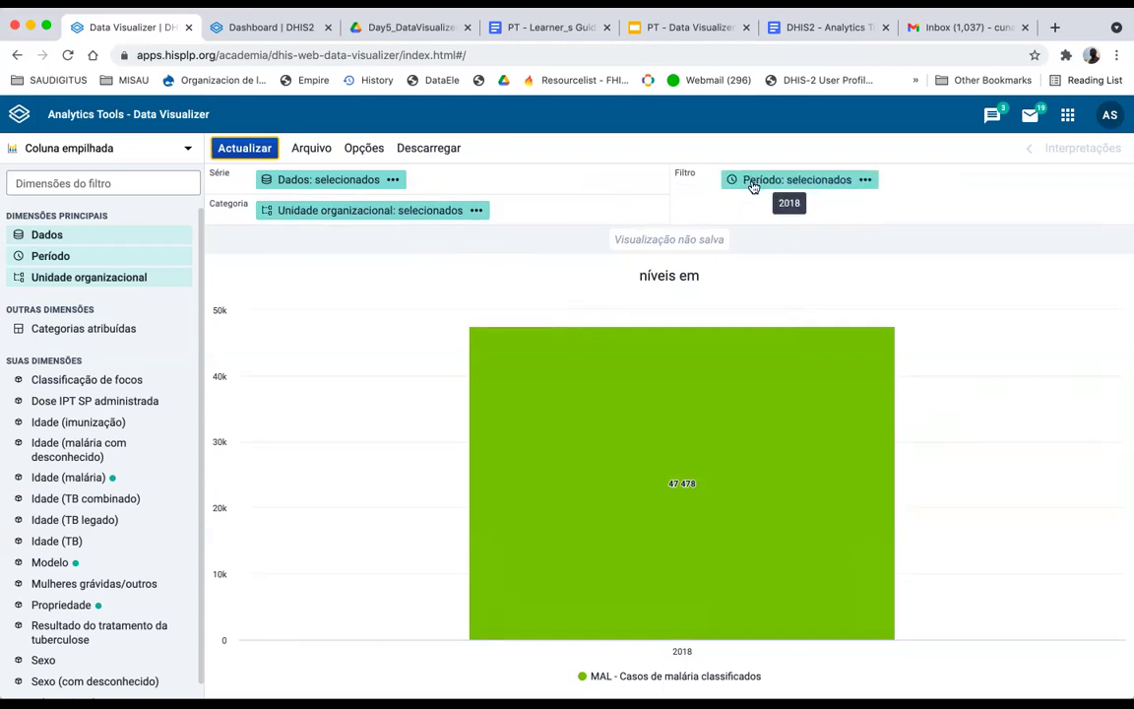
{"action": "left_click", "coordinate": [244, 149]}
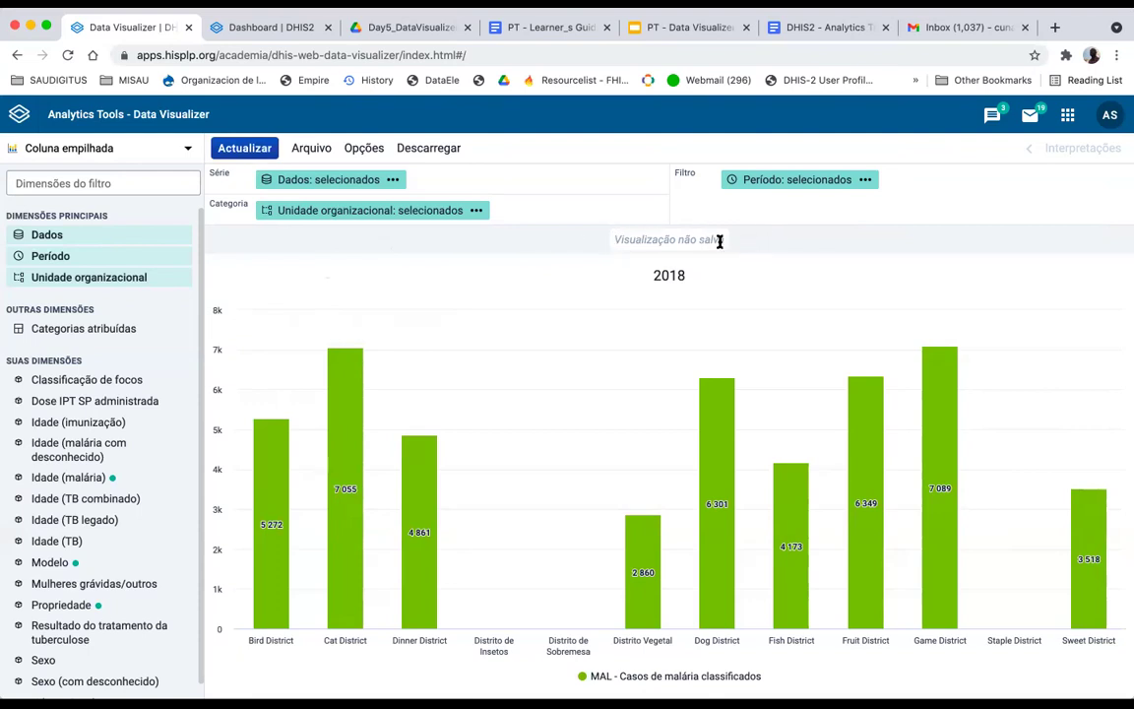
{"action": "left_click_drag", "start_coordinate": [723, 242], "coordinate": [560, 243]}
{"action": "left_click", "coordinate": [620, 240]}
Step: Check the age groups available in the Idade (malária) dimension without selecting any
{"action": "scroll", "coordinate": [101, 500], "scroll_direction": "down", "scroll_amount": 1}
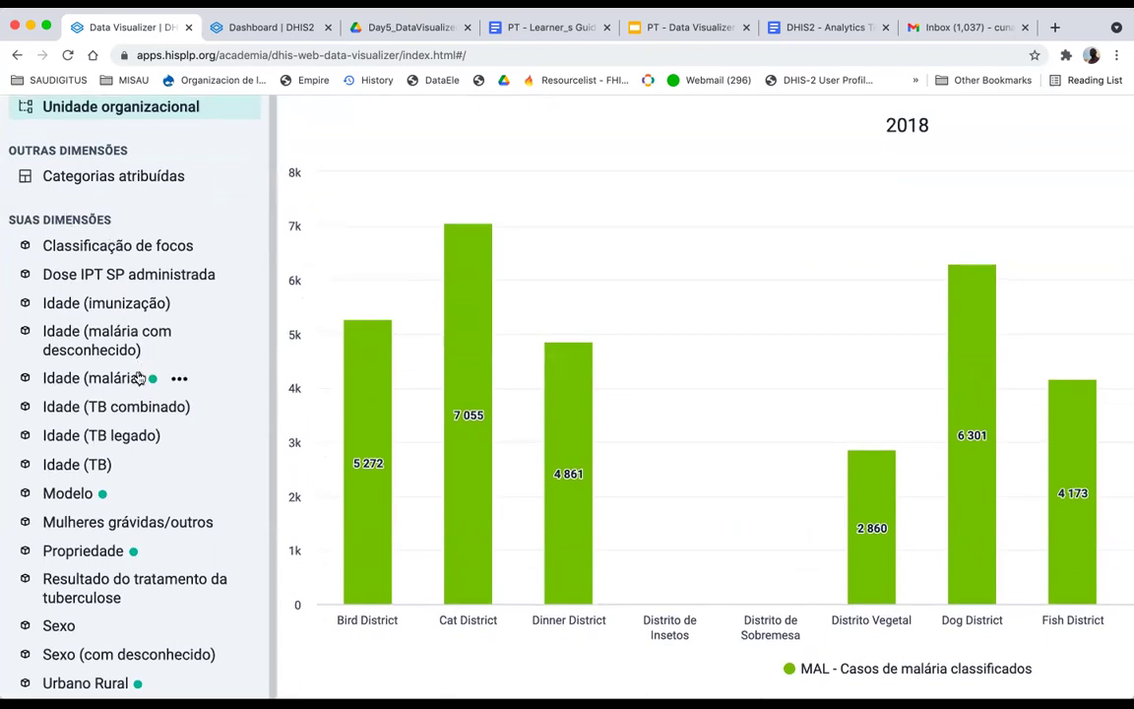
{"action": "mouse_move", "coordinate": [154, 384]}
{"action": "left_click", "coordinate": [64, 382]}
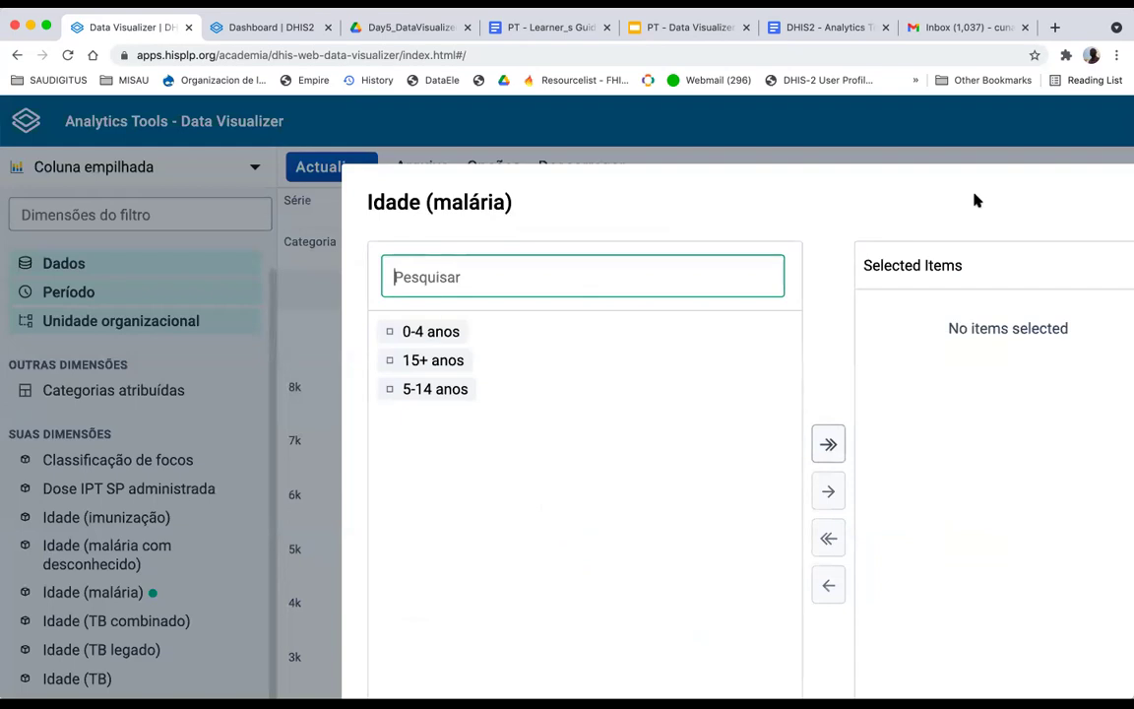
{"action": "scroll", "coordinate": [974, 201], "scroll_direction": "down", "scroll_amount": 5}
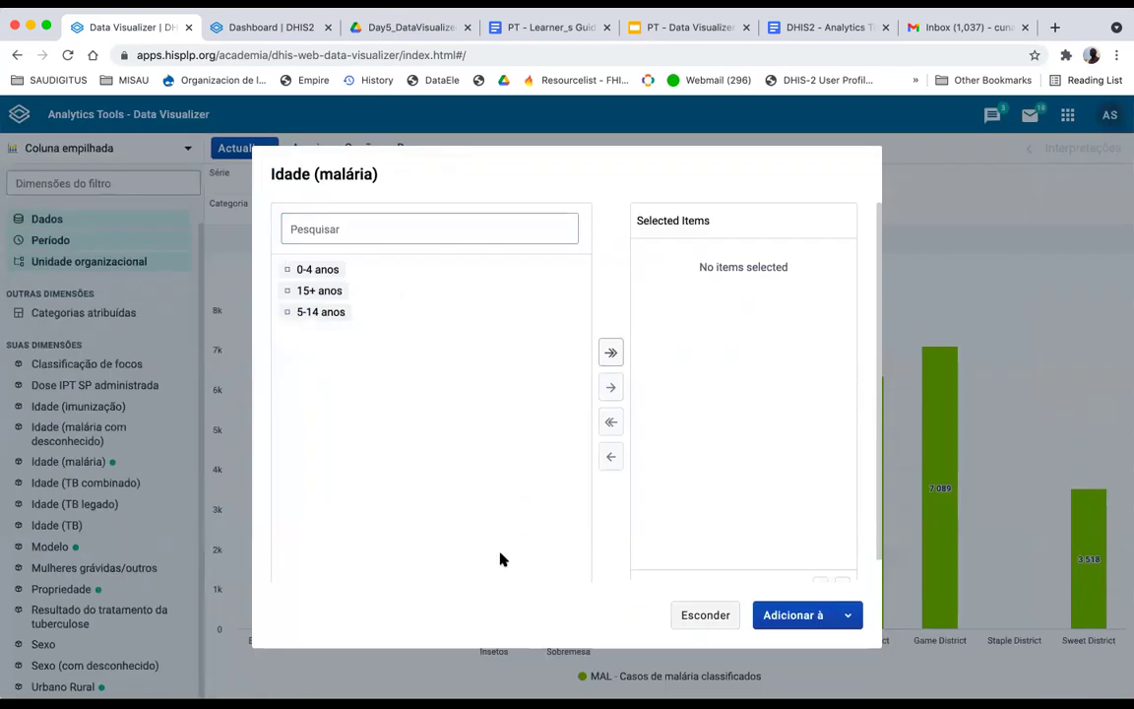
{"action": "left_click", "coordinate": [45, 462]}
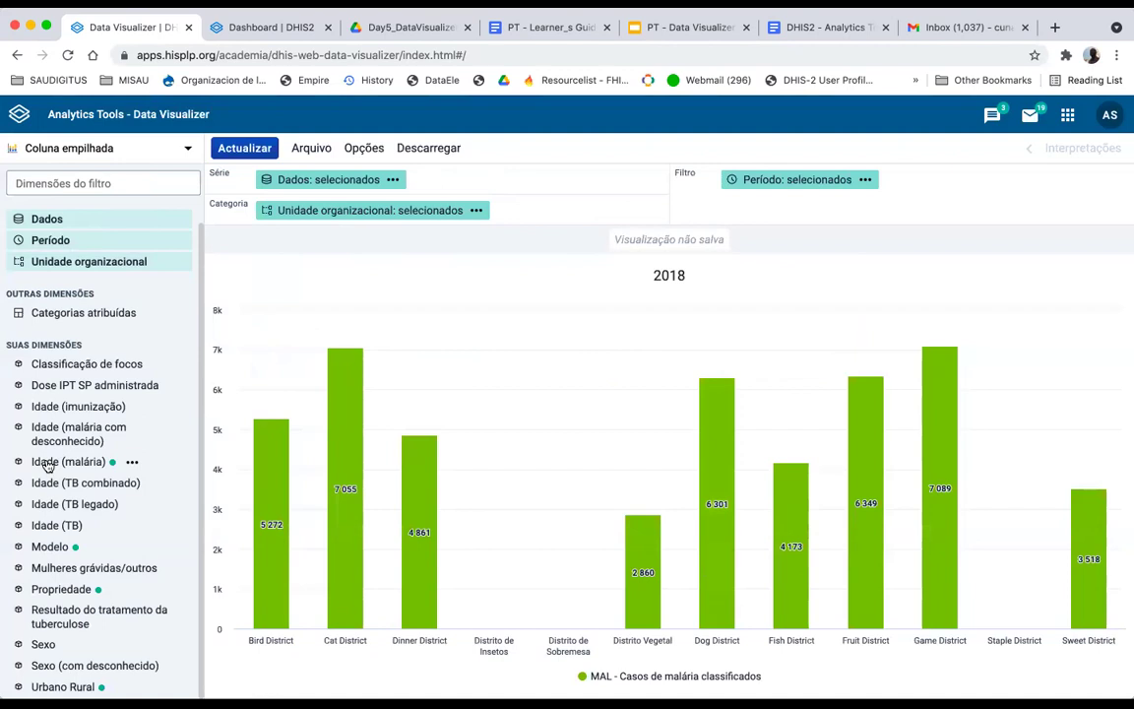
Step: Select the Idade (malária) items in the order 0-4 anos, 5-14 anos, 15+ anos, close the selection and update the chart
{"action": "left_click", "coordinate": [46, 463]}
{"action": "key", "text": "Tab"}
{"action": "key", "text": "Down"}
{"action": "key", "text": "Down"}
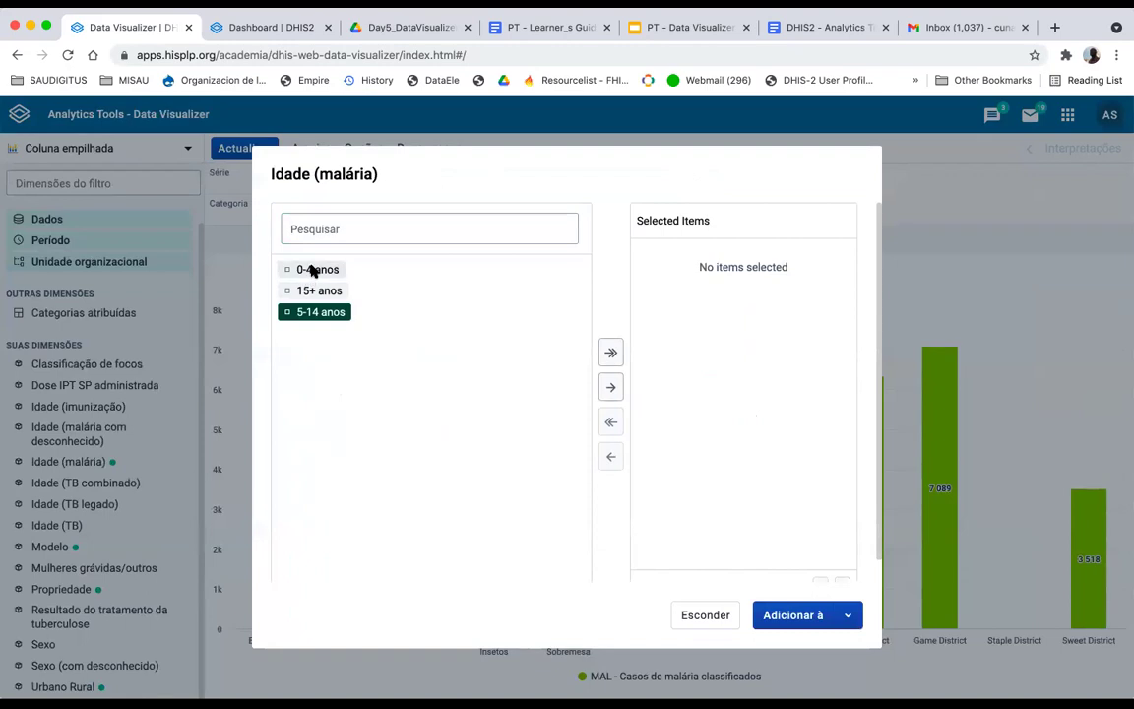
{"action": "double_click", "coordinate": [311, 270]}
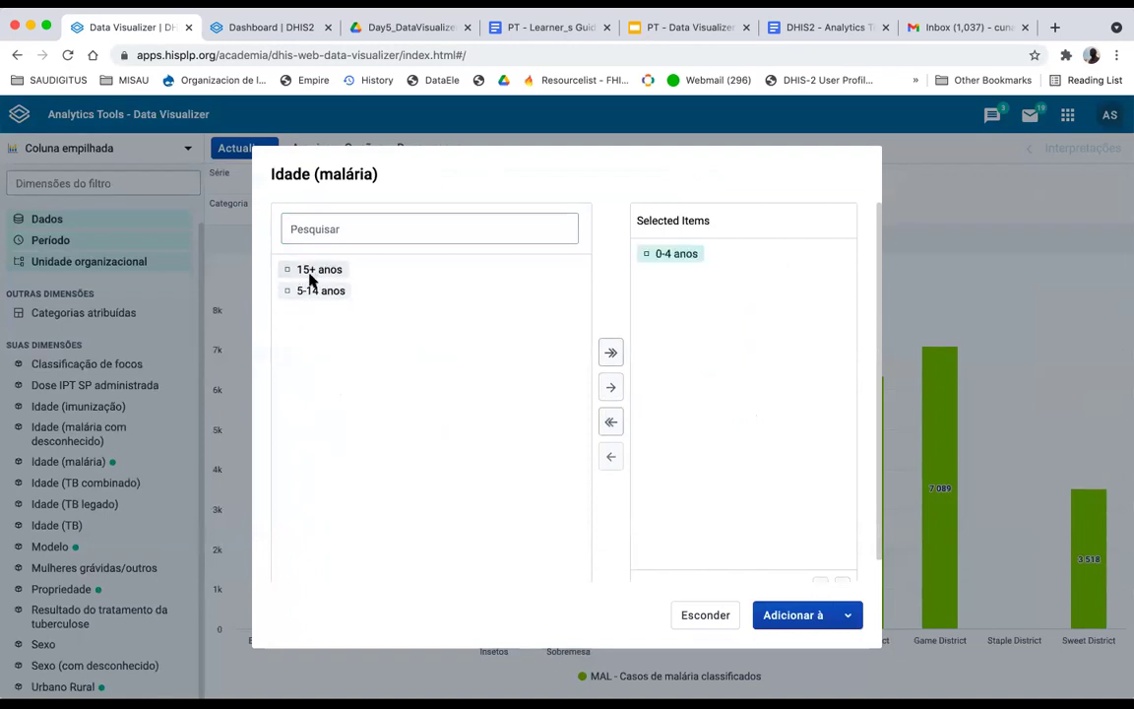
{"action": "double_click", "coordinate": [315, 269]}
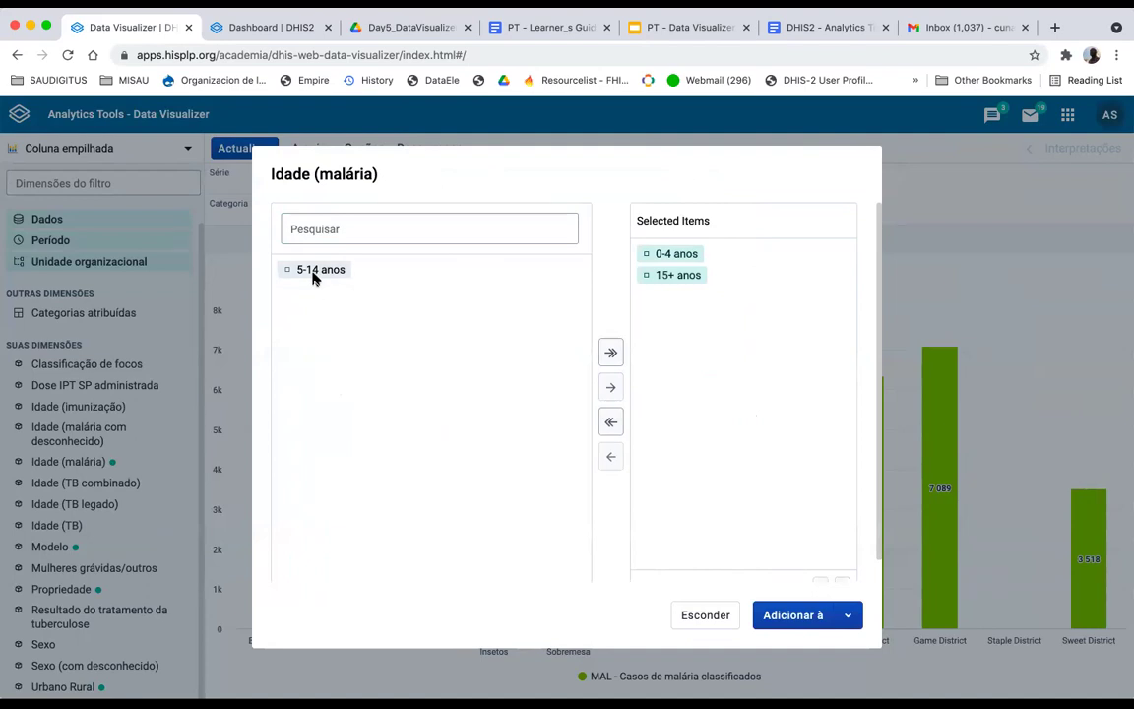
{"action": "double_click", "coordinate": [315, 272]}
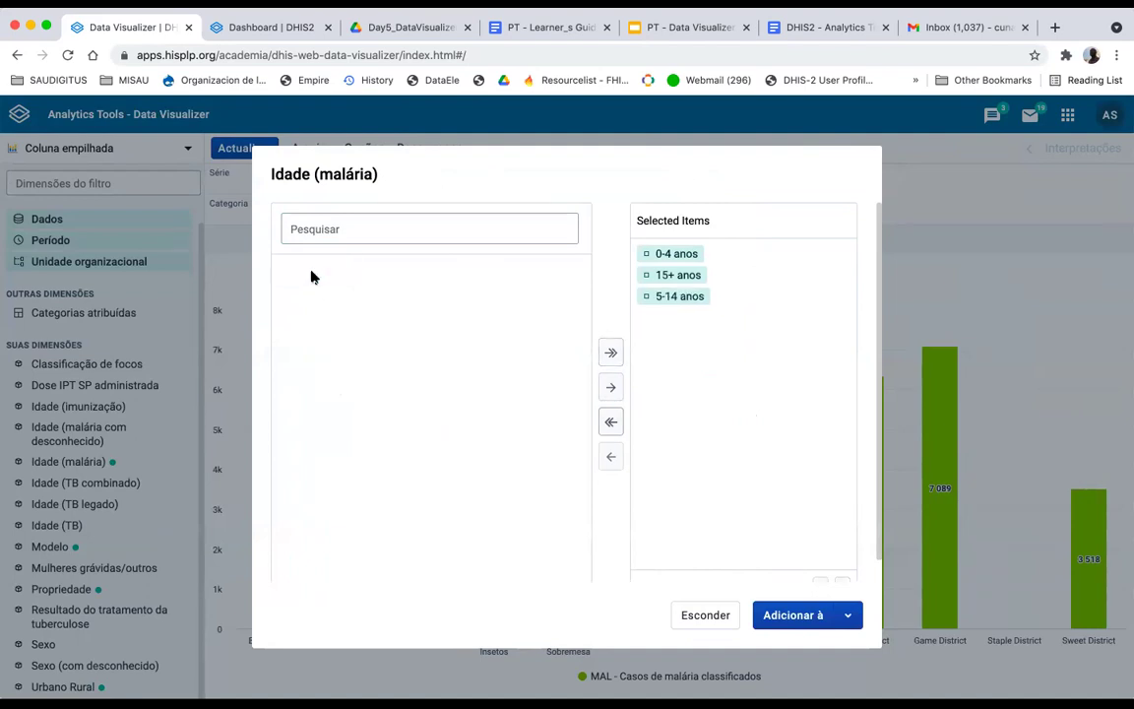
{"action": "double_click", "coordinate": [680, 276]}
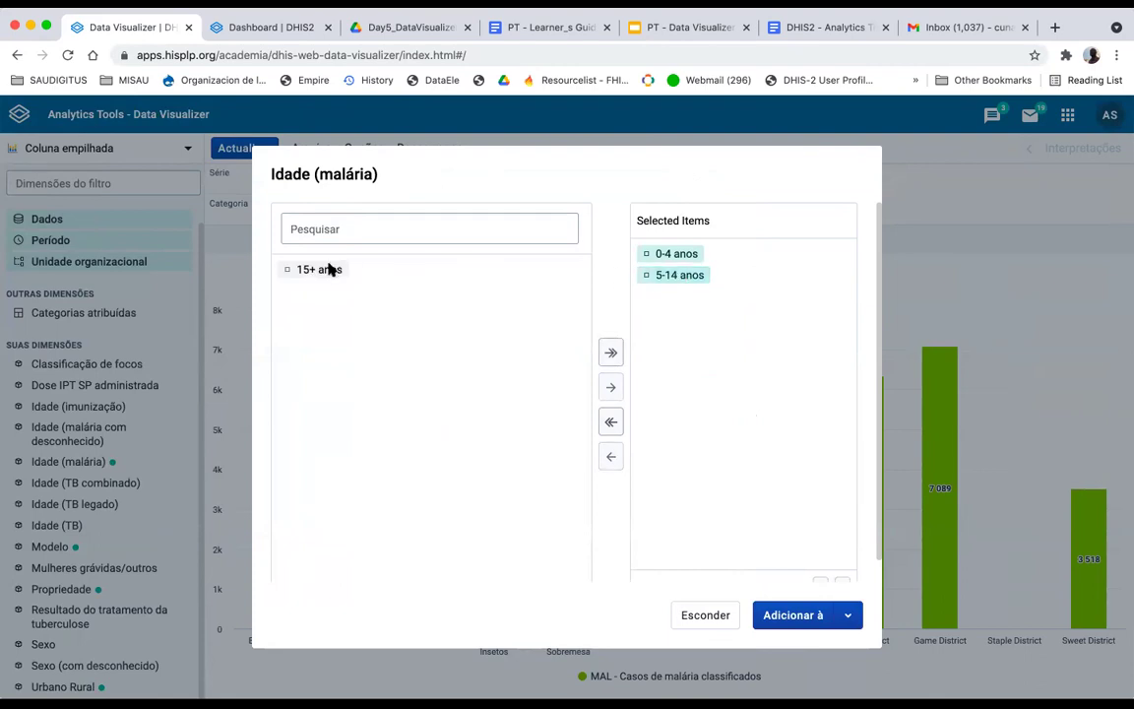
{"action": "double_click", "coordinate": [319, 270]}
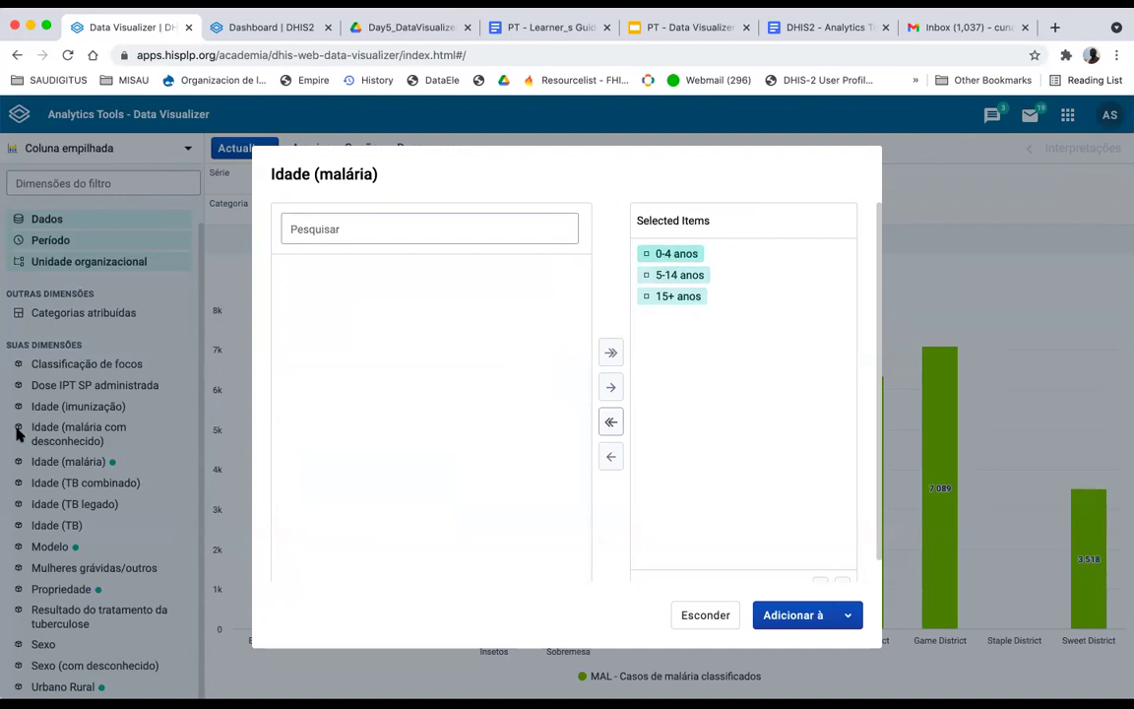
{"action": "left_click", "coordinate": [679, 608]}
{"action": "left_click", "coordinate": [246, 146]}
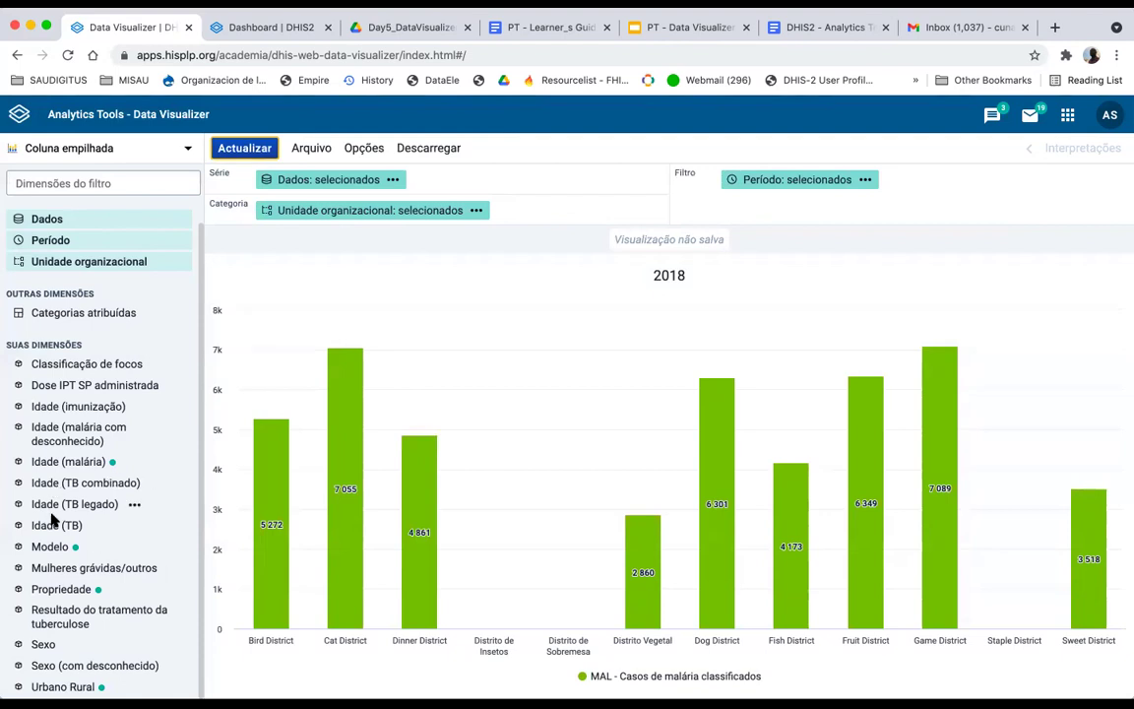
Step: Place the Idade (malária) dimension in Série and Dados in Filtro, and update the chart
{"action": "left_click", "coordinate": [44, 465]}
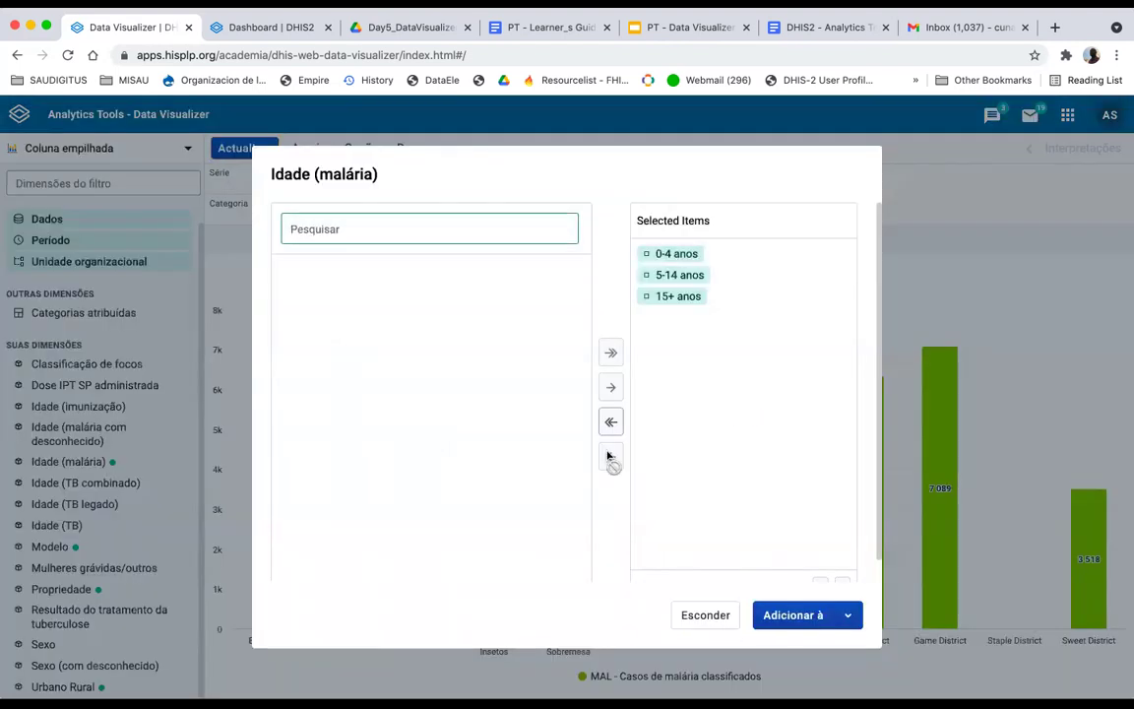
{"action": "left_click", "coordinate": [792, 620]}
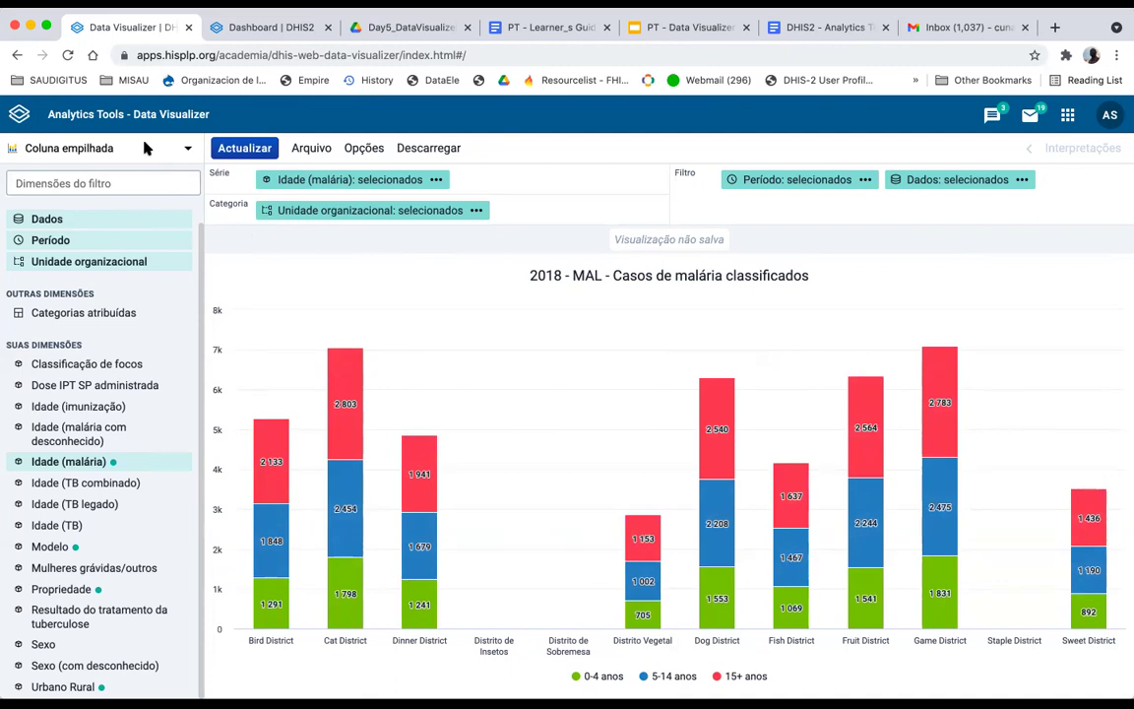
Step: Change the visualization type to Barra empilhada and update the chart
{"action": "left_click", "coordinate": [146, 147]}
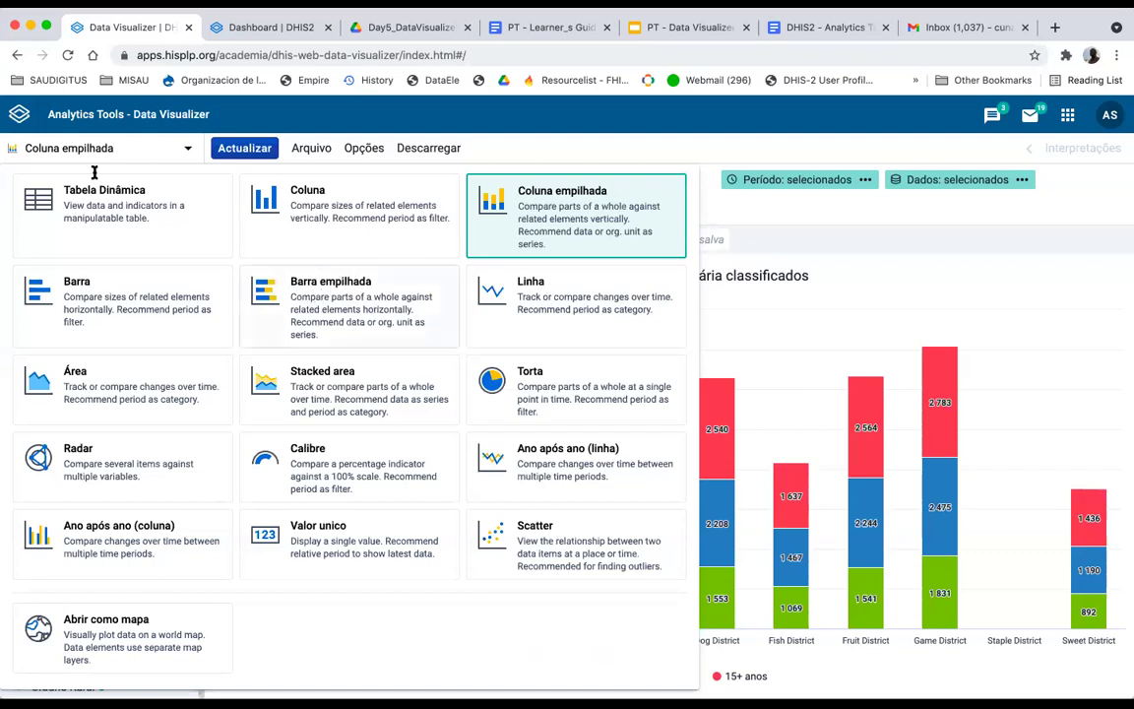
{"action": "left_click", "coordinate": [350, 305]}
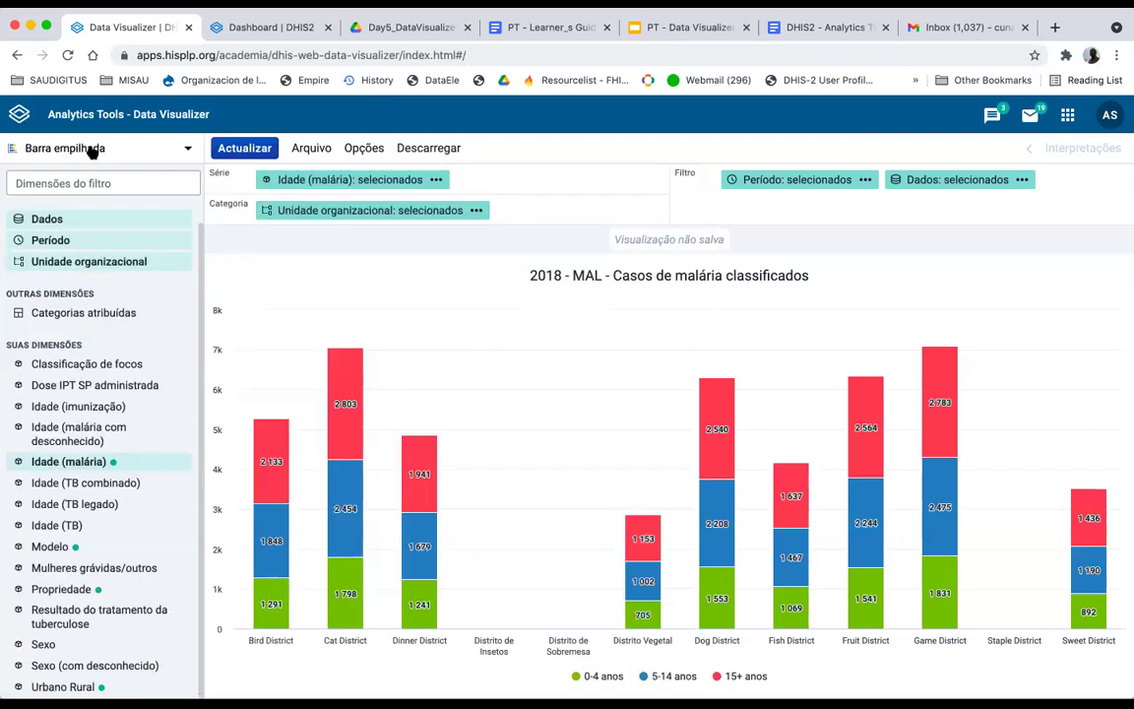
{"action": "left_click", "coordinate": [244, 145]}
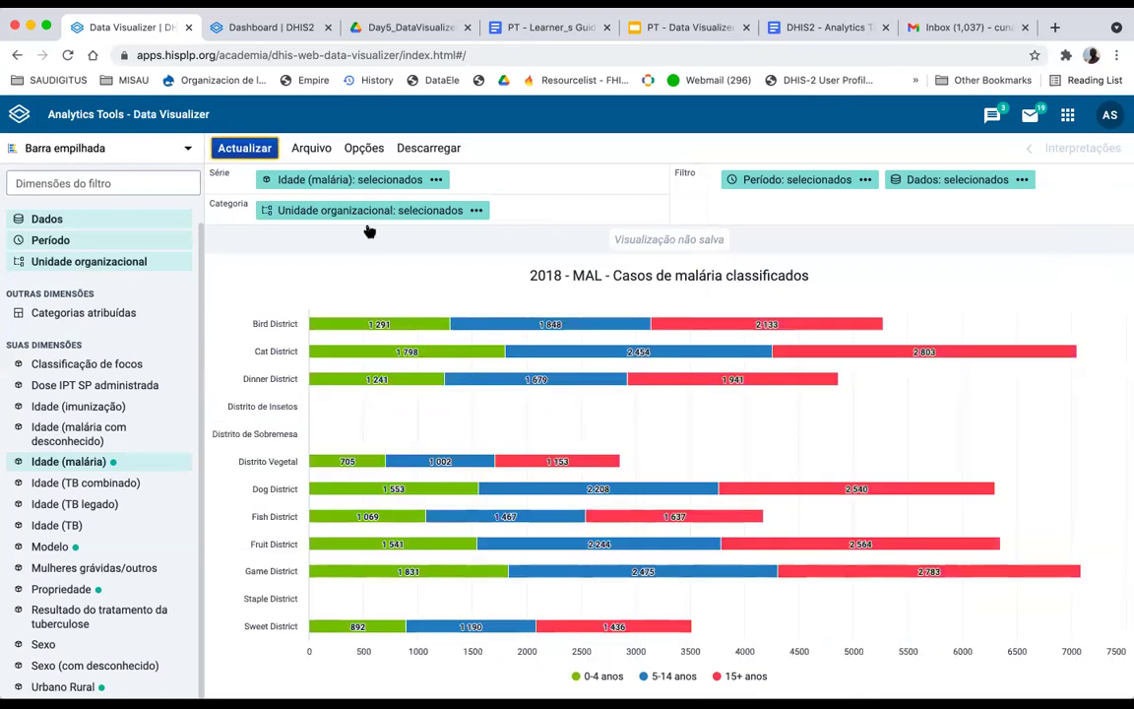
Step: Switch the visualization type back to Coluna empilhada and update the chart
{"action": "left_click", "coordinate": [148, 148]}
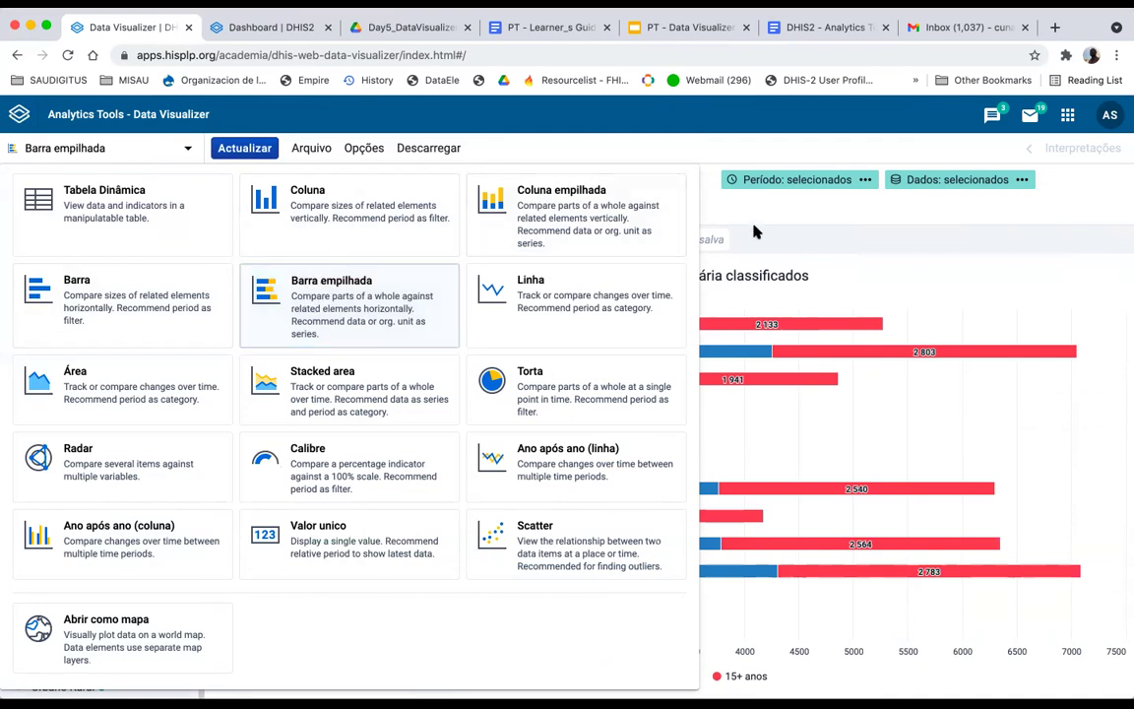
{"action": "left_click", "coordinate": [71, 148]}
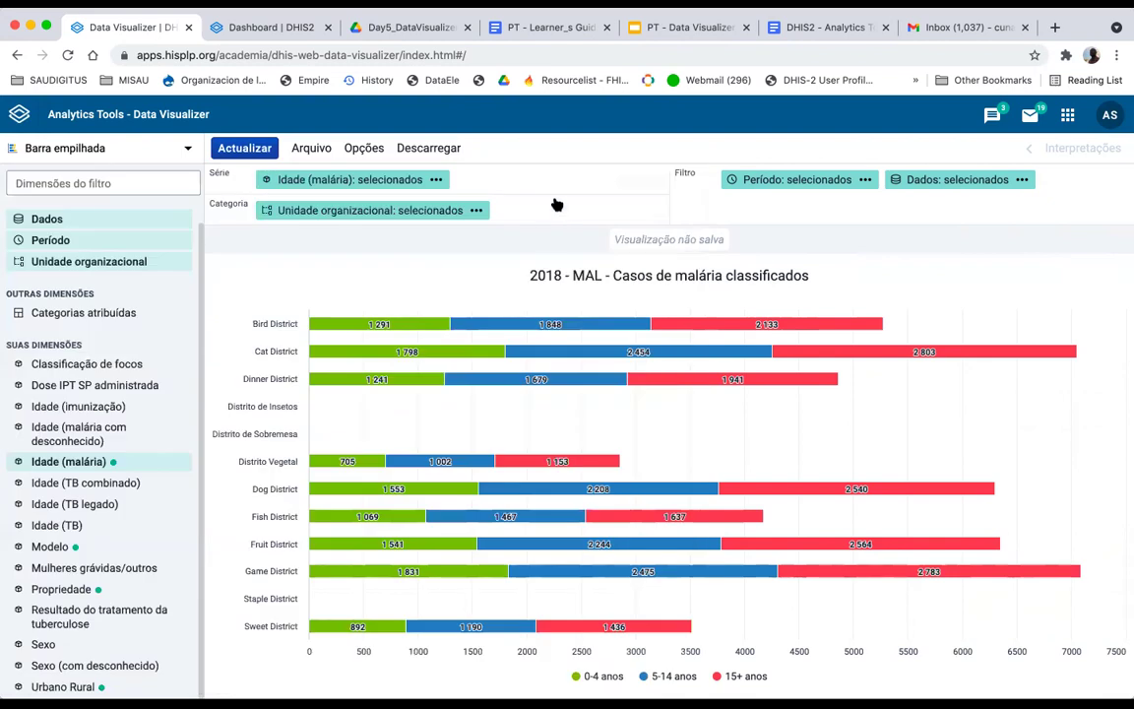
{"action": "left_click", "coordinate": [245, 148]}
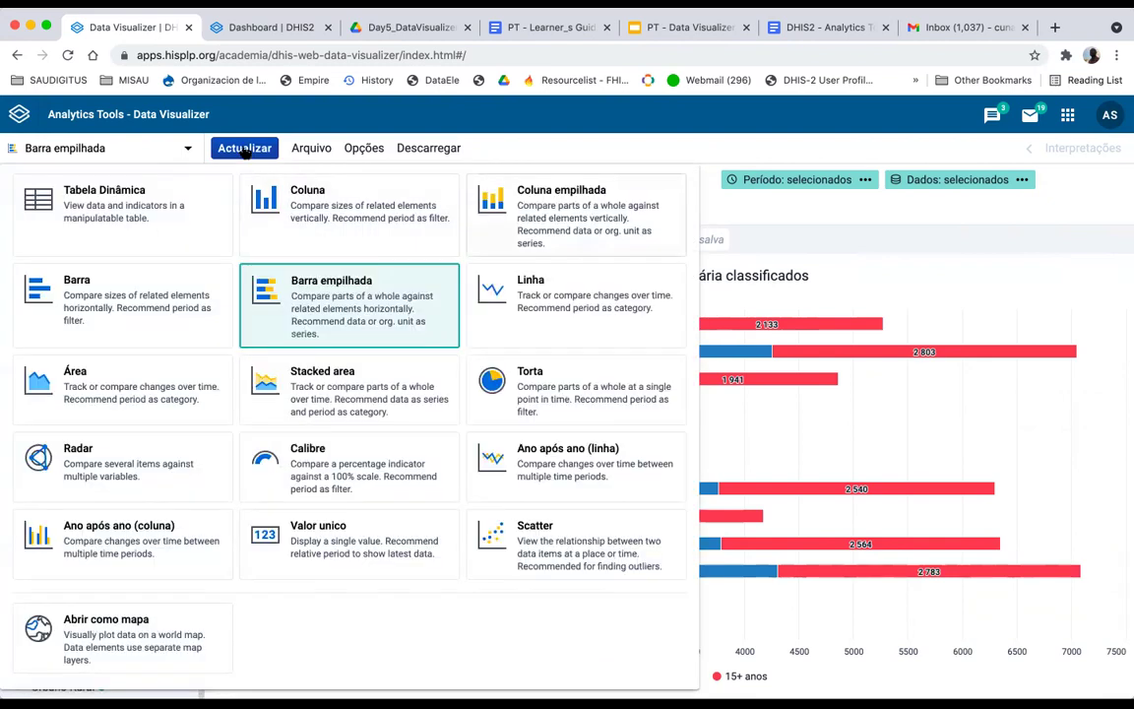
{"action": "left_click", "coordinate": [245, 148]}
{"action": "left_click", "coordinate": [245, 148]}
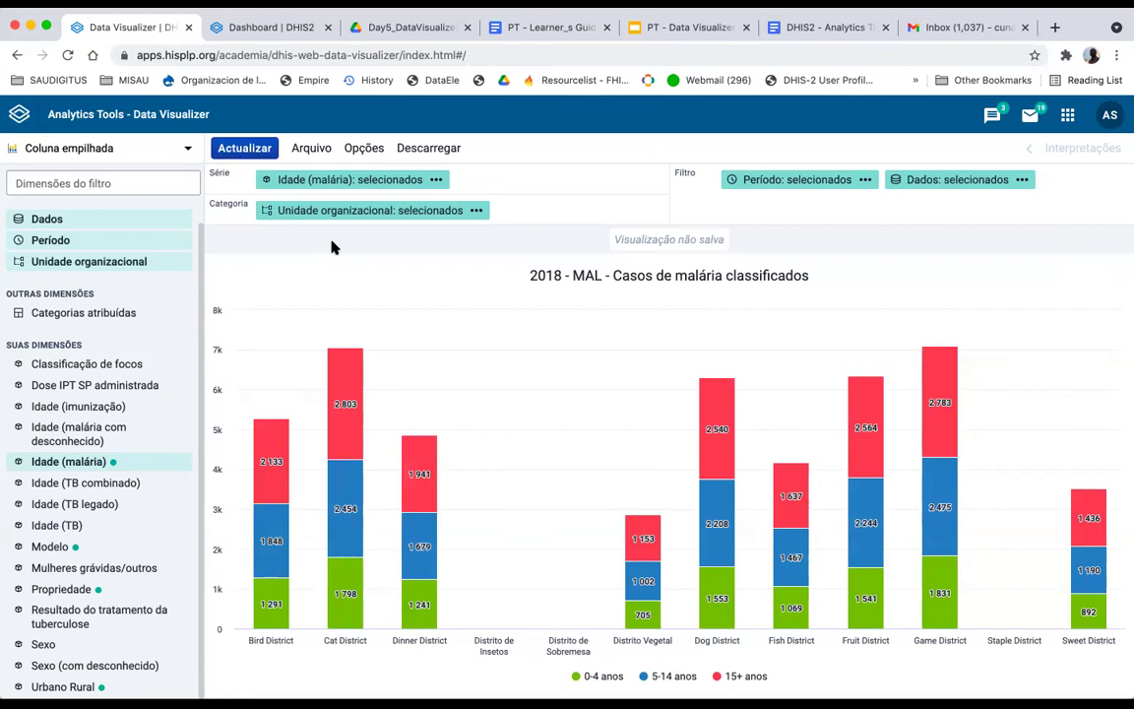
{"action": "mouse_move", "coordinate": [641, 540]}
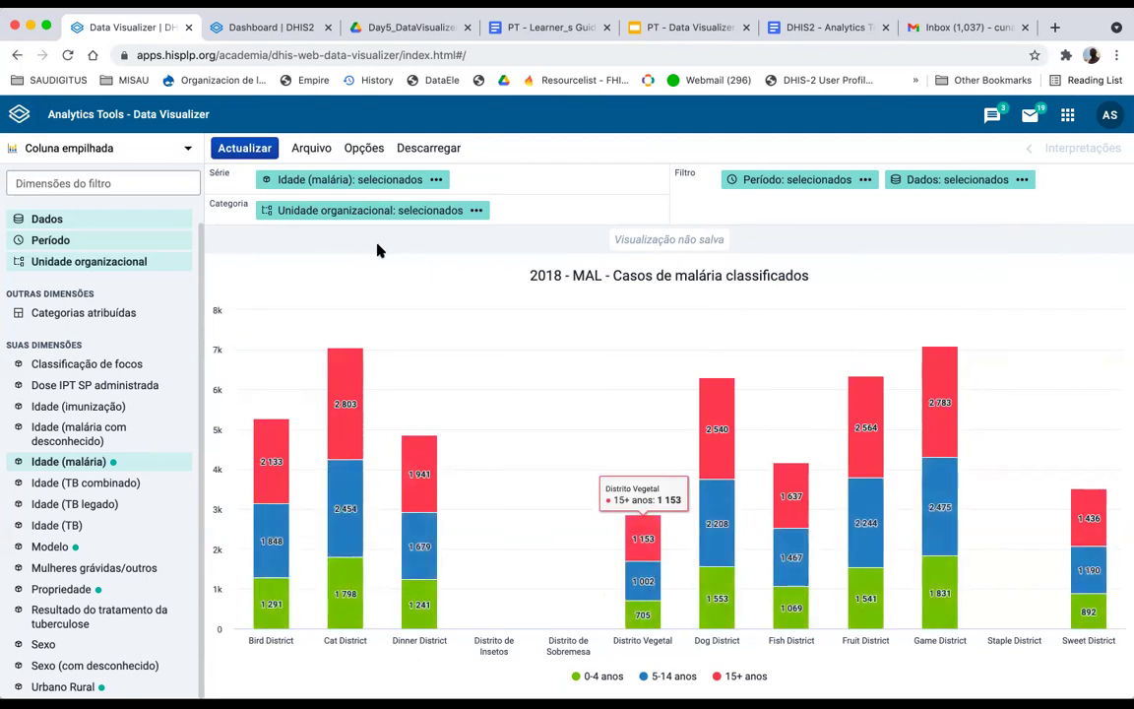
Step: Change the visualization type to Coluna and update the chart
{"action": "left_click", "coordinate": [59, 148]}
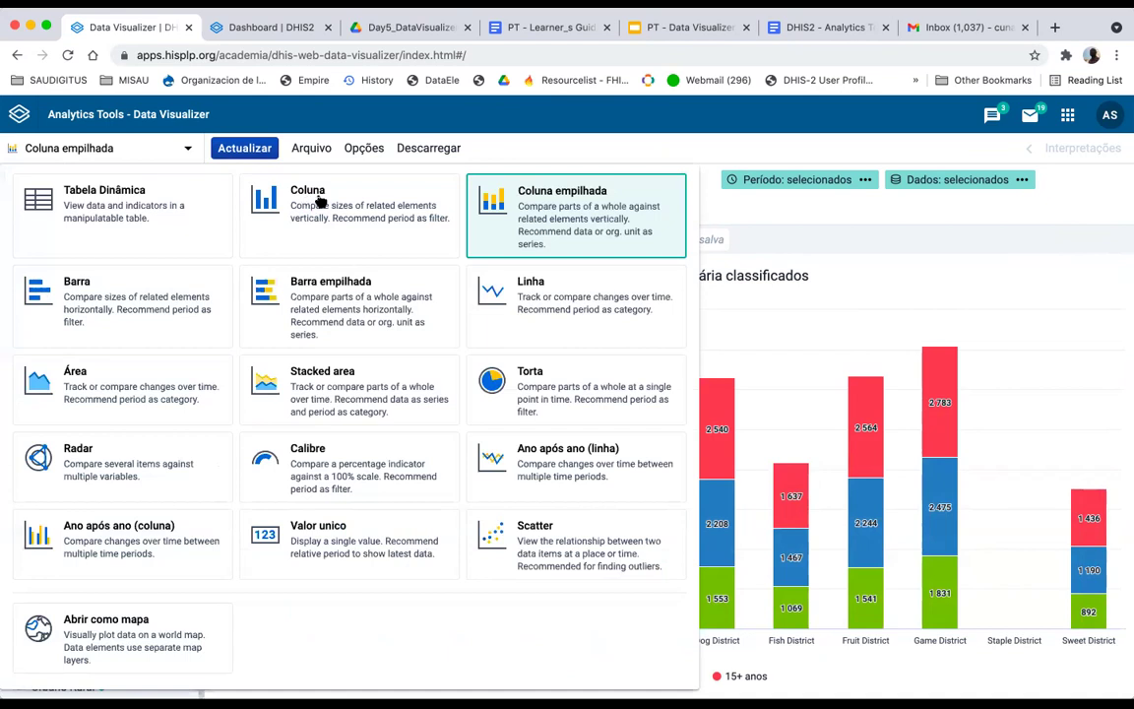
{"action": "left_click", "coordinate": [322, 205]}
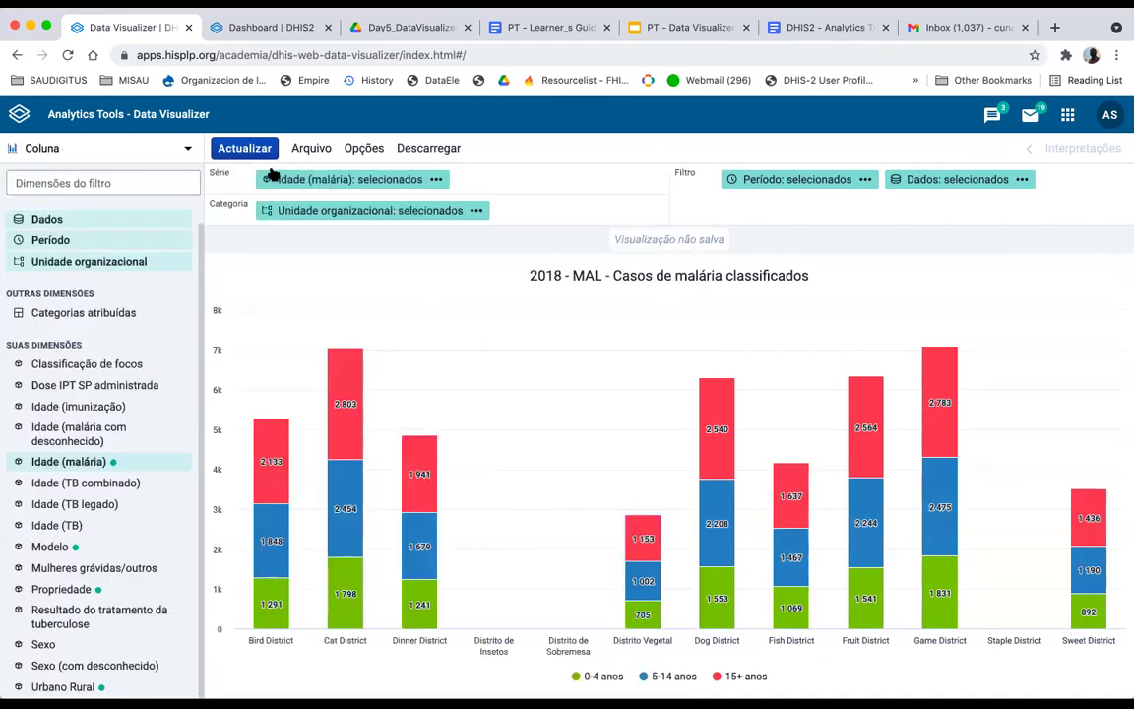
{"action": "left_click", "coordinate": [168, 153]}
{"action": "left_click", "coordinate": [310, 175]}
{"action": "left_click", "coordinate": [236, 147]}
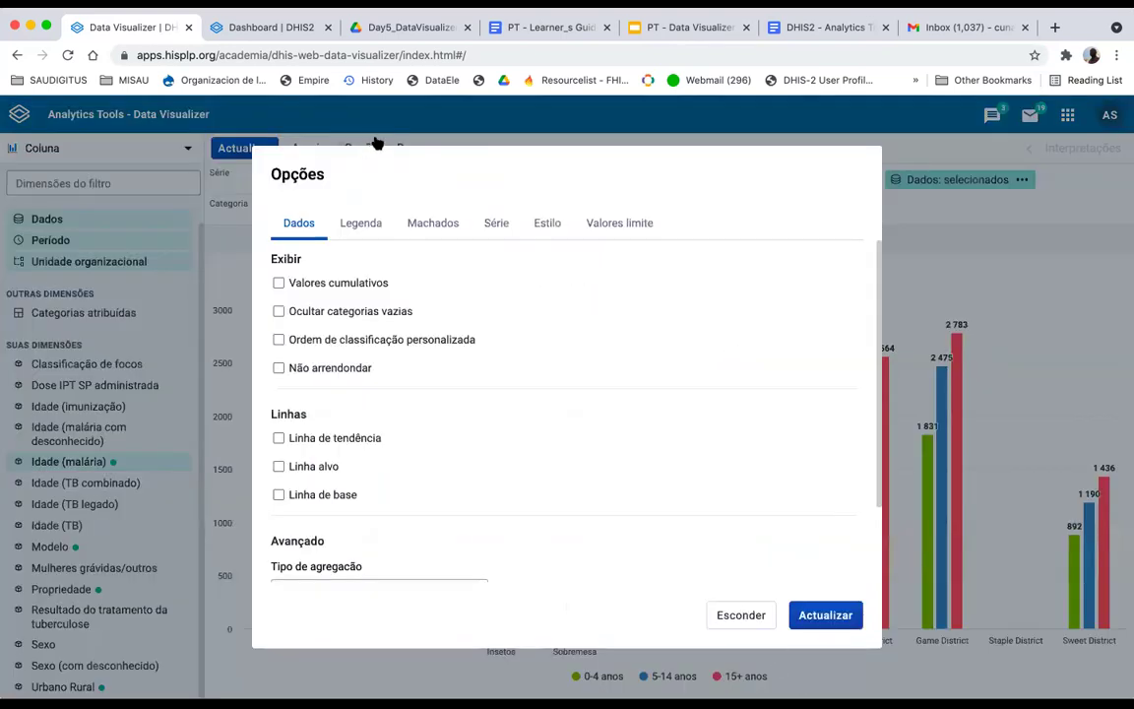
Step: Enable Ocultar categorias vazias in the chart's data options with Antes de primeiro, and update the chart
{"action": "left_click", "coordinate": [374, 141]}
{"action": "left_click", "coordinate": [372, 143]}
{"action": "left_click", "coordinate": [743, 614]}
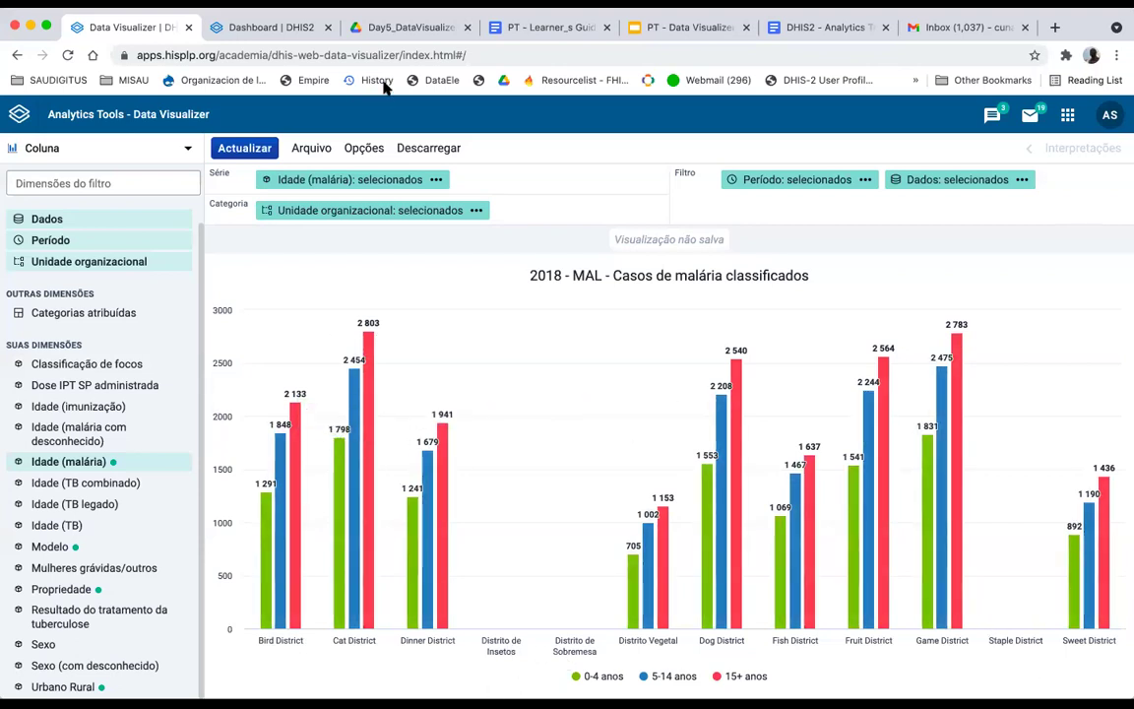
{"action": "left_click", "coordinate": [364, 148]}
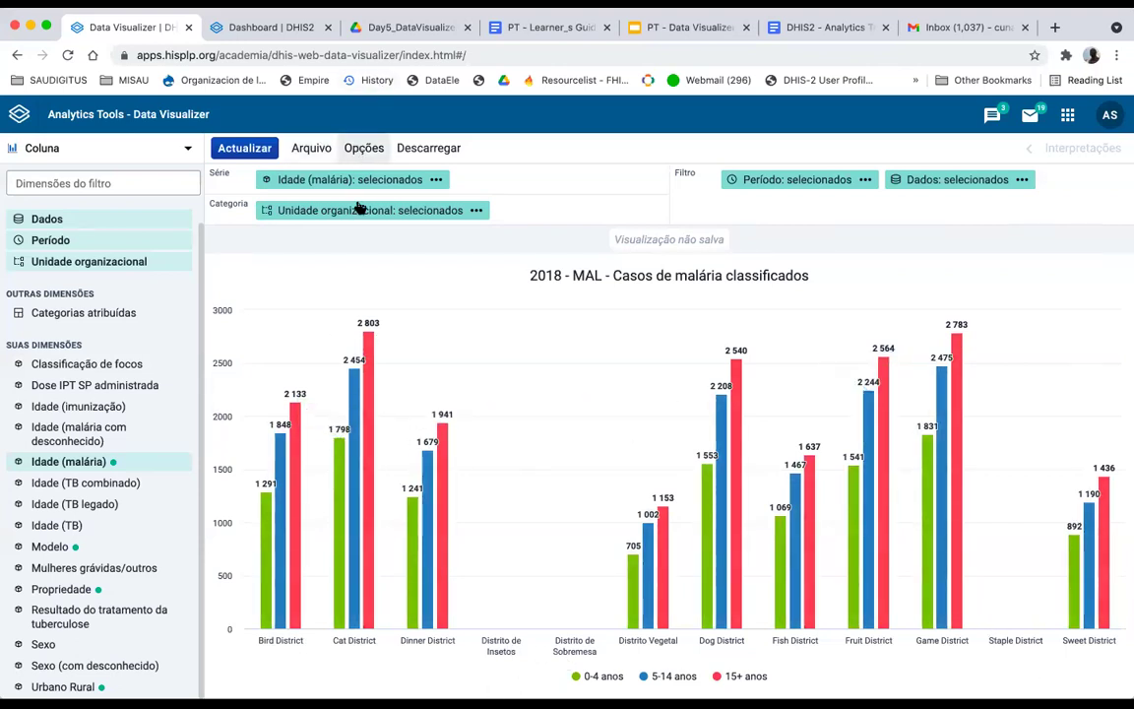
{"action": "left_click", "coordinate": [278, 312]}
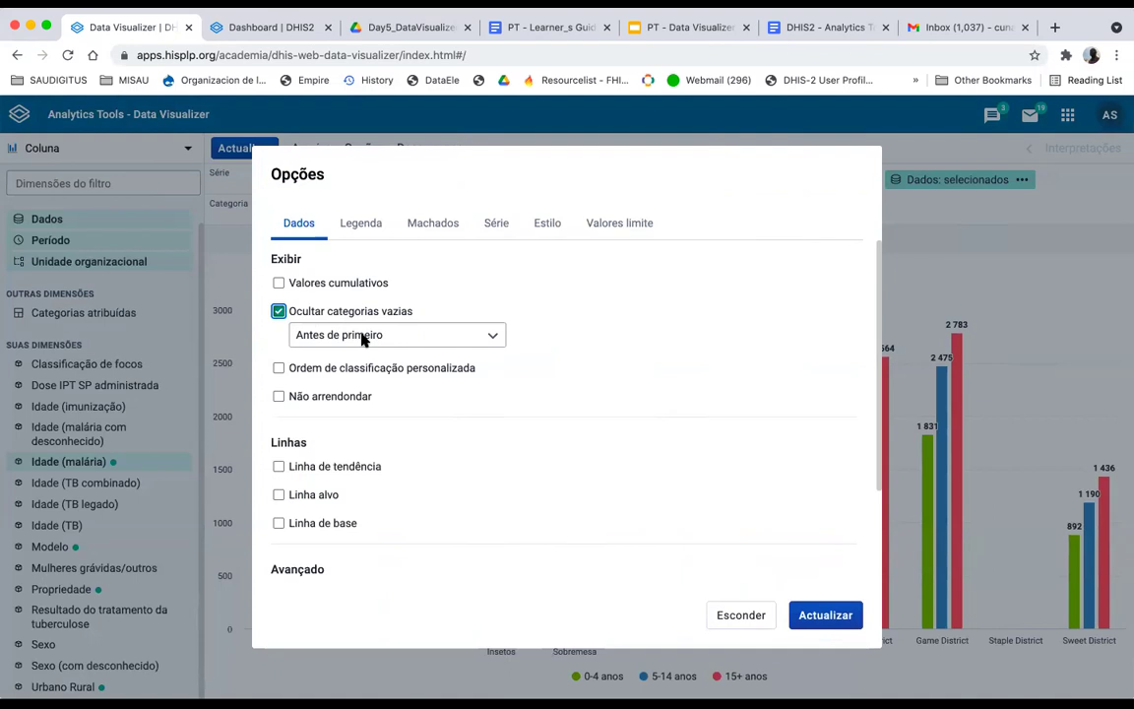
{"action": "left_click", "coordinate": [830, 616]}
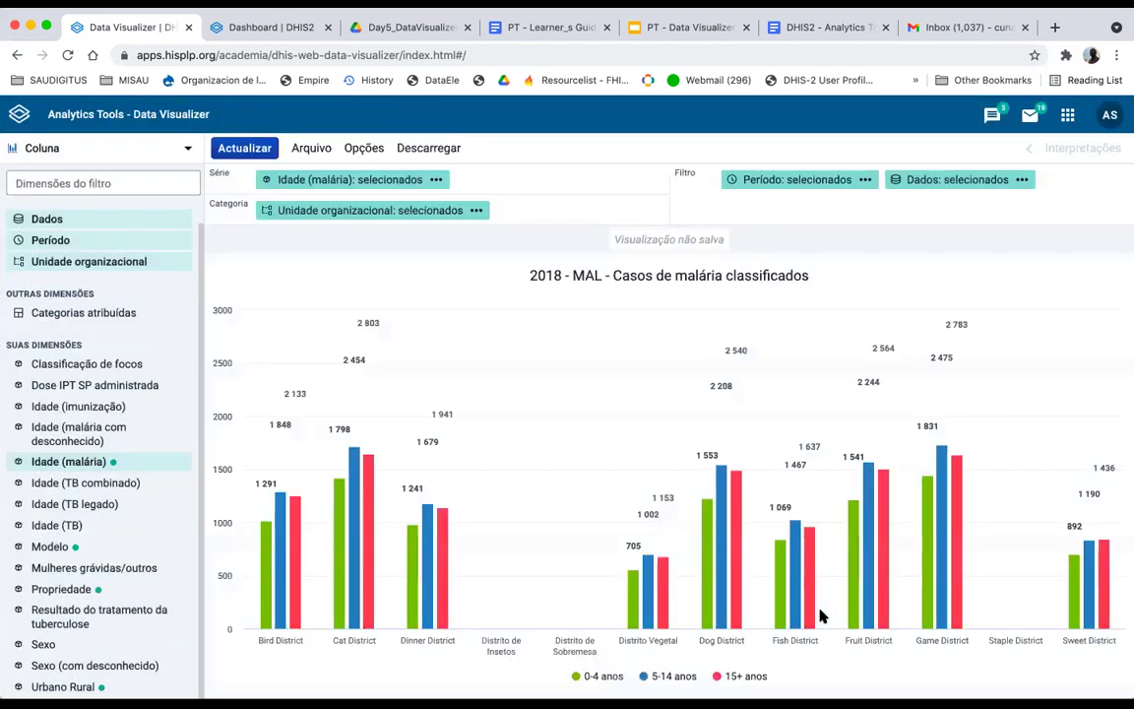
Step: Set Ocultar categorias vazias to Depois da última and update the chart
{"action": "left_click", "coordinate": [361, 148]}
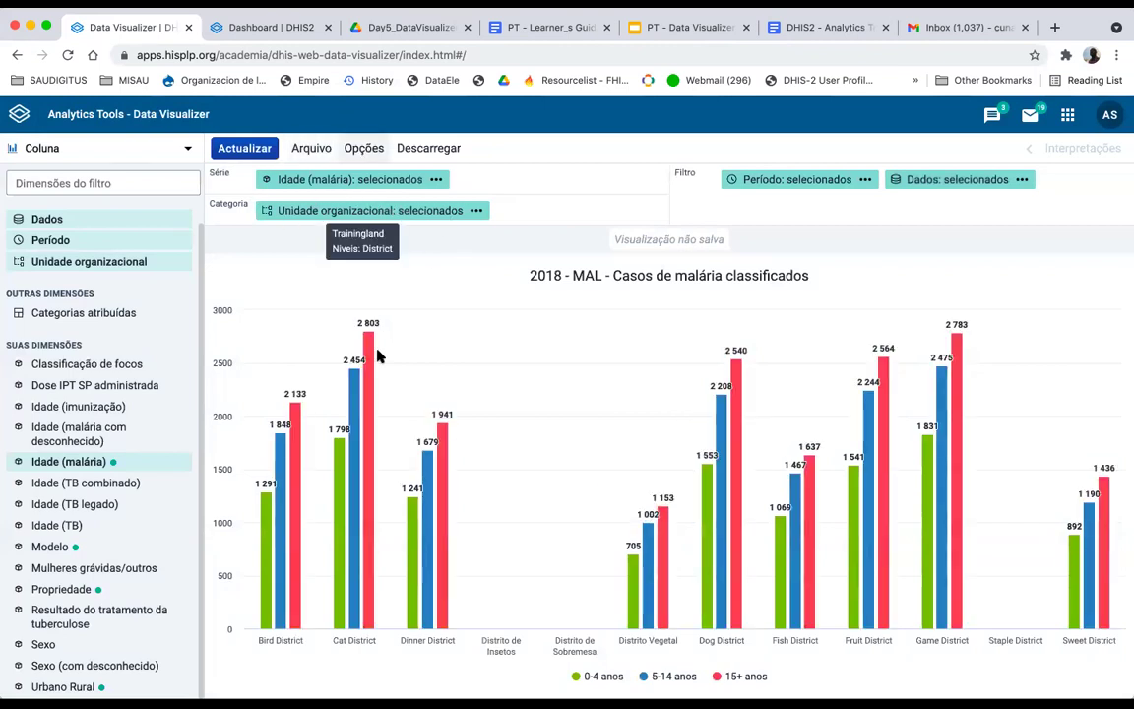
{"action": "left_click", "coordinate": [366, 331]}
{"action": "left_click", "coordinate": [358, 390]}
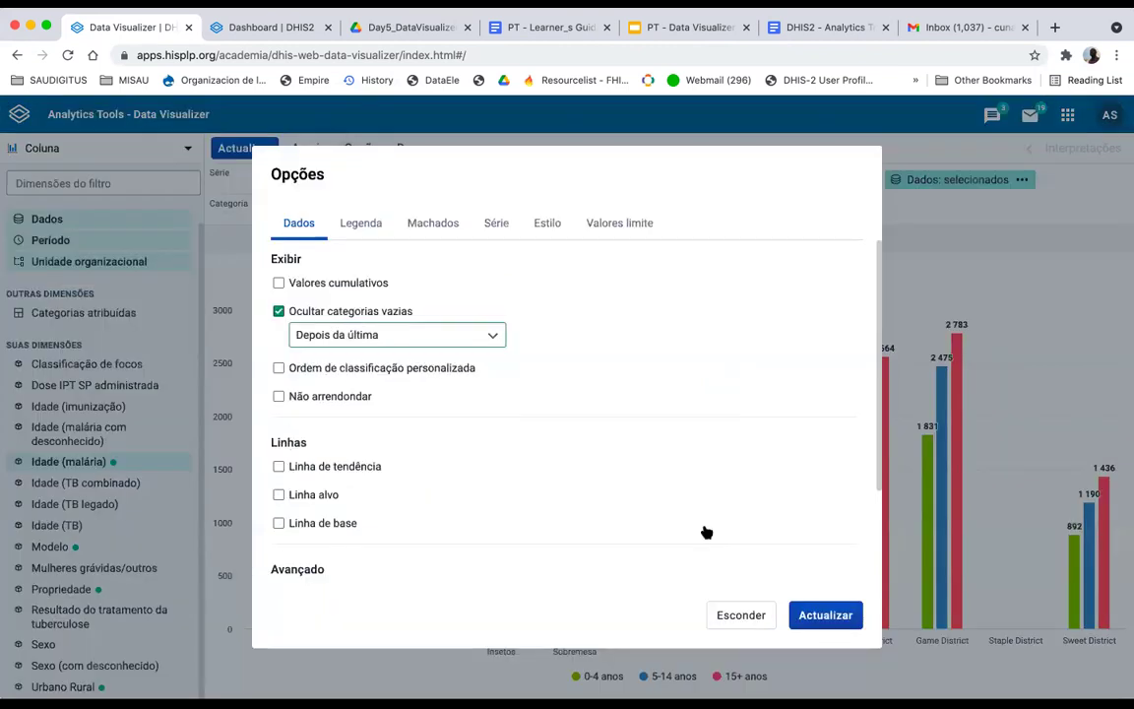
{"action": "left_click", "coordinate": [814, 611]}
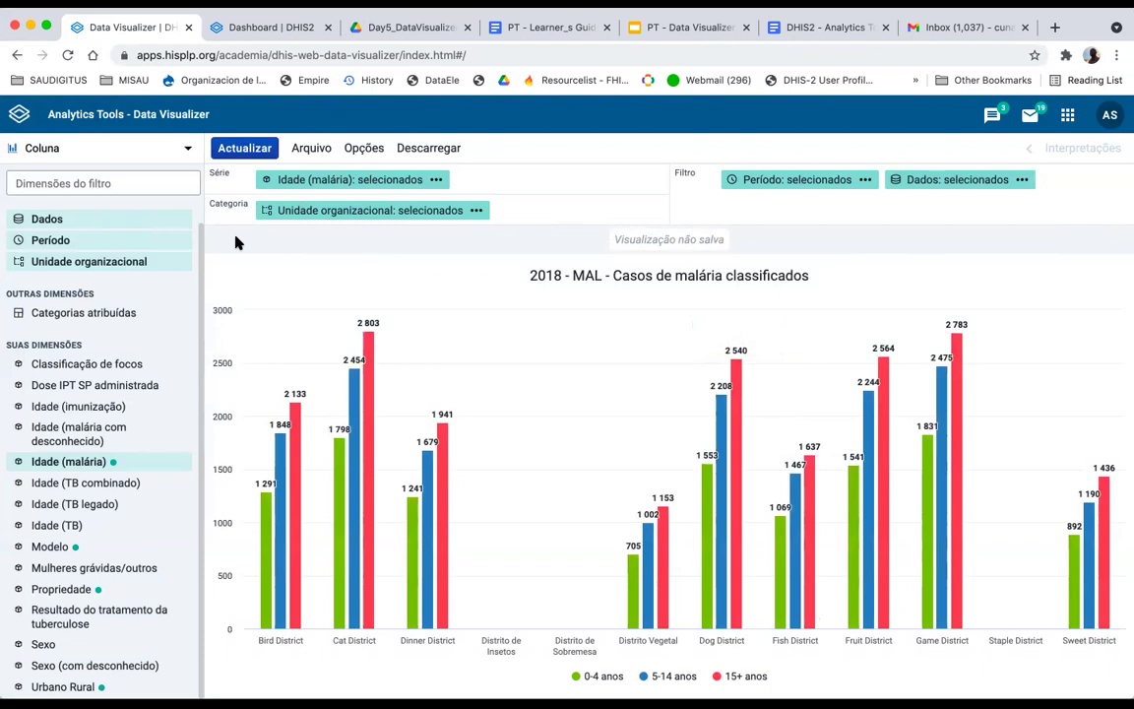
Step: Enable Ordem de classificação personalizada with Ascendente order and update the chart
{"action": "left_click", "coordinate": [363, 147]}
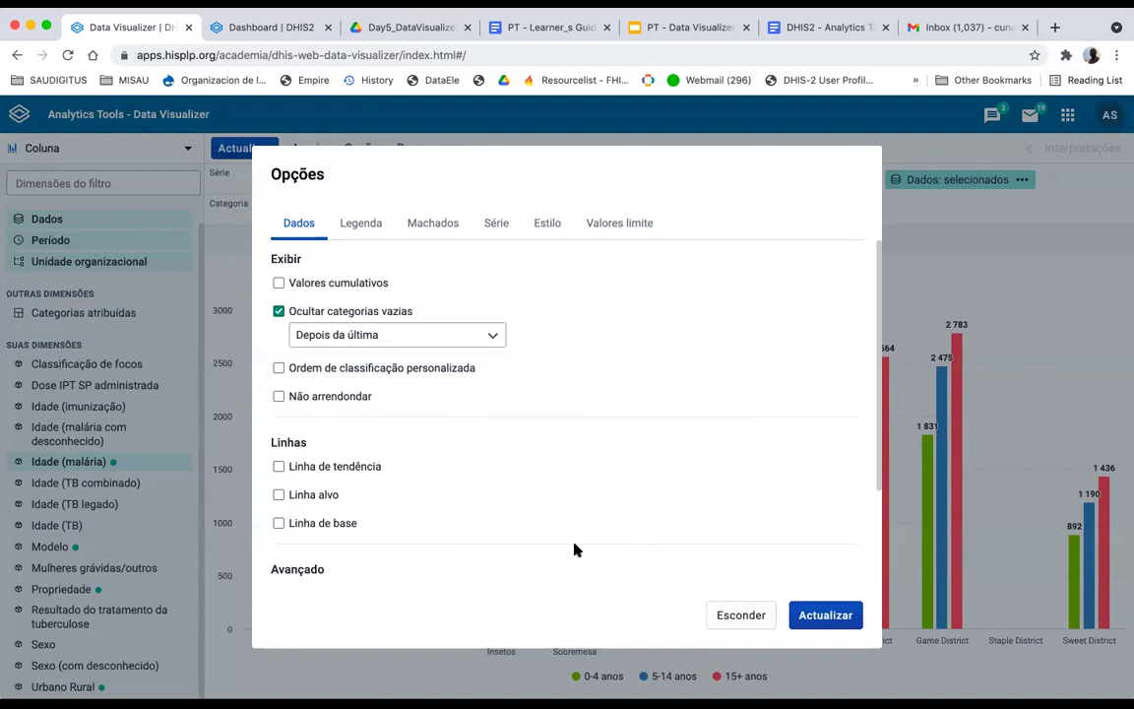
{"action": "left_click", "coordinate": [280, 369]}
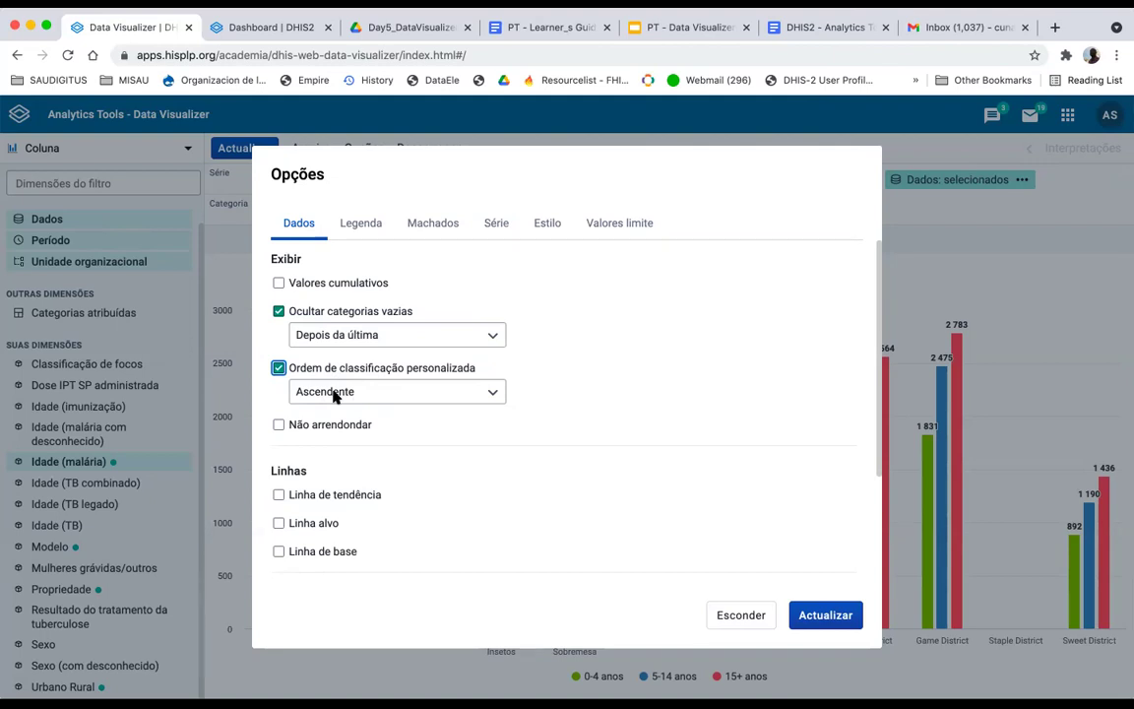
{"action": "left_click", "coordinate": [840, 614]}
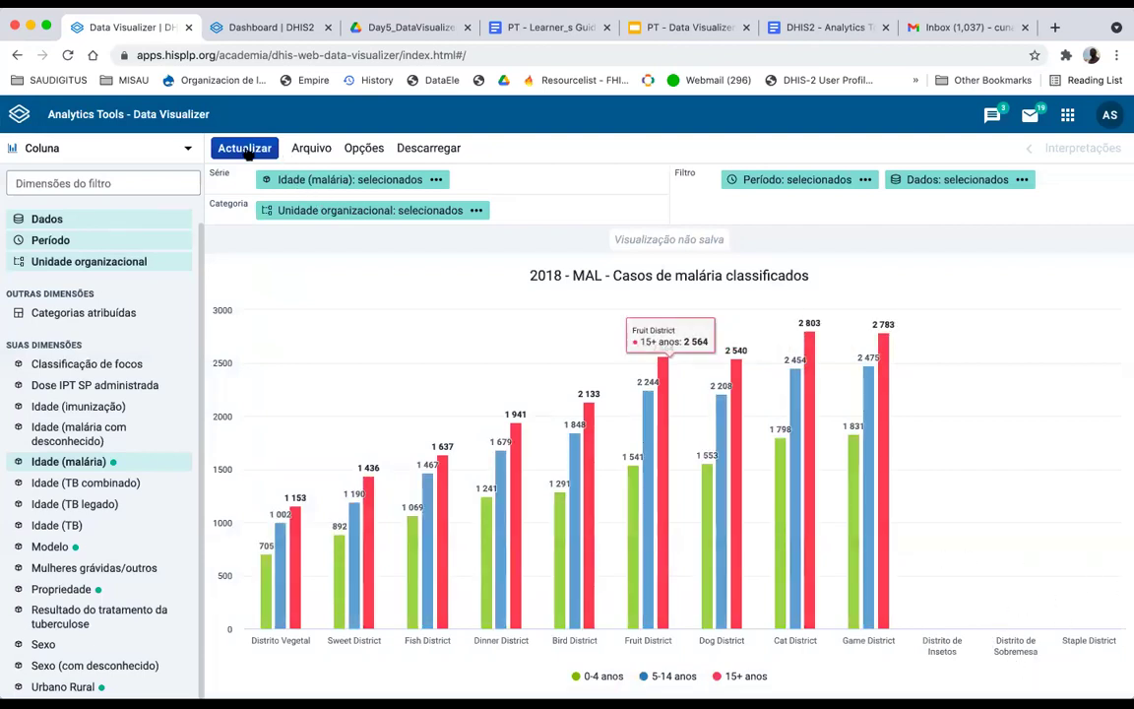
Step: Set Ocultar categorias vazias to Antes do primeiro e depois do último and update the chart
{"action": "left_click", "coordinate": [364, 148]}
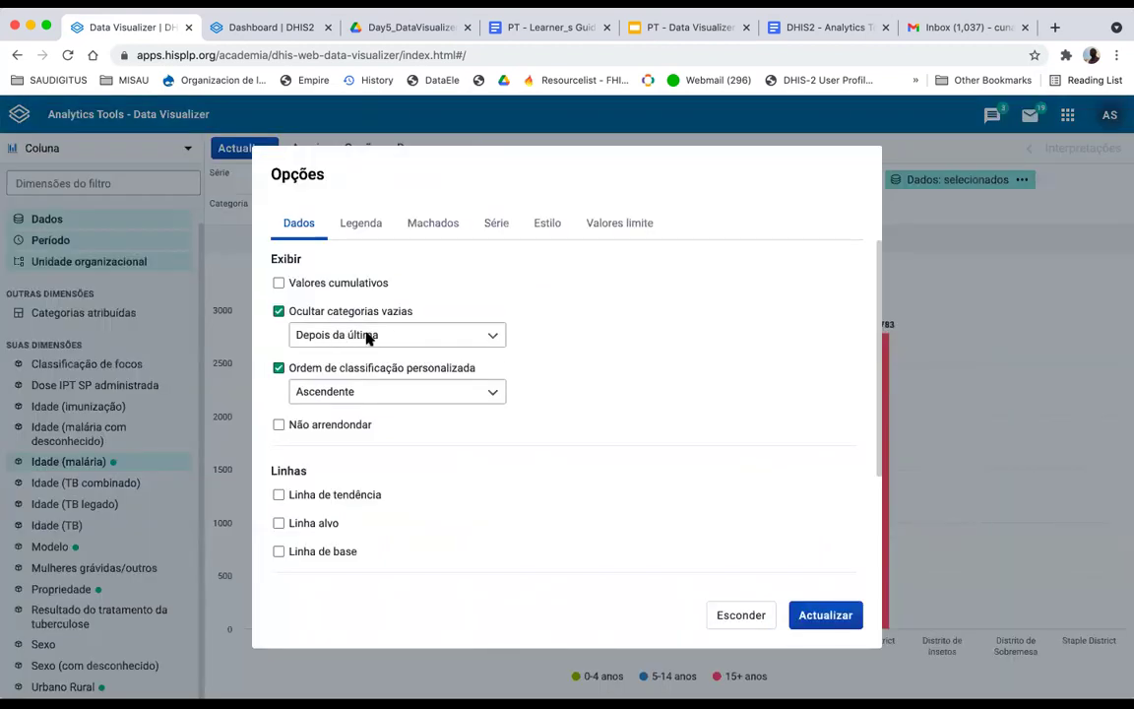
{"action": "left_click", "coordinate": [397, 337]}
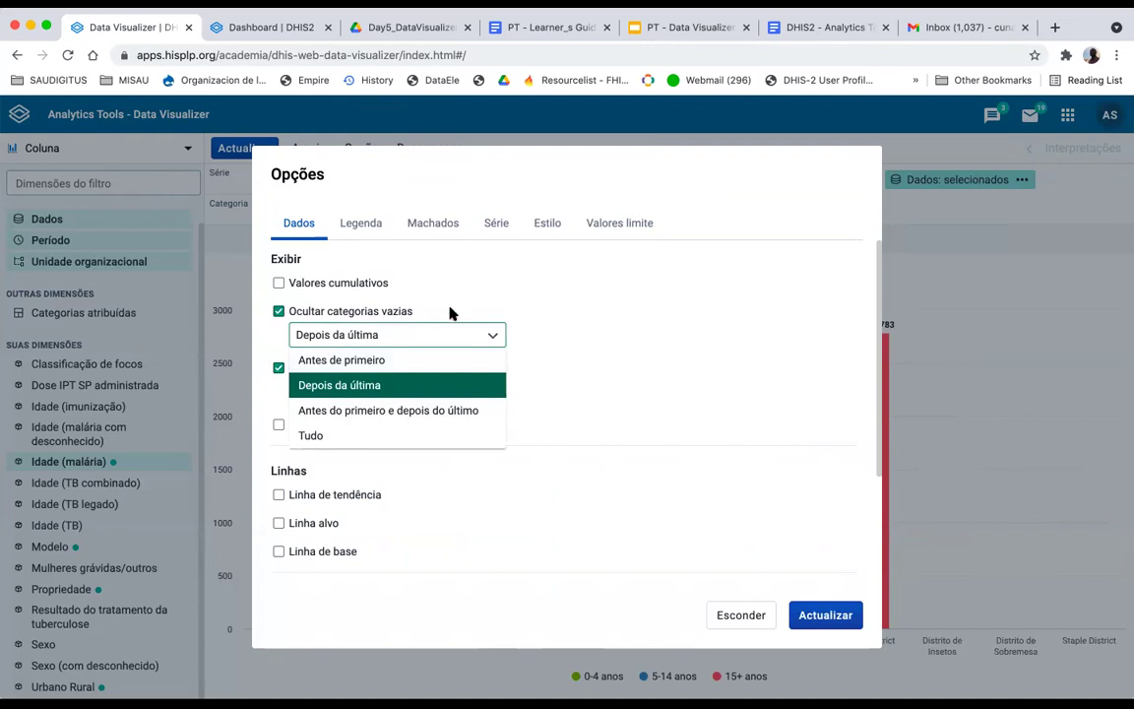
{"action": "left_click", "coordinate": [295, 411]}
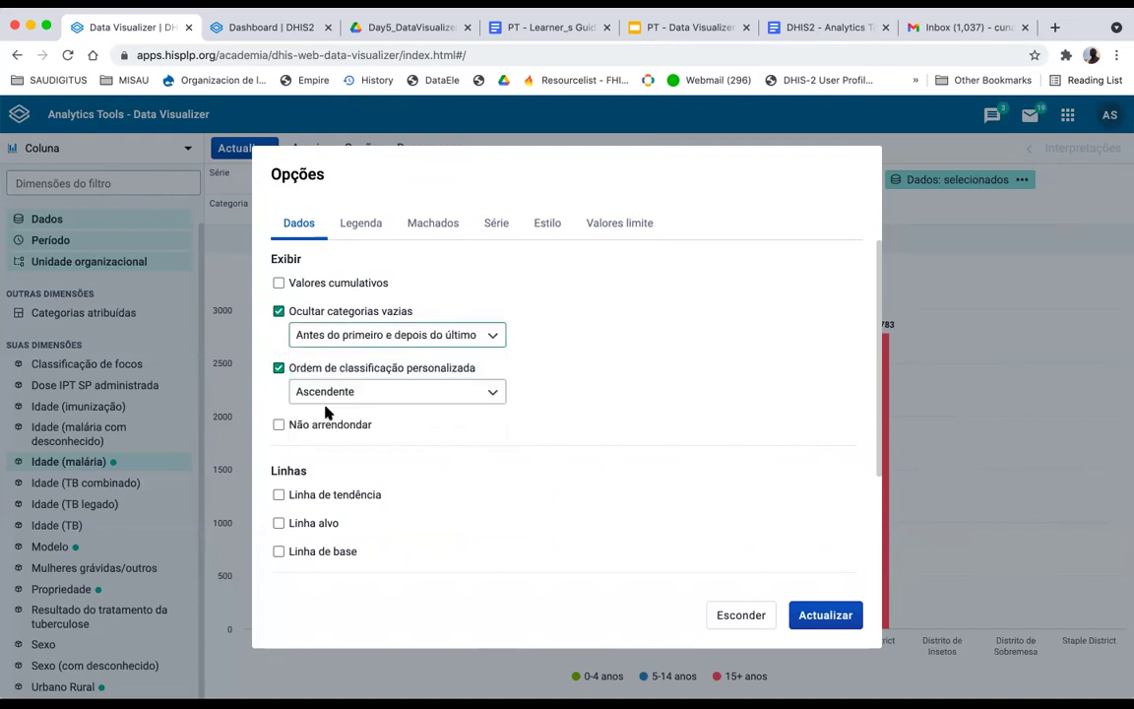
{"action": "left_click", "coordinate": [828, 616]}
Step: Set Ocultar categorias vazias back to Antes de primeiro and update the chart
{"action": "left_click", "coordinate": [362, 148]}
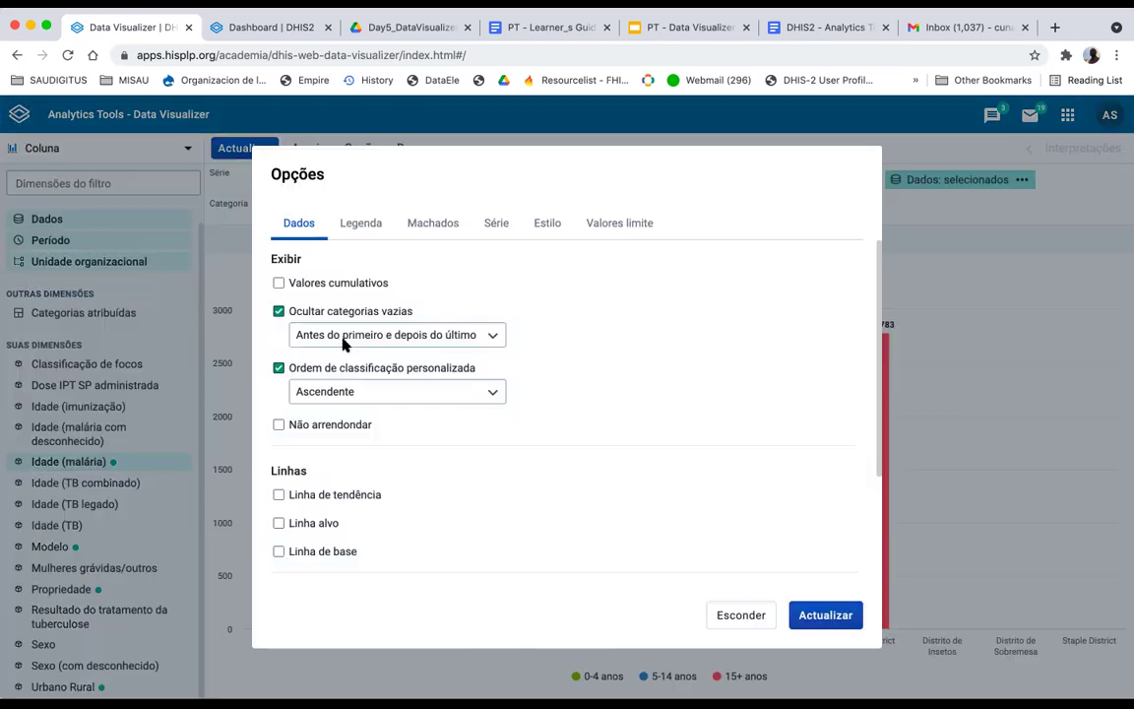
{"action": "left_click", "coordinate": [345, 337]}
{"action": "left_click", "coordinate": [320, 358]}
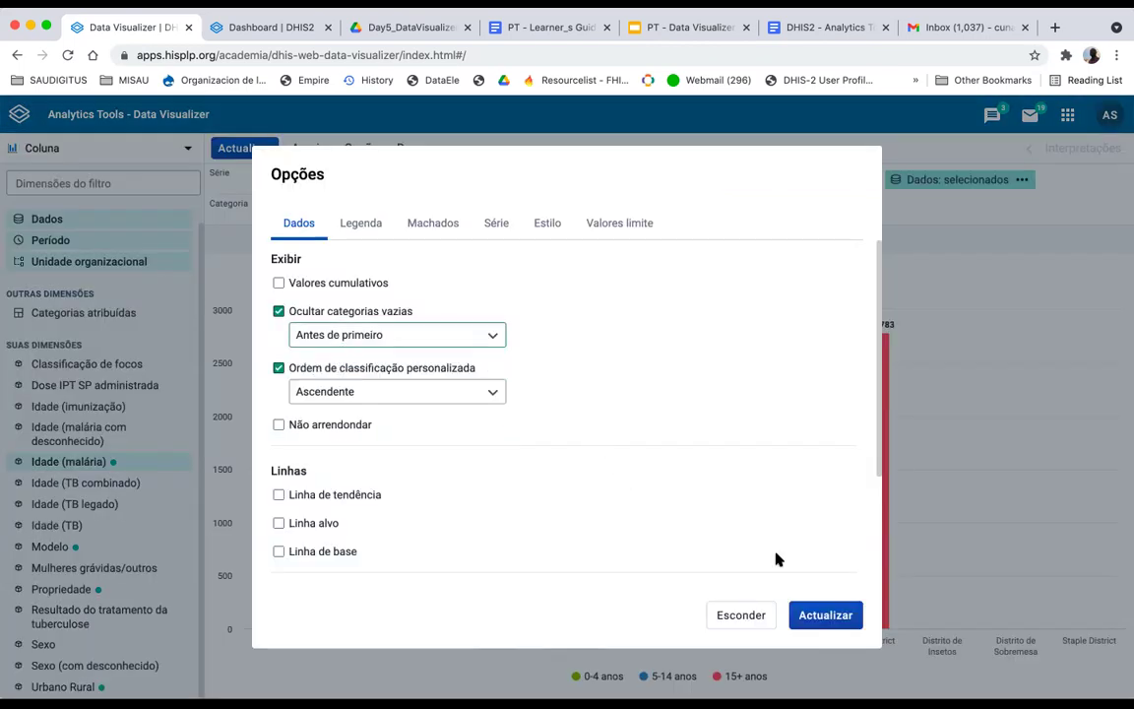
{"action": "left_click", "coordinate": [828, 615]}
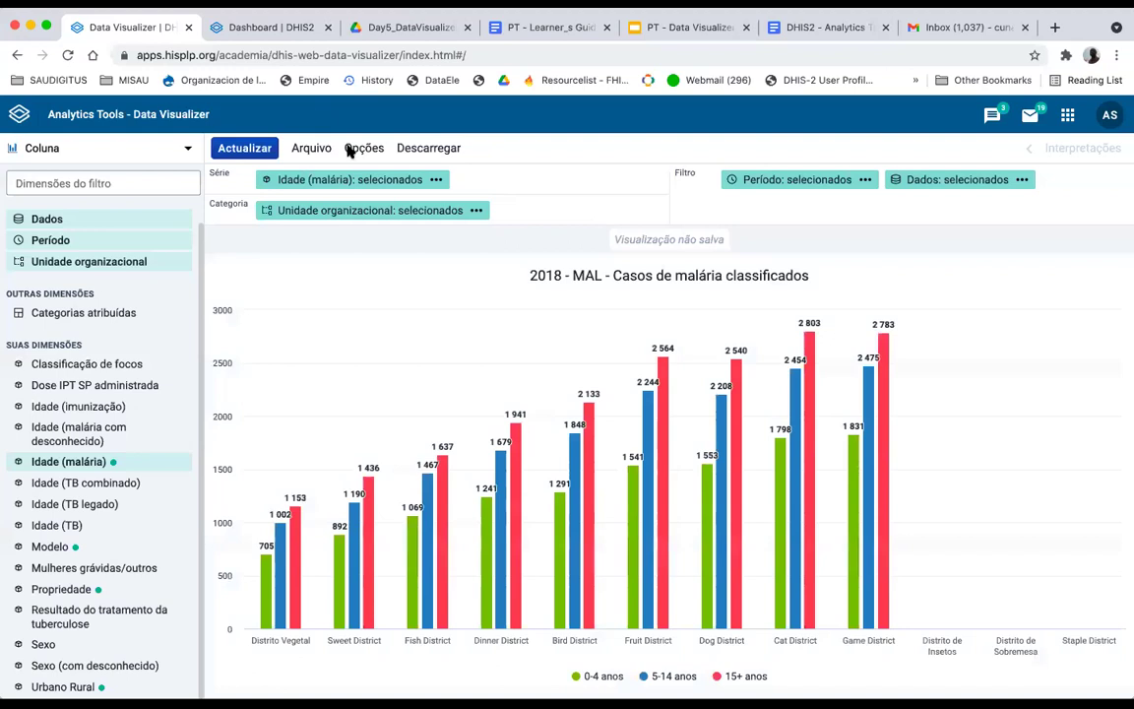
Step: Set Ocultar categorias vazias to Tudo and update the chart
{"action": "left_click", "coordinate": [352, 149]}
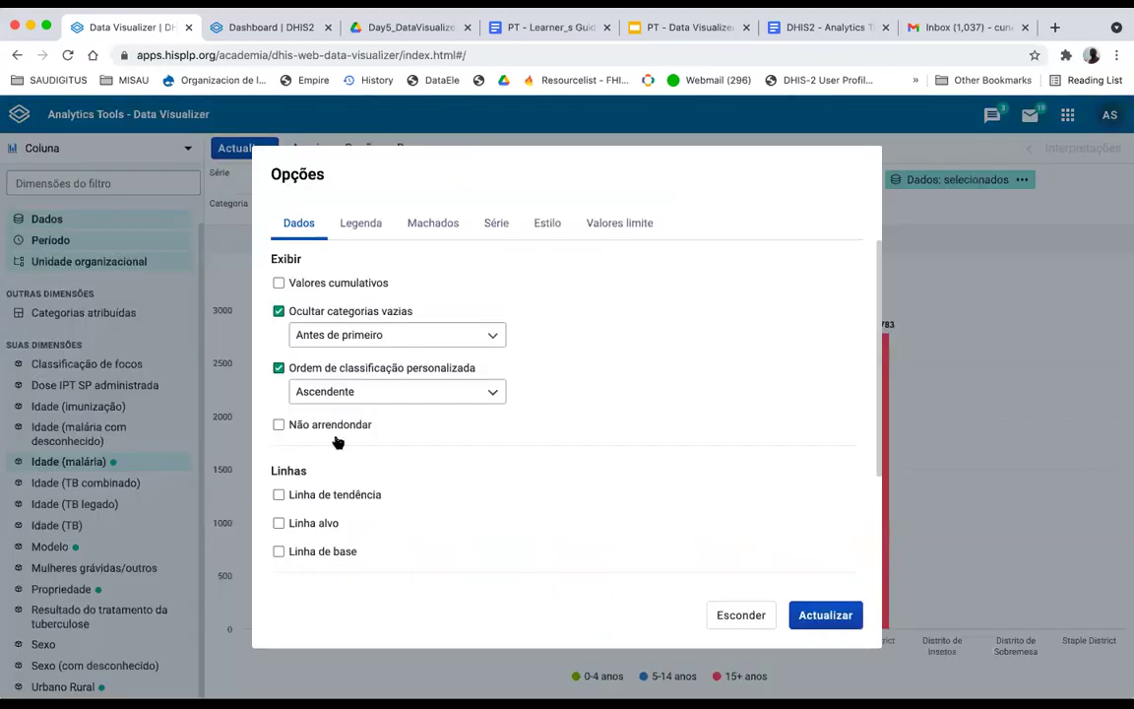
{"action": "left_click", "coordinate": [394, 335]}
{"action": "left_click", "coordinate": [311, 435]}
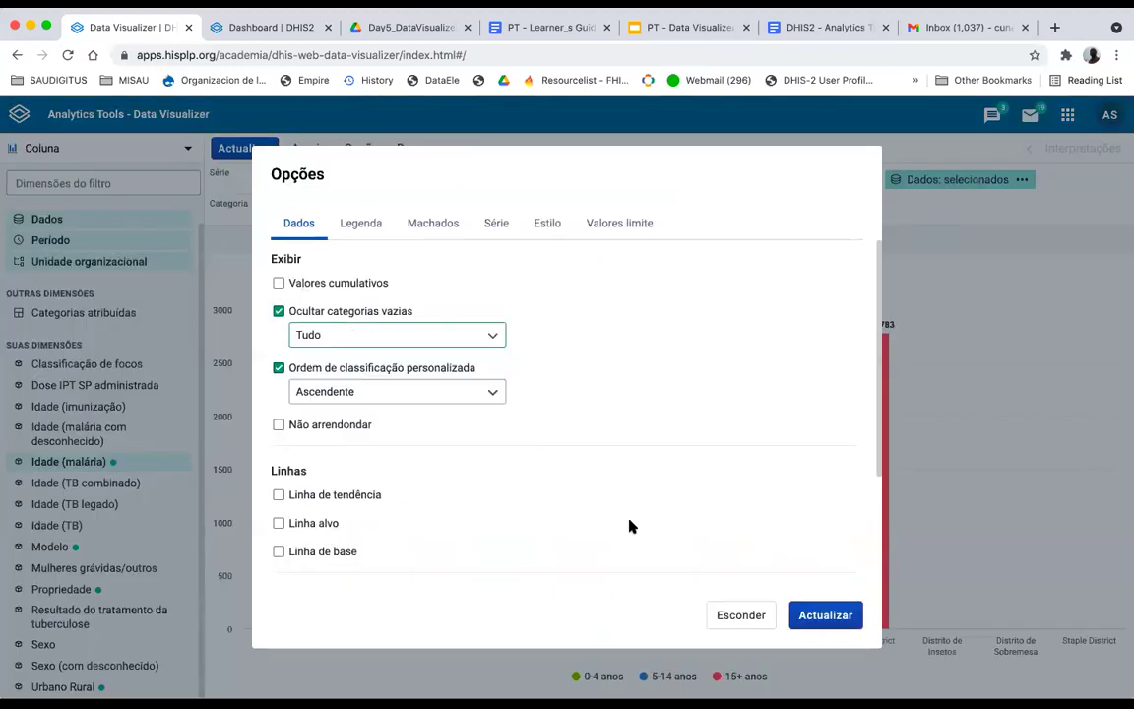
{"action": "left_click", "coordinate": [807, 614]}
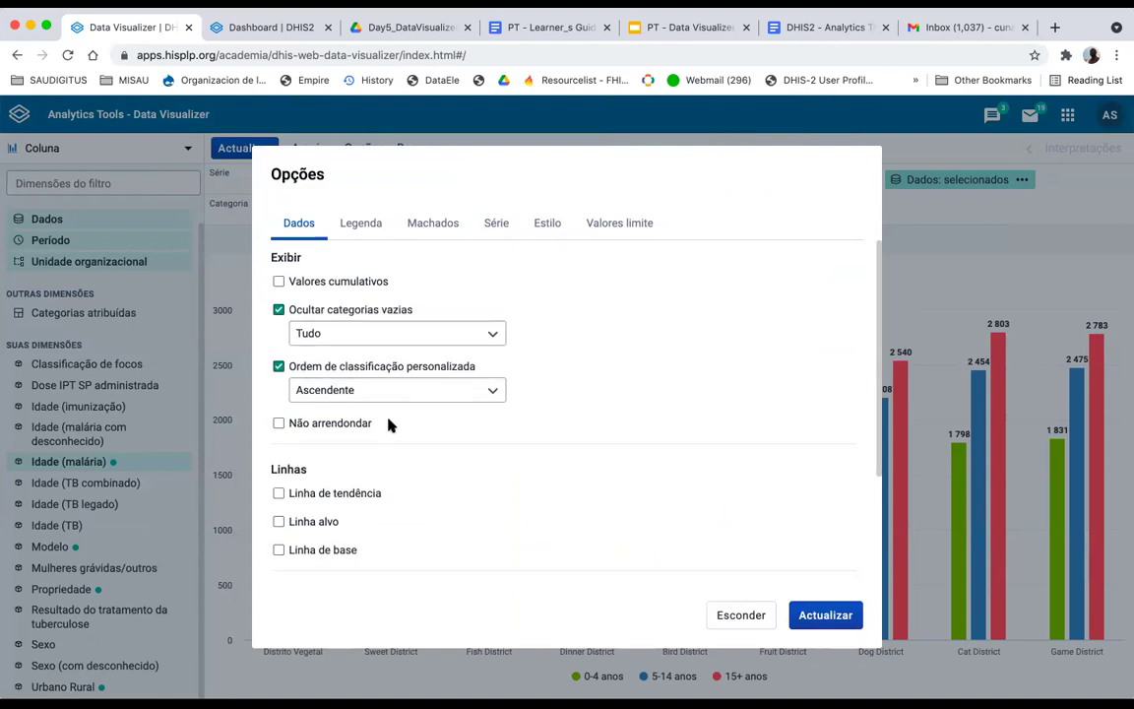
Step: Enable Linha de tendência with the Linear type in the data options and update the chart
{"action": "scroll", "coordinate": [390, 443], "scroll_direction": "down", "scroll_amount": 2}
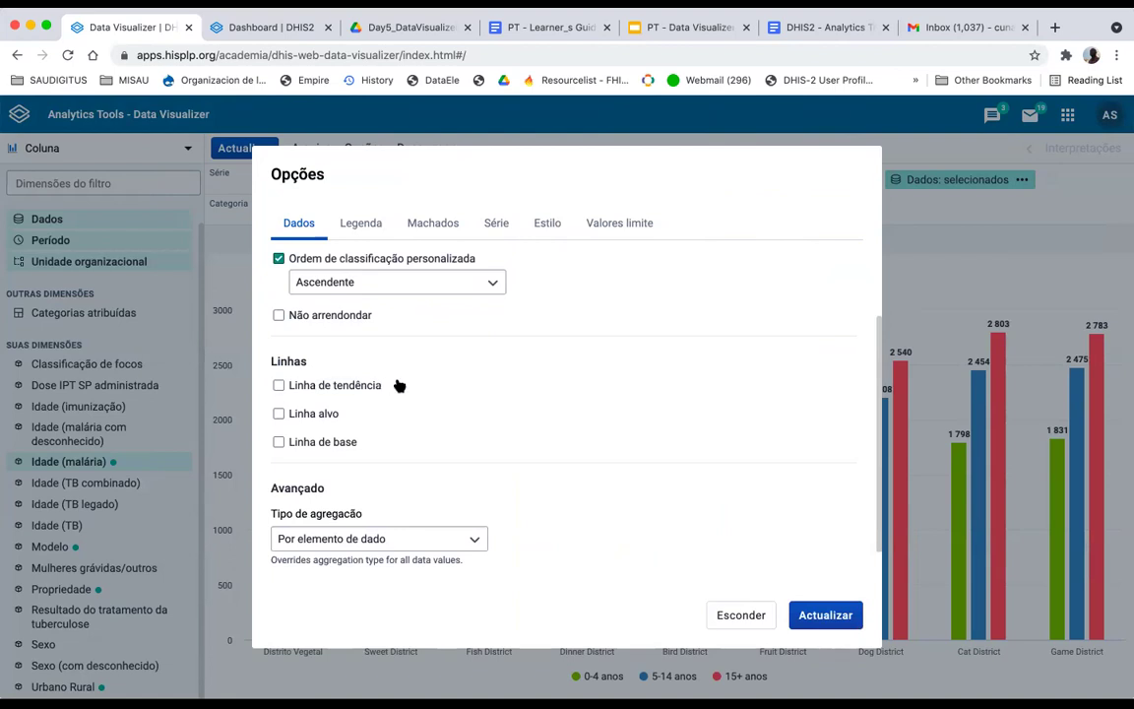
{"action": "left_click", "coordinate": [279, 386]}
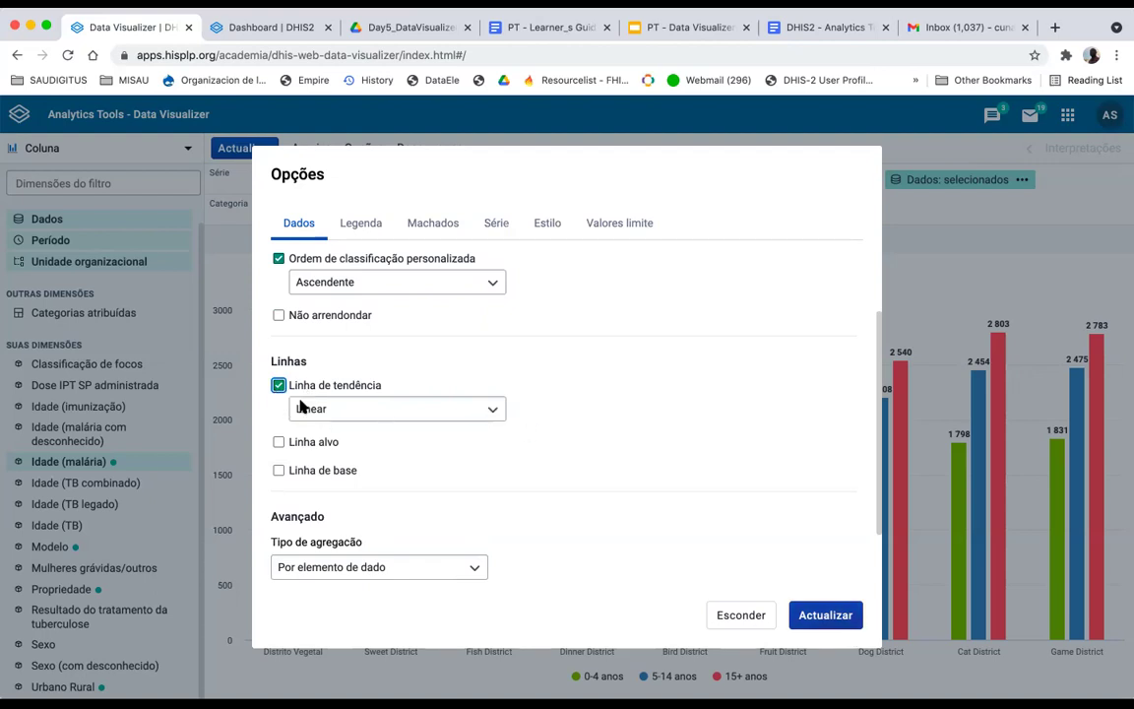
{"action": "left_click", "coordinate": [820, 618]}
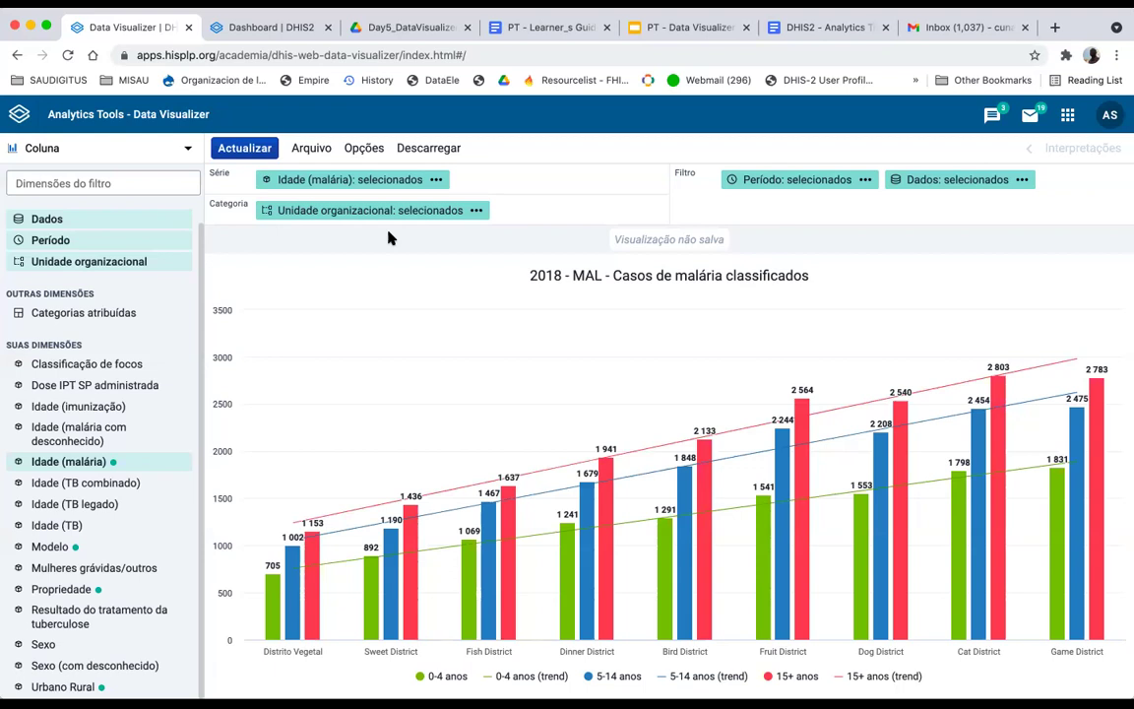
Step: Disable Ocultar categorias vazias, Ordem de classificação personalizada and Linha de tendência in the data options and update the chart
{"action": "left_click", "coordinate": [370, 148]}
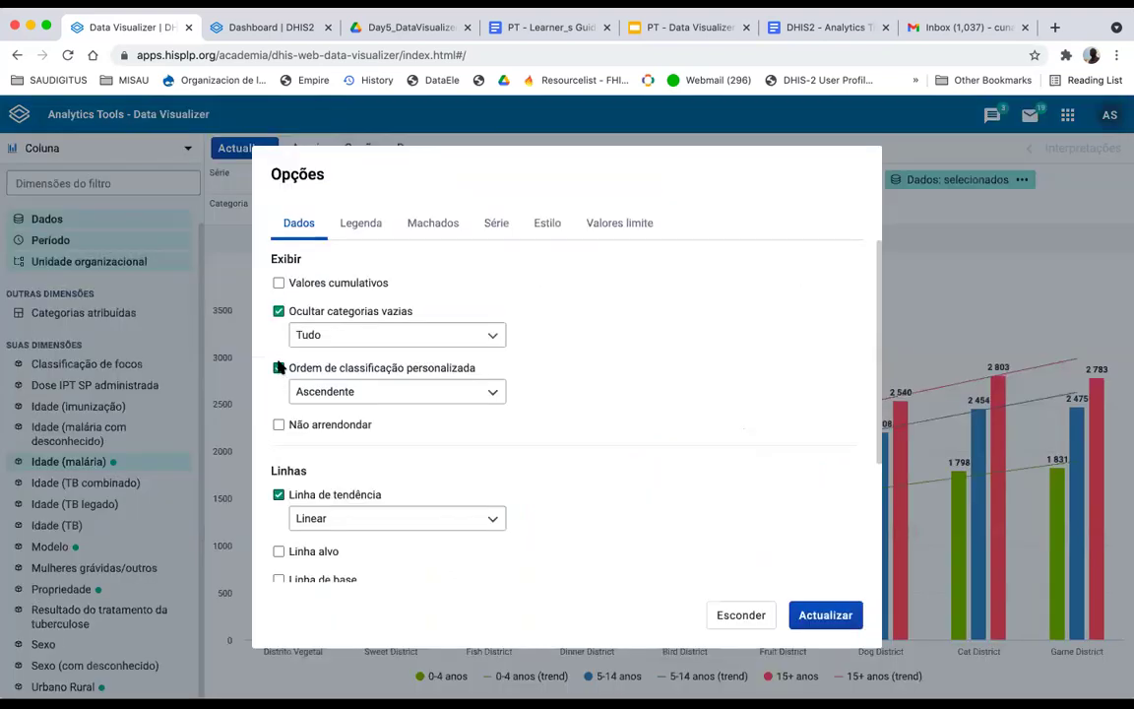
{"action": "left_click", "coordinate": [279, 311]}
{"action": "left_click", "coordinate": [279, 437]}
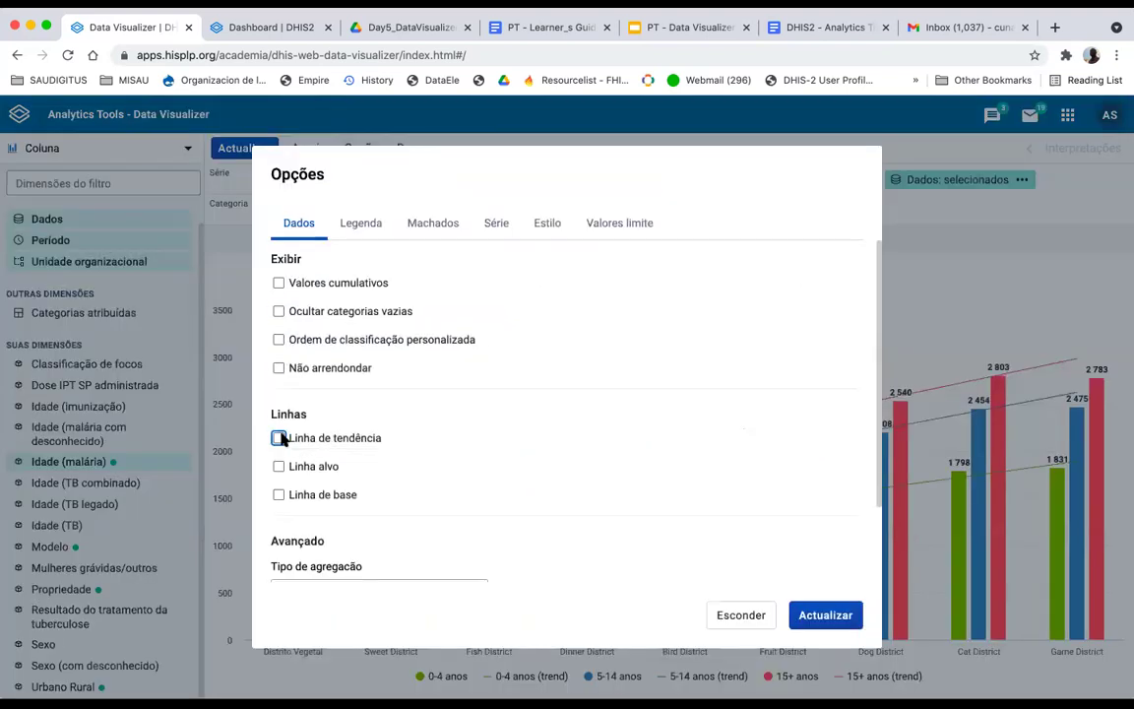
{"action": "left_click", "coordinate": [825, 615]}
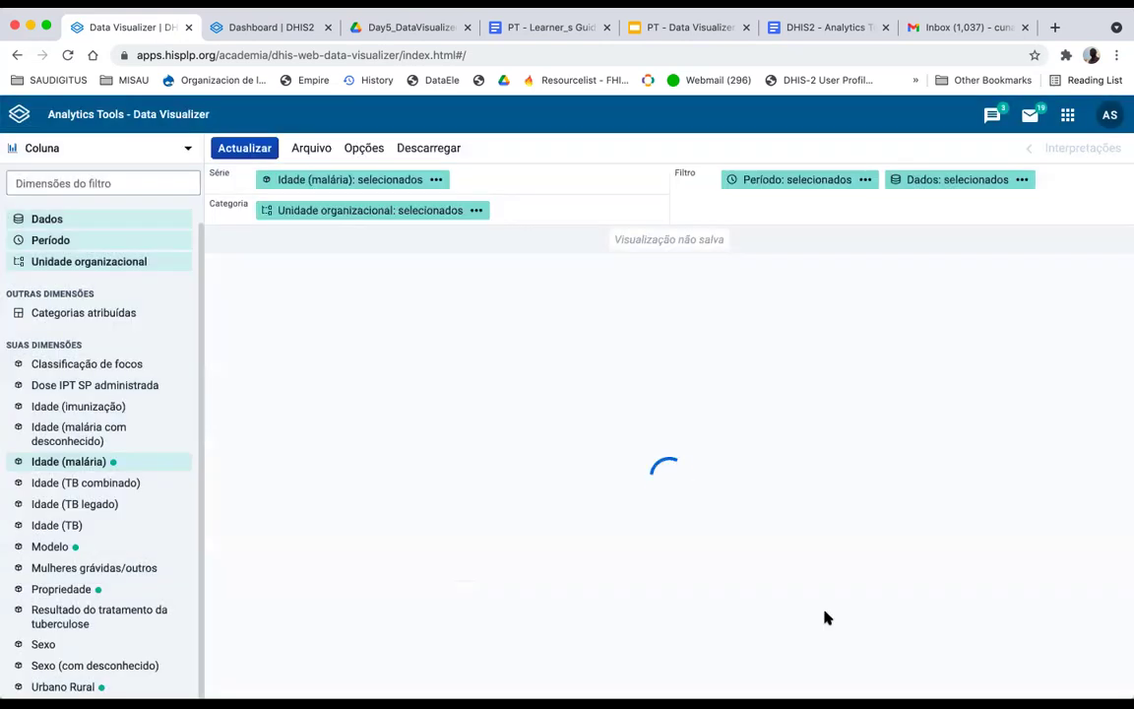
{"action": "left_click", "coordinate": [361, 148]}
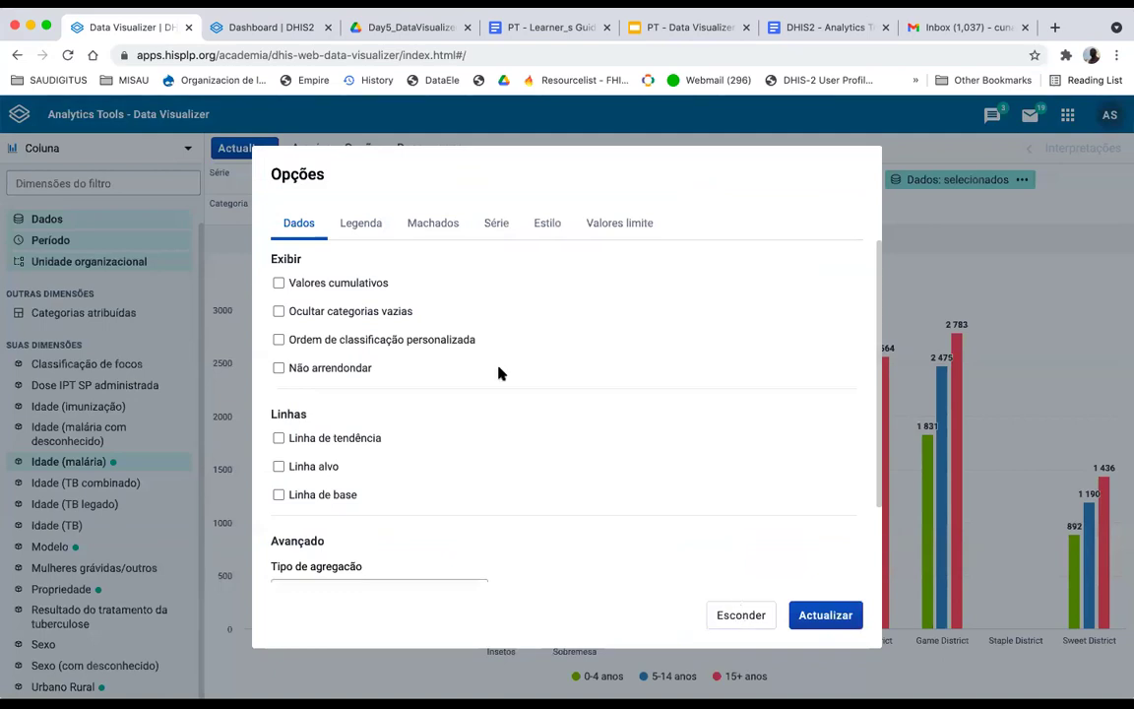
{"action": "key", "text": "Escape"}
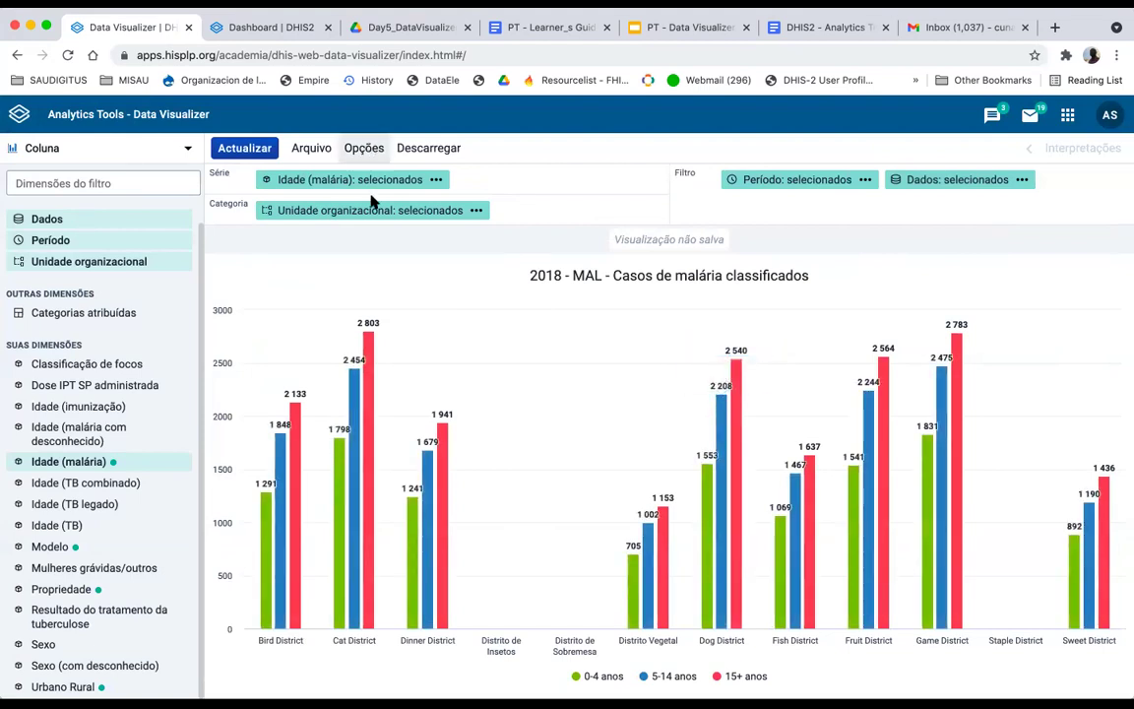
Step: Enable Ocultar categorias vazias set to Tudo and Ordem de classificação personalizada set to Ascendente, and update the chart
{"action": "left_click", "coordinate": [363, 148]}
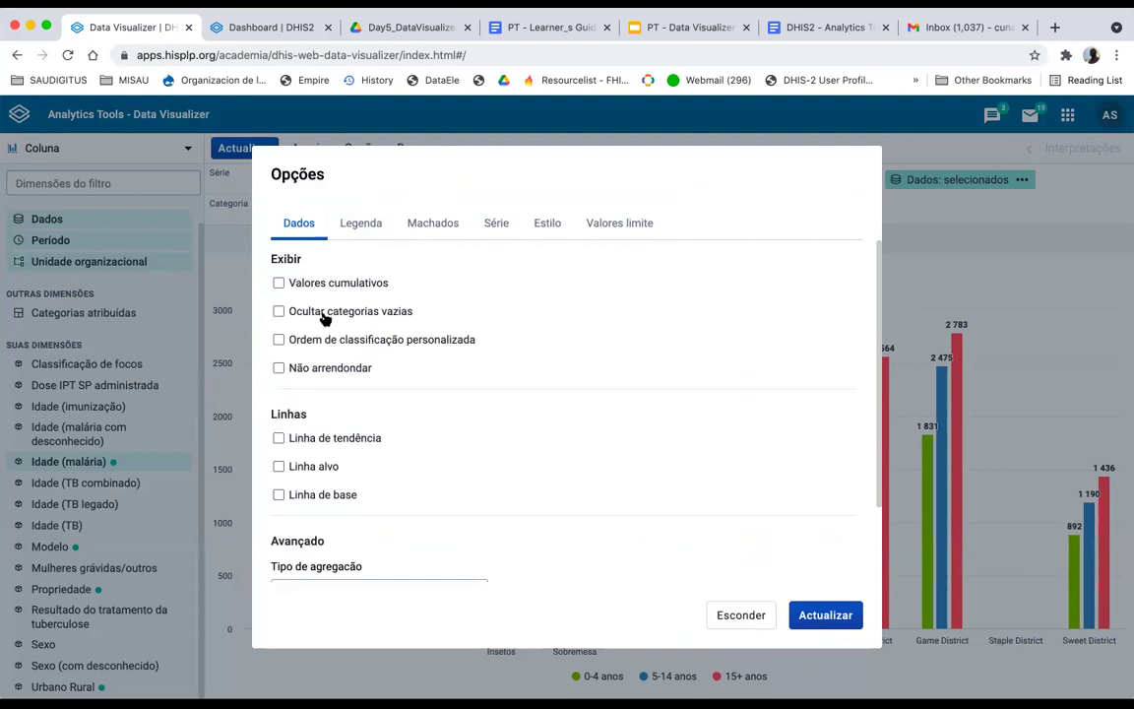
{"action": "left_click", "coordinate": [278, 311]}
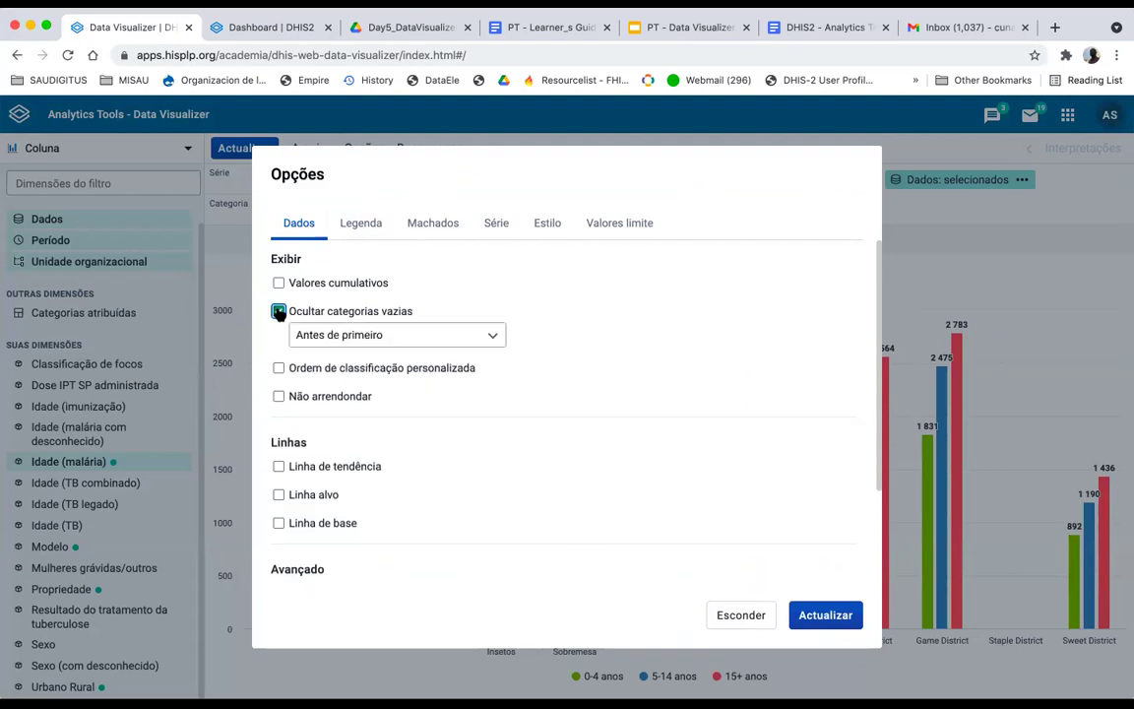
{"action": "left_click", "coordinate": [380, 335]}
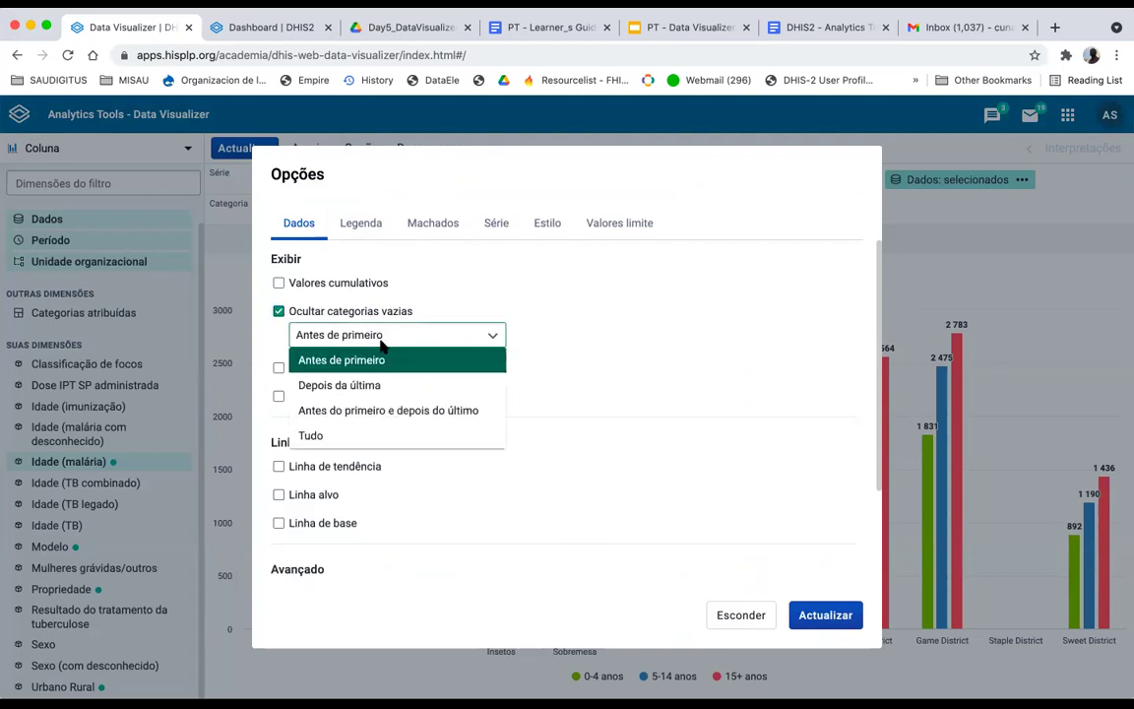
{"action": "left_click", "coordinate": [401, 435]}
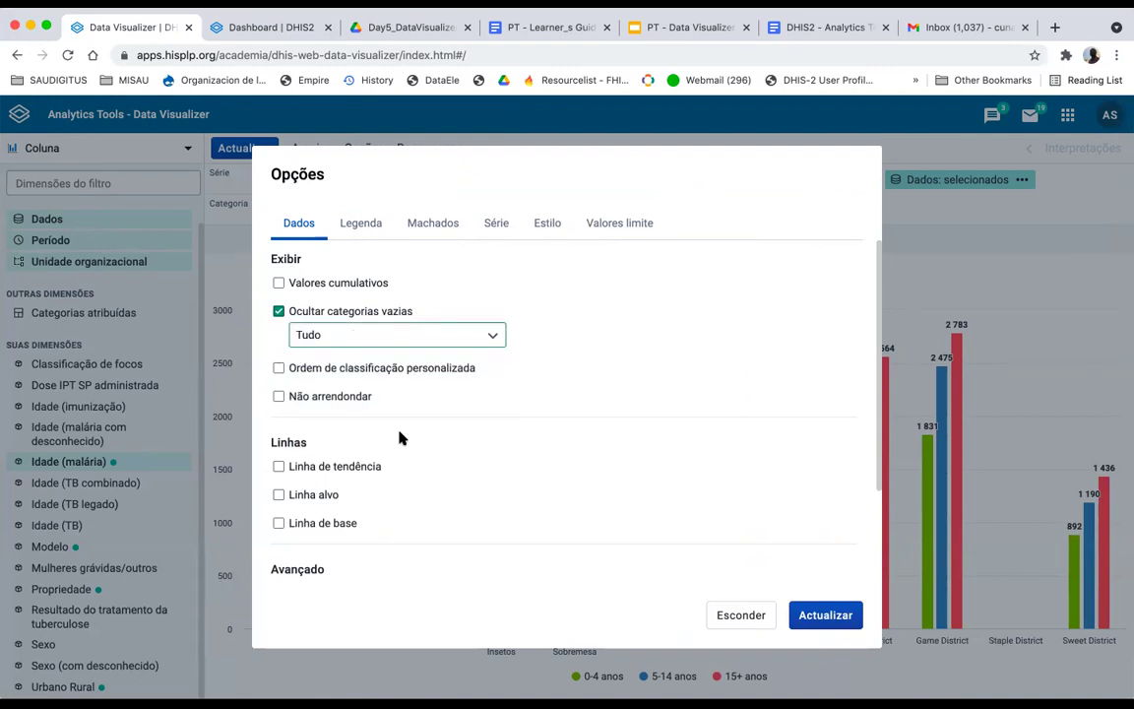
{"action": "left_click", "coordinate": [279, 370]}
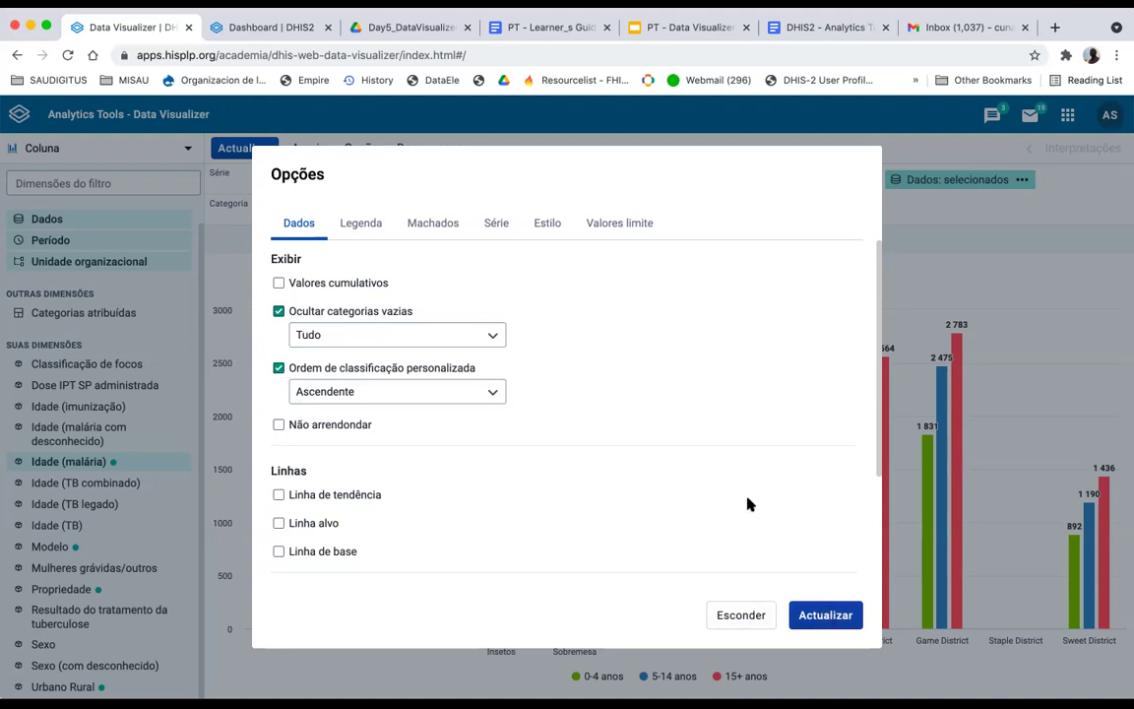
{"action": "key", "text": "Return"}
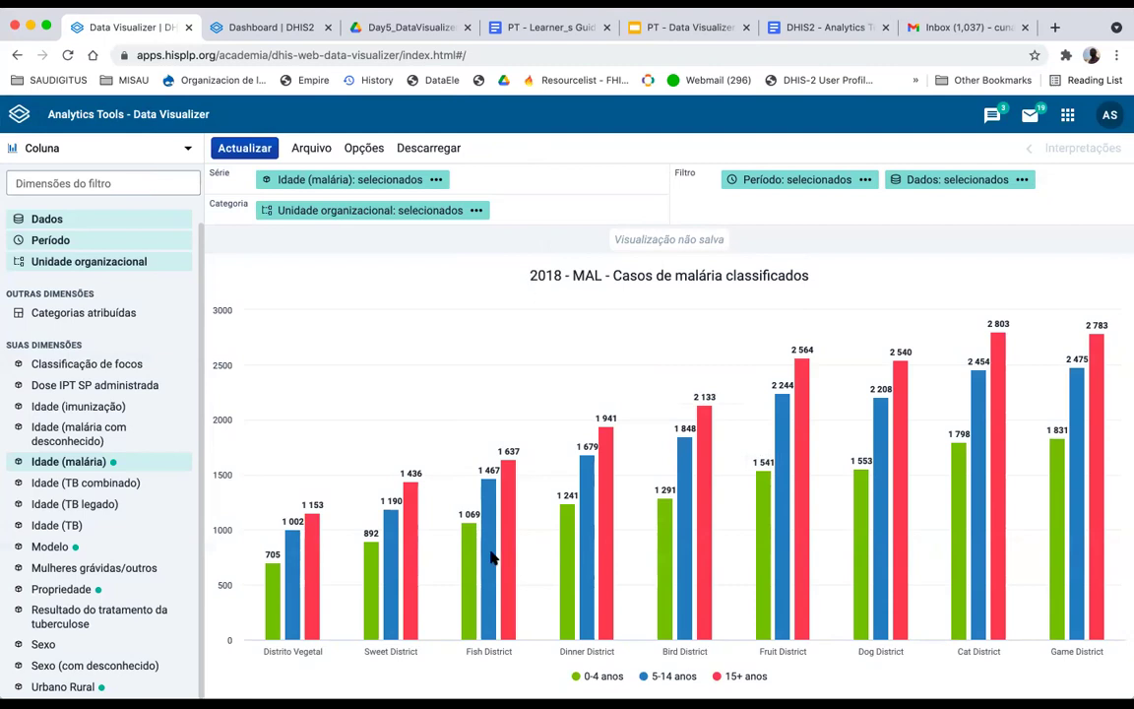
{"action": "mouse_move", "coordinate": [482, 562]}
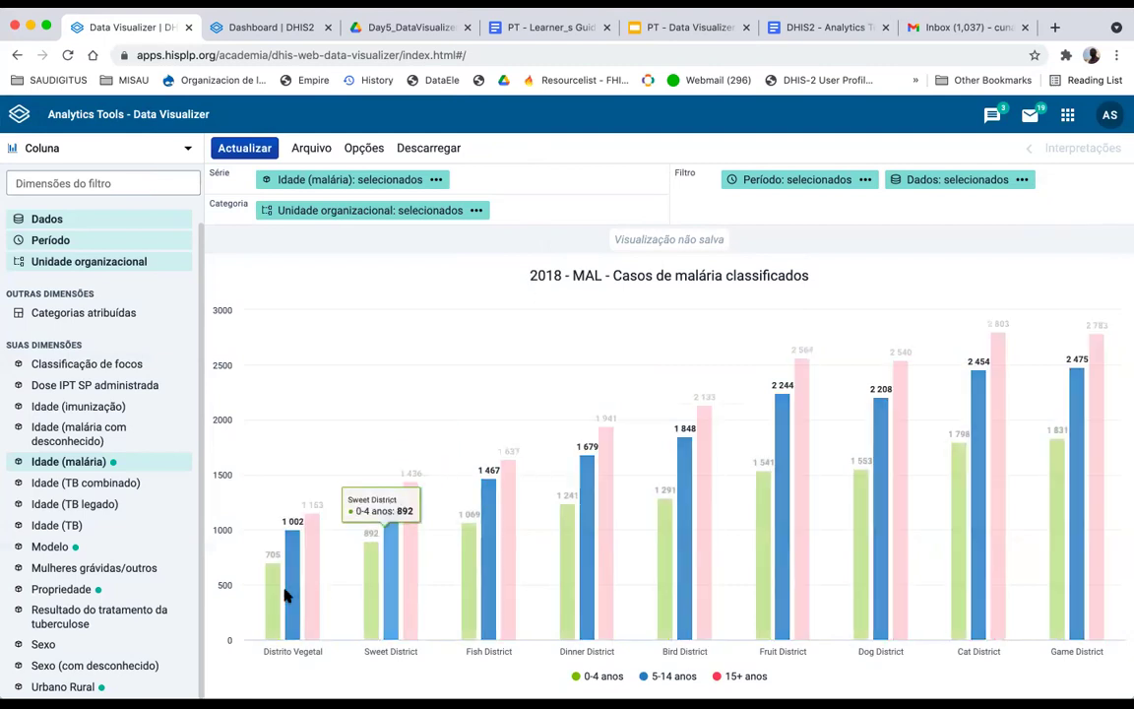
{"action": "mouse_move", "coordinate": [279, 597]}
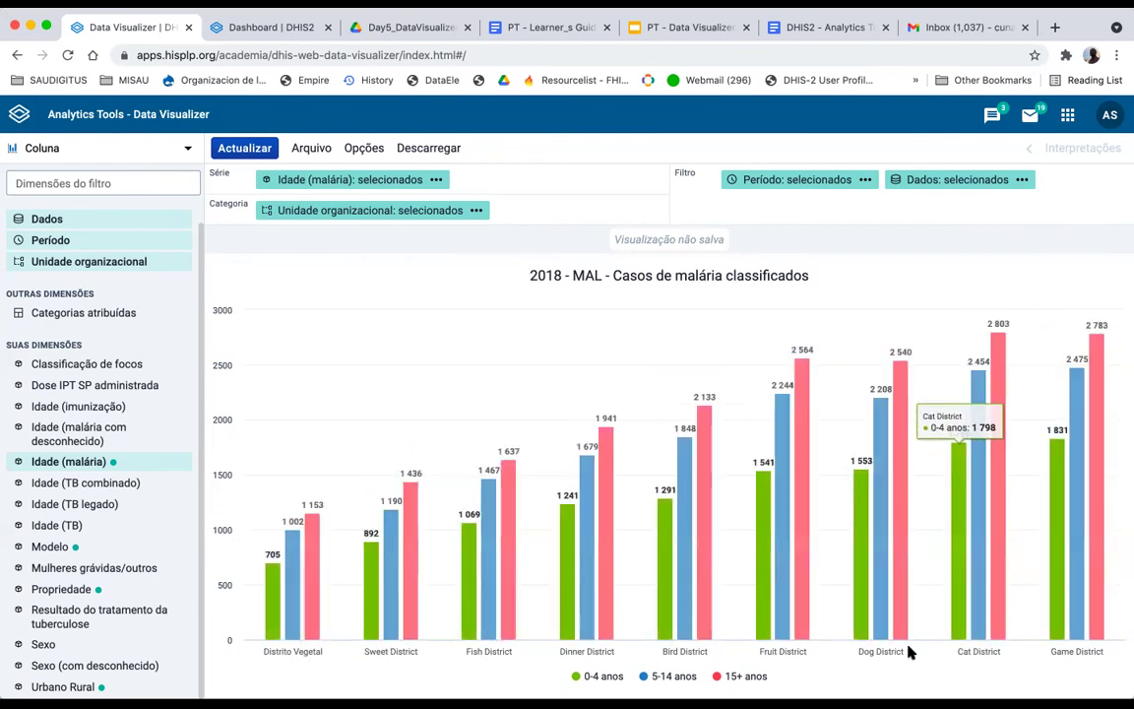
Step: Add a Linear trend line to the sorted malaria chart through the data options and update it
{"action": "left_click", "coordinate": [363, 147]}
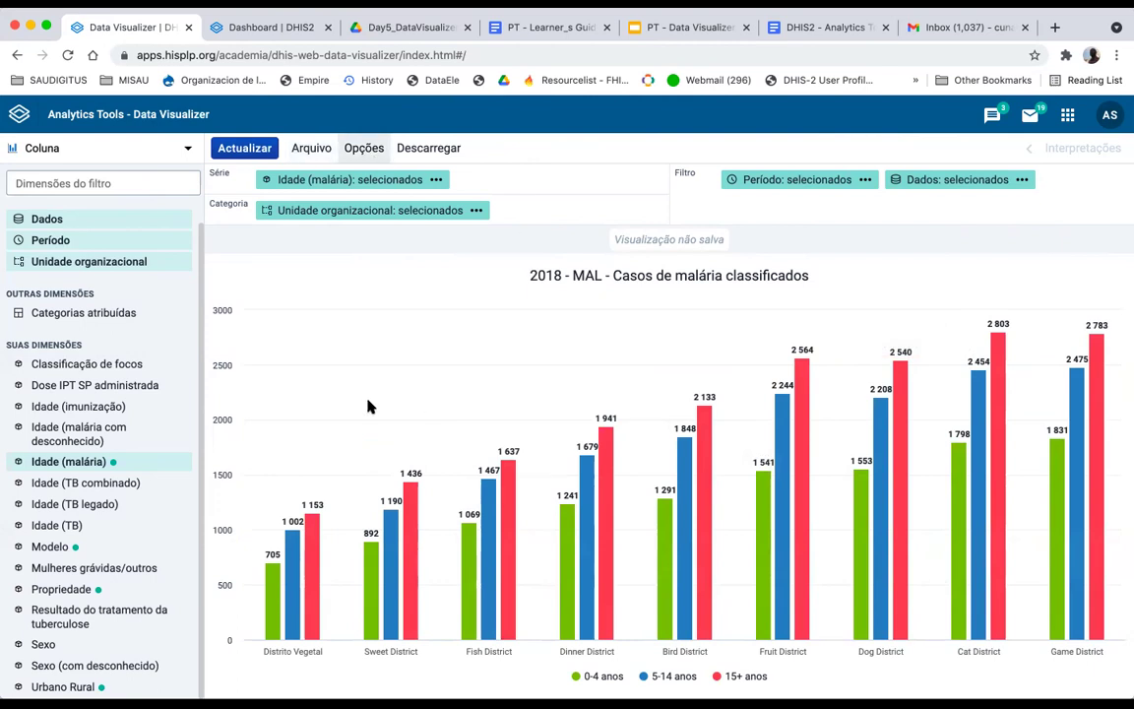
{"action": "scroll", "coordinate": [426, 487], "scroll_direction": "down", "scroll_amount": 3}
{"action": "scroll", "coordinate": [425, 486], "scroll_direction": "up", "scroll_amount": 3}
{"action": "scroll", "coordinate": [424, 484], "scroll_direction": "down", "scroll_amount": 2}
{"action": "scroll", "coordinate": [424, 484], "scroll_direction": "down", "scroll_amount": 3}
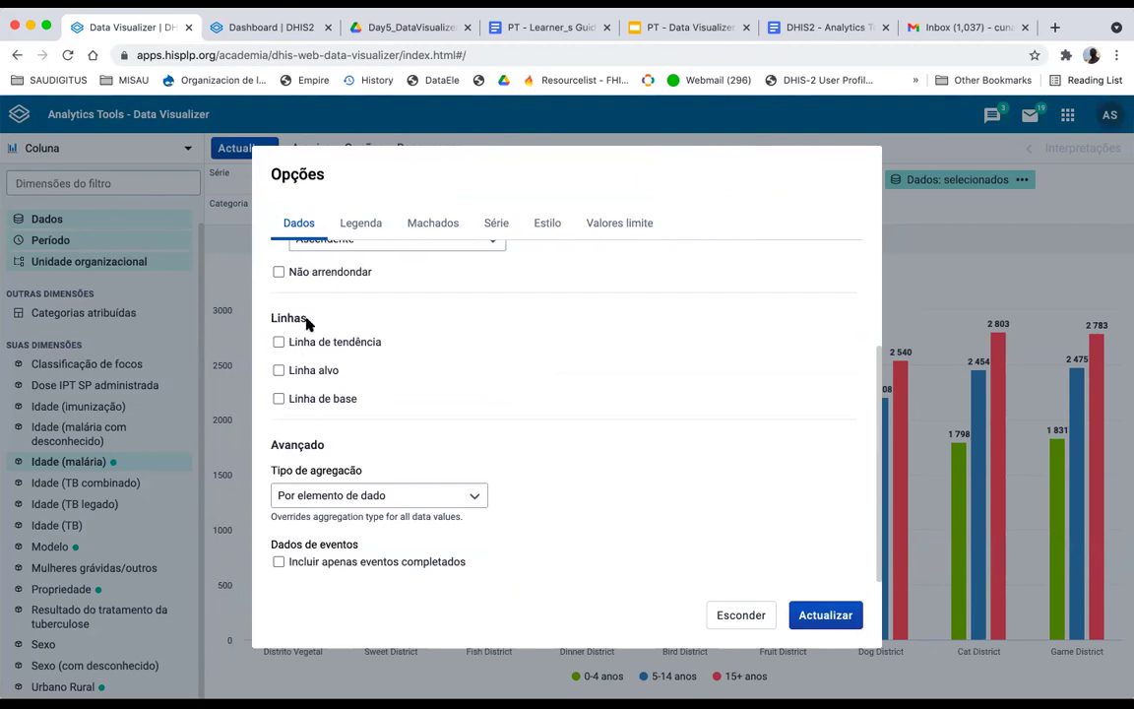
{"action": "double_click", "coordinate": [276, 320]}
{"action": "left_click", "coordinate": [279, 343]}
{"action": "left_click", "coordinate": [354, 366]}
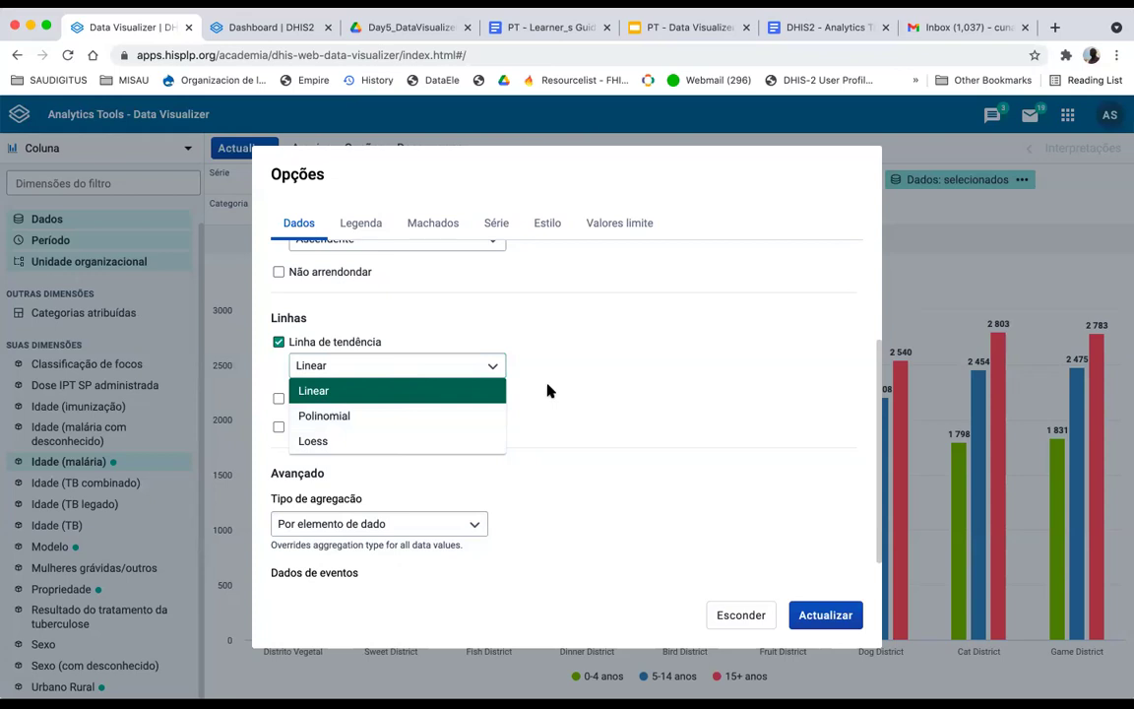
{"action": "left_click", "coordinate": [358, 363]}
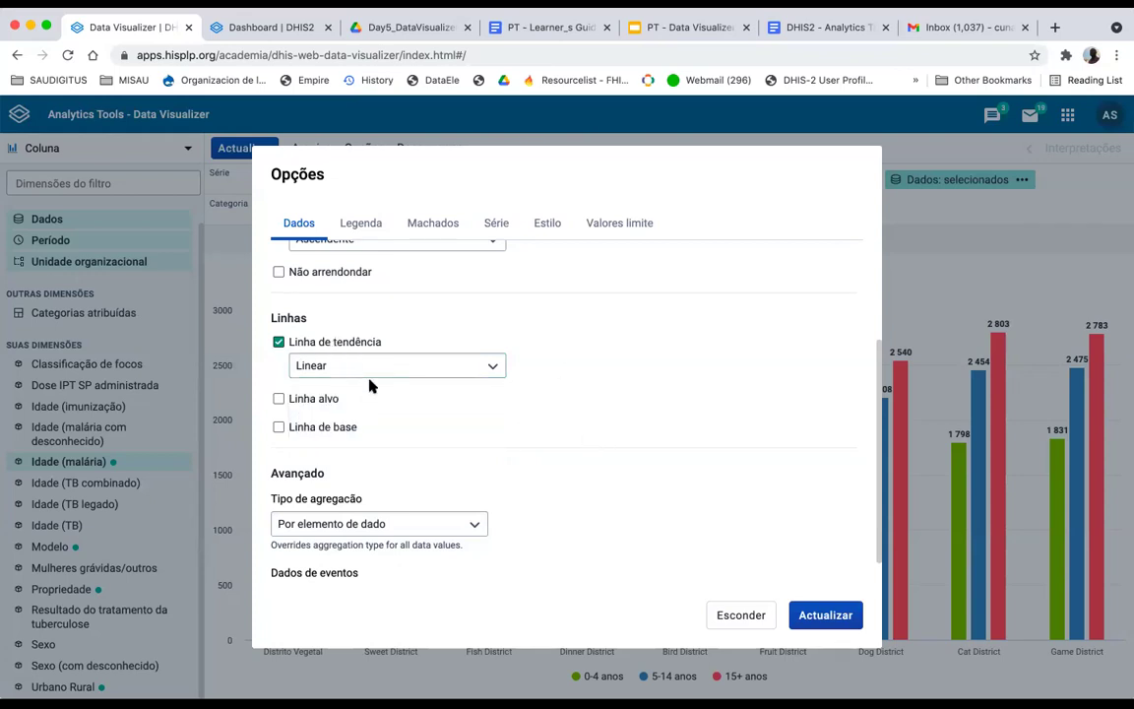
{"action": "left_click", "coordinate": [826, 616]}
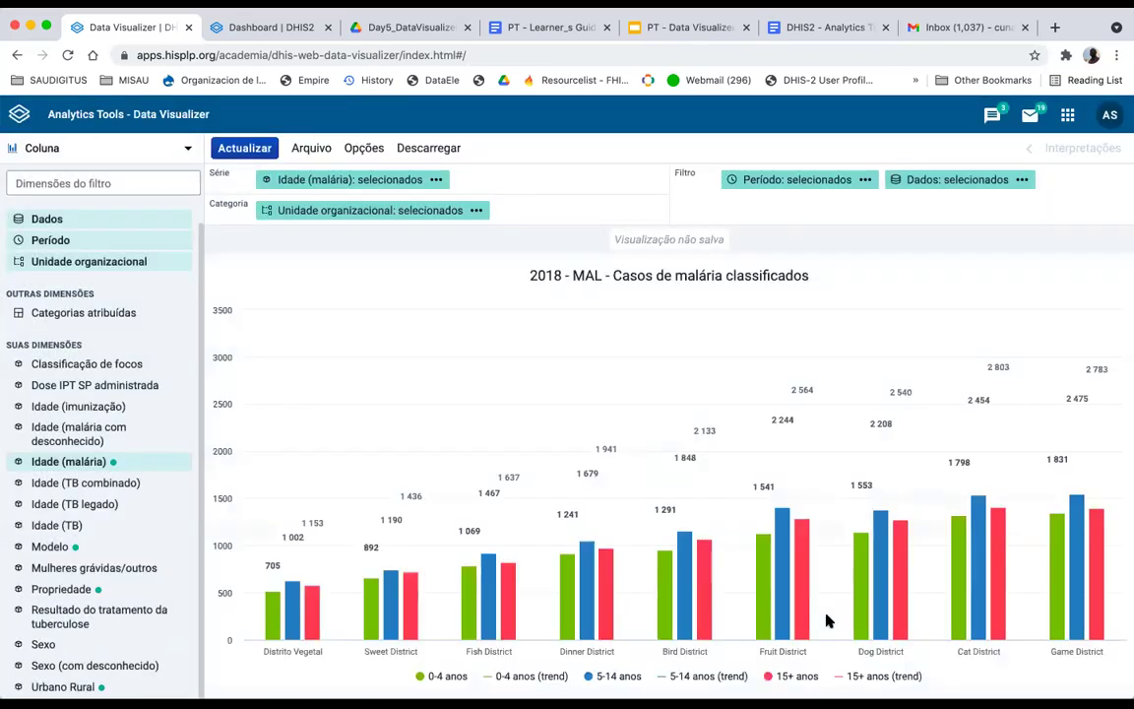
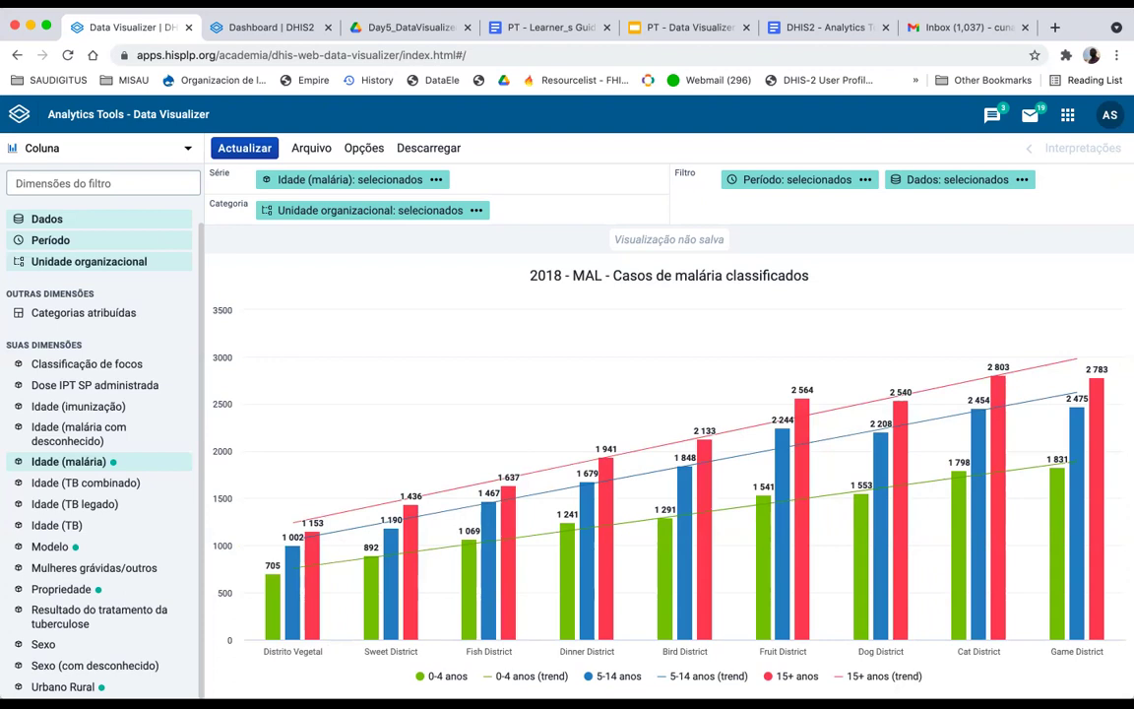
Step: Hide the 0-4 anos trend line and the 5-14 anos series on the chart, and show both again
{"action": "left_click", "coordinate": [514, 678]}
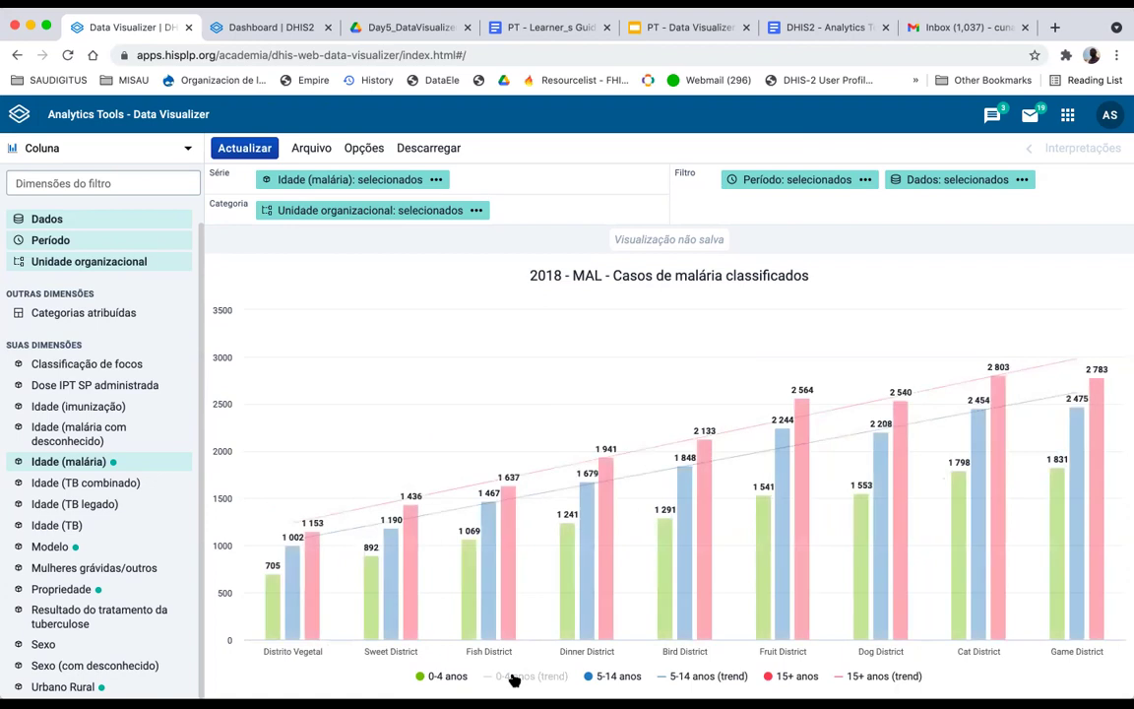
{"action": "left_click", "coordinate": [613, 677]}
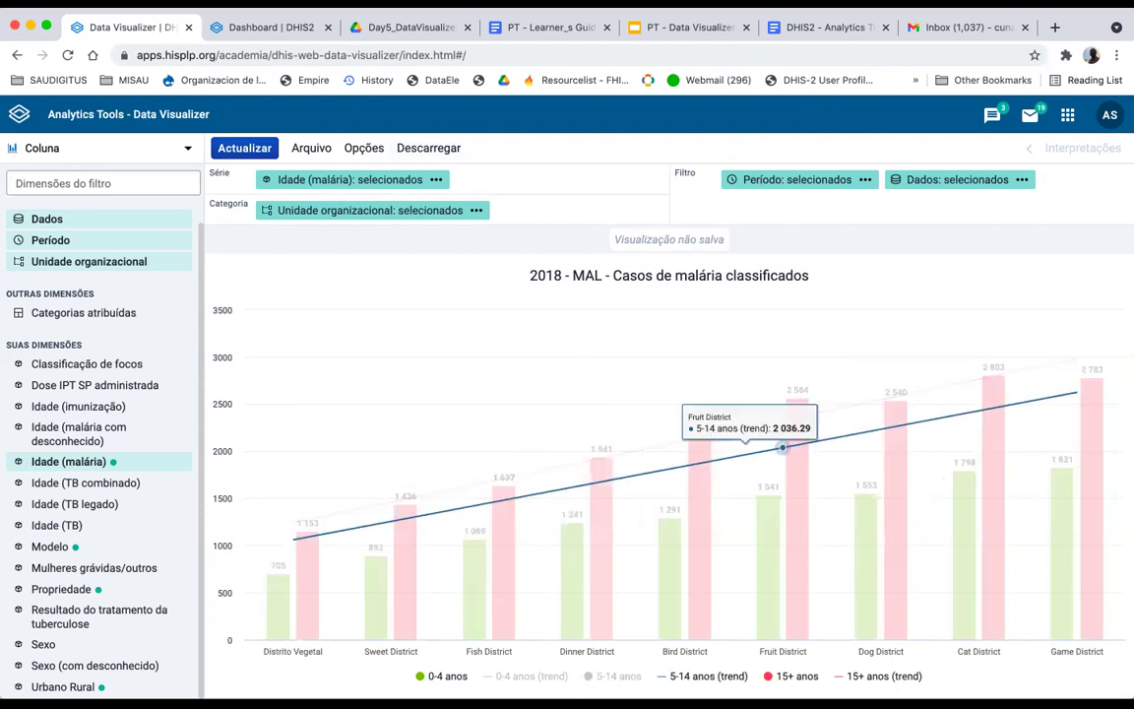
{"action": "left_click", "coordinate": [521, 678]}
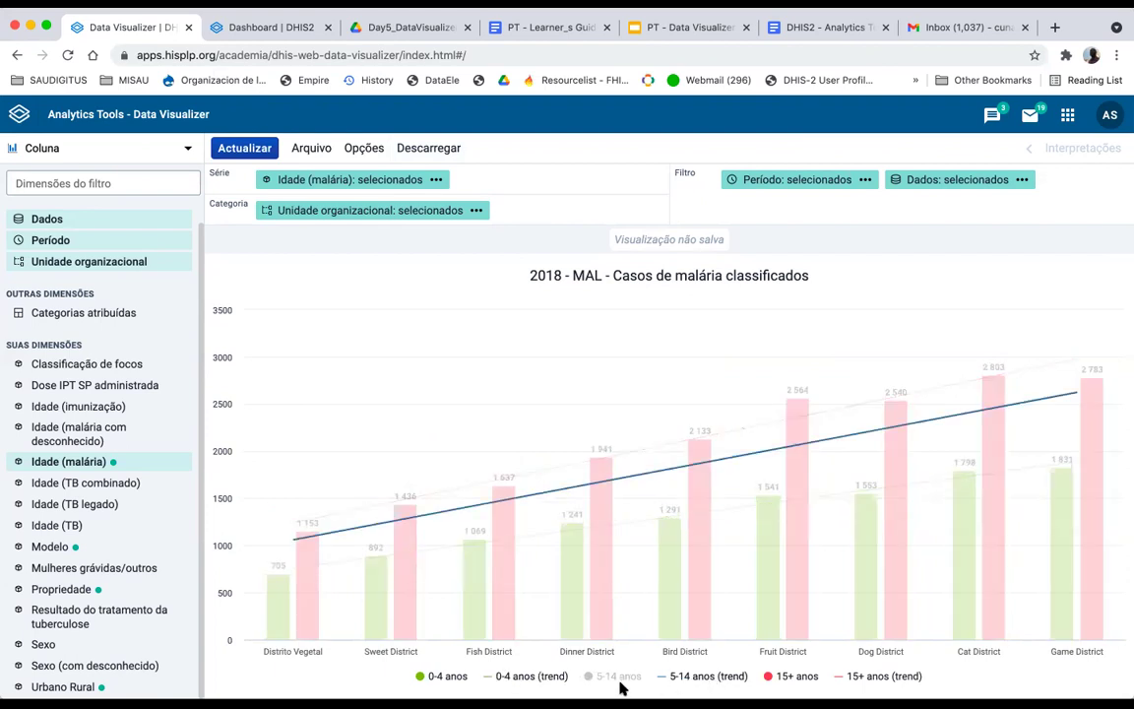
{"action": "left_click", "coordinate": [611, 678]}
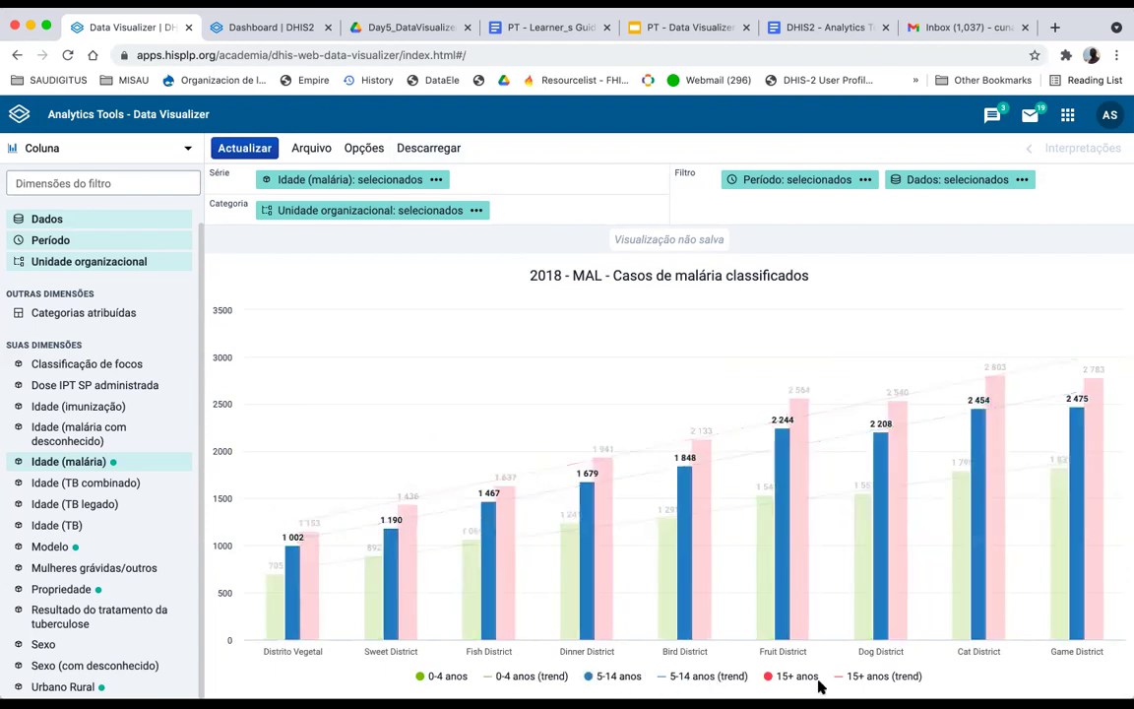
Step: Isolate the 0-4 anos series and its trend line by hiding the 5-14 anos and 15+ anos series and trends
{"action": "left_click", "coordinate": [800, 678]}
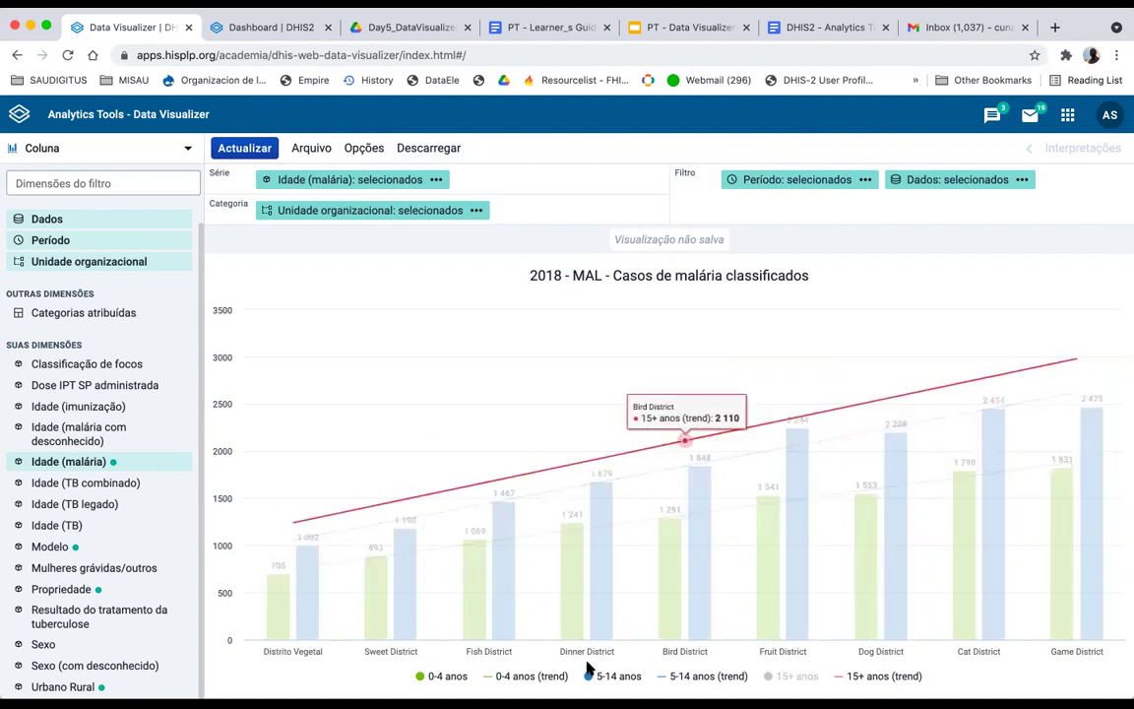
{"action": "left_click", "coordinate": [690, 679]}
{"action": "left_click", "coordinate": [873, 679]}
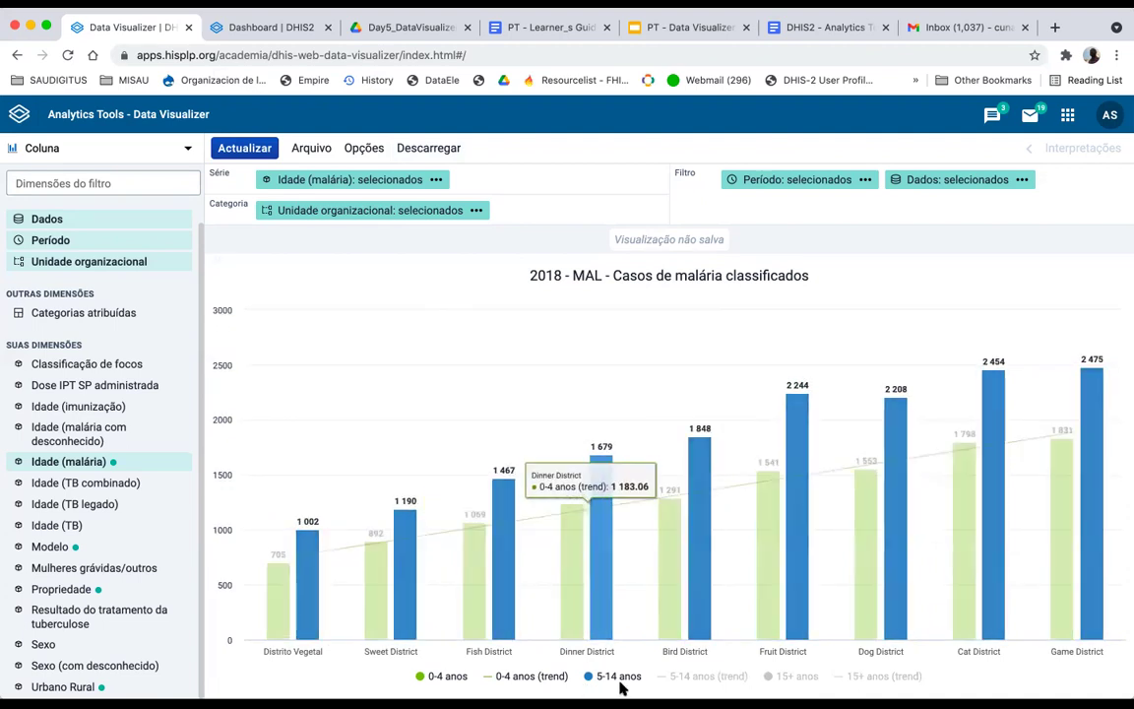
{"action": "left_click", "coordinate": [620, 677]}
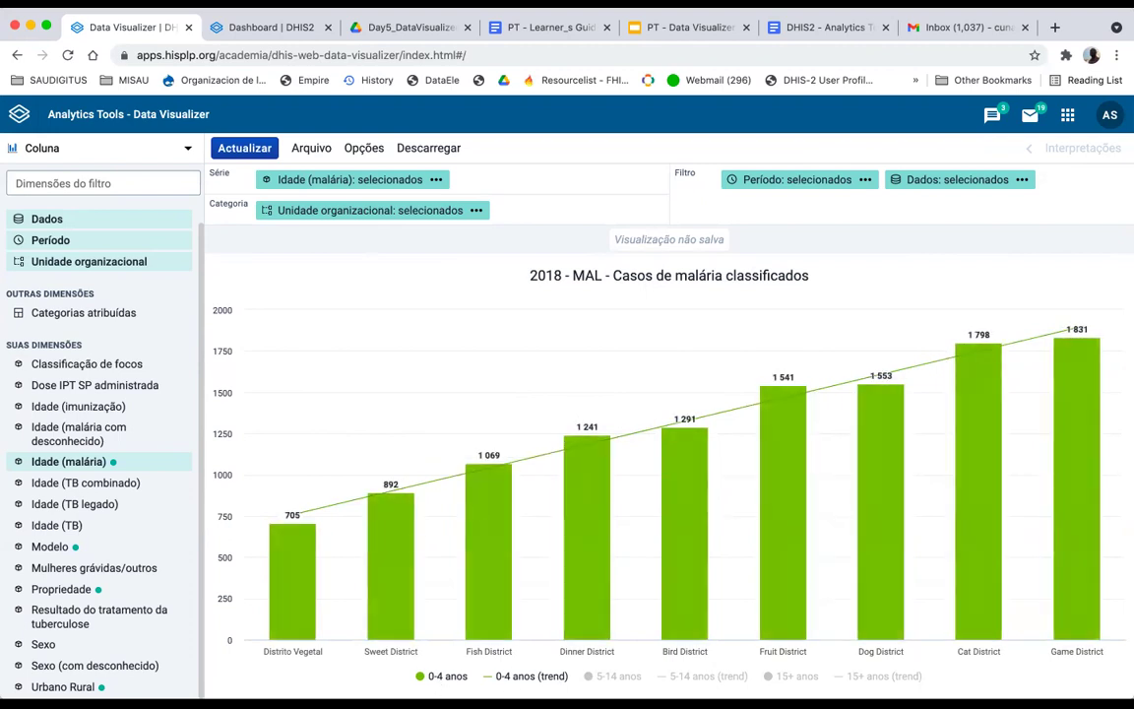
Step: Hide the 0-4 anos series and trend, and show only the 5-14 anos series with its trend line
{"action": "left_click", "coordinate": [517, 678]}
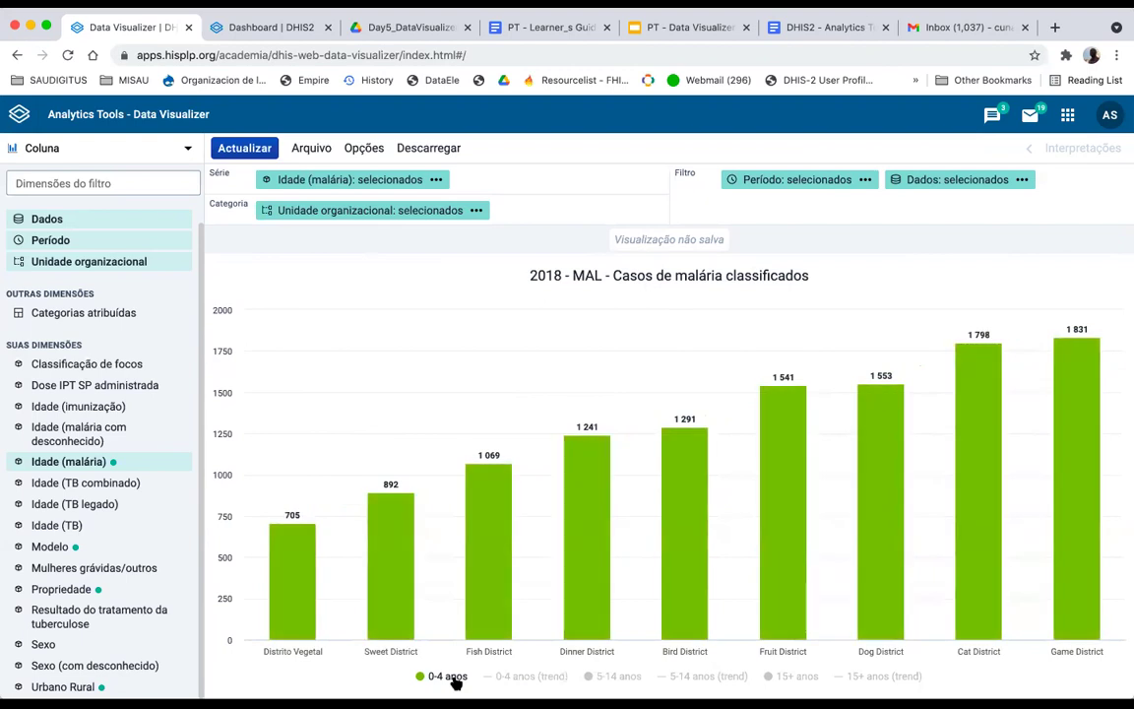
{"action": "left_click", "coordinate": [450, 678]}
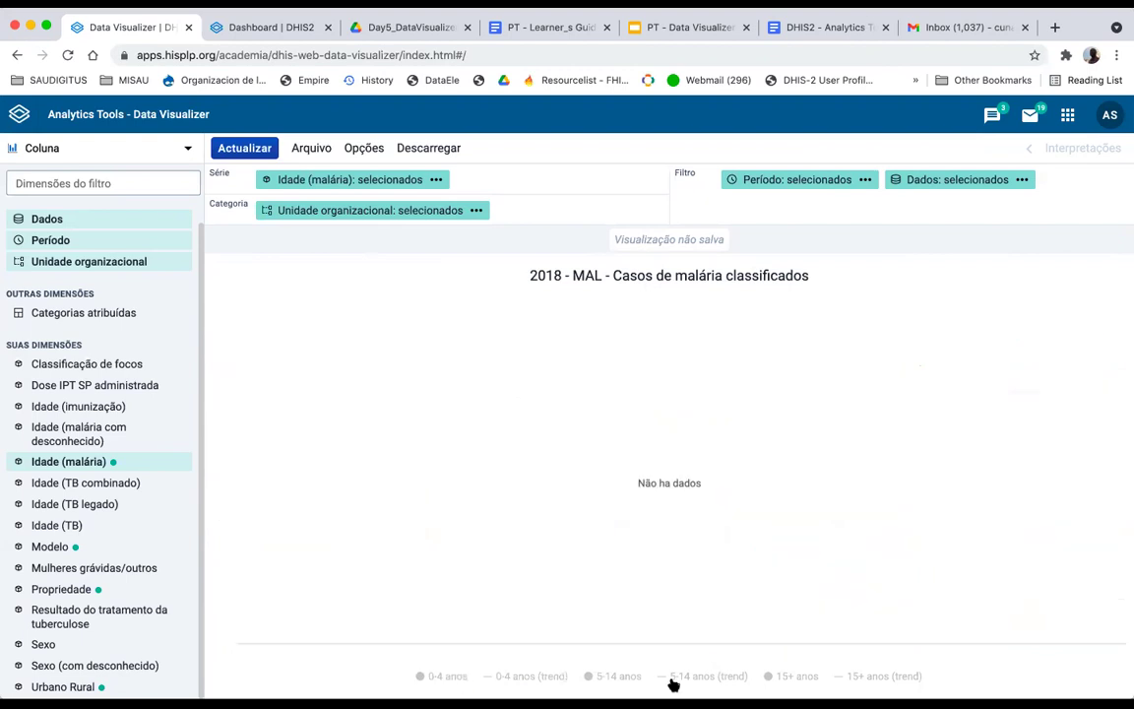
{"action": "left_click", "coordinate": [620, 678]}
{"action": "left_click", "coordinate": [694, 678]}
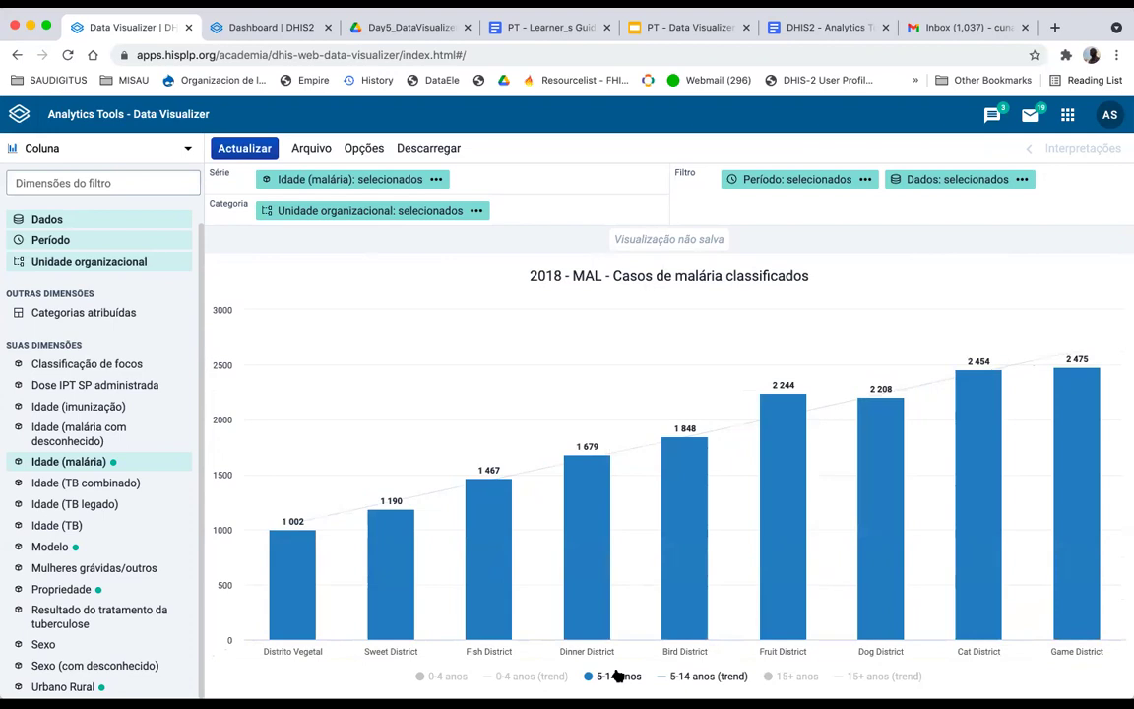
Step: Show the 0-4 anos and 15+ anos series and their trend lines on the chart again
{"action": "left_click", "coordinate": [443, 676]}
{"action": "left_click", "coordinate": [513, 679]}
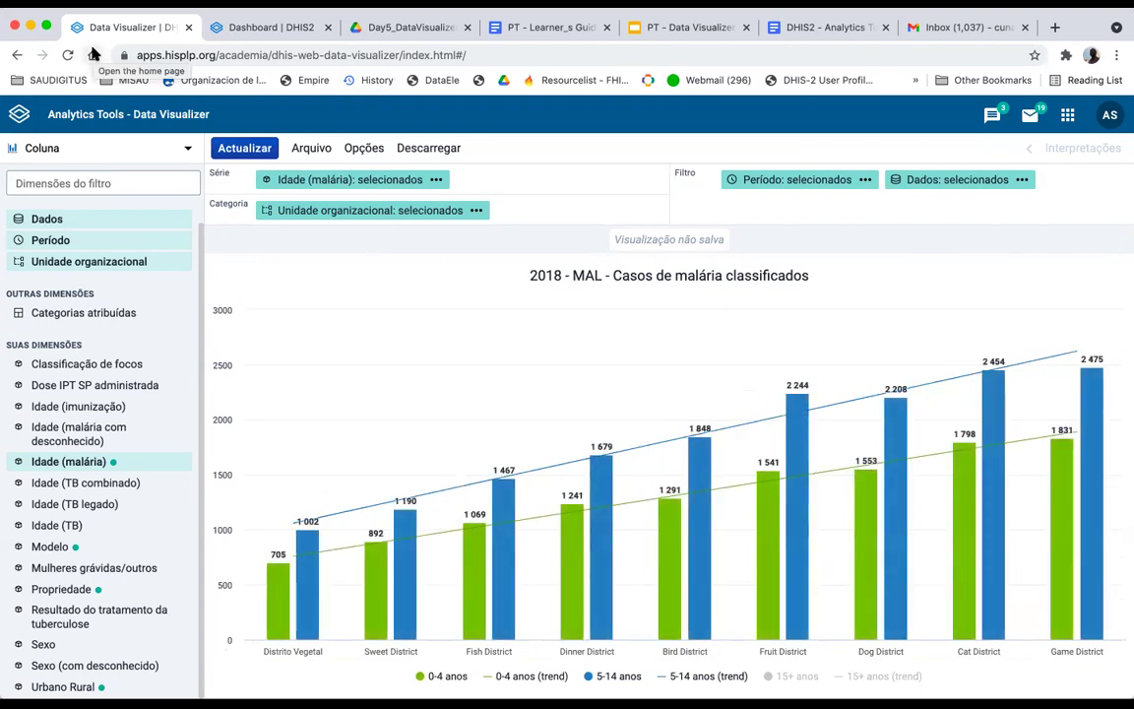
{"action": "left_click", "coordinate": [796, 677]}
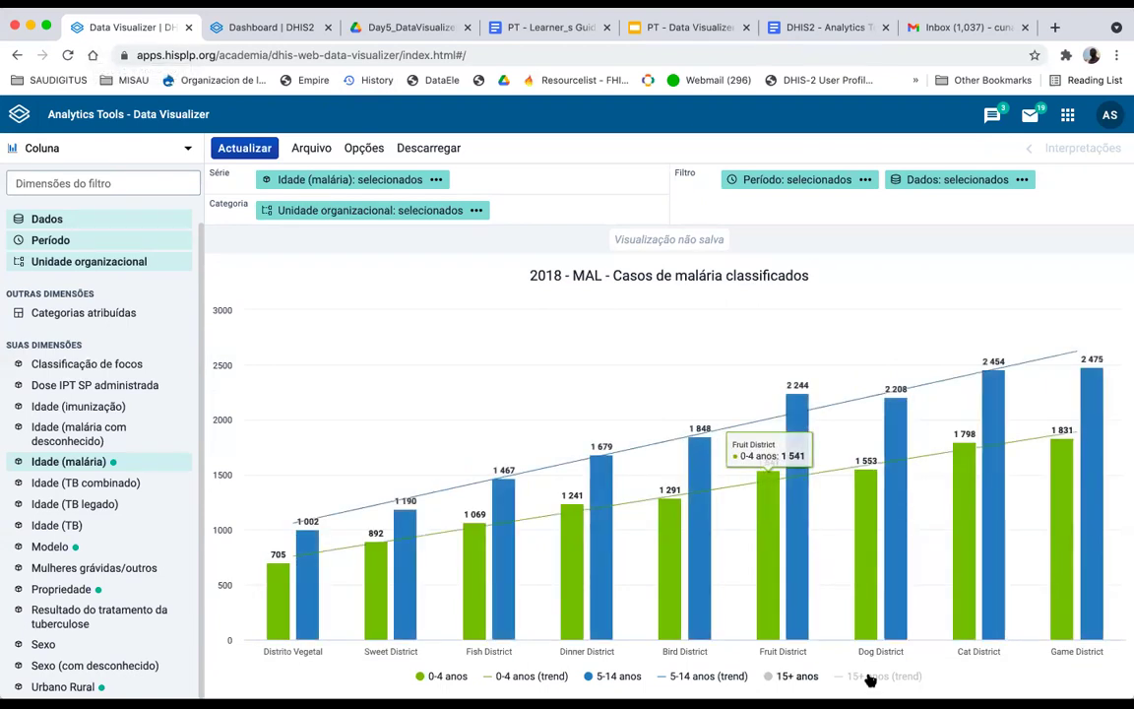
{"action": "left_click", "coordinate": [871, 676]}
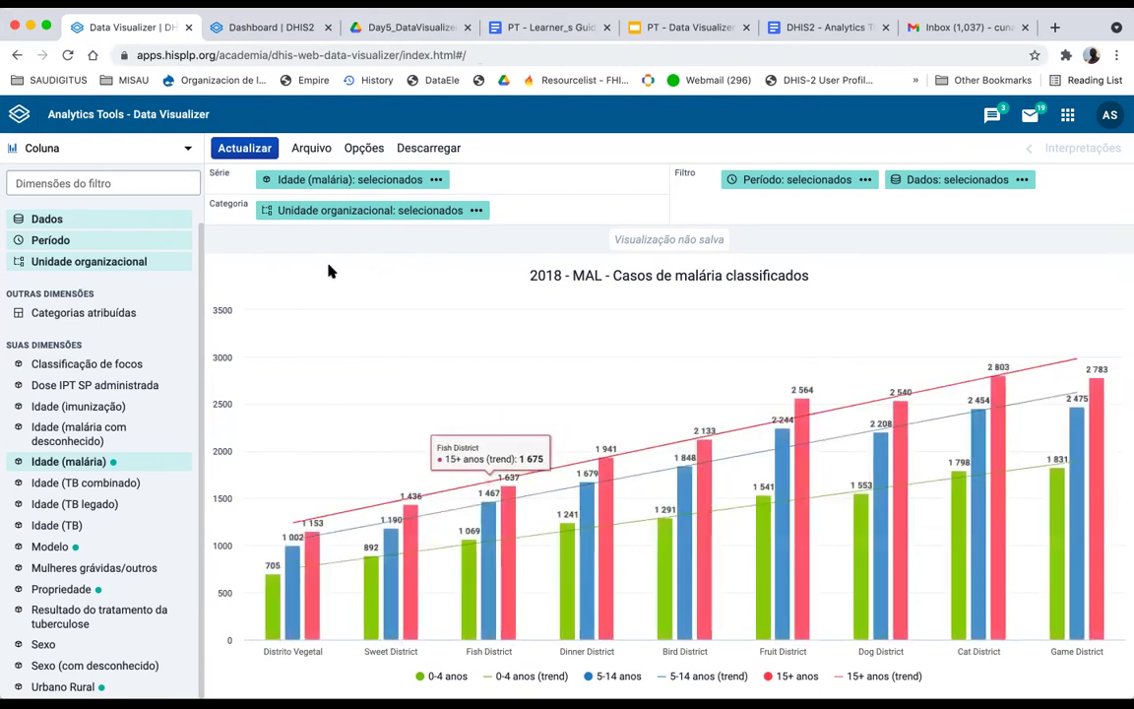
Step: Turn off the trend line in the chart's data options and update the chart
{"action": "left_click", "coordinate": [361, 147]}
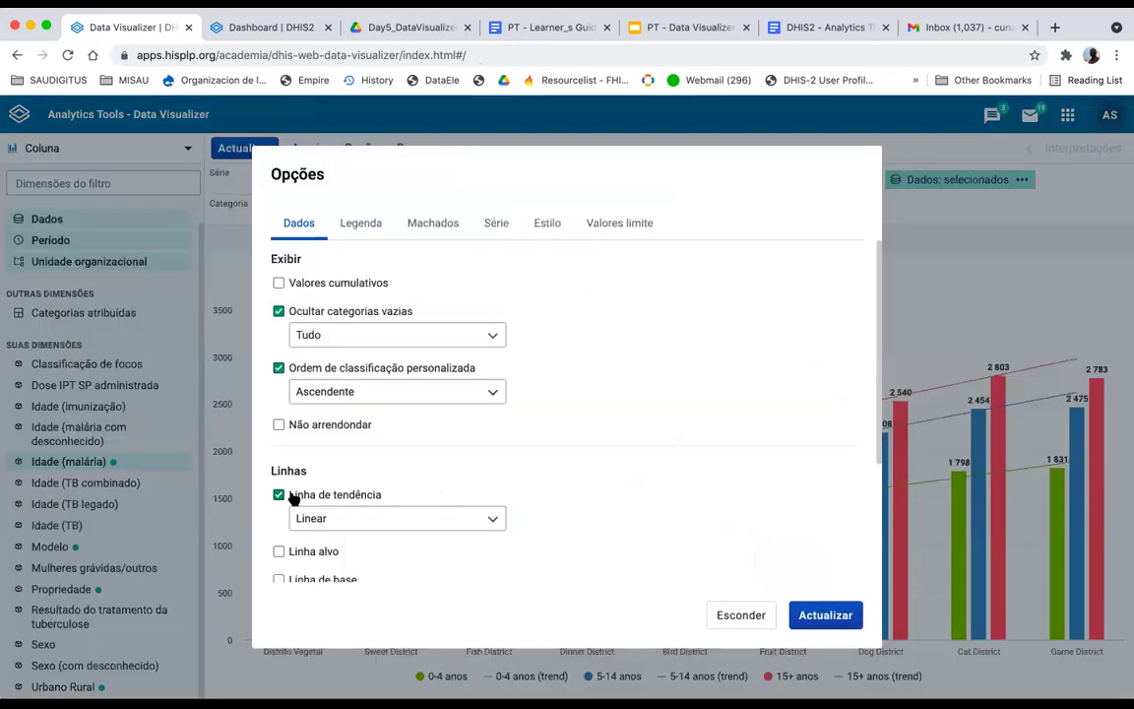
{"action": "left_click", "coordinate": [278, 447]}
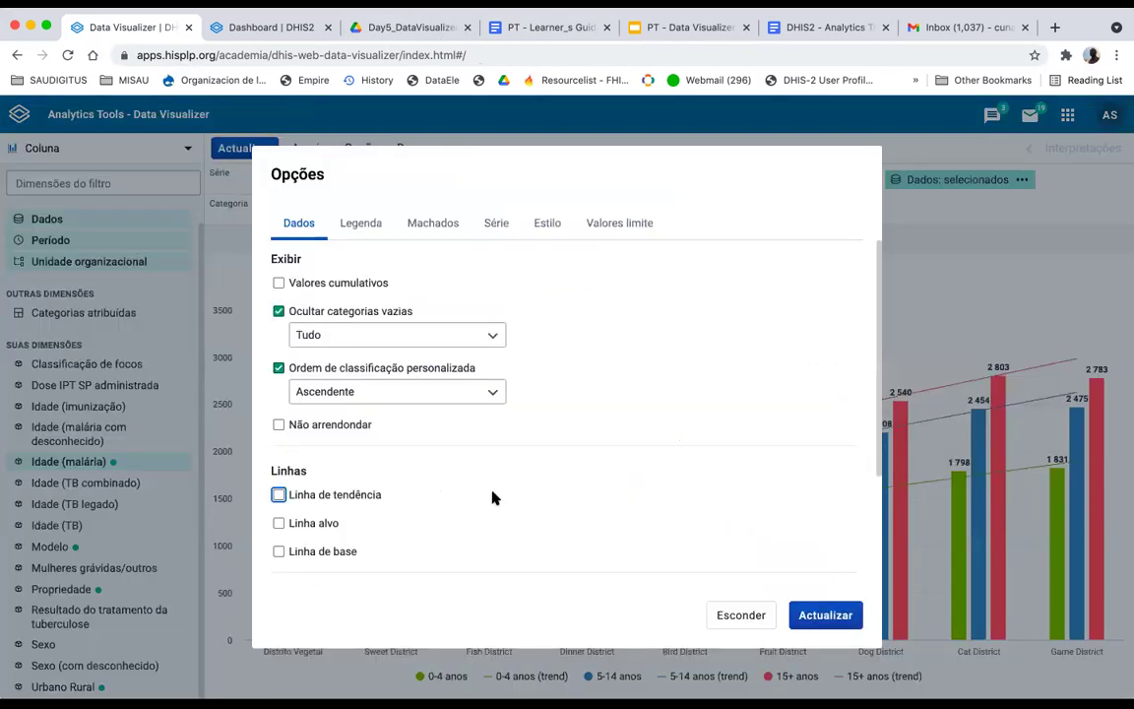
{"action": "scroll", "coordinate": [539, 509], "scroll_direction": "down", "scroll_amount": 1}
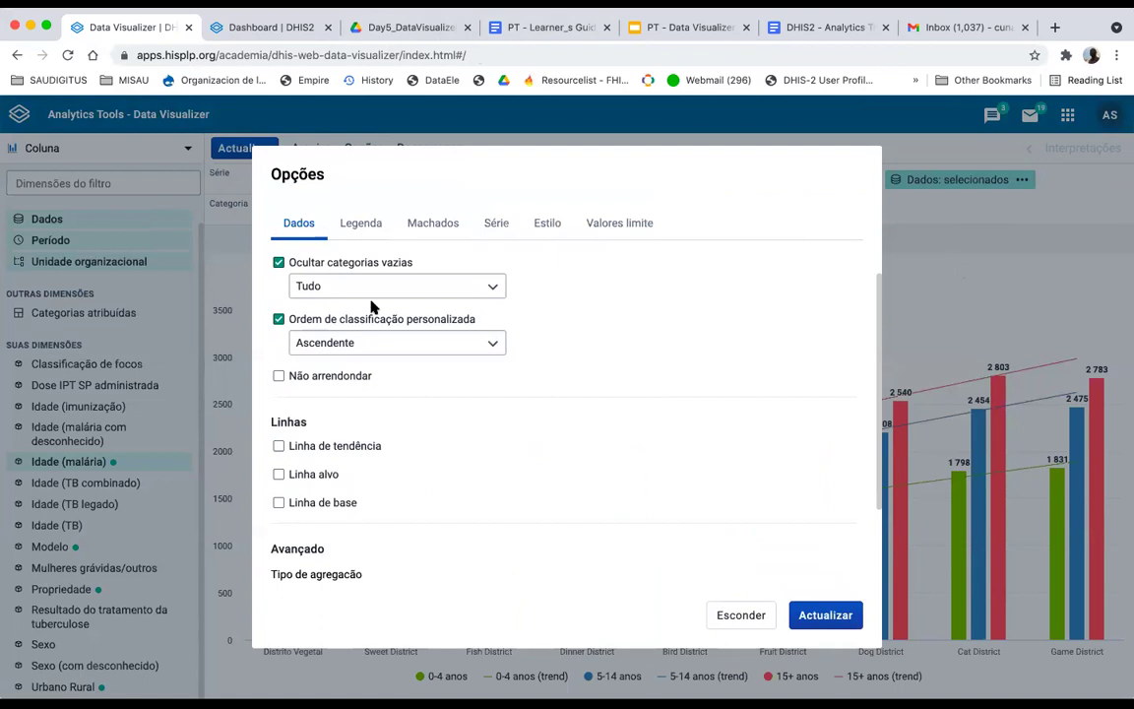
{"action": "left_click", "coordinate": [228, 295]}
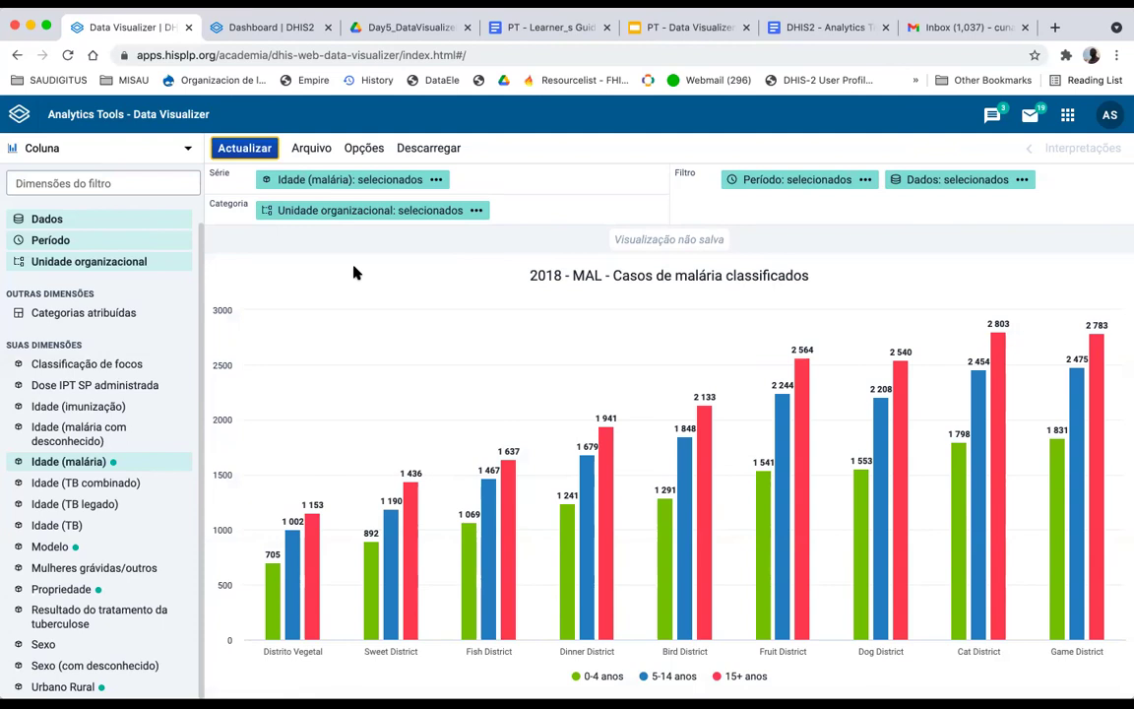
{"action": "left_click", "coordinate": [307, 145]}
{"action": "left_click", "coordinate": [364, 147]}
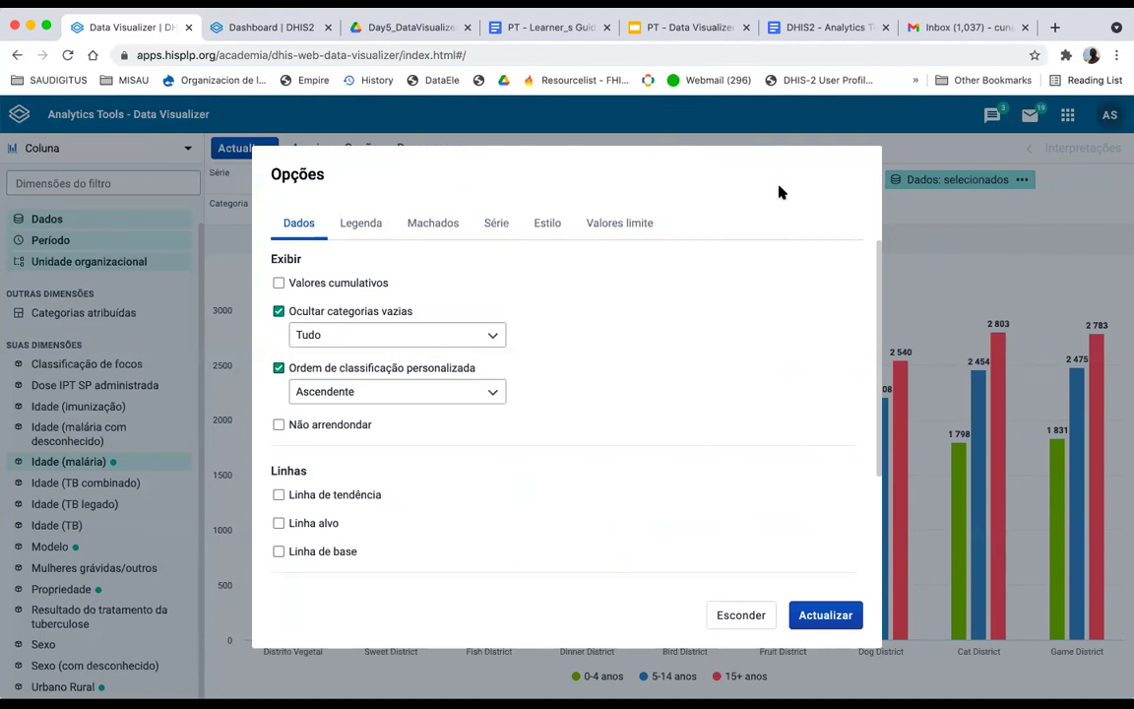
{"action": "left_click", "coordinate": [740, 619]}
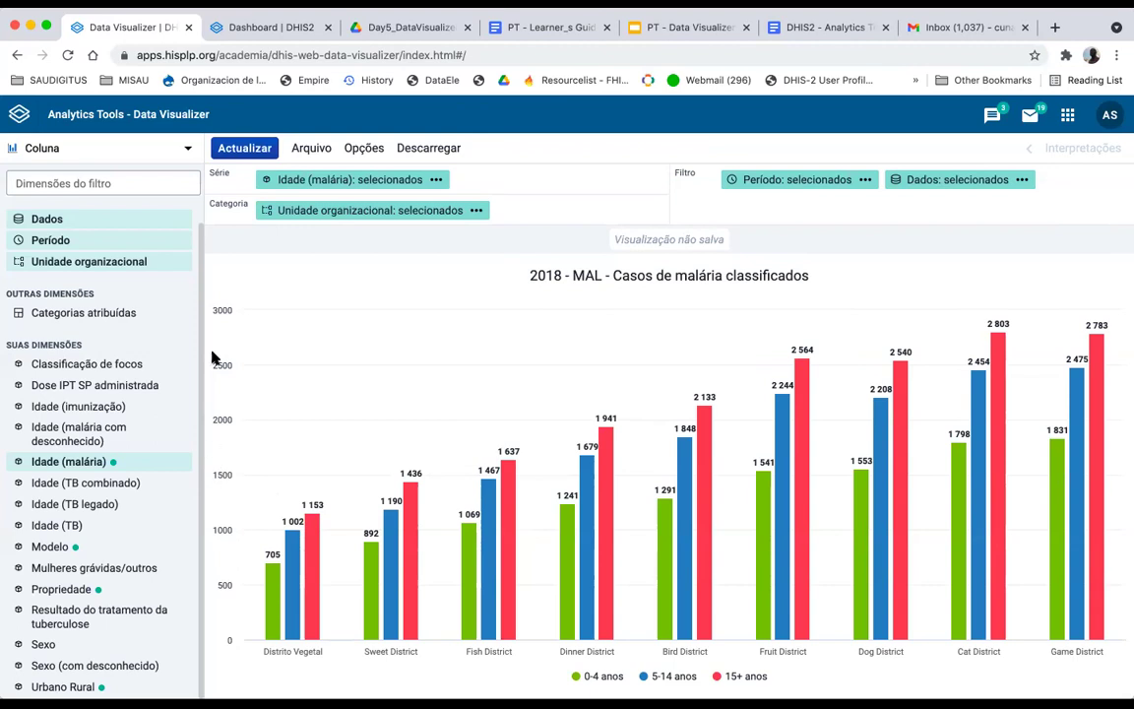
Step: Enable a base line (Linha de base) for the chart with the value 1500
{"action": "left_click", "coordinate": [364, 148]}
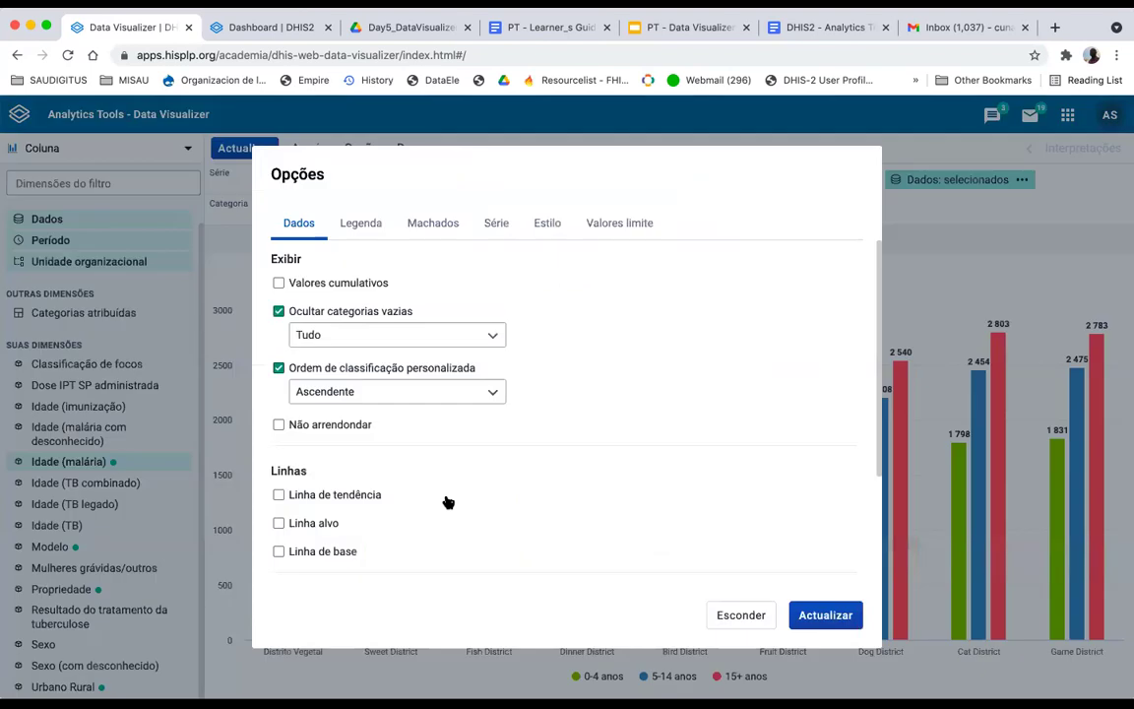
{"action": "scroll", "coordinate": [281, 494], "scroll_direction": "down", "scroll_amount": 1}
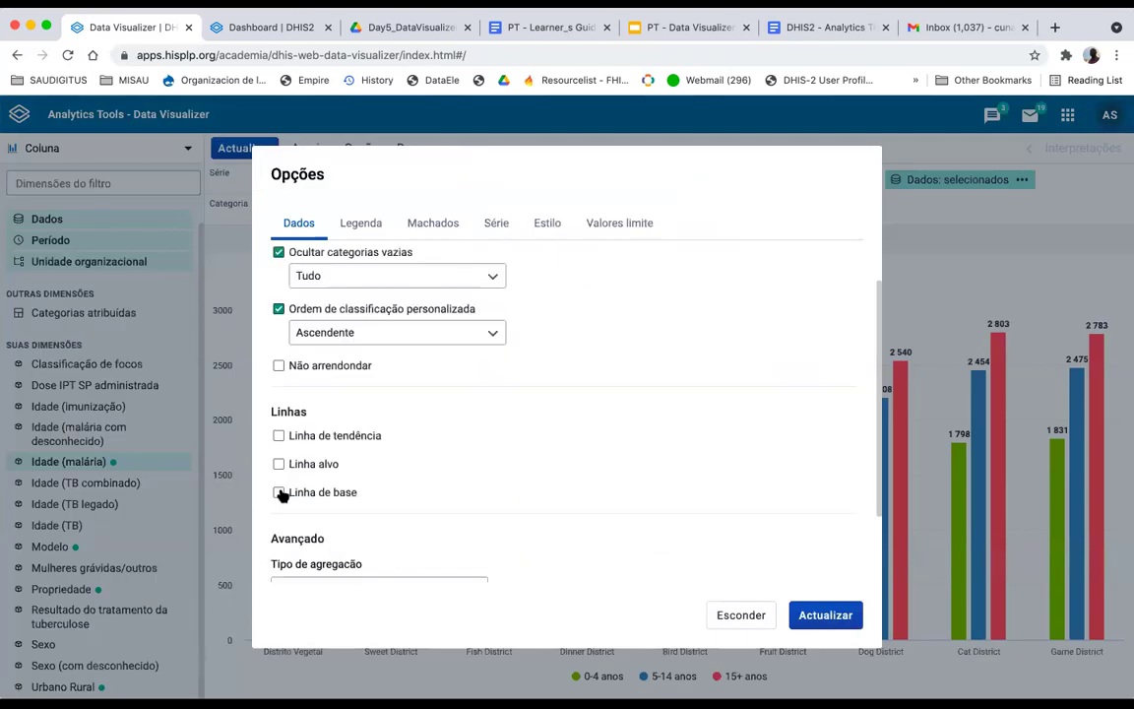
{"action": "left_click", "coordinate": [281, 494]}
{"action": "left_click", "coordinate": [314, 533]}
{"action": "type", "text": "15"}
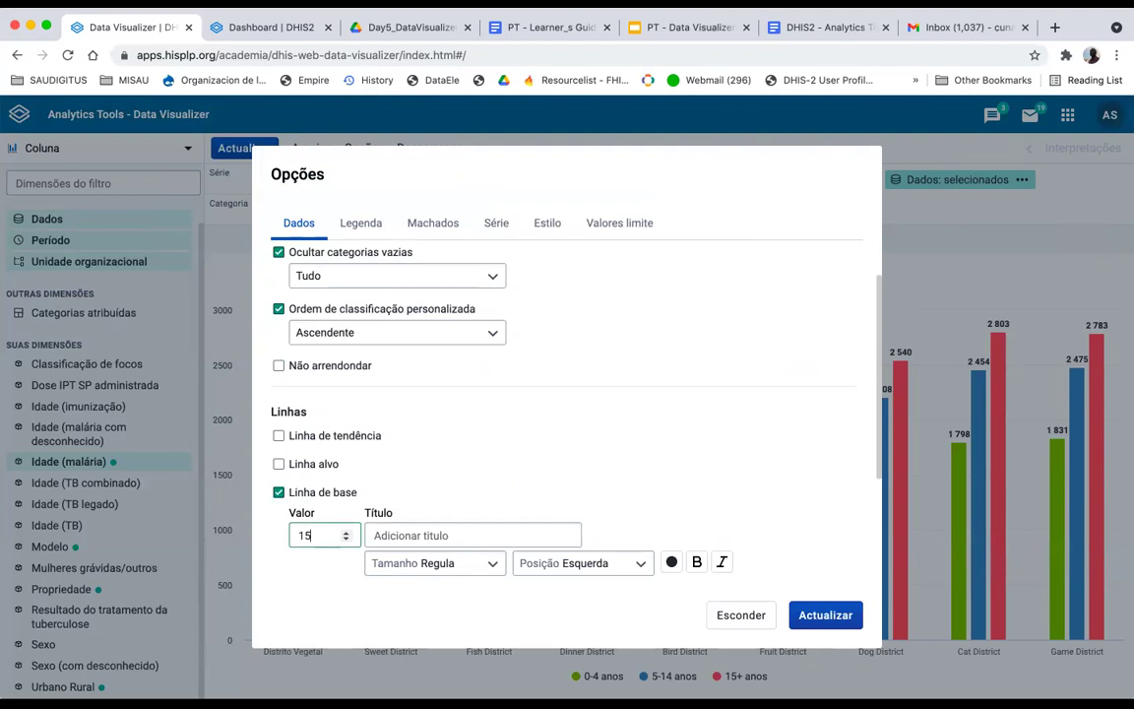
{"action": "type", "text": "00"}
{"action": "scroll", "coordinate": [334, 463], "scroll_direction": "down", "scroll_amount": 1}
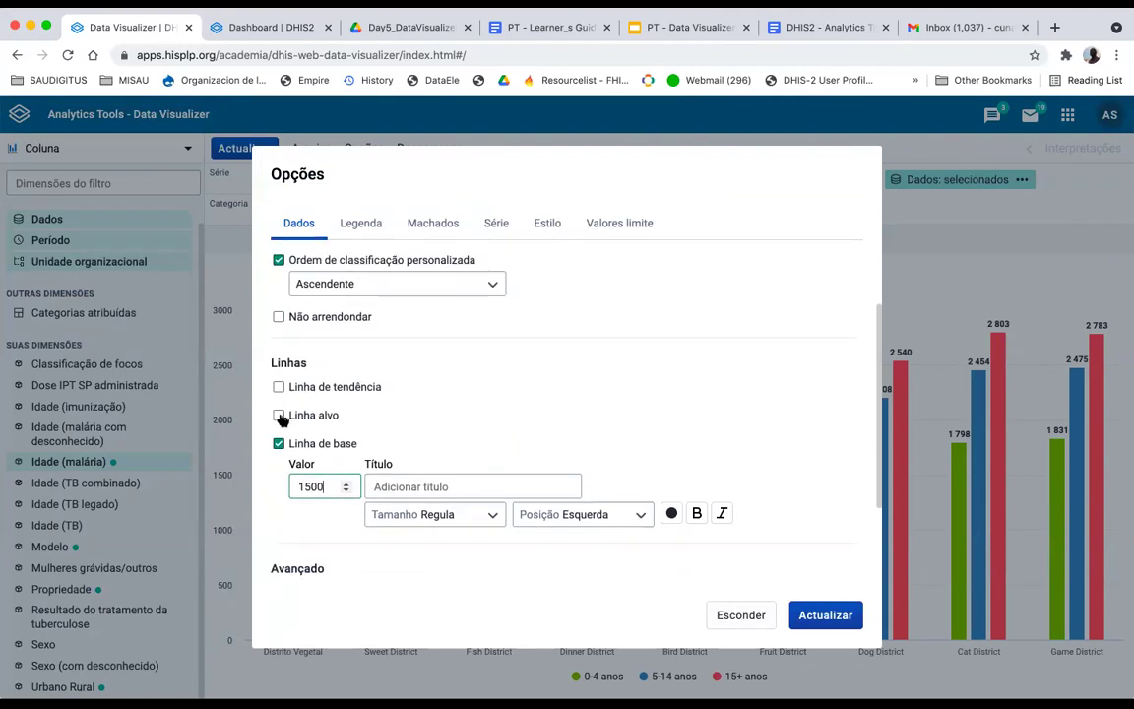
Step: Enable a target line (Linha alvo) with the value 2500 and update the chart
{"action": "left_click", "coordinate": [279, 414]}
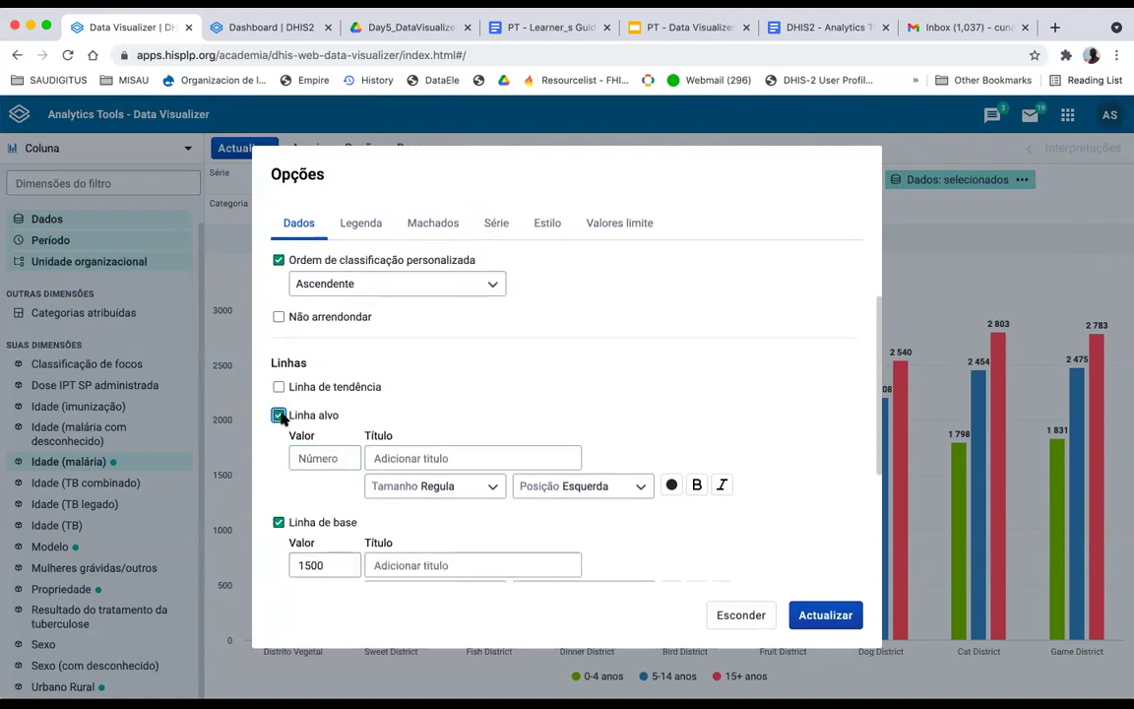
{"action": "left_click", "coordinate": [332, 458]}
{"action": "type", "text": "2500"}
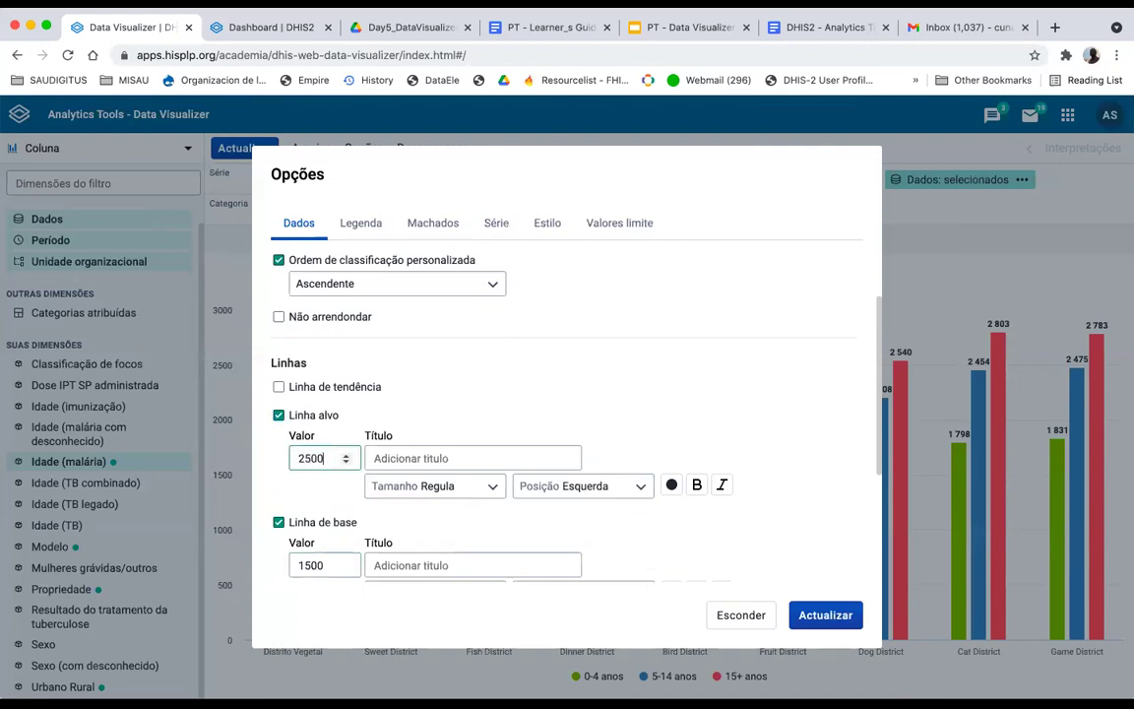
{"action": "left_click", "coordinate": [824, 615]}
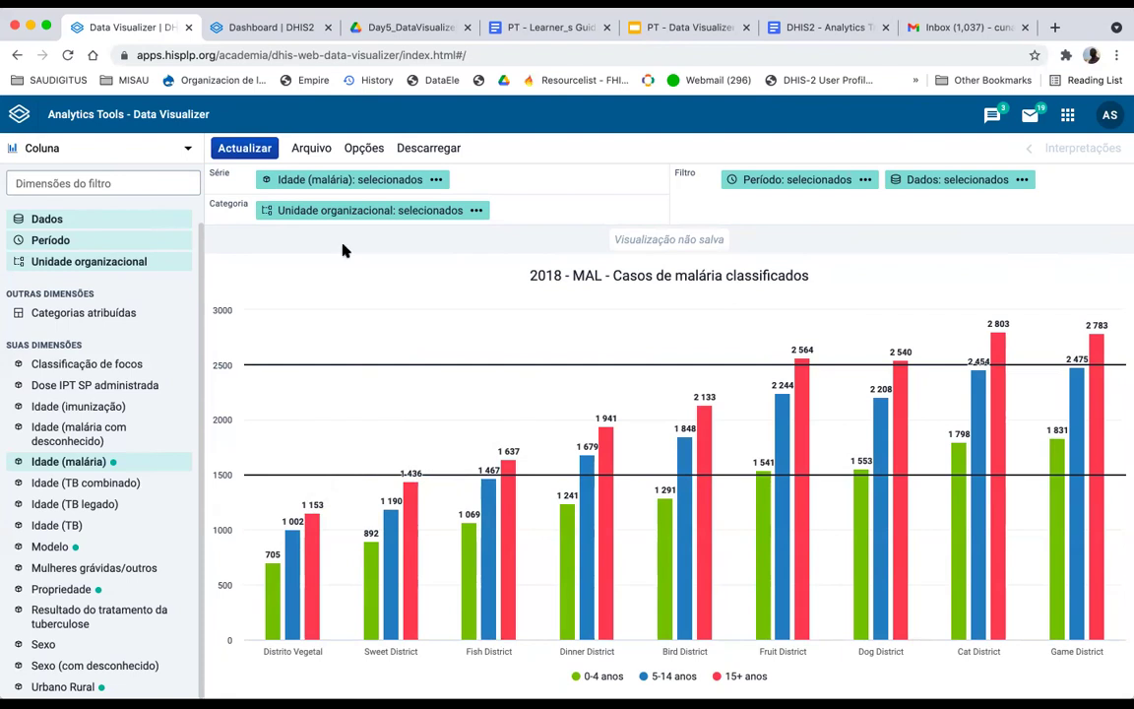
Step: Title the target line "Limite Superior" and the base line "Limite inferior", and apply both titles to the chart
{"action": "left_click", "coordinate": [364, 148]}
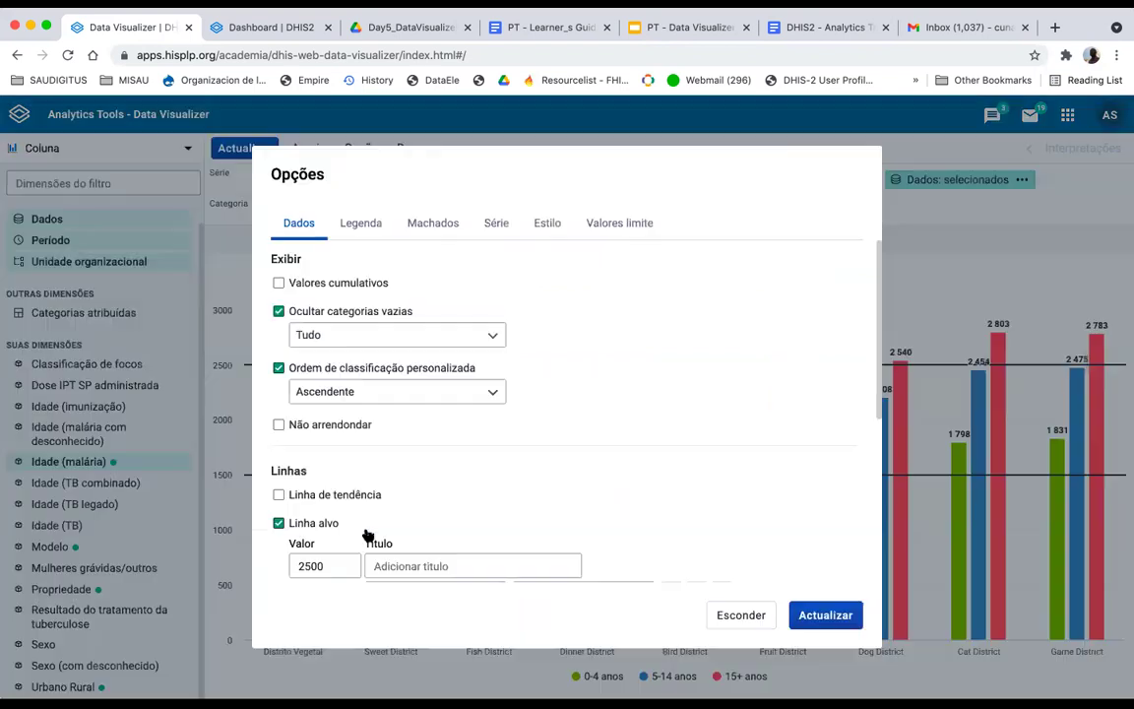
{"action": "scroll", "coordinate": [408, 438], "scroll_direction": "down", "scroll_amount": 3}
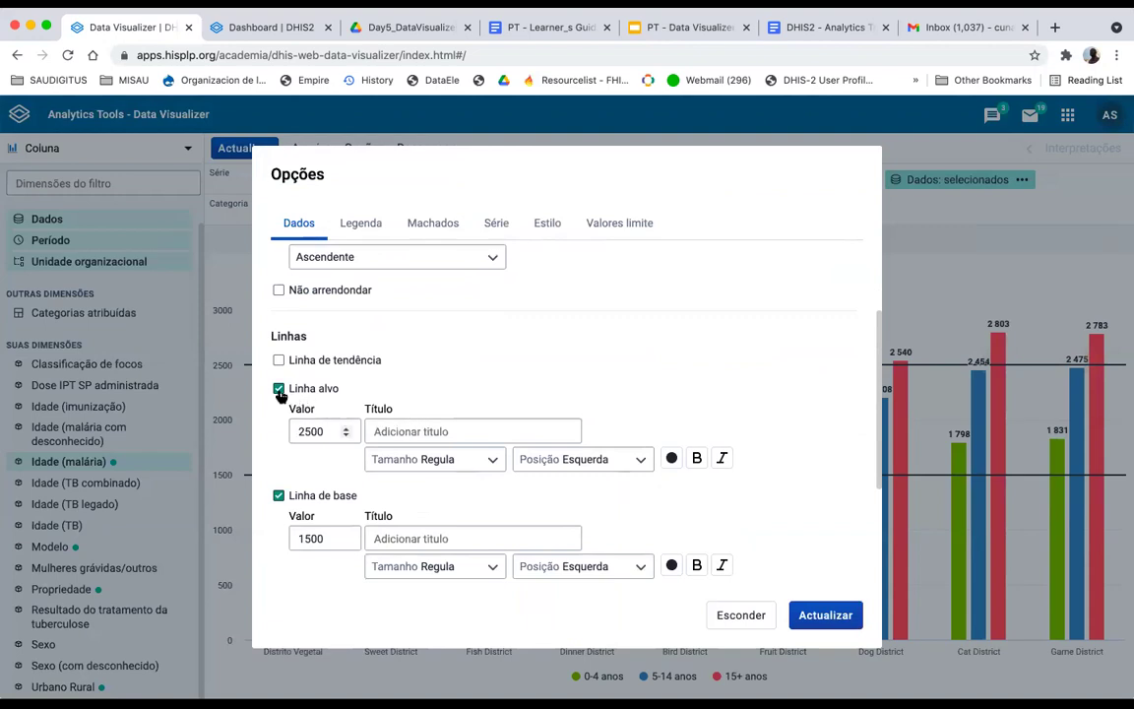
{"action": "left_click", "coordinate": [398, 430]}
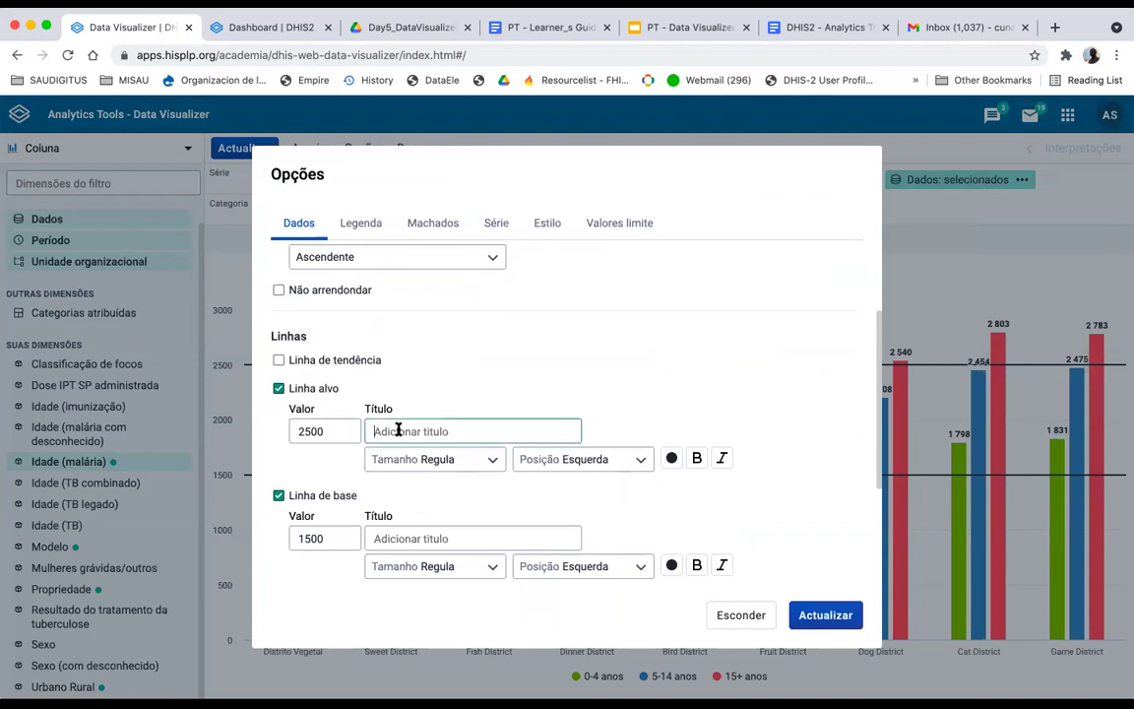
{"action": "type", "text": "Lim"}
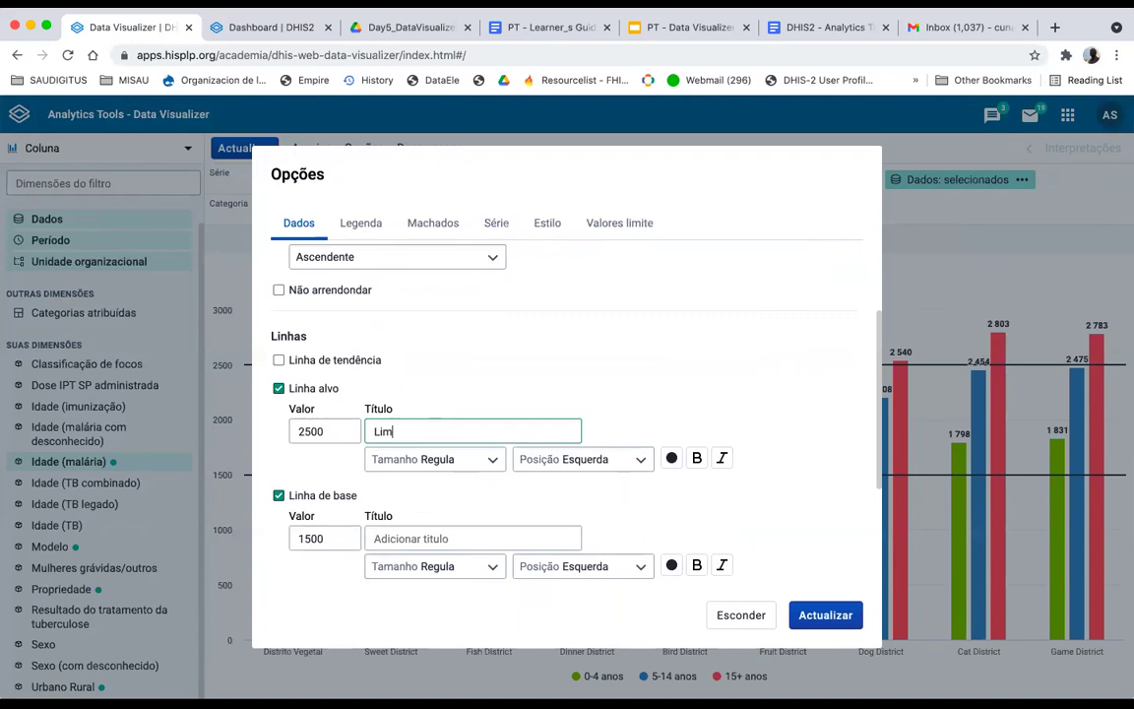
{"action": "type", "text": "iee Superior"}
{"action": "left_click", "coordinate": [413, 538]}
{"action": "type", "text": "Limit"}
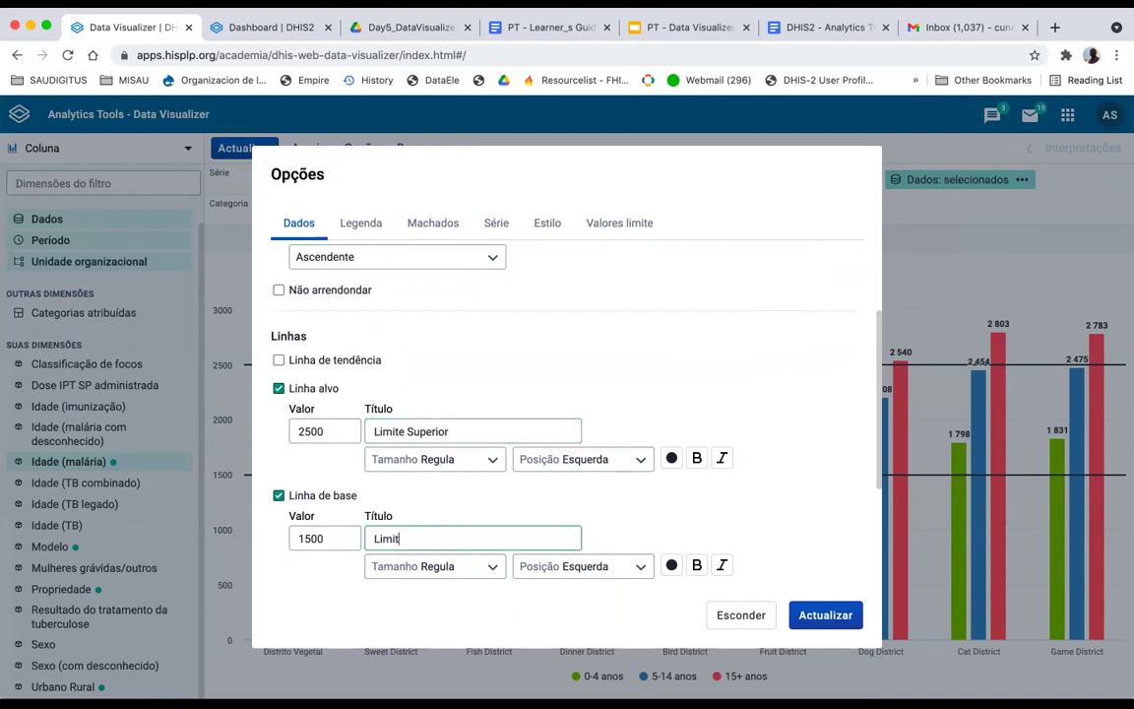
{"action": "type", "text": "e inferior"}
{"action": "left_click", "coordinate": [825, 614]}
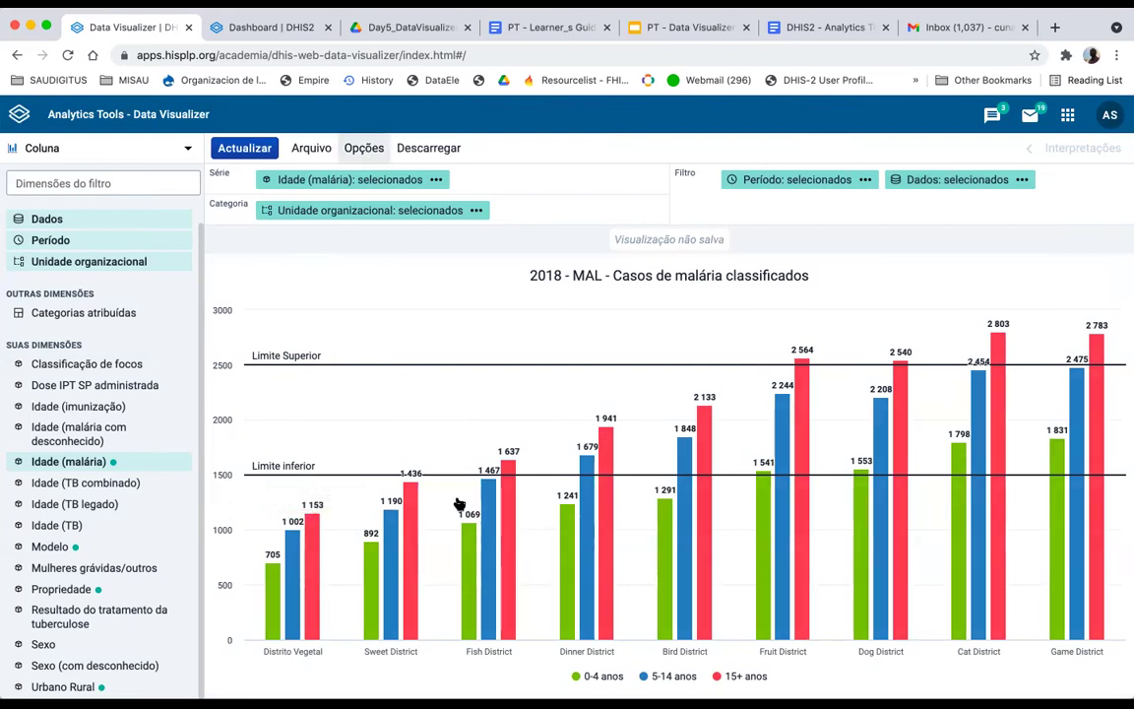
Step: Set the title position of both the target line and the base line to Center and update the chart
{"action": "left_click", "coordinate": [363, 148]}
{"action": "scroll", "coordinate": [458, 524], "scroll_direction": "down", "scroll_amount": 3}
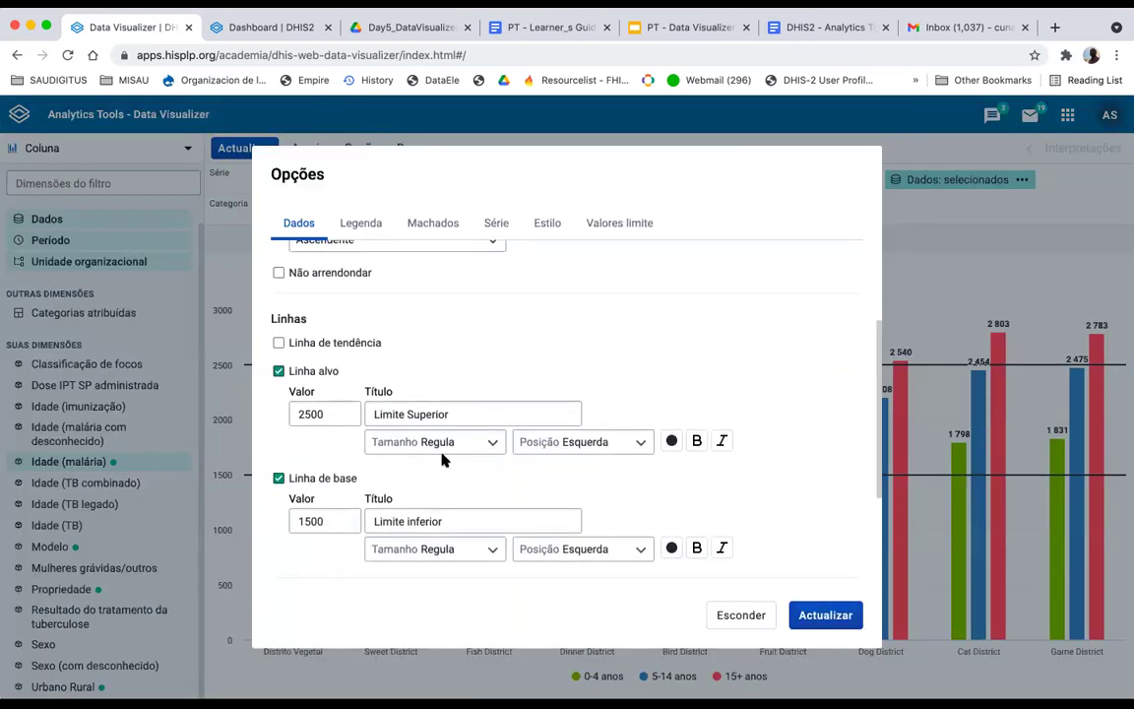
{"action": "left_click", "coordinate": [581, 442]}
{"action": "left_click", "coordinate": [541, 491]}
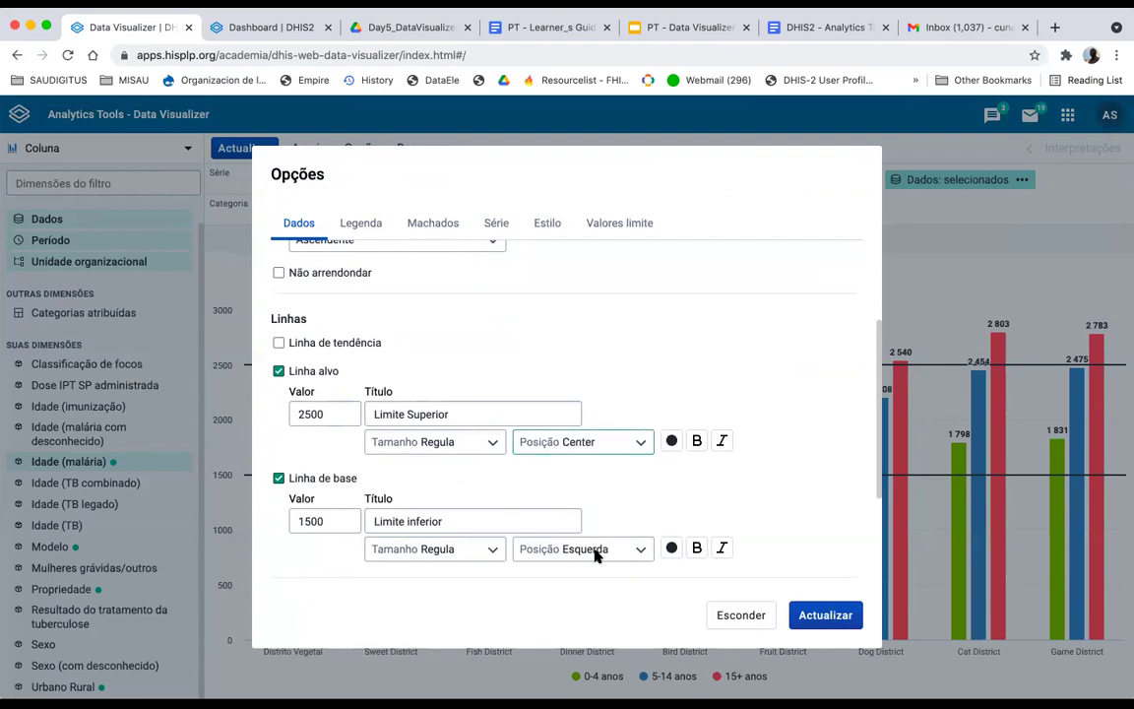
{"action": "left_click", "coordinate": [586, 548]}
{"action": "left_click", "coordinate": [556, 598]}
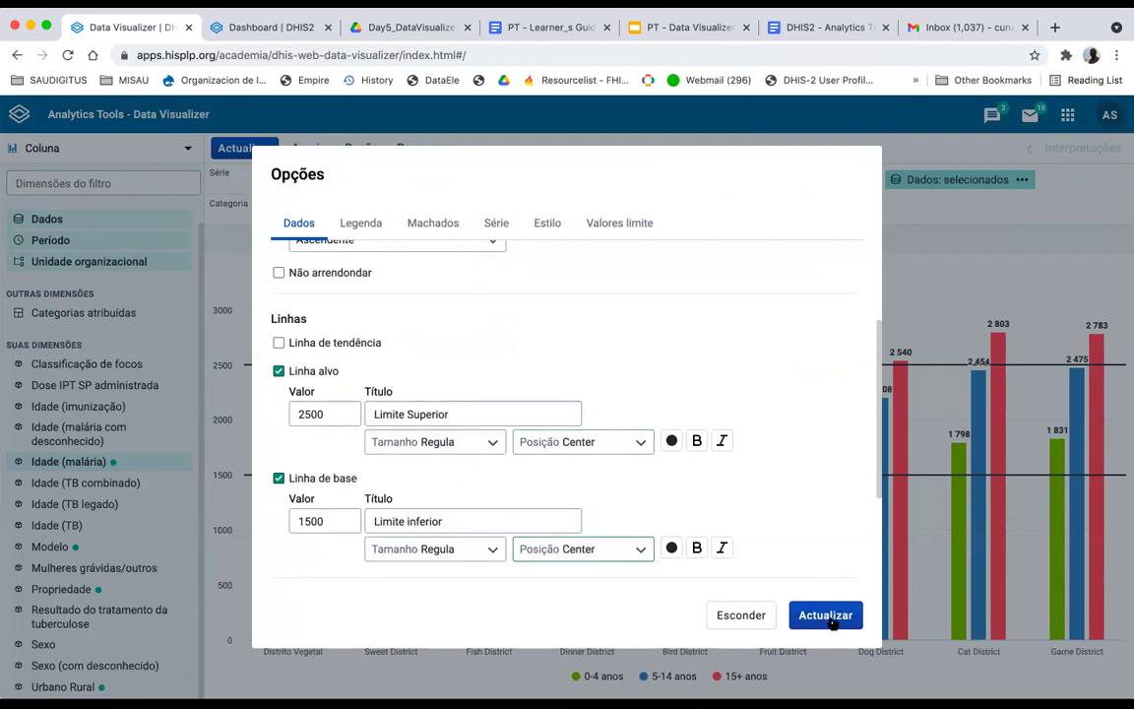
{"action": "left_click", "coordinate": [825, 615]}
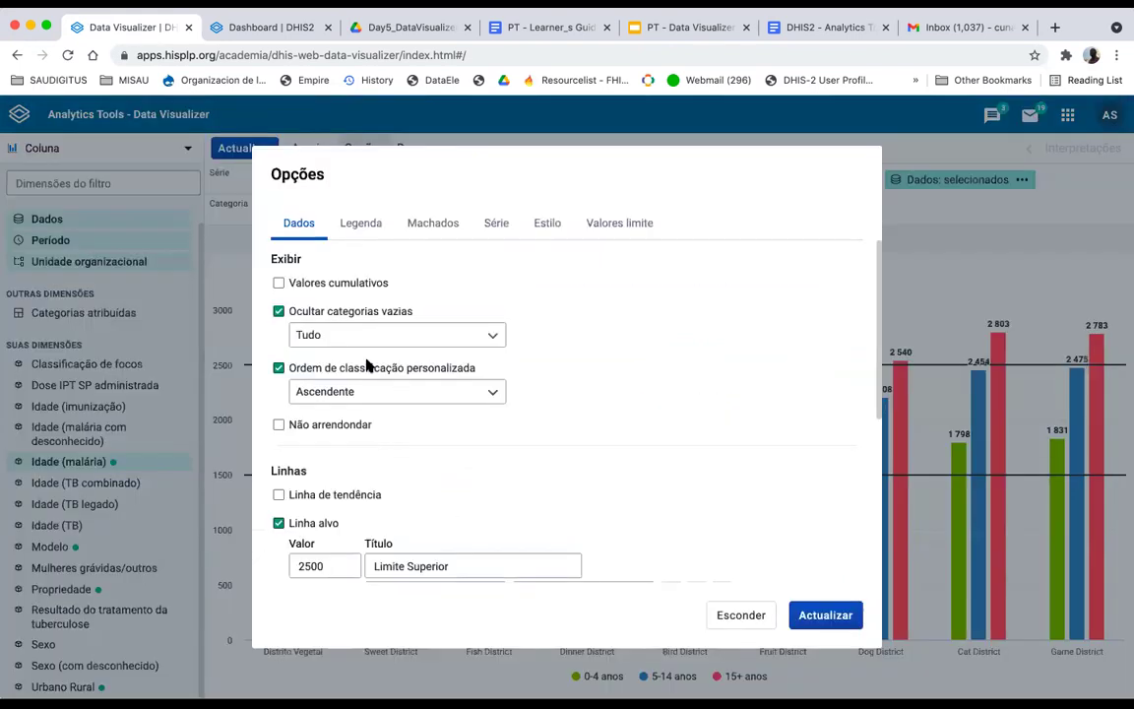
Step: Change the chart's custom sort order to Descendente and apply it
{"action": "scroll", "coordinate": [358, 407], "scroll_direction": "down", "scroll_amount": 1}
{"action": "left_click", "coordinate": [325, 353]}
{"action": "left_click", "coordinate": [328, 403]}
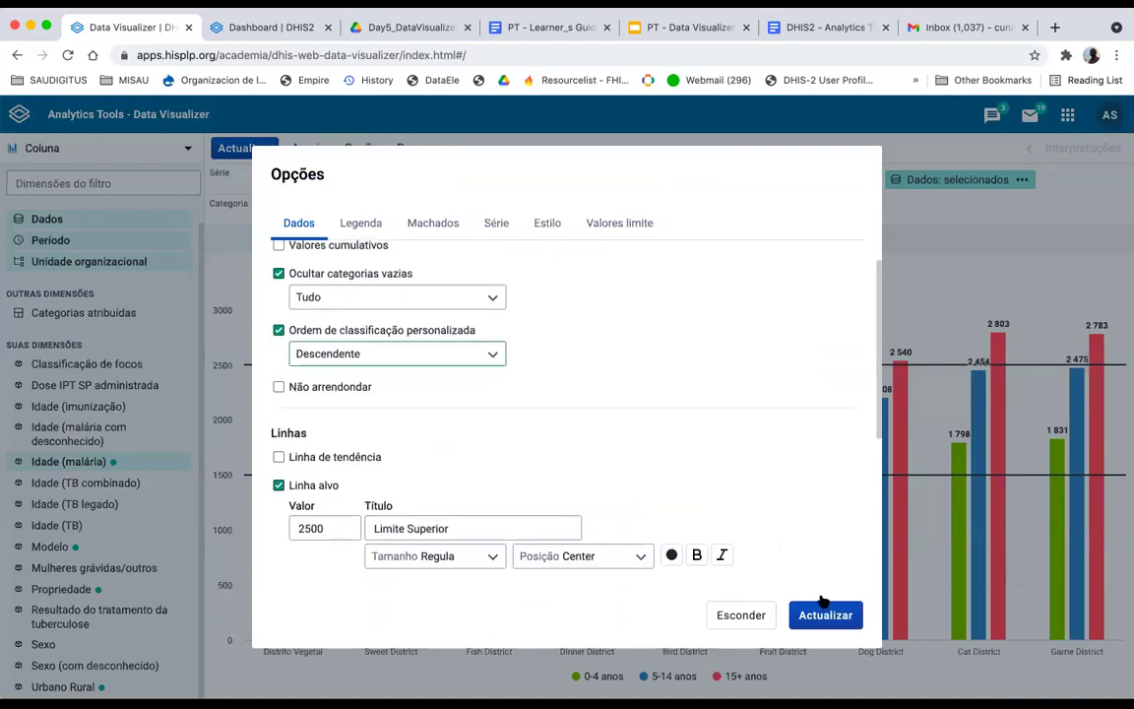
{"action": "key", "text": "Return"}
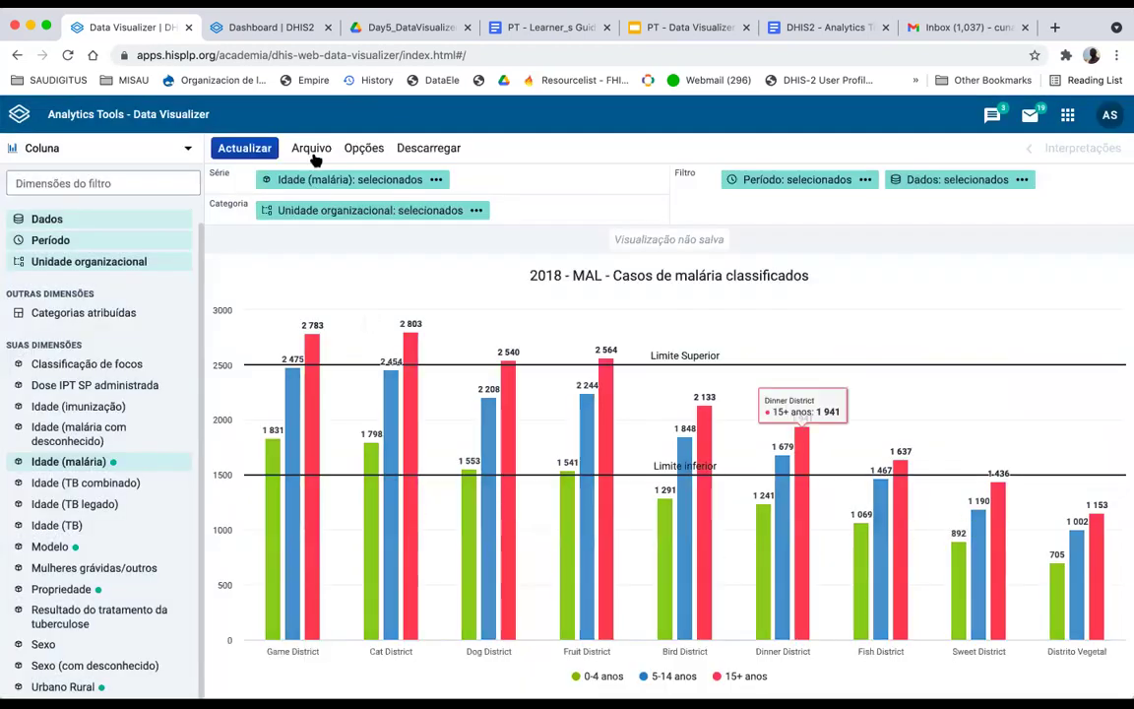
Step: Set the title position of both the target line and the base line to Direita and update the chart
{"action": "left_click", "coordinate": [361, 150]}
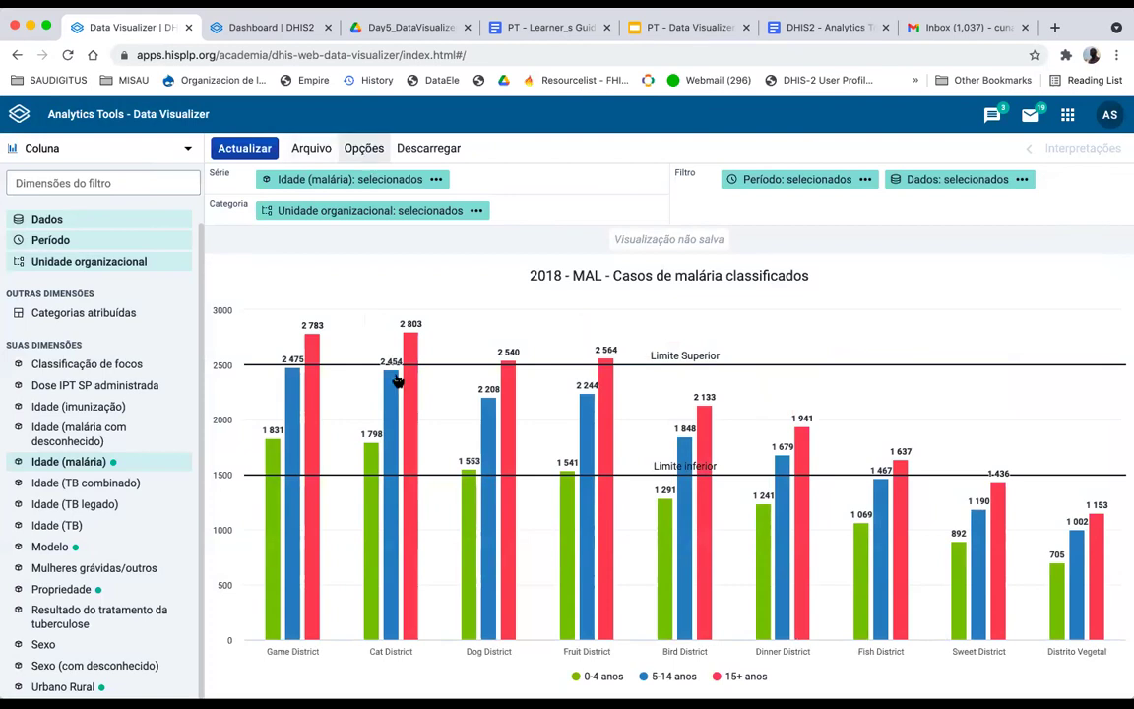
{"action": "scroll", "coordinate": [551, 429], "scroll_direction": "down", "scroll_amount": 1}
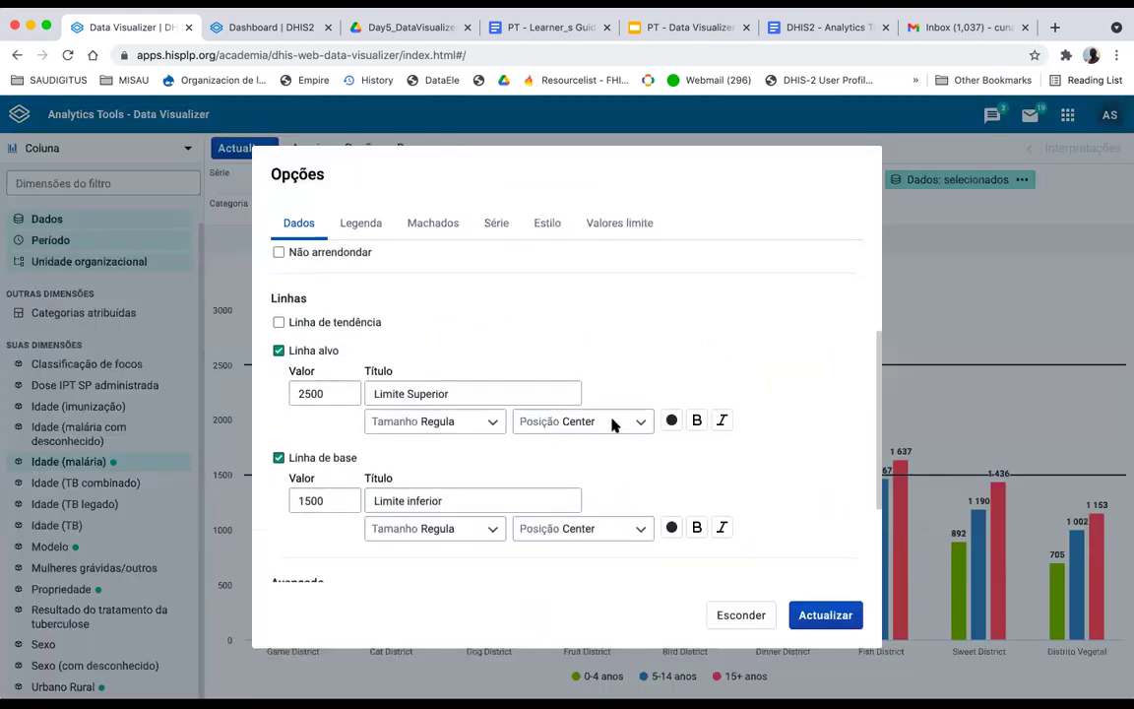
{"action": "left_click", "coordinate": [589, 423]}
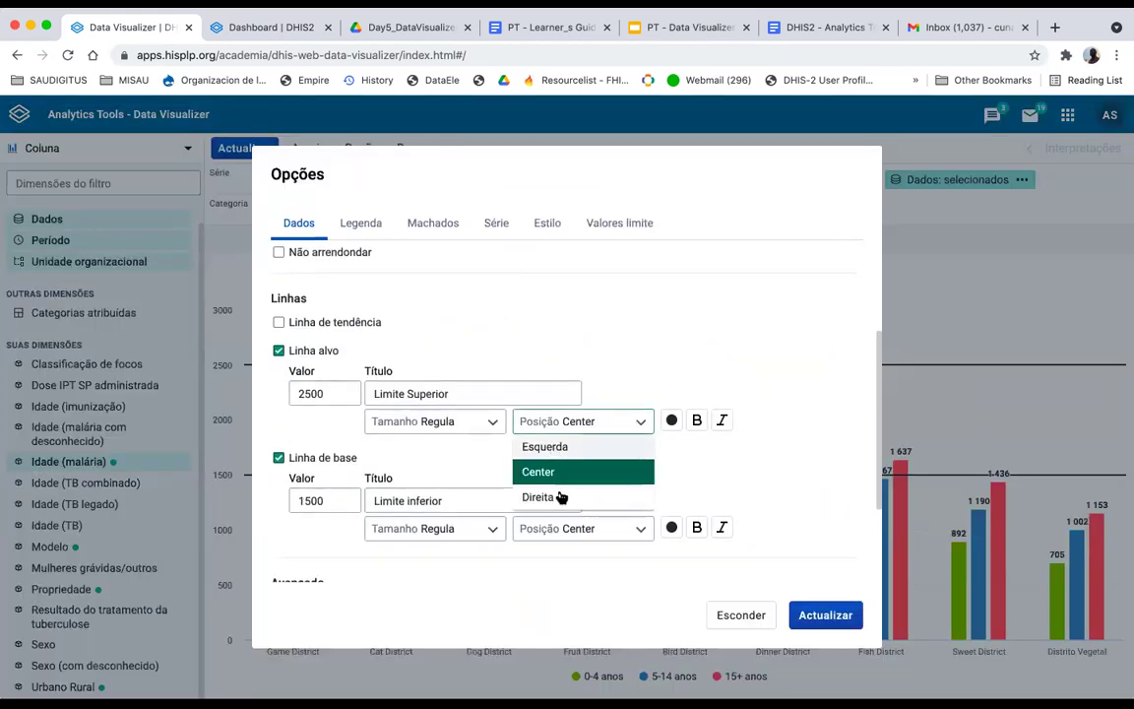
{"action": "left_click", "coordinate": [560, 497]}
{"action": "left_click", "coordinate": [600, 528]}
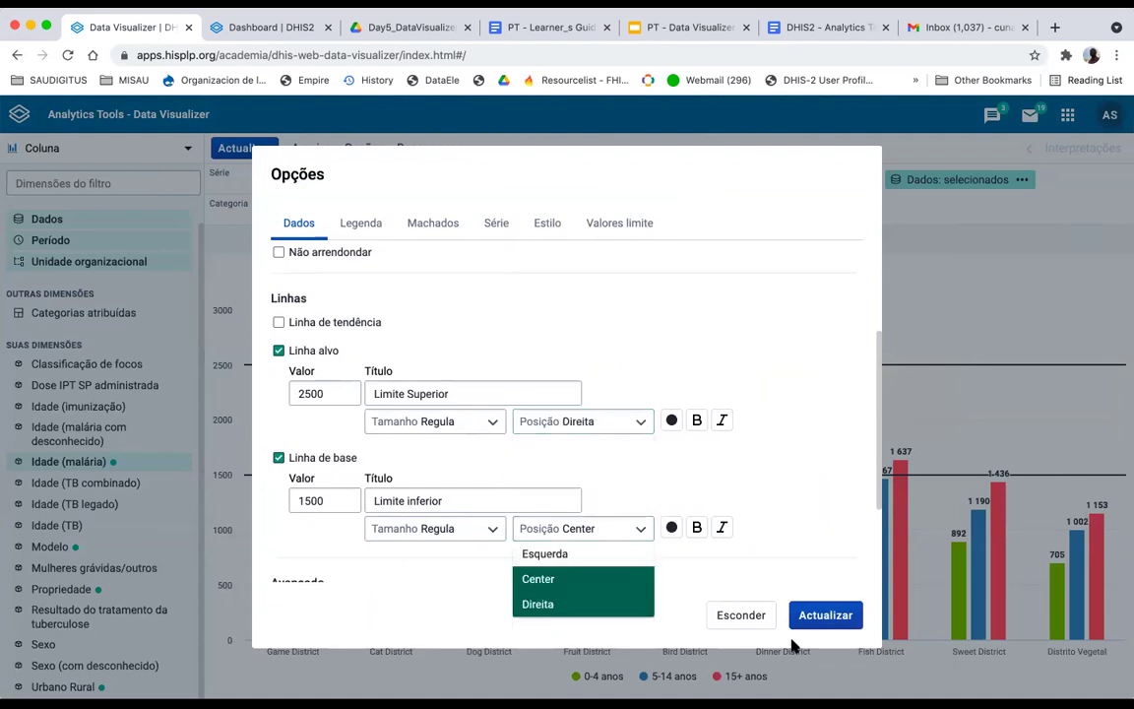
{"action": "left_click", "coordinate": [823, 615]}
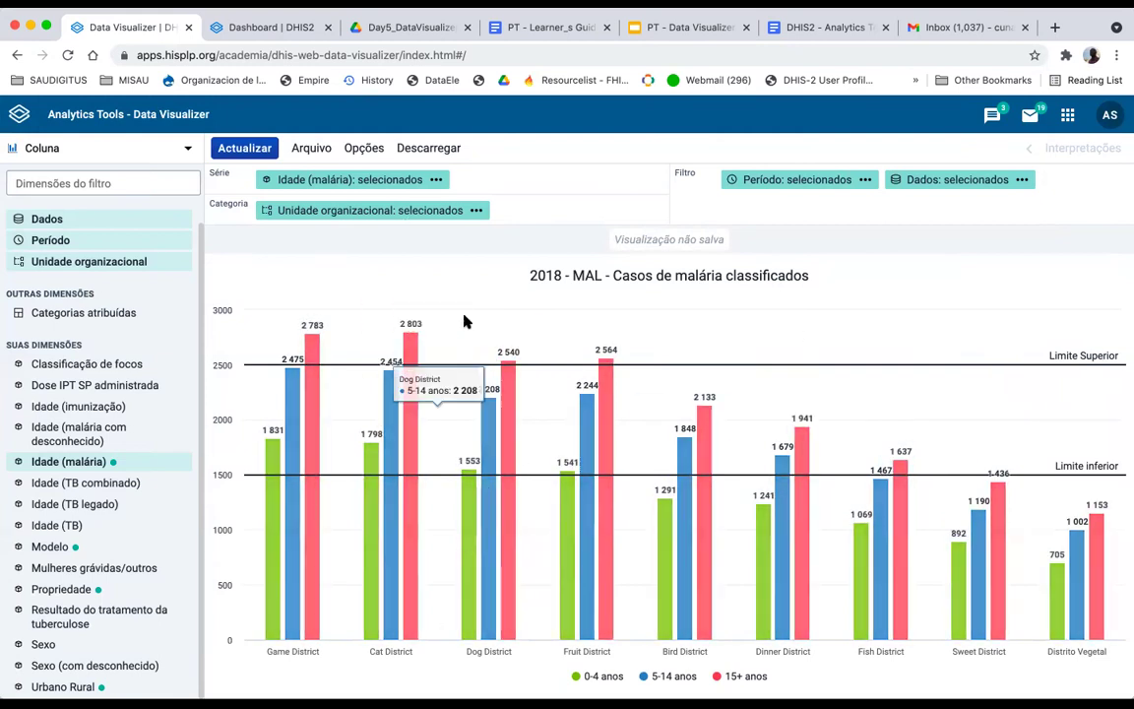
Step: Examine the aggregation types available in the chart's advanced data options without changing the selection
{"action": "left_click", "coordinate": [363, 147]}
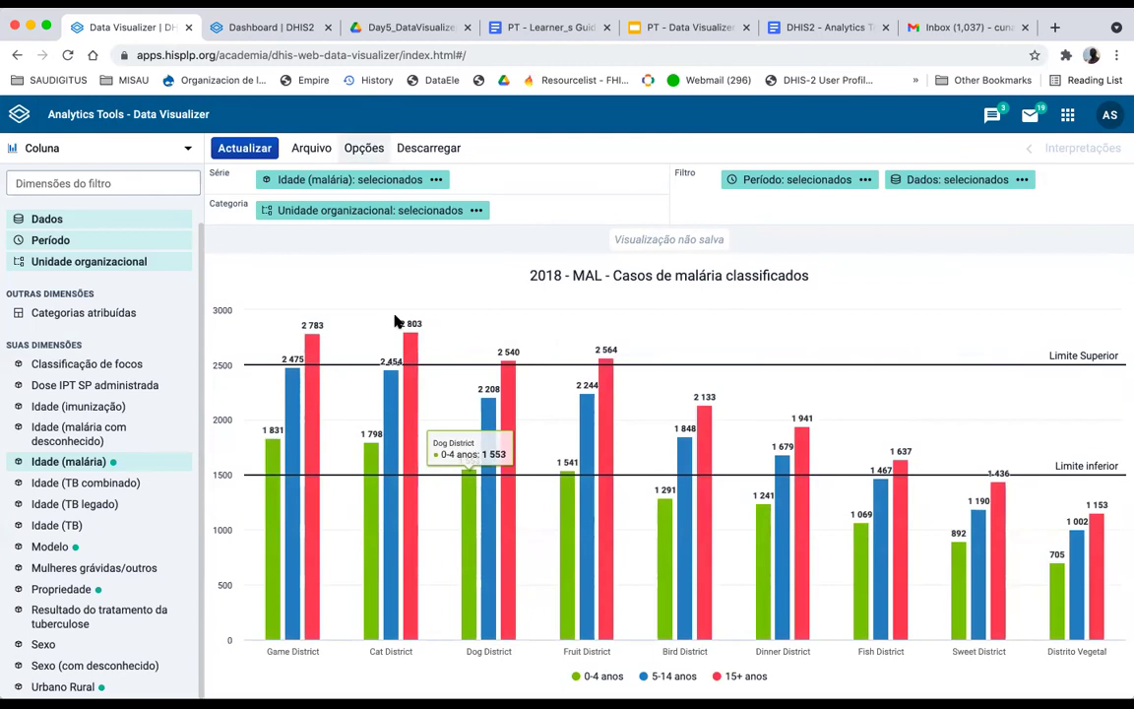
{"action": "scroll", "coordinate": [419, 583], "scroll_direction": "down", "scroll_amount": 5}
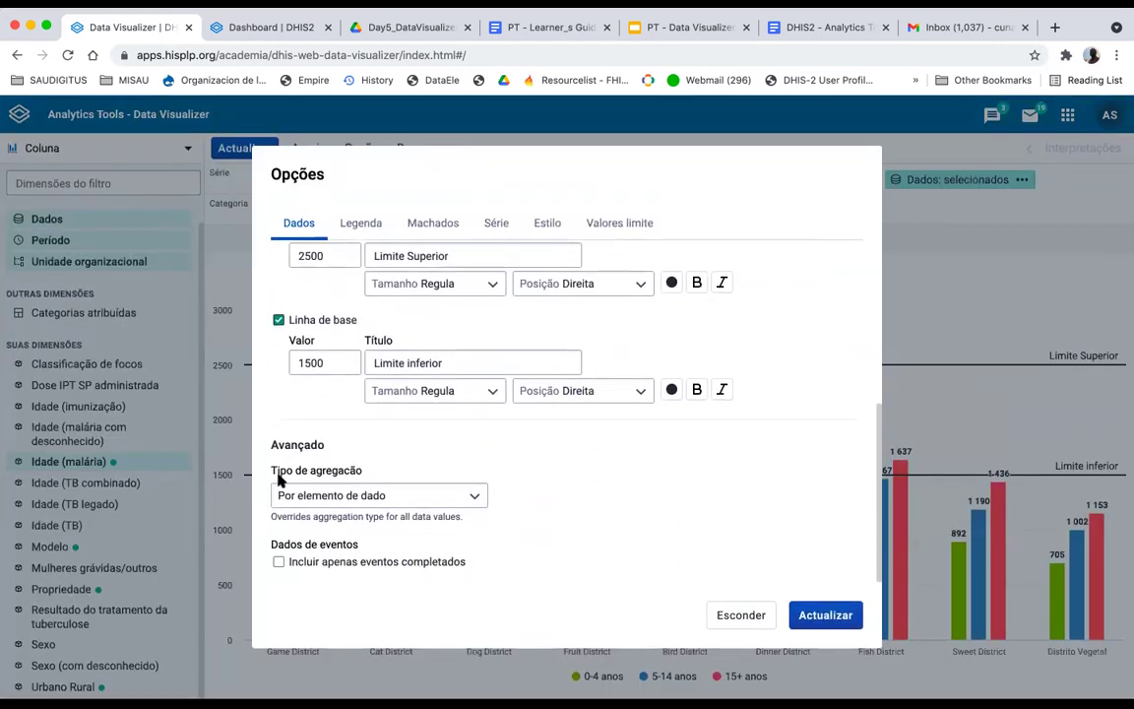
{"action": "left_click", "coordinate": [469, 501]}
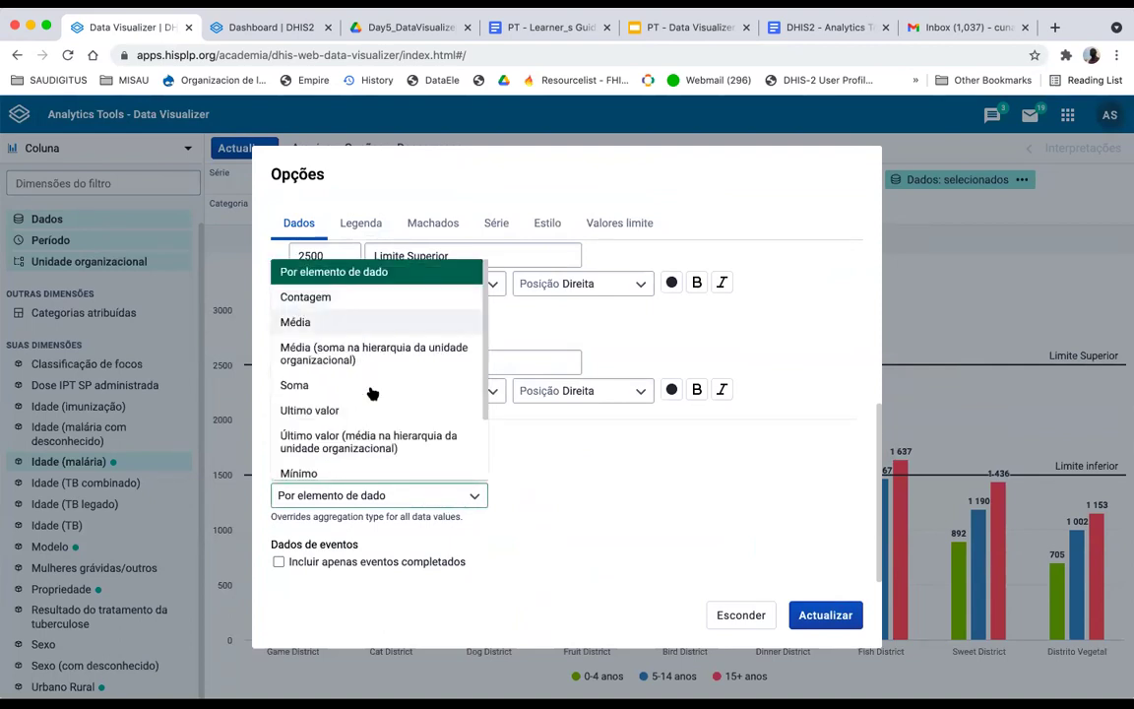
{"action": "scroll", "coordinate": [405, 459], "scroll_direction": "down", "scroll_amount": 2}
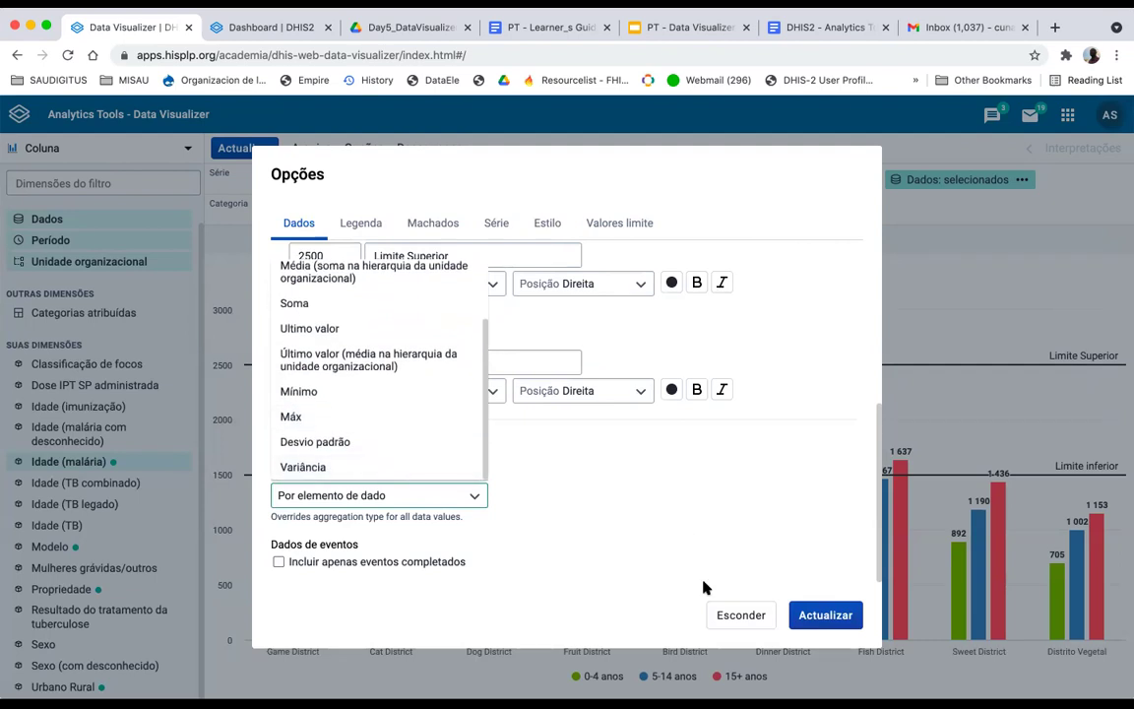
{"action": "left_click", "coordinate": [637, 529]}
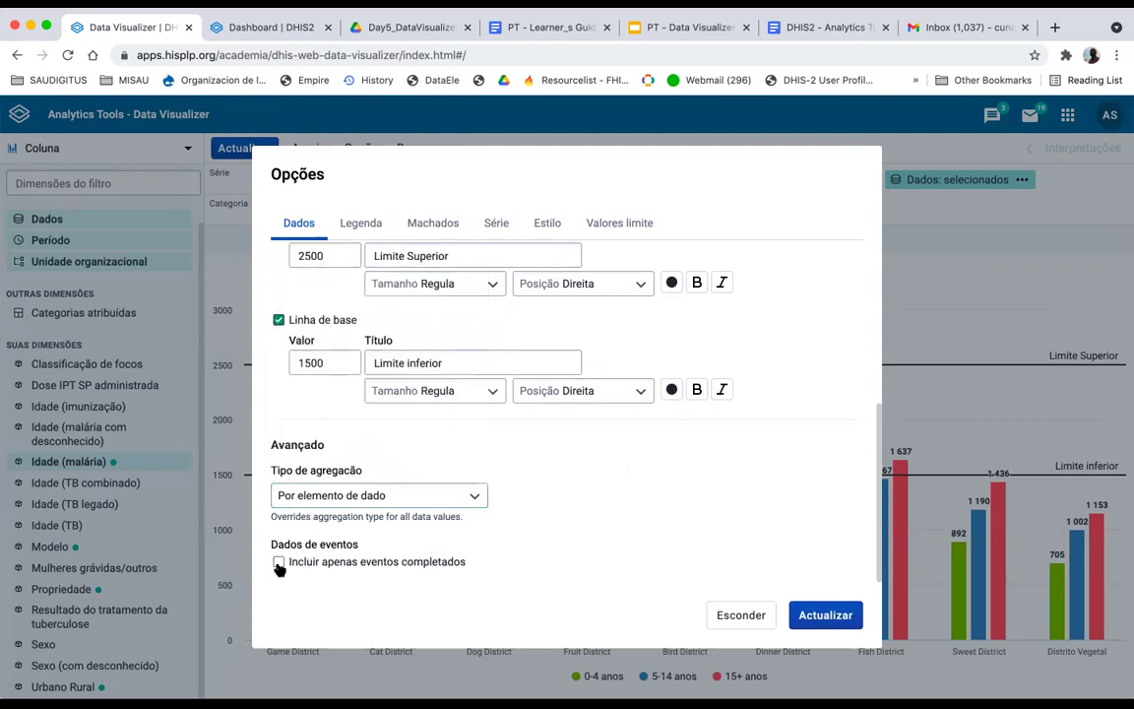
Step: Try the event data option that includes only completed events
{"action": "left_click", "coordinate": [279, 562]}
{"action": "left_click", "coordinate": [279, 562]}
{"action": "left_click", "coordinate": [280, 564]}
Step: Enable the vertical axis title, enter "Valor" as its text and update the chart
{"action": "left_click", "coordinate": [431, 221]}
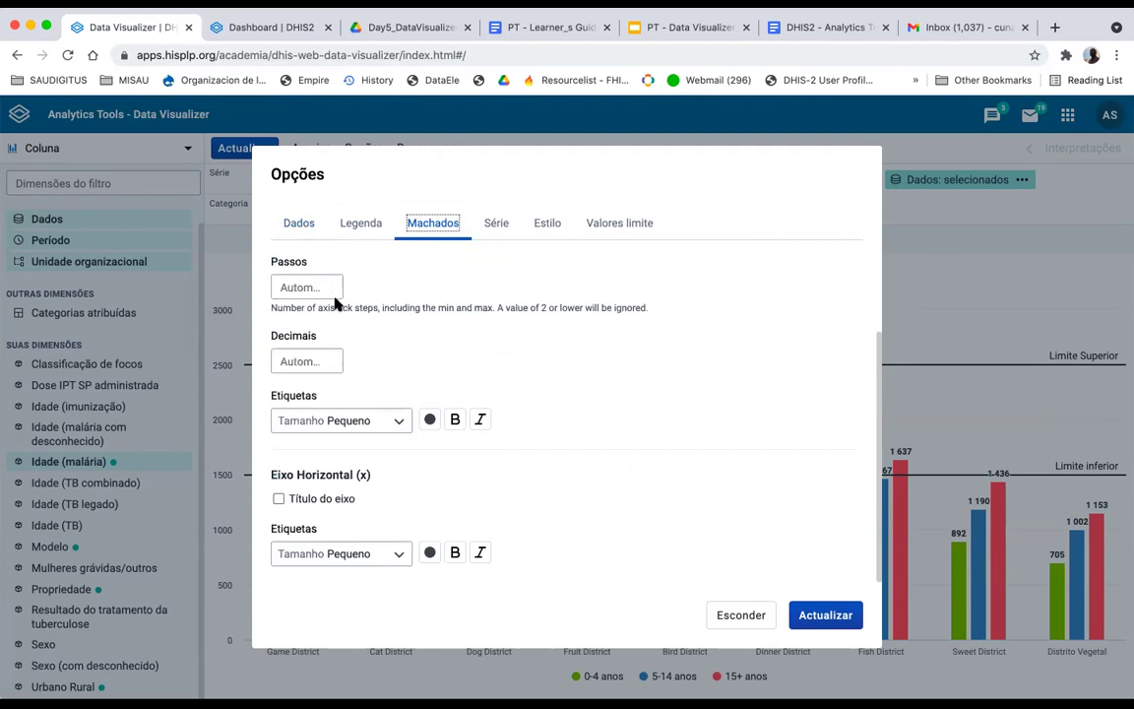
{"action": "scroll", "coordinate": [340, 297], "scroll_direction": "up", "scroll_amount": 4}
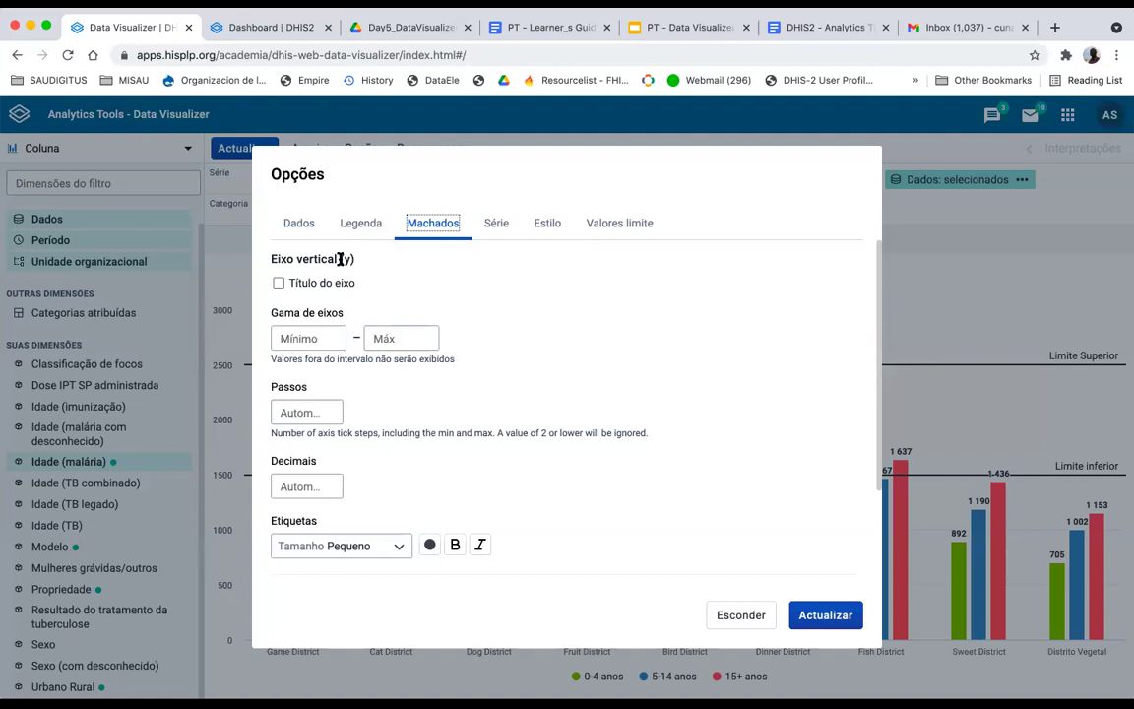
{"action": "left_click", "coordinate": [279, 284]}
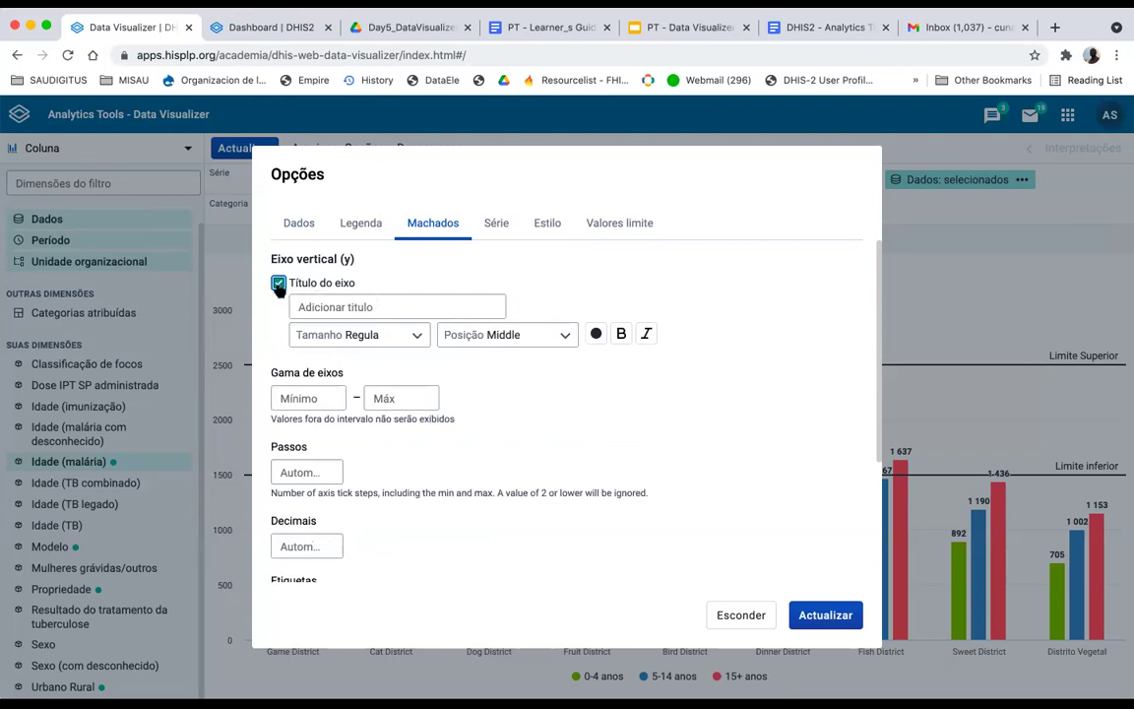
{"action": "left_click", "coordinate": [335, 306]}
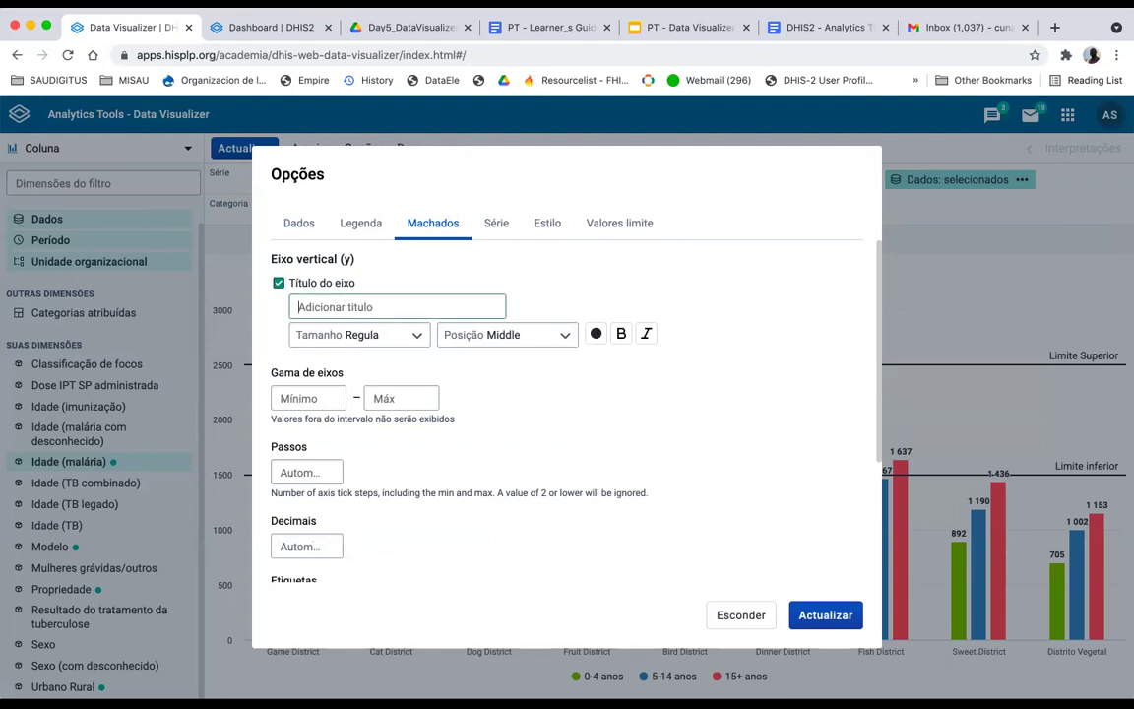
{"action": "type", "text": "Valor"}
{"action": "left_click", "coordinate": [827, 615]}
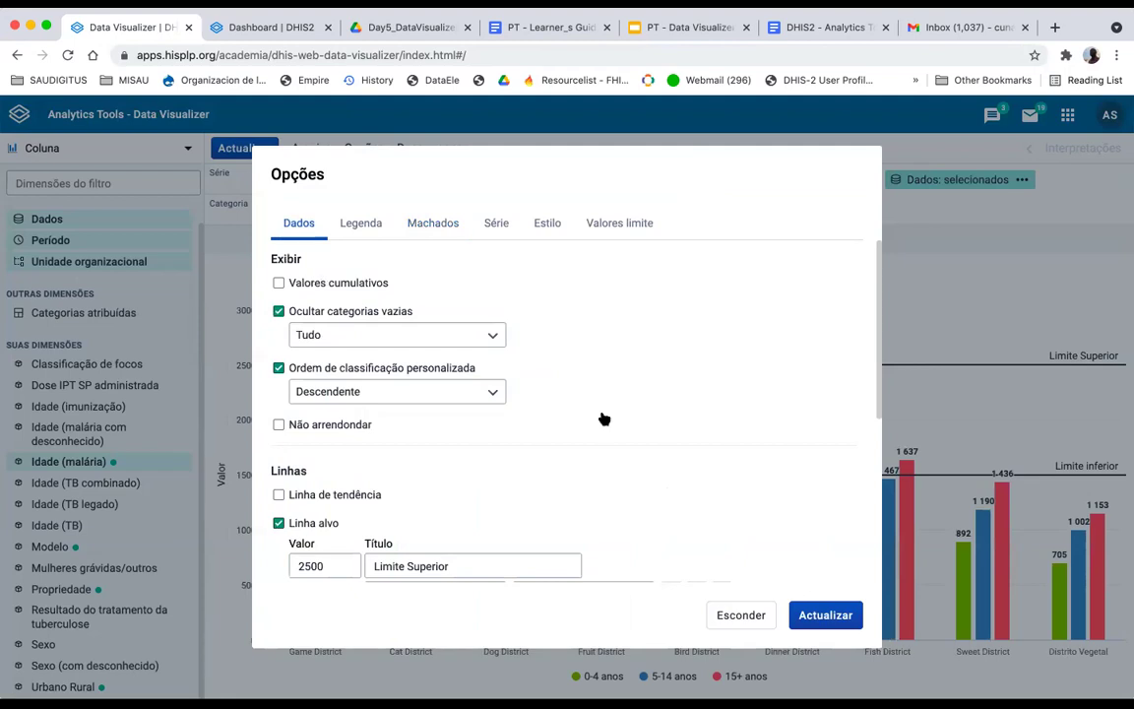
Step: Examine the vertical axis range, steps, decimals and label options in the chart options, then close them without changes
{"action": "scroll", "coordinate": [497, 276], "scroll_direction": "down", "scroll_amount": 2}
{"action": "scroll", "coordinate": [497, 275], "scroll_direction": "up", "scroll_amount": 2}
{"action": "left_click", "coordinate": [435, 222]}
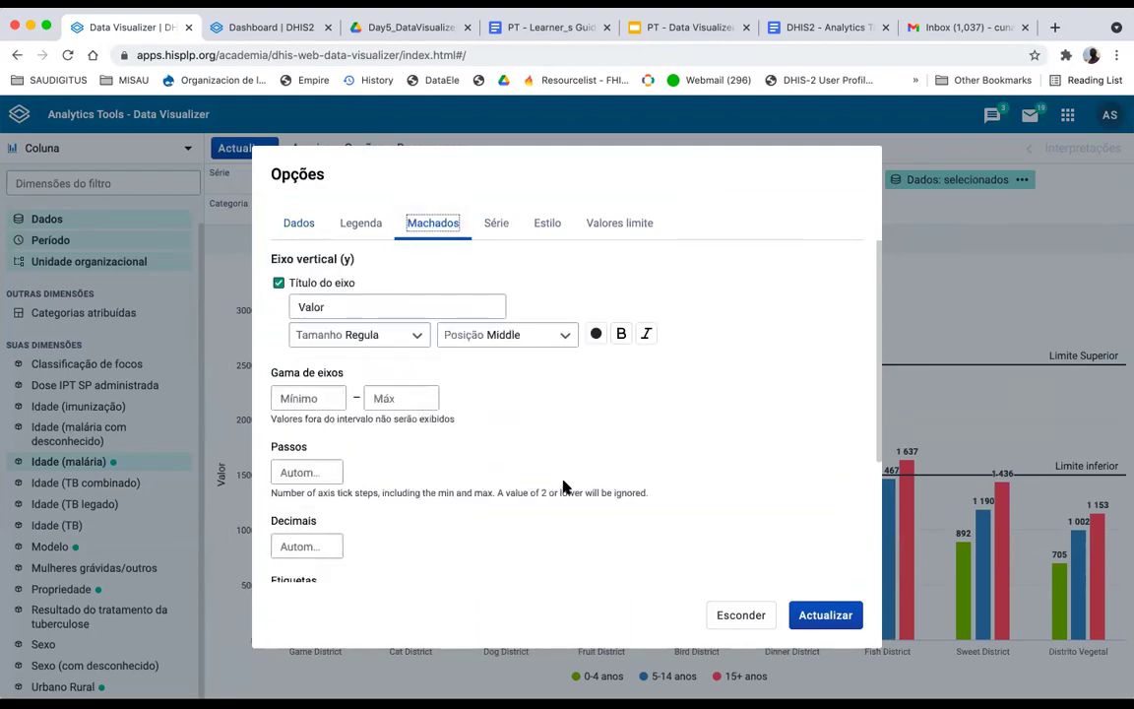
{"action": "scroll", "coordinate": [564, 488], "scroll_direction": "down", "scroll_amount": 1}
{"action": "scroll", "coordinate": [563, 488], "scroll_direction": "down", "scroll_amount": 1}
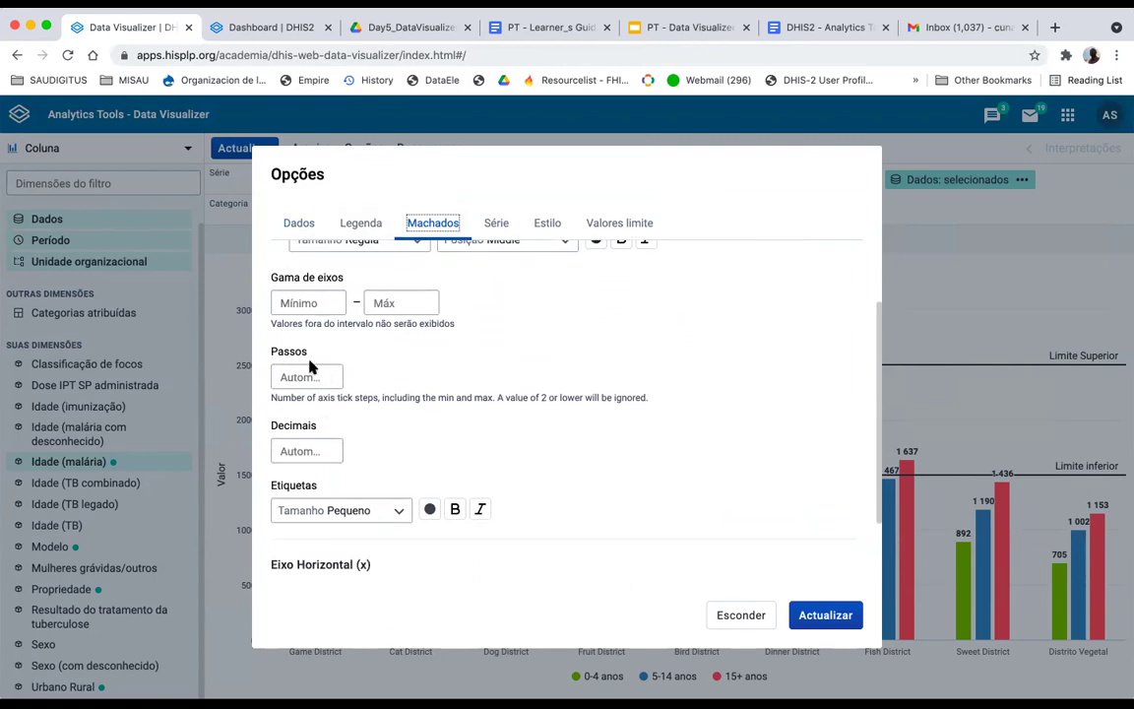
{"action": "scroll", "coordinate": [305, 354], "scroll_direction": "up", "scroll_amount": 1}
{"action": "scroll", "coordinate": [304, 335], "scroll_direction": "down", "scroll_amount": 2}
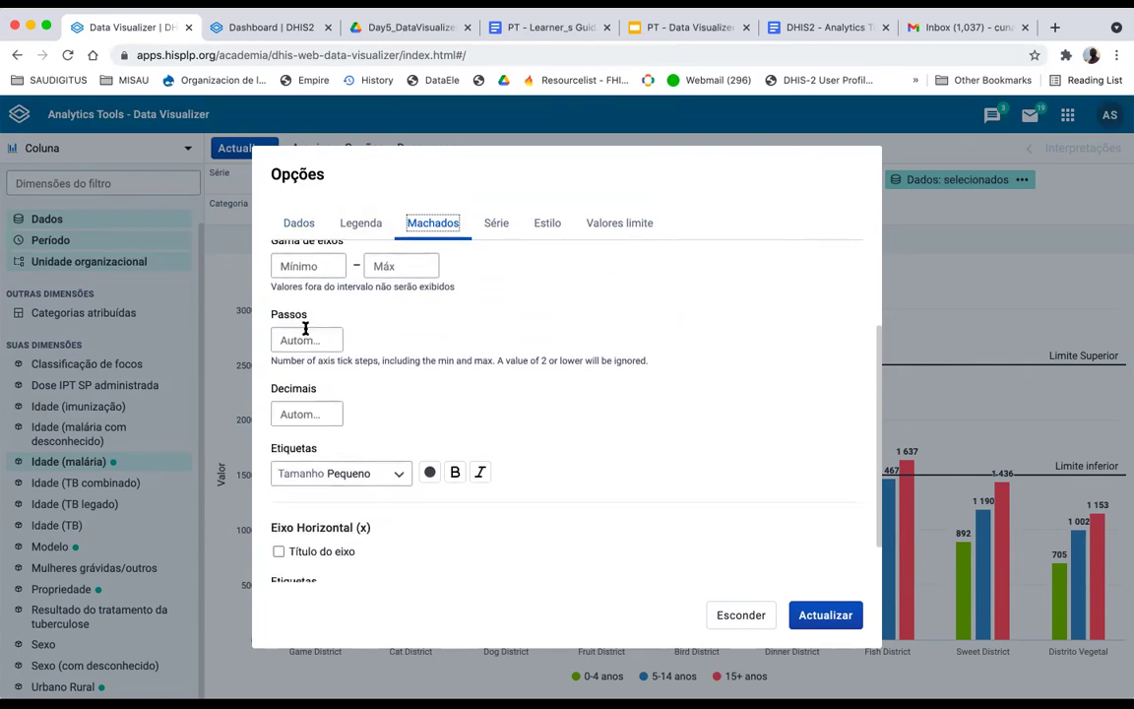
{"action": "left_click", "coordinate": [303, 337]}
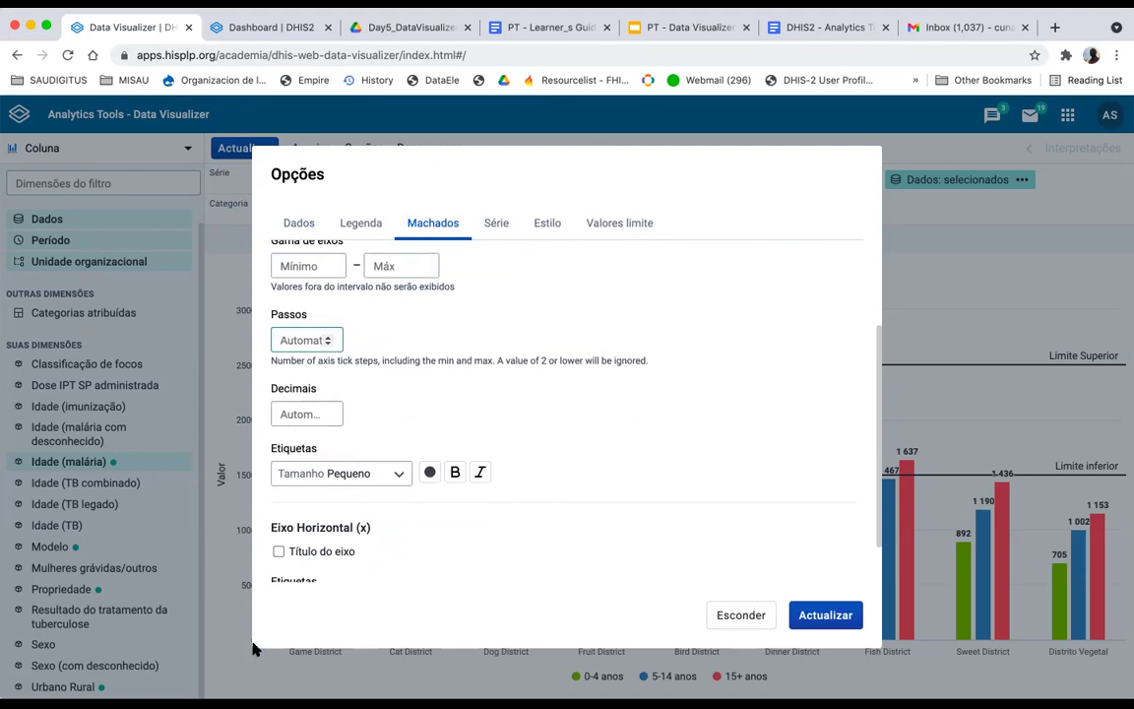
{"action": "left_click", "coordinate": [226, 579]}
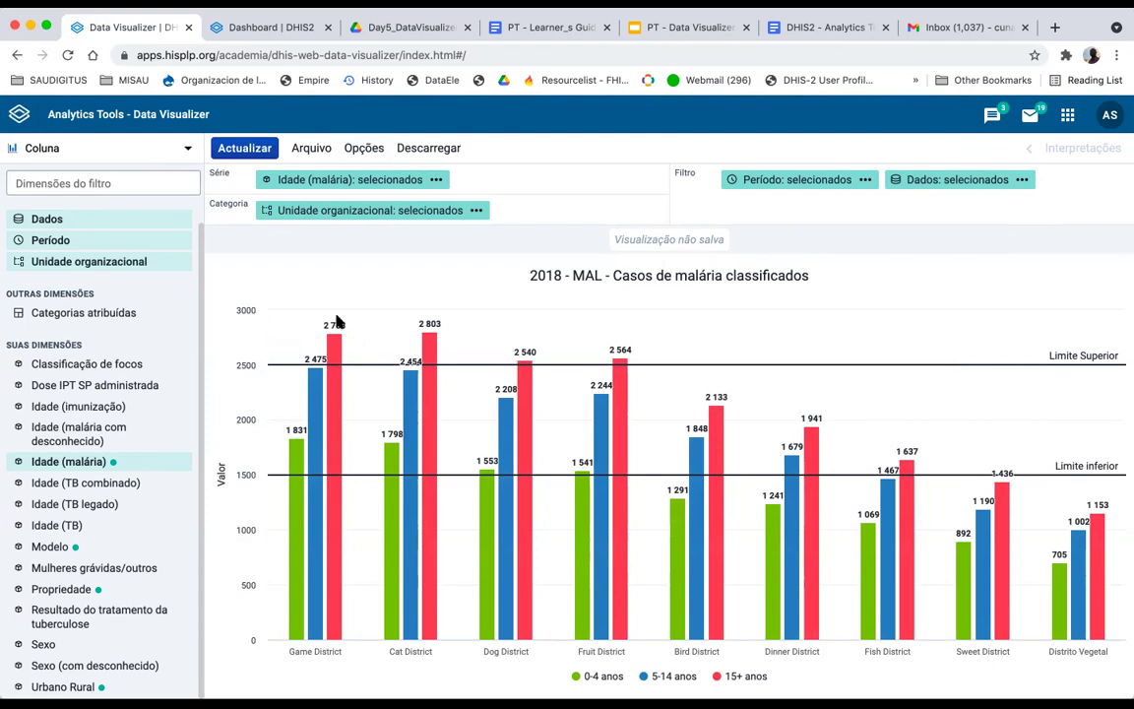
Step: Set the number of vertical axis steps to 4 and update the chart
{"action": "left_click", "coordinate": [362, 148]}
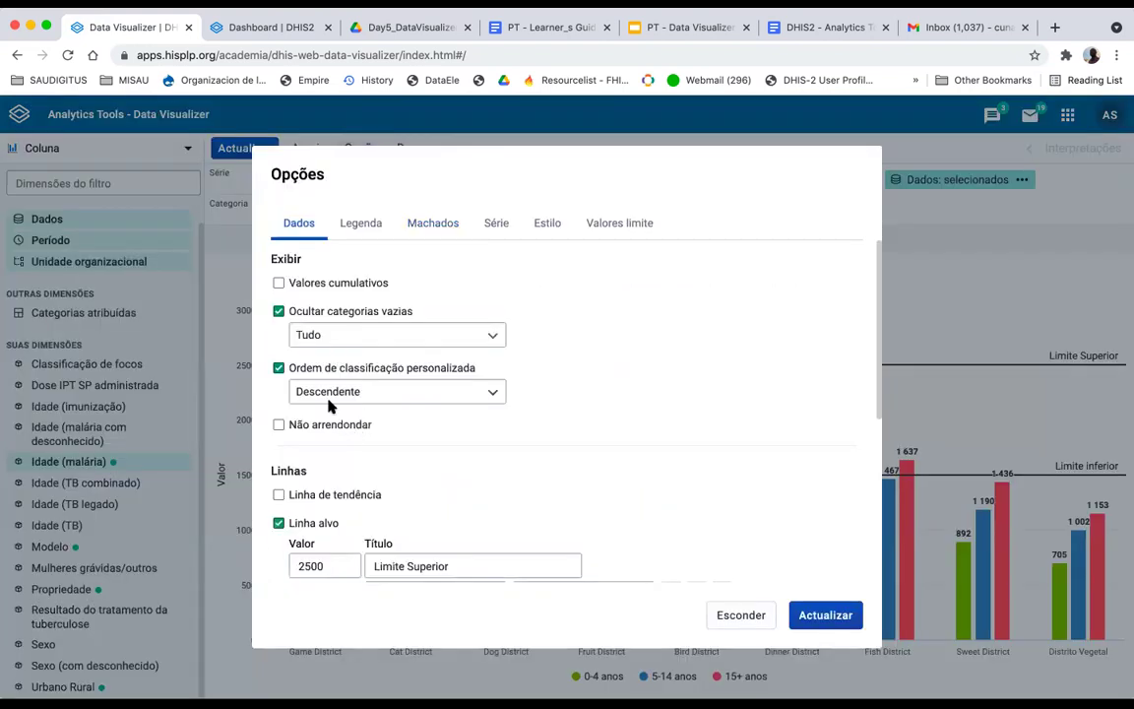
{"action": "left_click", "coordinate": [434, 225]}
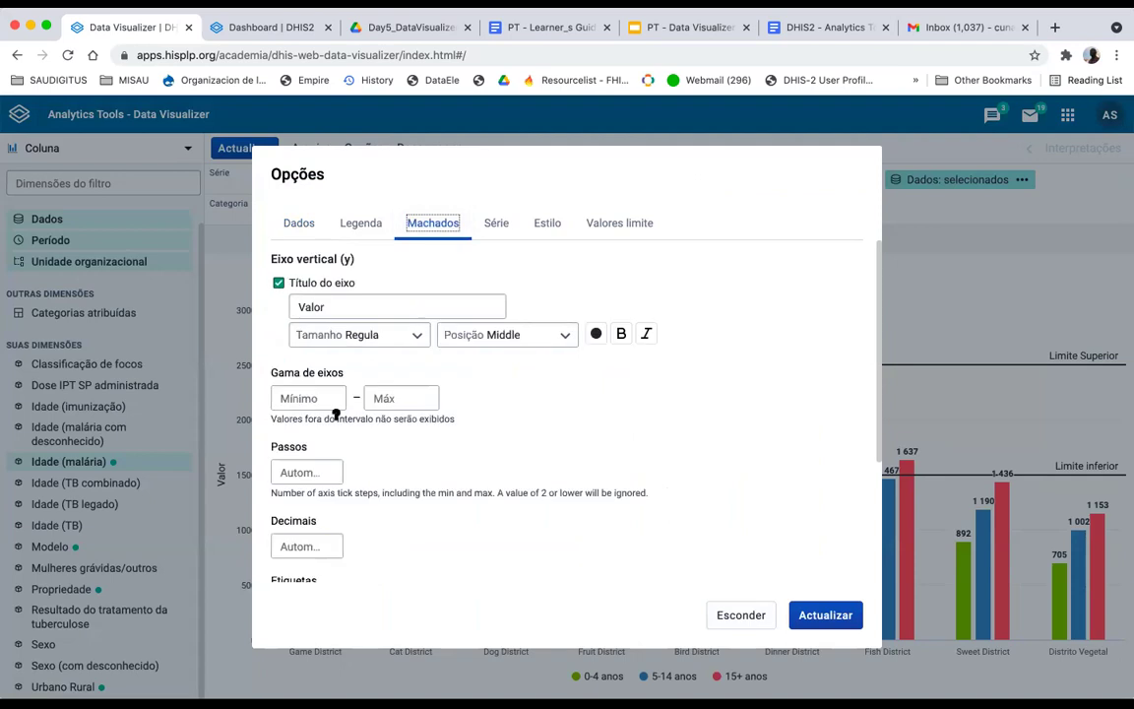
{"action": "left_click", "coordinate": [294, 472]}
{"action": "type", "text": "4"}
{"action": "scroll", "coordinate": [448, 404], "scroll_direction": "down", "scroll_amount": 1}
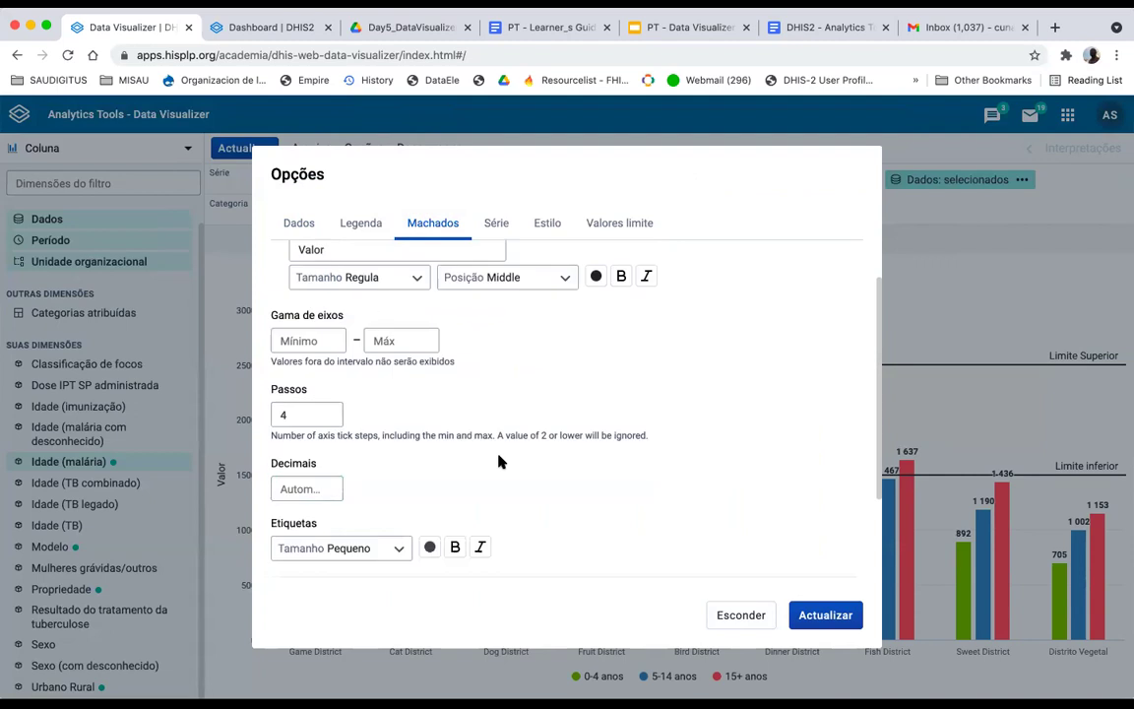
{"action": "left_click", "coordinate": [825, 616]}
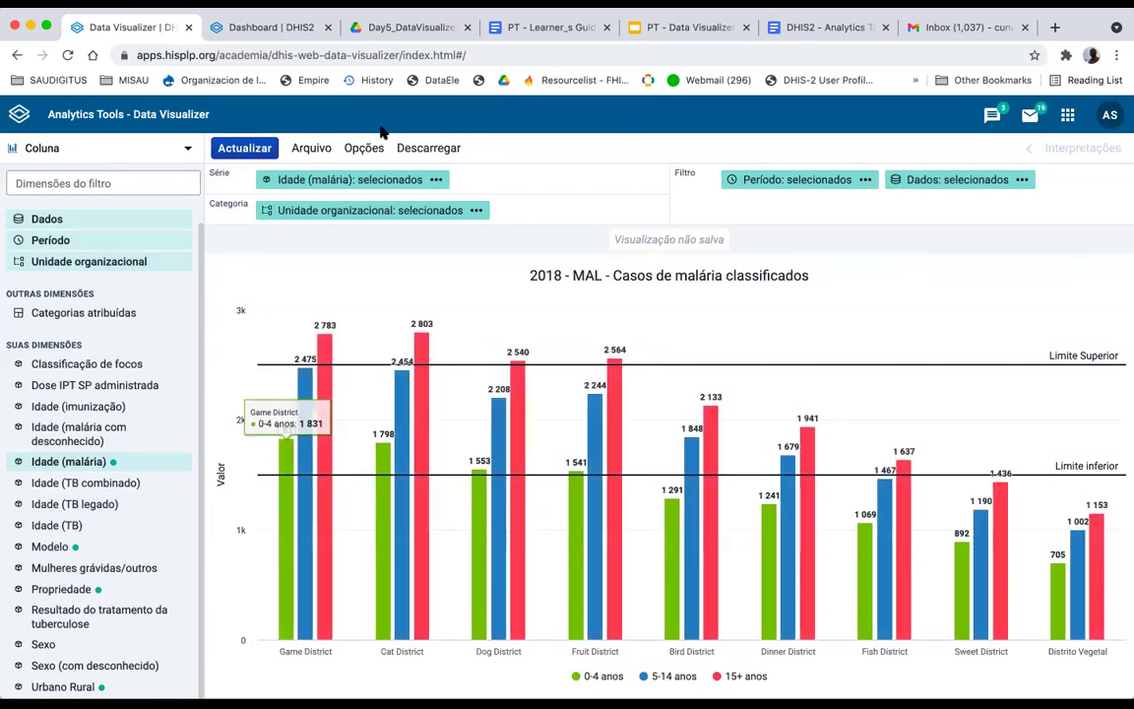
Step: Change the number of vertical axis steps to 12 and update the chart
{"action": "left_click", "coordinate": [375, 148]}
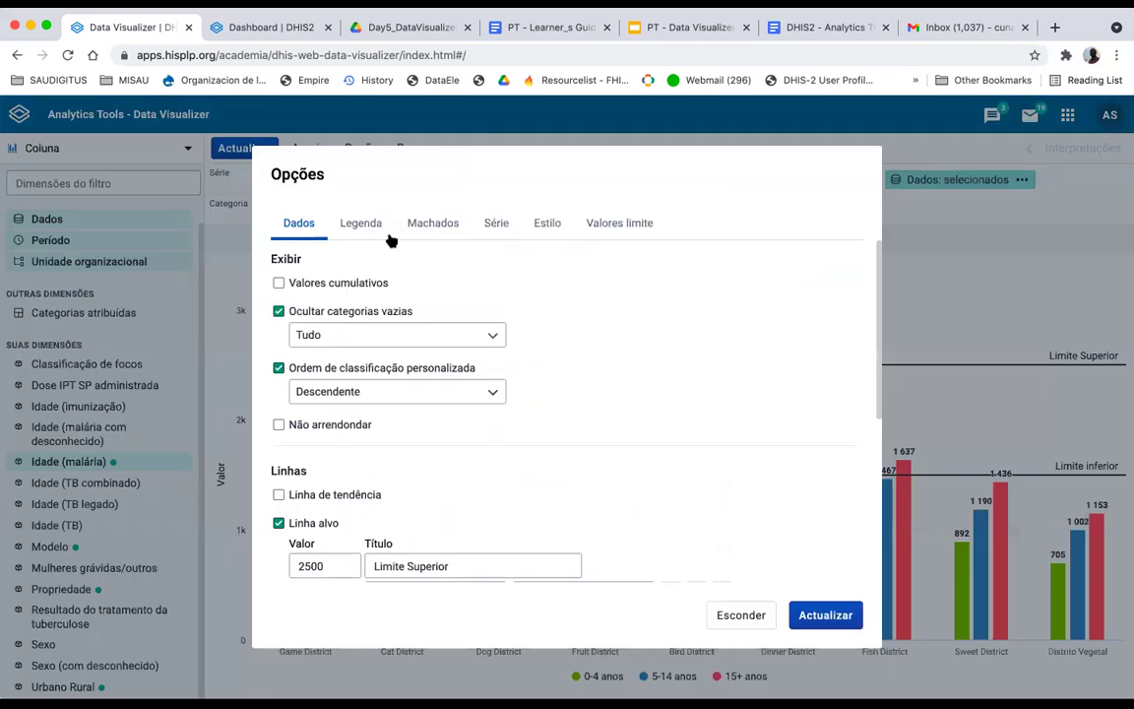
{"action": "left_click", "coordinate": [446, 222]}
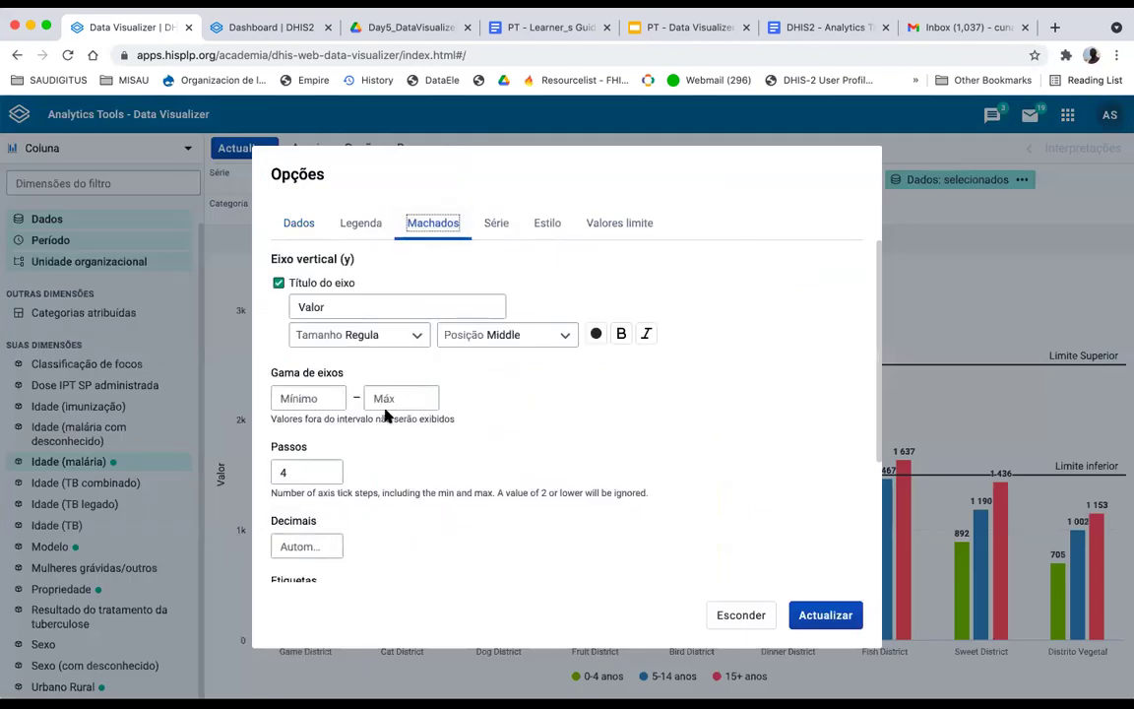
{"action": "key", "text": "Tab"}
{"action": "key", "text": "Tab"}
{"action": "key", "text": "Tab"}
{"action": "key", "text": "Tab"}
{"action": "key", "text": "Tab"}
{"action": "key", "text": "Tab"}
{"action": "key", "text": "Tab"}
{"action": "key", "text": "Tab"}
{"action": "key", "text": "Tab"}
{"action": "key", "text": "Tab"}
{"action": "key", "text": "BackSpace"}
{"action": "type", "text": "12"}
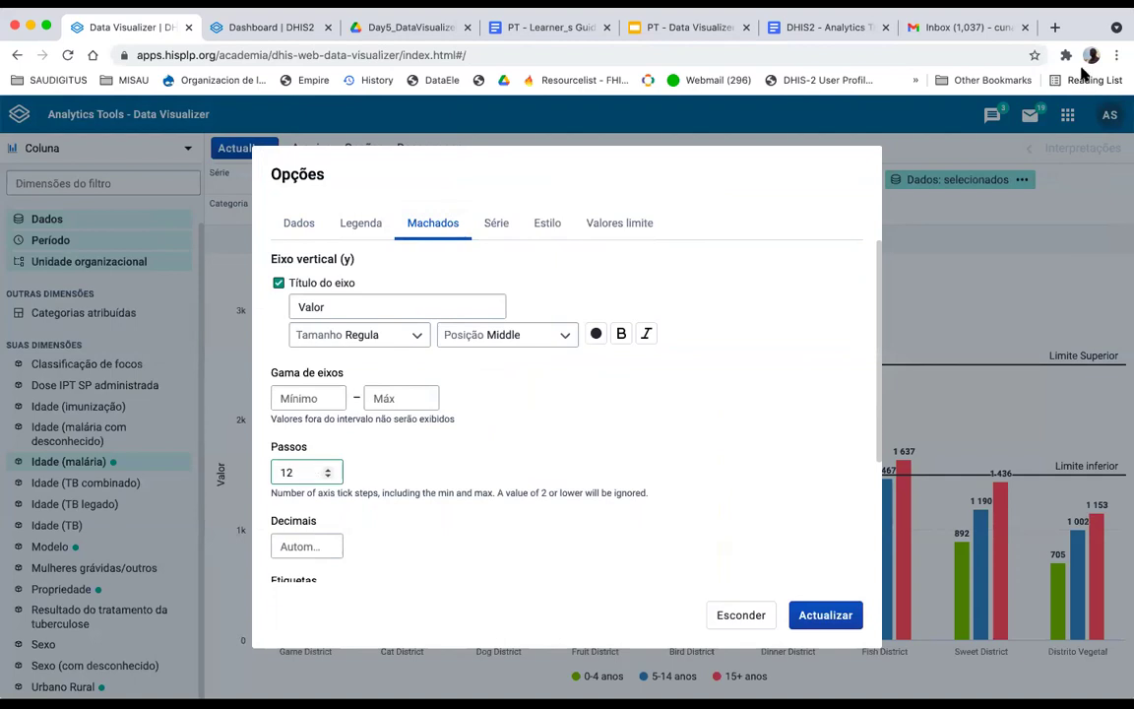
{"action": "left_click", "coordinate": [829, 616]}
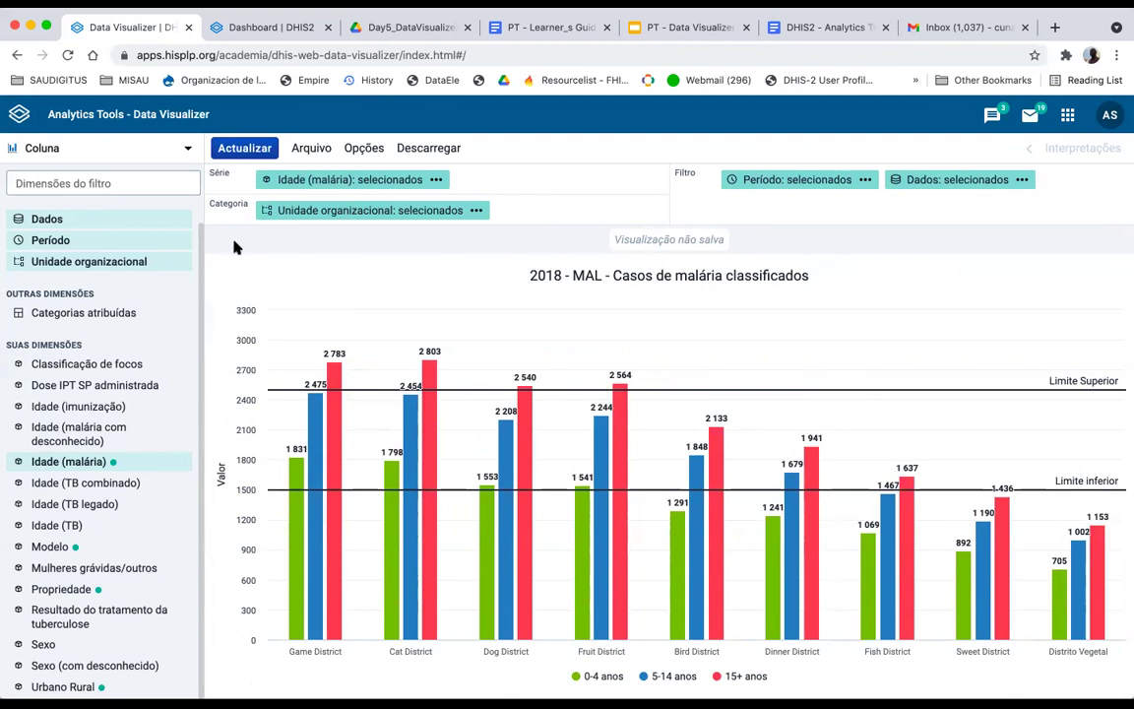
Step: Enable a linear trend line in the chart's data options
{"action": "left_click", "coordinate": [357, 149]}
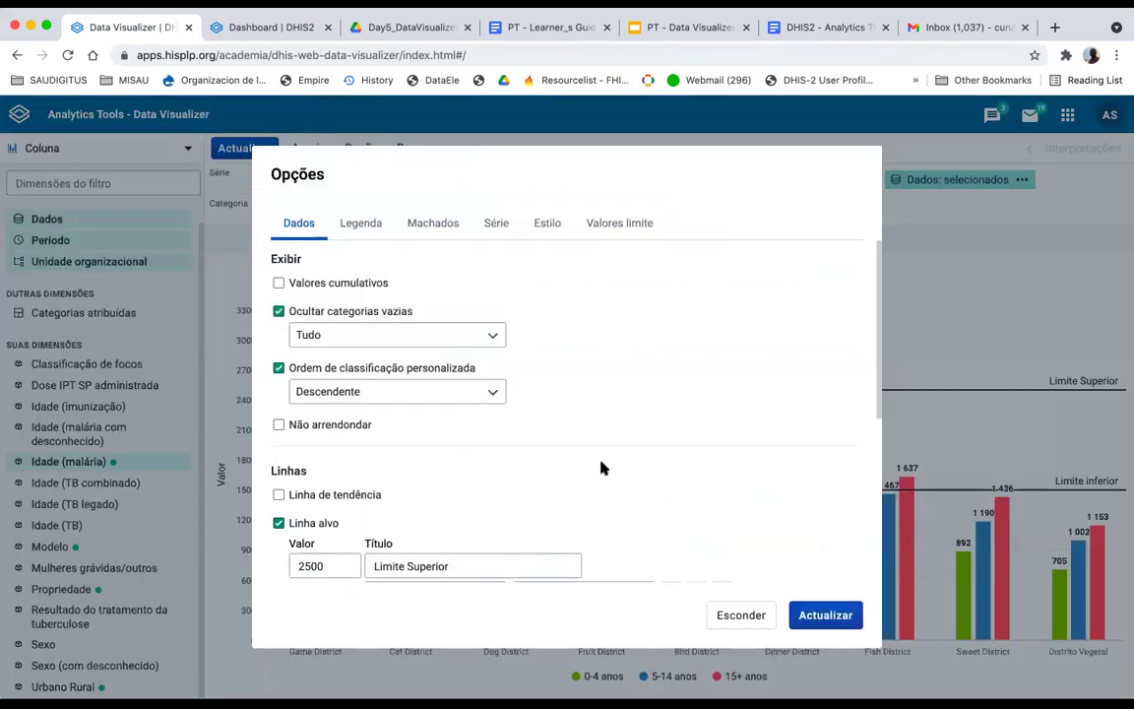
{"action": "key", "text": "space"}
{"action": "scroll", "coordinate": [640, 498], "scroll_direction": "down", "scroll_amount": 5}
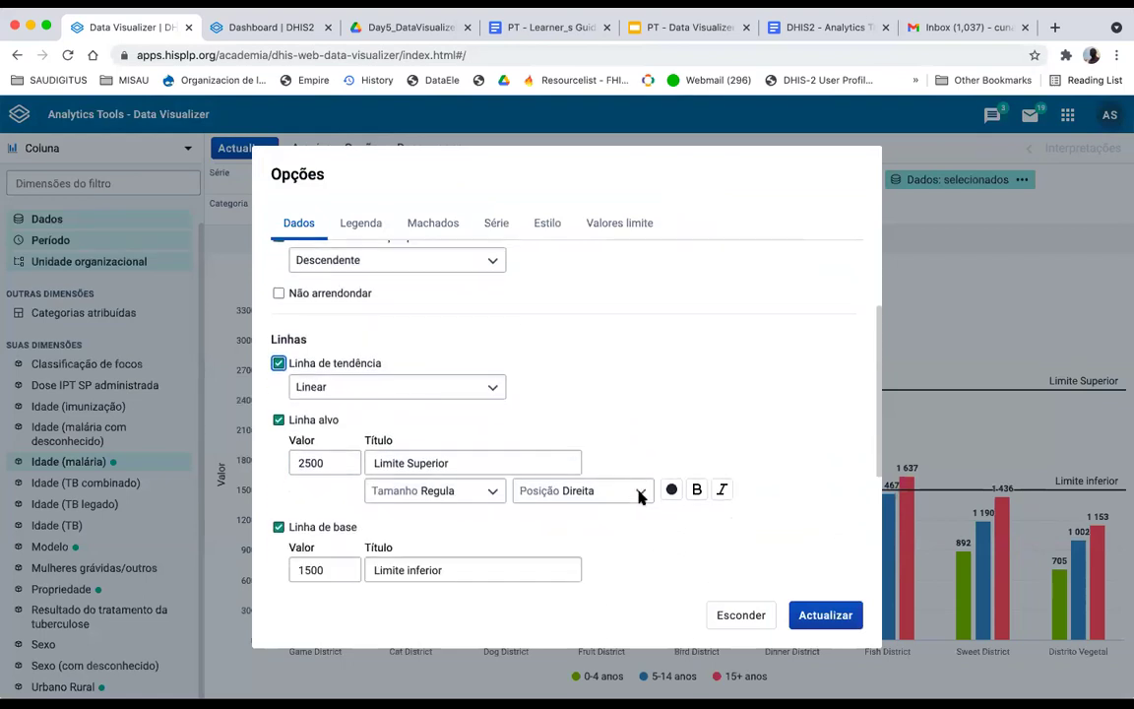
Step: Set the horizontal axis label size to Extra Small and update the chart
{"action": "left_click", "coordinate": [421, 224]}
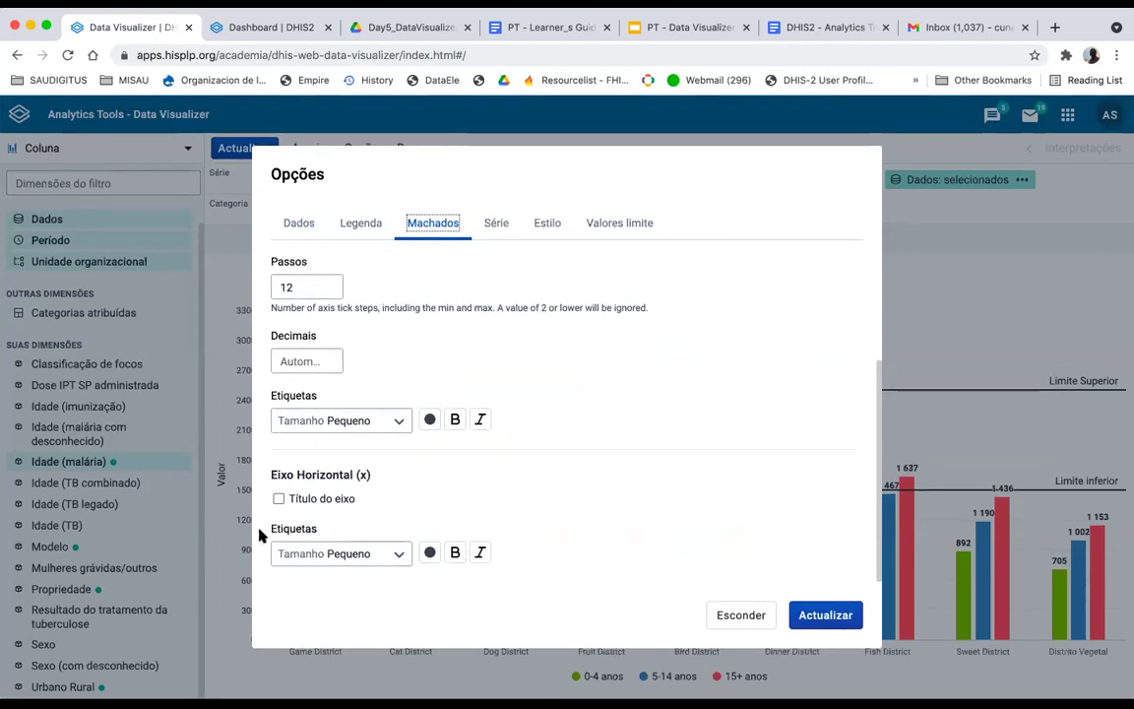
{"action": "left_click", "coordinate": [352, 555]}
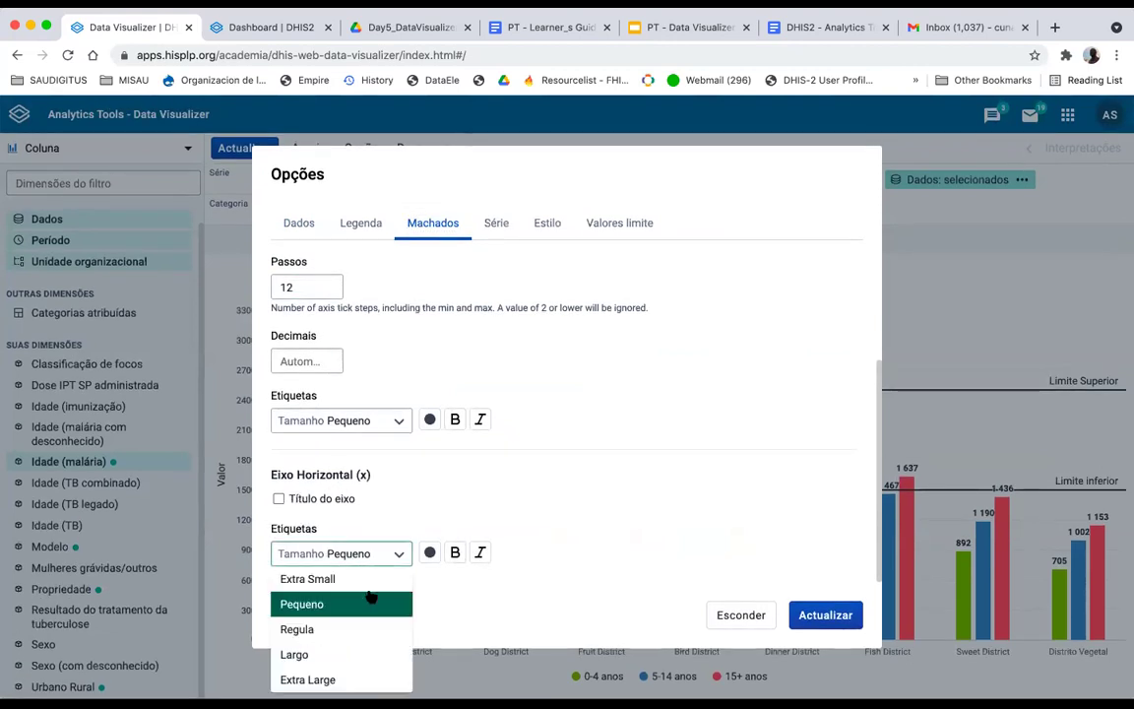
{"action": "left_click", "coordinate": [339, 579]}
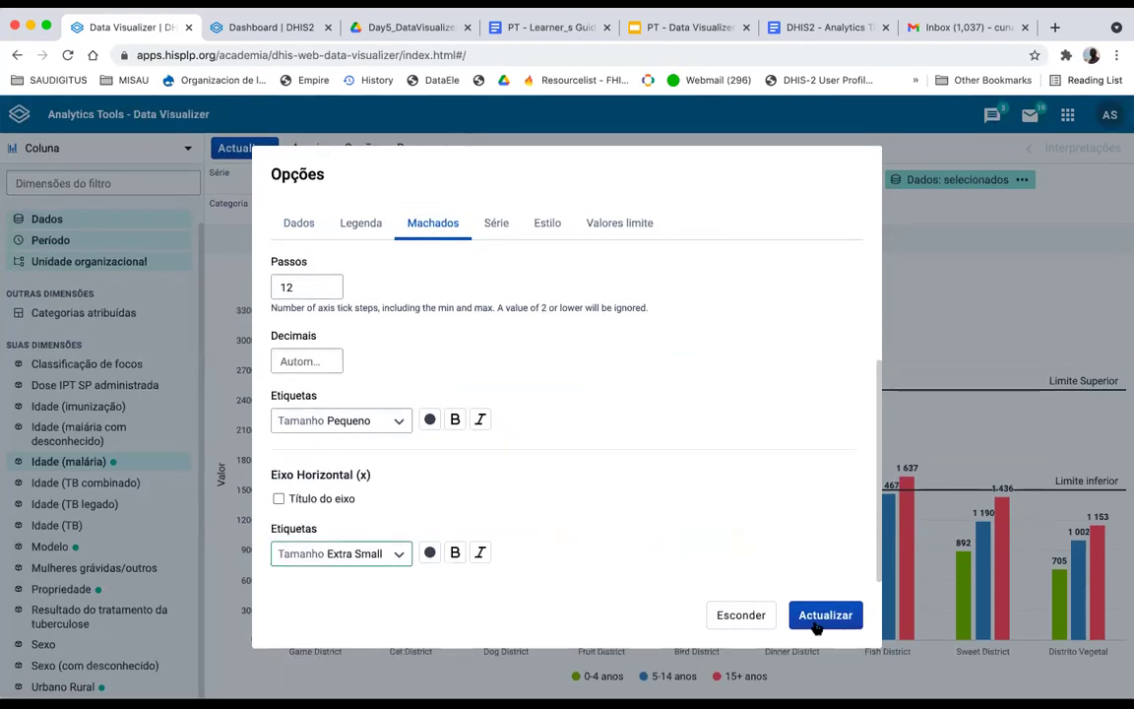
{"action": "left_click", "coordinate": [822, 618]}
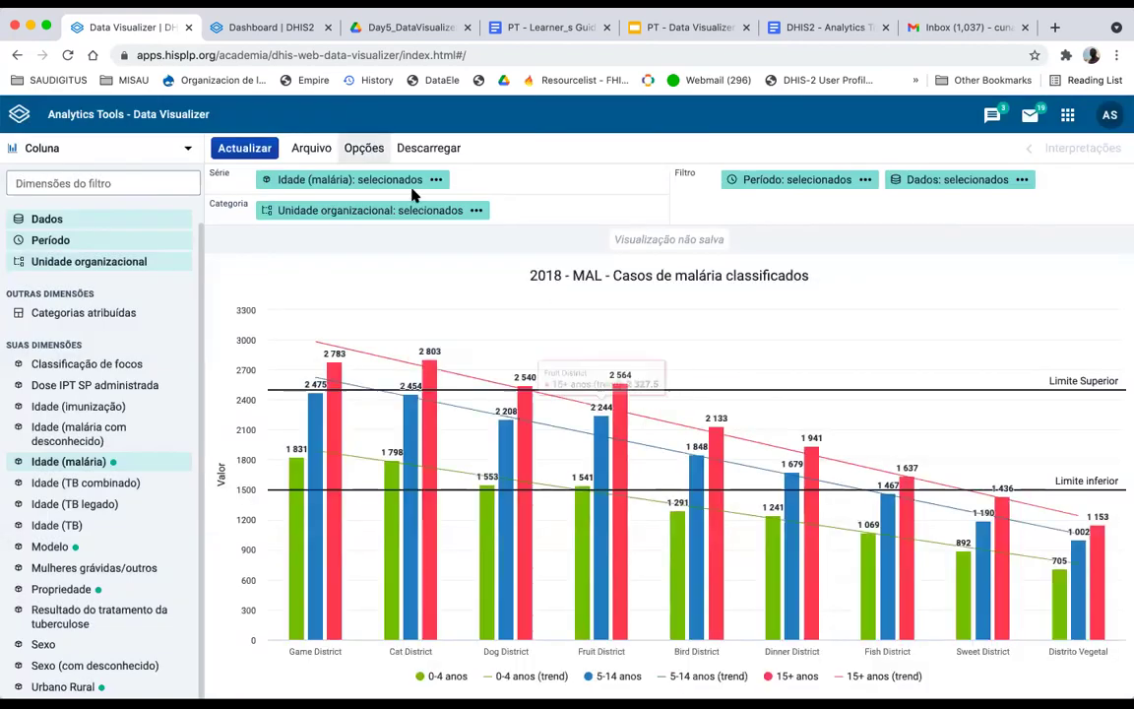
Step: Review the chart's axis settings and its display, sorting and line settings without changing them
{"action": "left_click", "coordinate": [363, 147]}
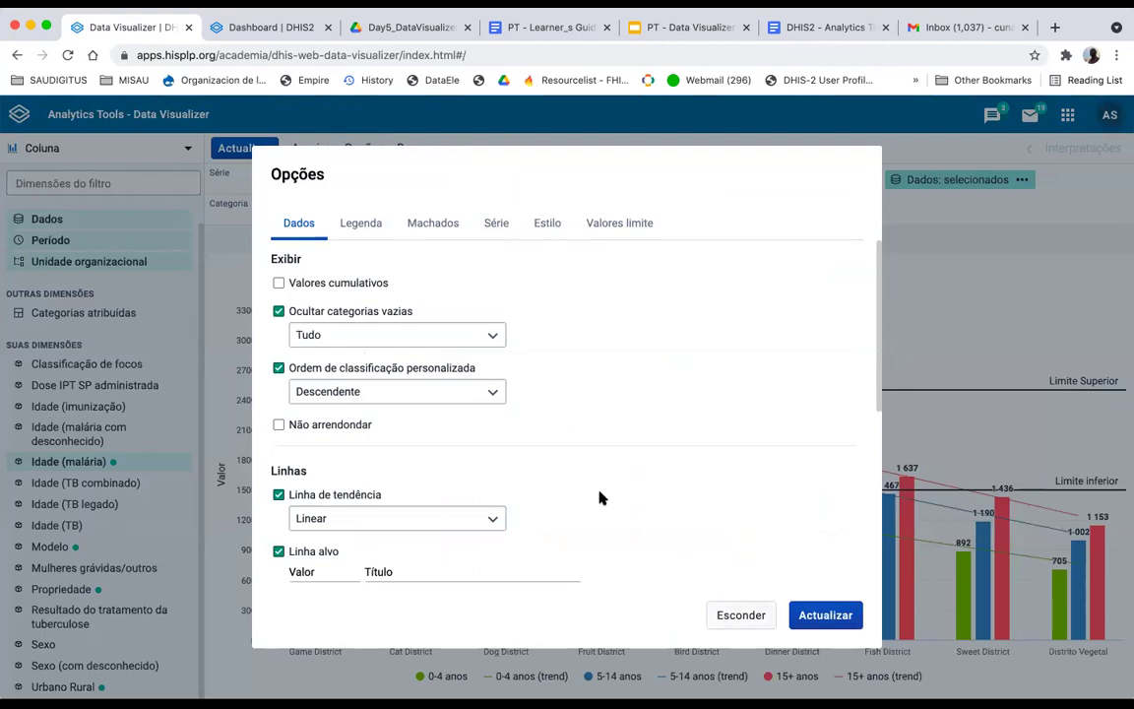
{"action": "key", "text": "Escape"}
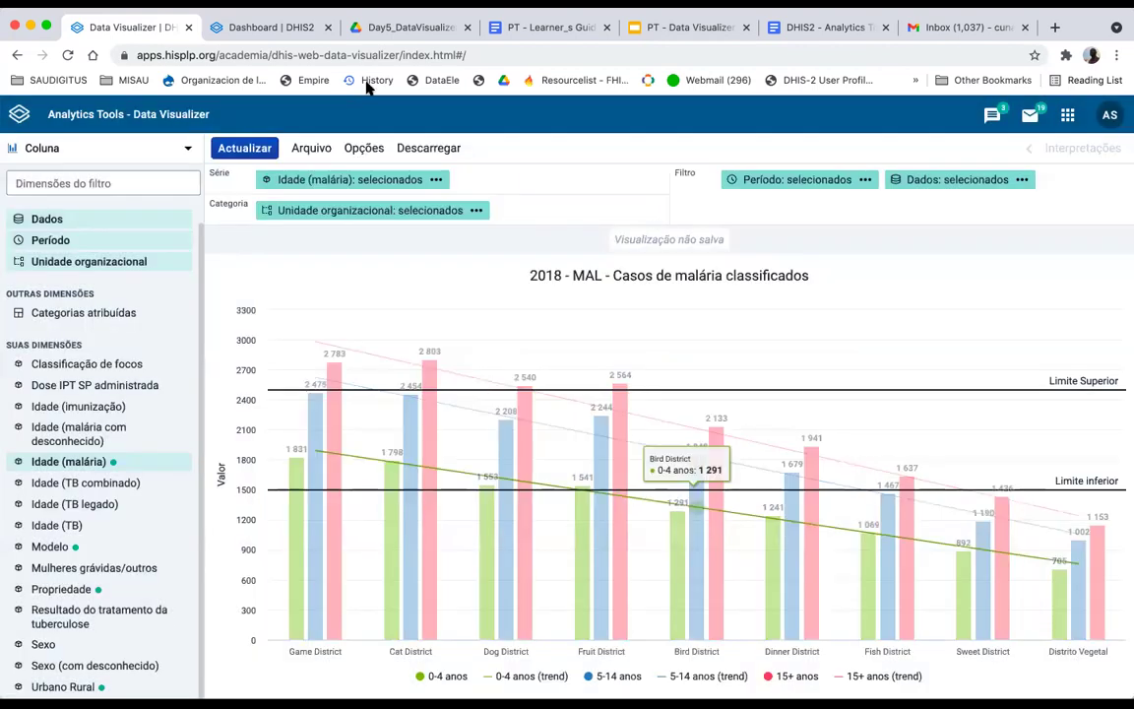
{"action": "left_click", "coordinate": [363, 147]}
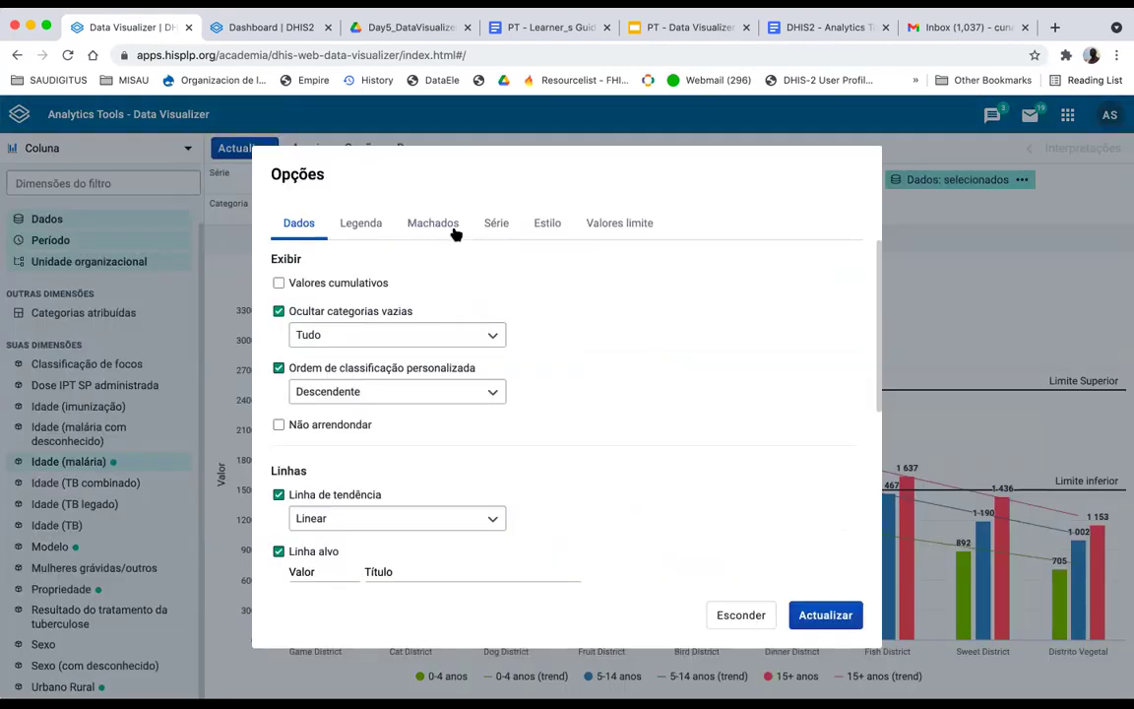
{"action": "left_click", "coordinate": [435, 224]}
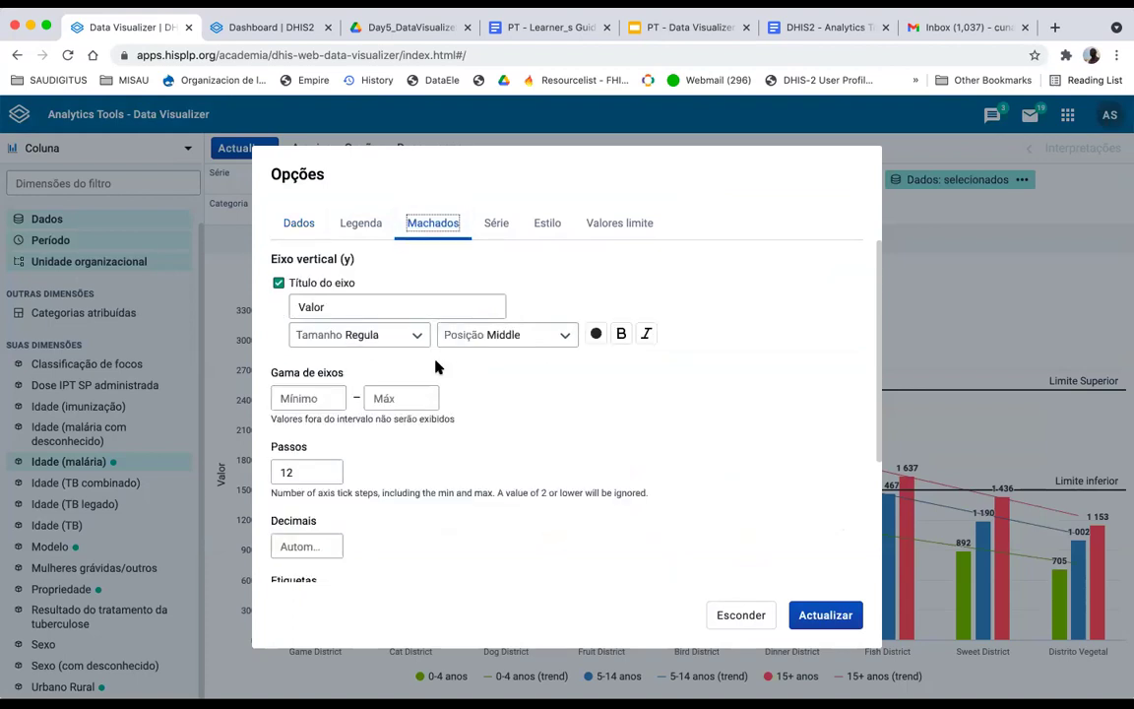
{"action": "scroll", "coordinate": [493, 423], "scroll_direction": "down", "scroll_amount": 1}
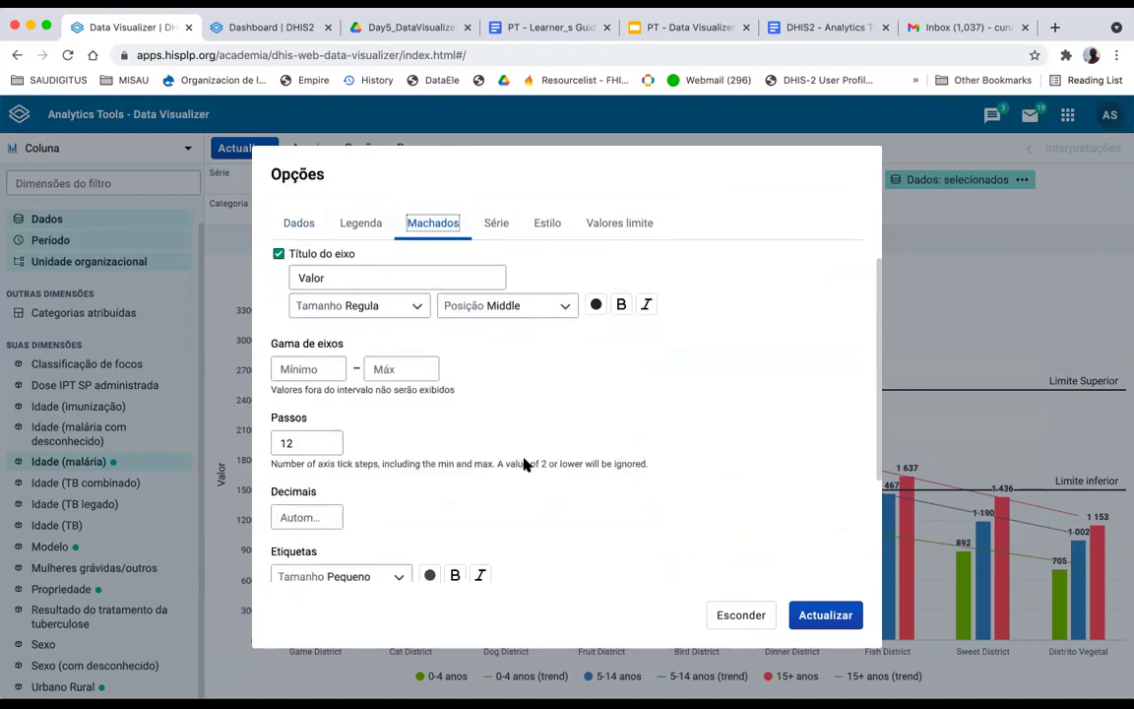
{"action": "scroll", "coordinate": [492, 458], "scroll_direction": "down", "scroll_amount": 3}
{"action": "left_click", "coordinate": [298, 222]}
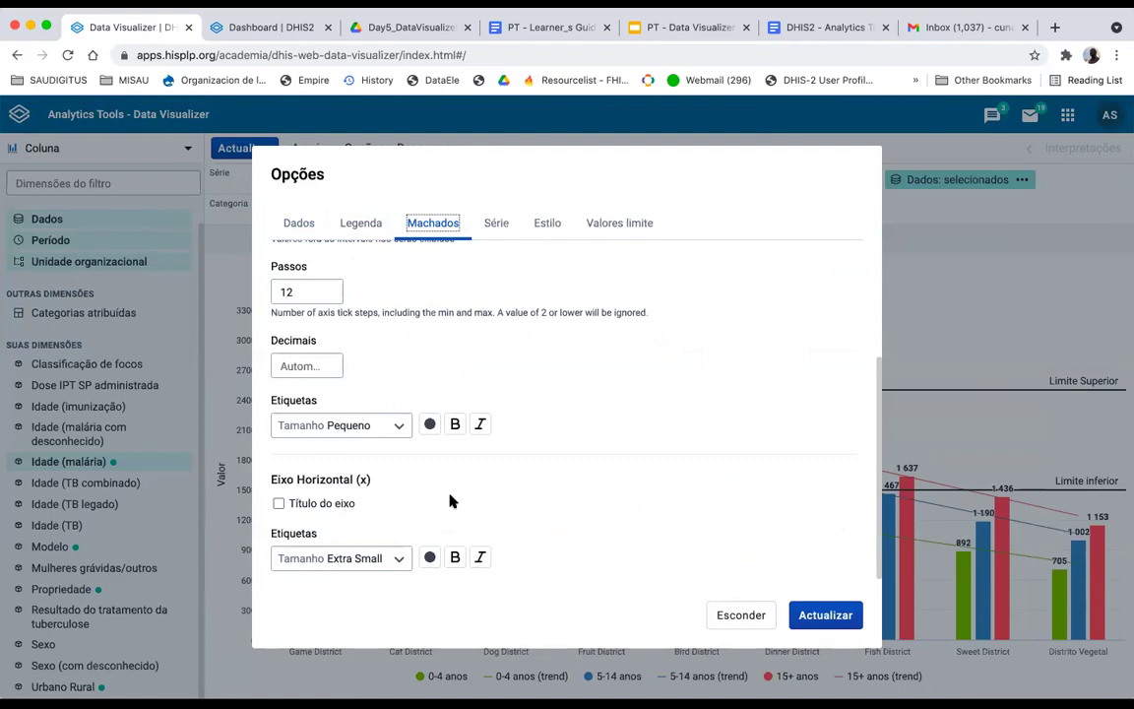
{"action": "scroll", "coordinate": [458, 512], "scroll_direction": "down", "scroll_amount": 1}
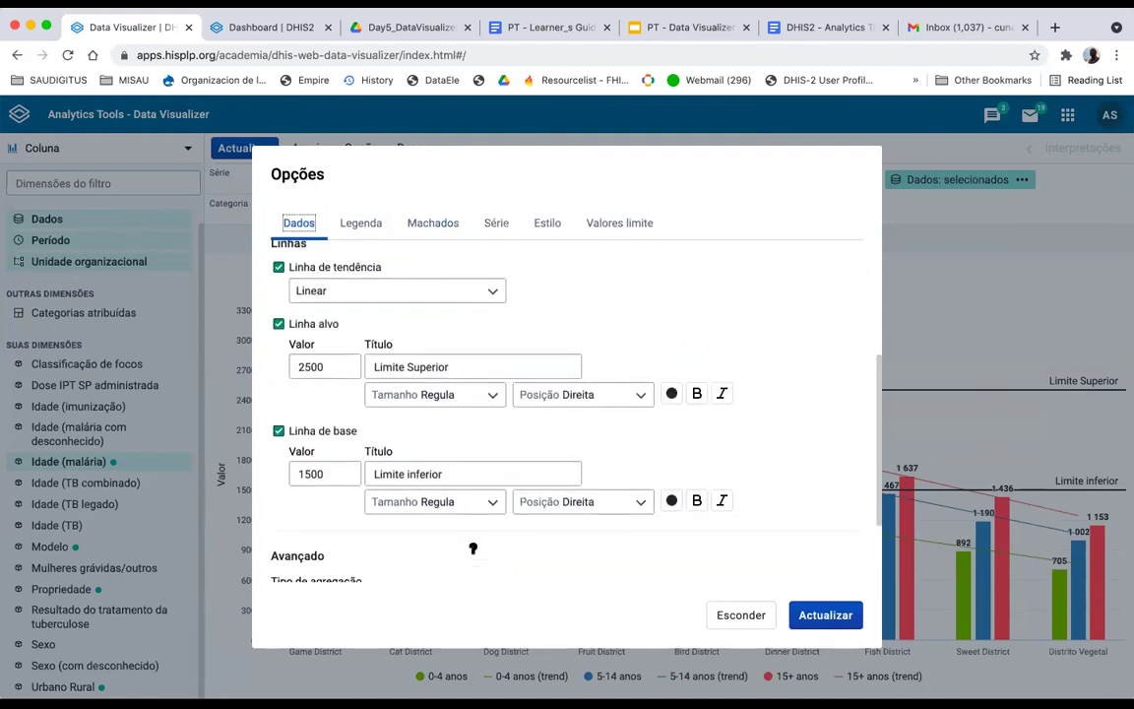
{"action": "scroll", "coordinate": [472, 548], "scroll_direction": "down", "scroll_amount": 1}
{"action": "scroll", "coordinate": [473, 544], "scroll_direction": "up", "scroll_amount": 4}
{"action": "scroll", "coordinate": [473, 553], "scroll_direction": "up", "scroll_amount": 2}
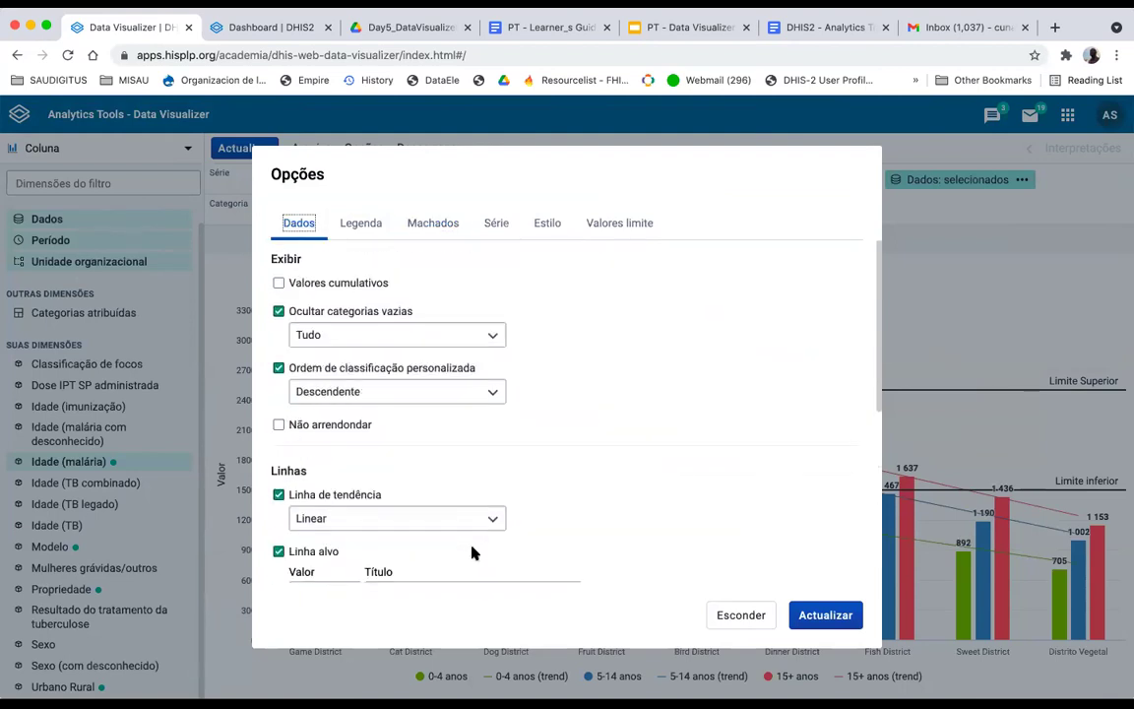
{"action": "scroll", "coordinate": [470, 550], "scroll_direction": "down", "scroll_amount": 2}
{"action": "scroll", "coordinate": [473, 282], "scroll_direction": "down", "scroll_amount": 1}
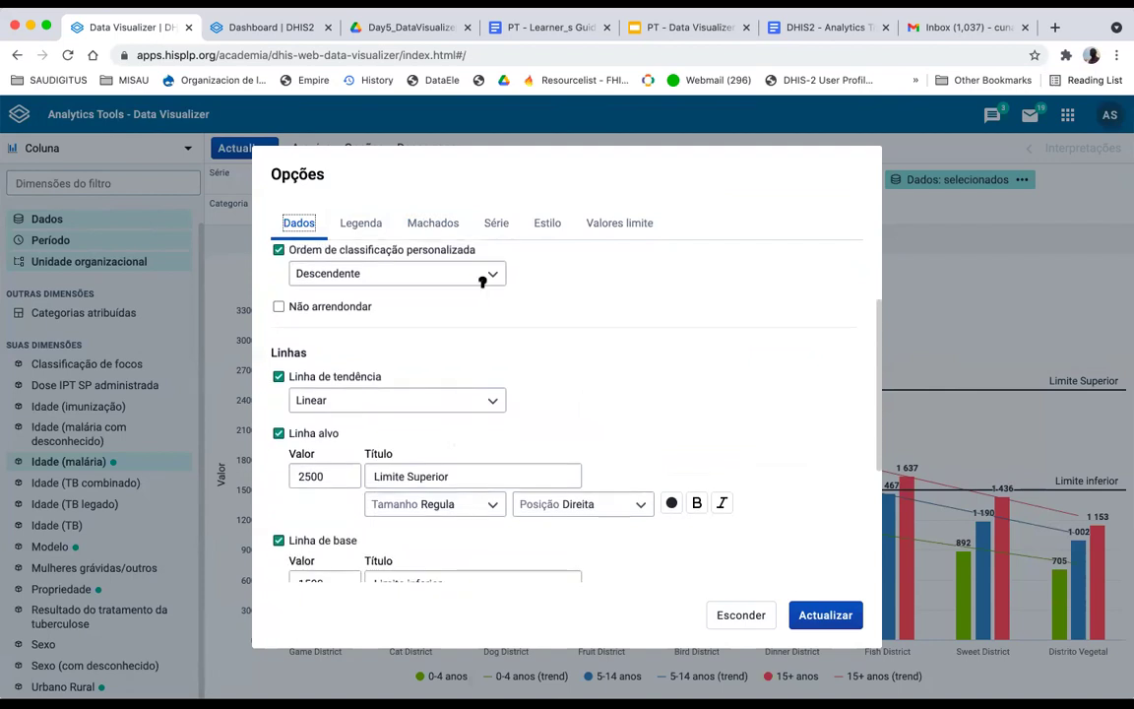
Step: Set the horizontal axis label size to Extra Large and update the chart
{"action": "left_click", "coordinate": [452, 224]}
{"action": "scroll", "coordinate": [468, 509], "scroll_direction": "down", "scroll_amount": 1}
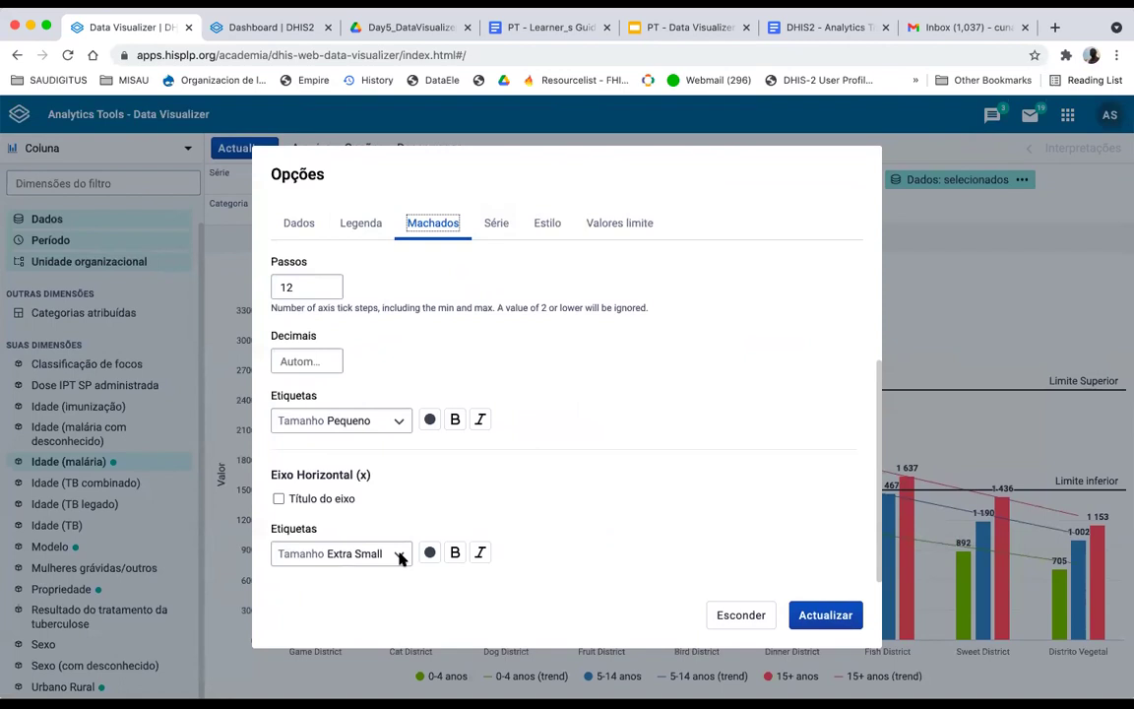
{"action": "left_click", "coordinate": [399, 558]}
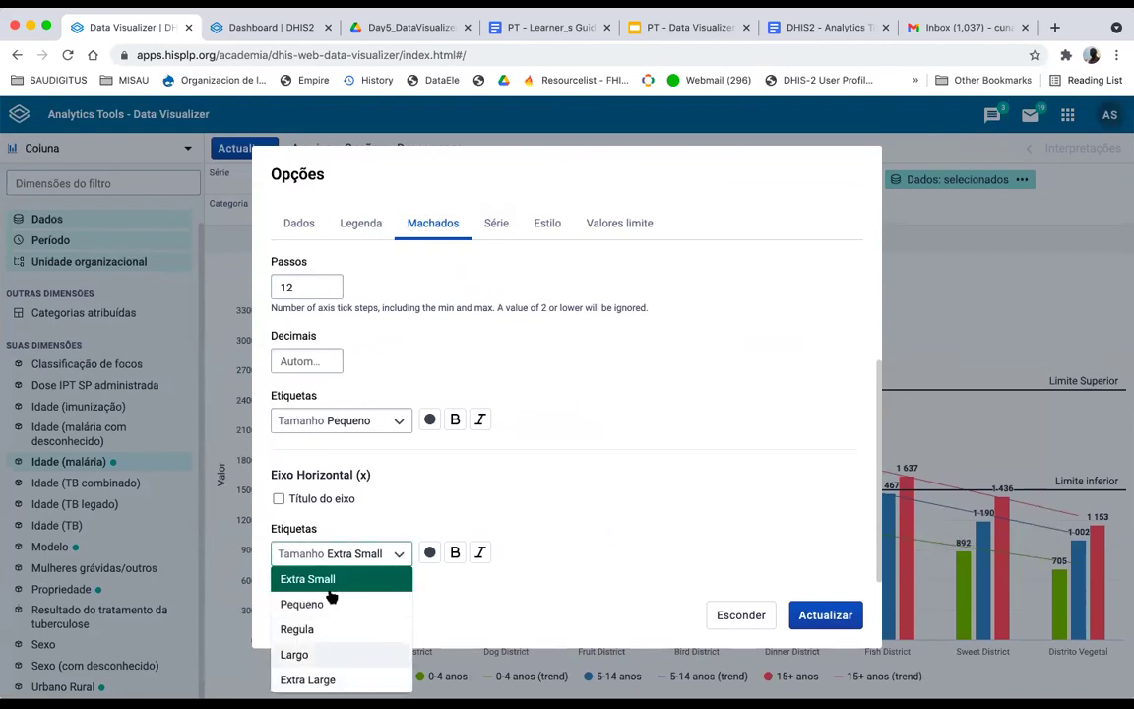
{"action": "left_click", "coordinate": [329, 602]}
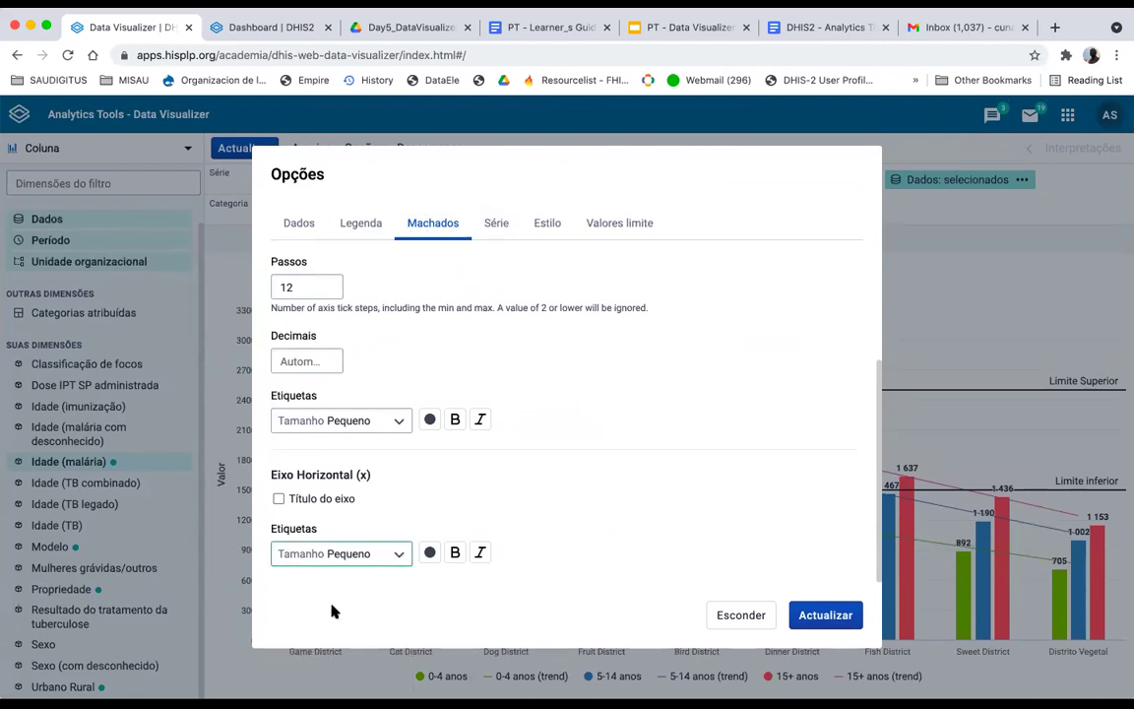
{"action": "left_click", "coordinate": [356, 553]}
{"action": "left_click", "coordinate": [345, 679]}
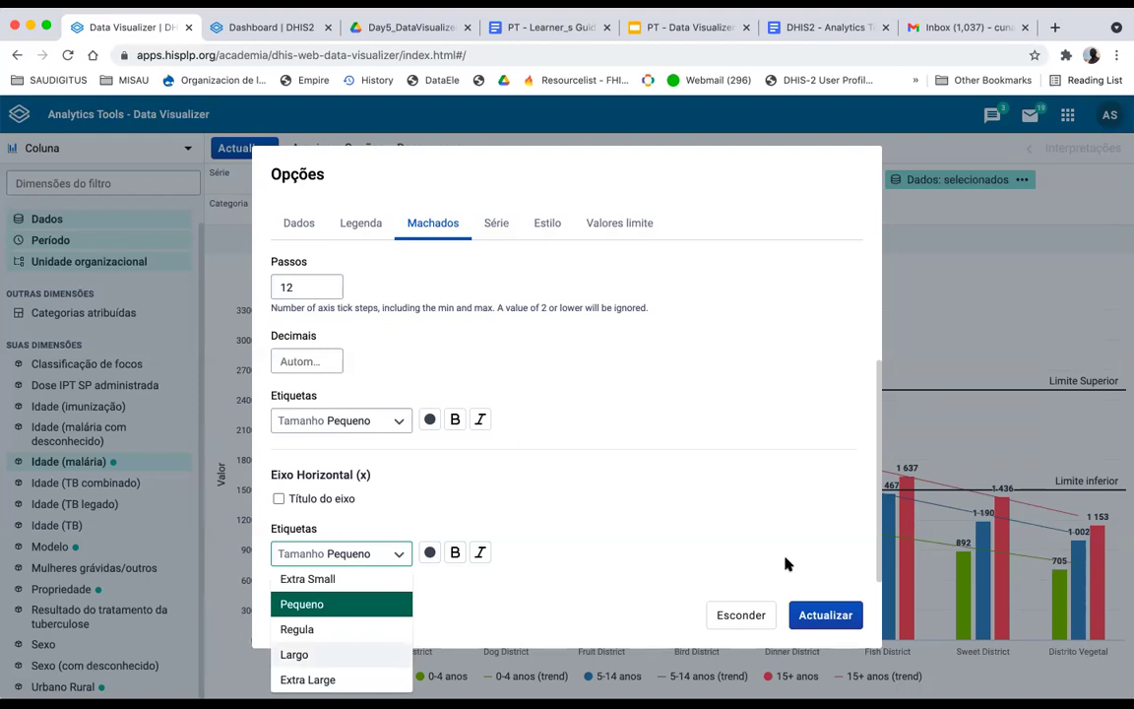
{"action": "left_click", "coordinate": [827, 615]}
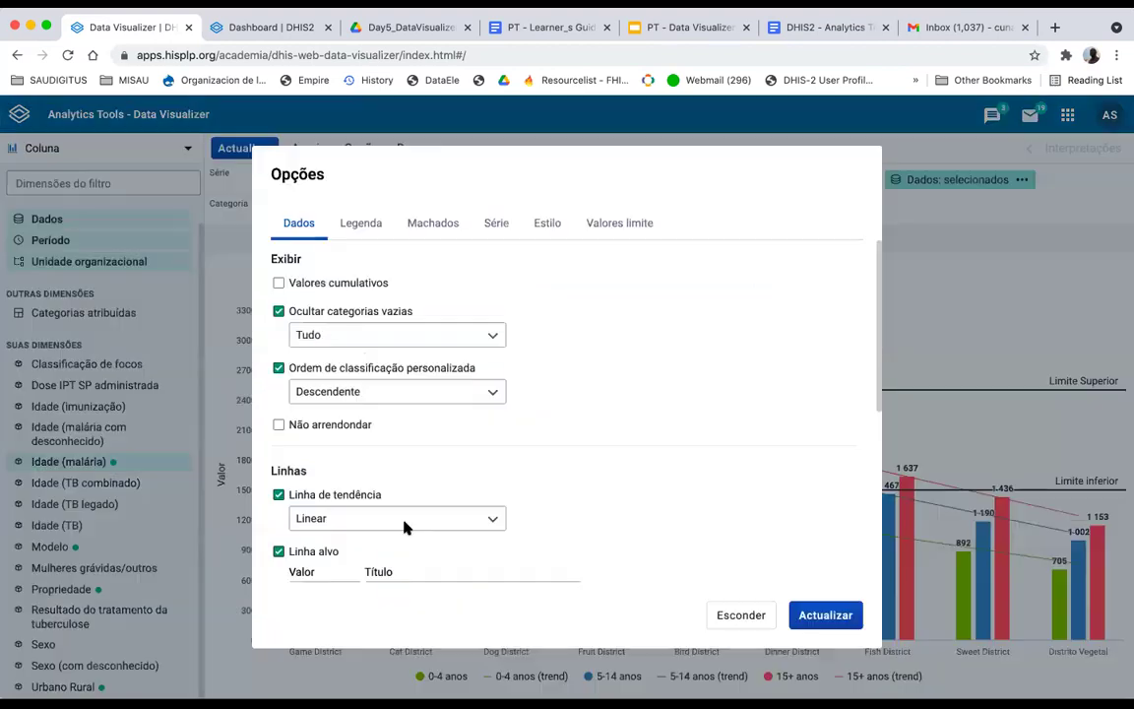
Step: Enable the horizontal axis title with the text "Distritos" and update the chart
{"action": "scroll", "coordinate": [411, 519], "scroll_direction": "down", "scroll_amount": 2}
{"action": "left_click", "coordinate": [443, 225]}
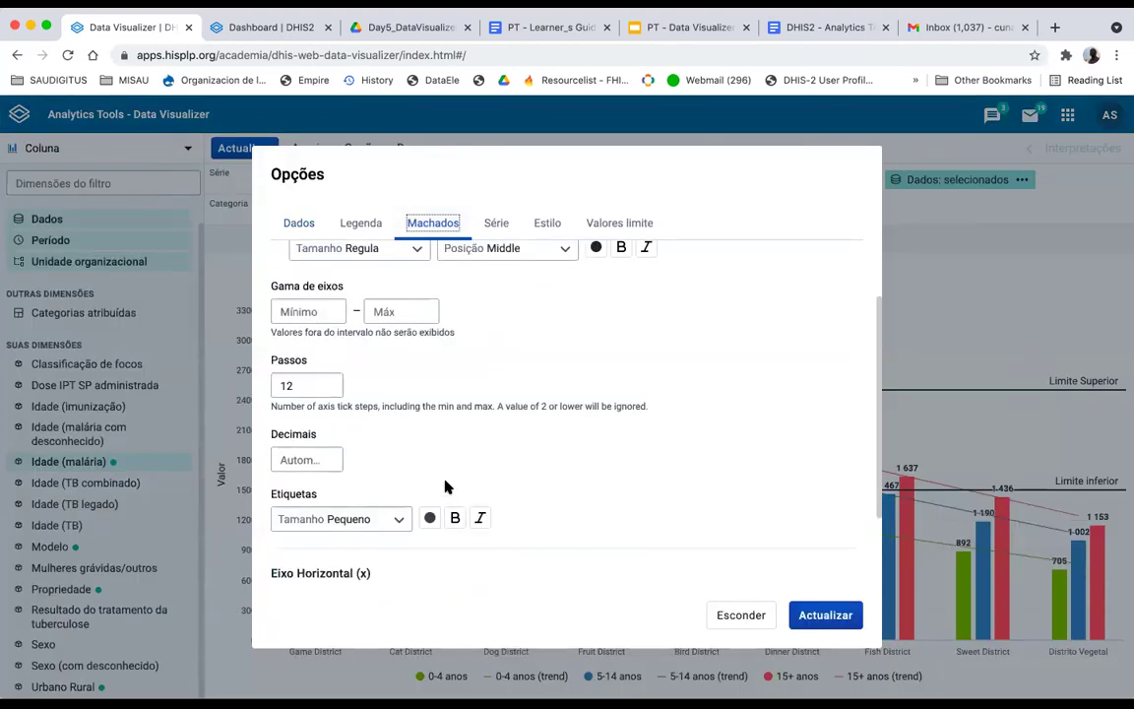
{"action": "scroll", "coordinate": [445, 487], "scroll_direction": "down", "scroll_amount": 2}
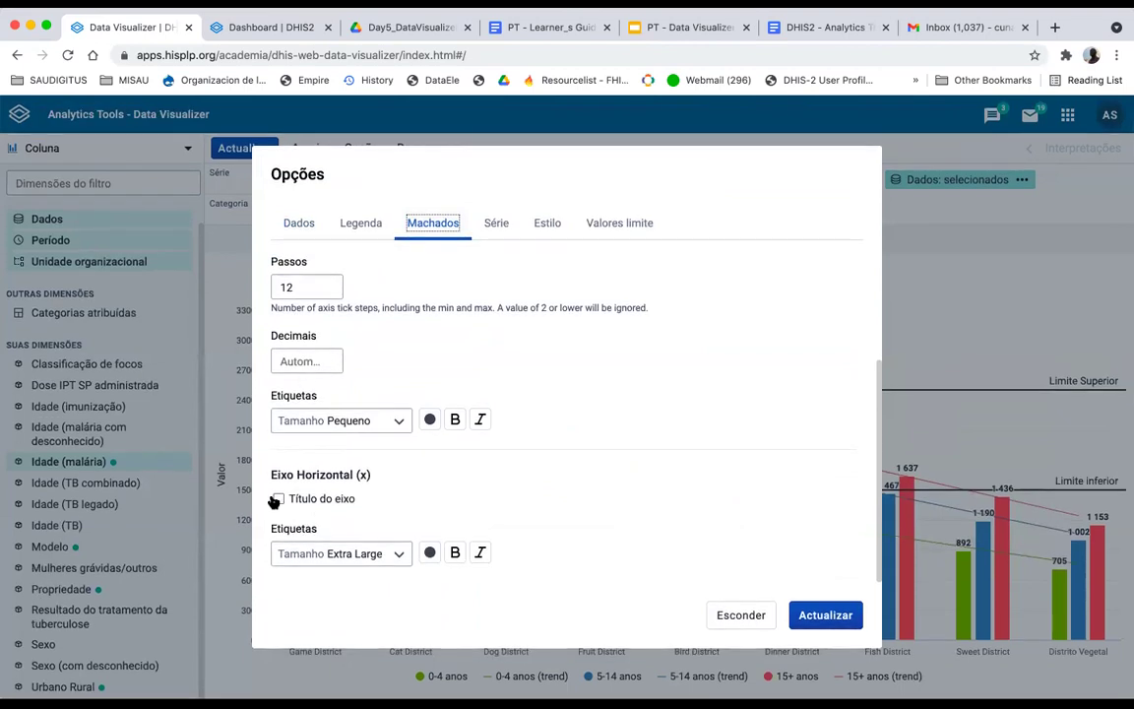
{"action": "left_click", "coordinate": [277, 499]}
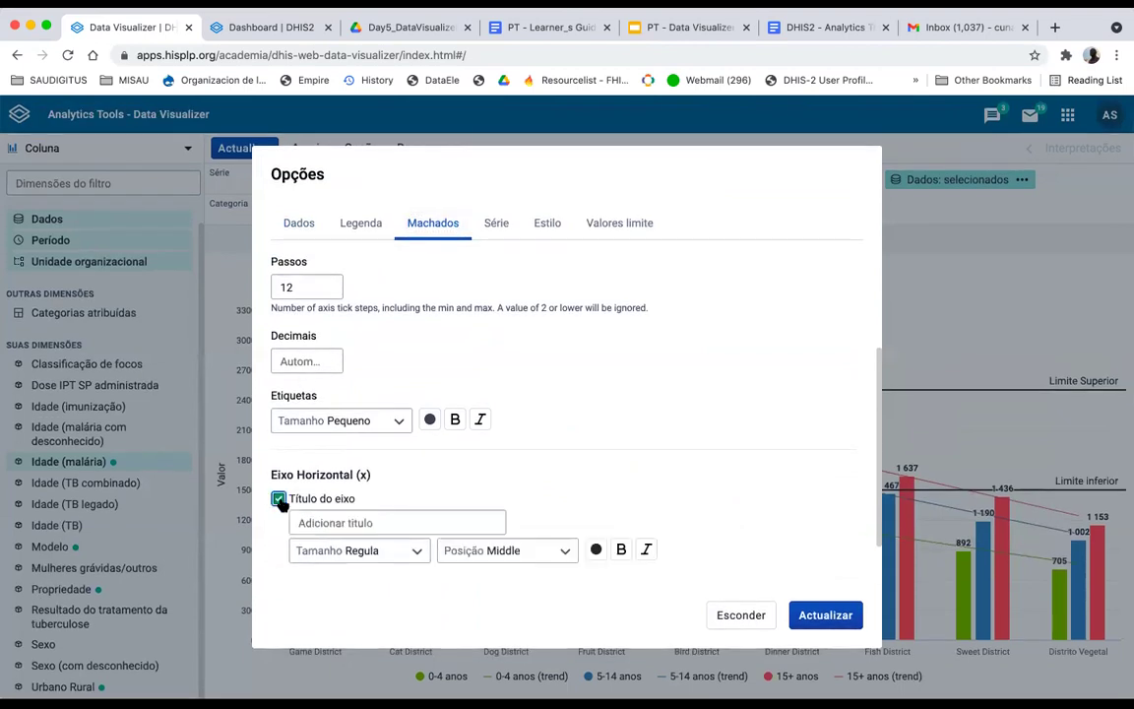
{"action": "scroll", "coordinate": [352, 461], "scroll_direction": "down", "scroll_amount": 1}
{"action": "left_click", "coordinate": [361, 463]}
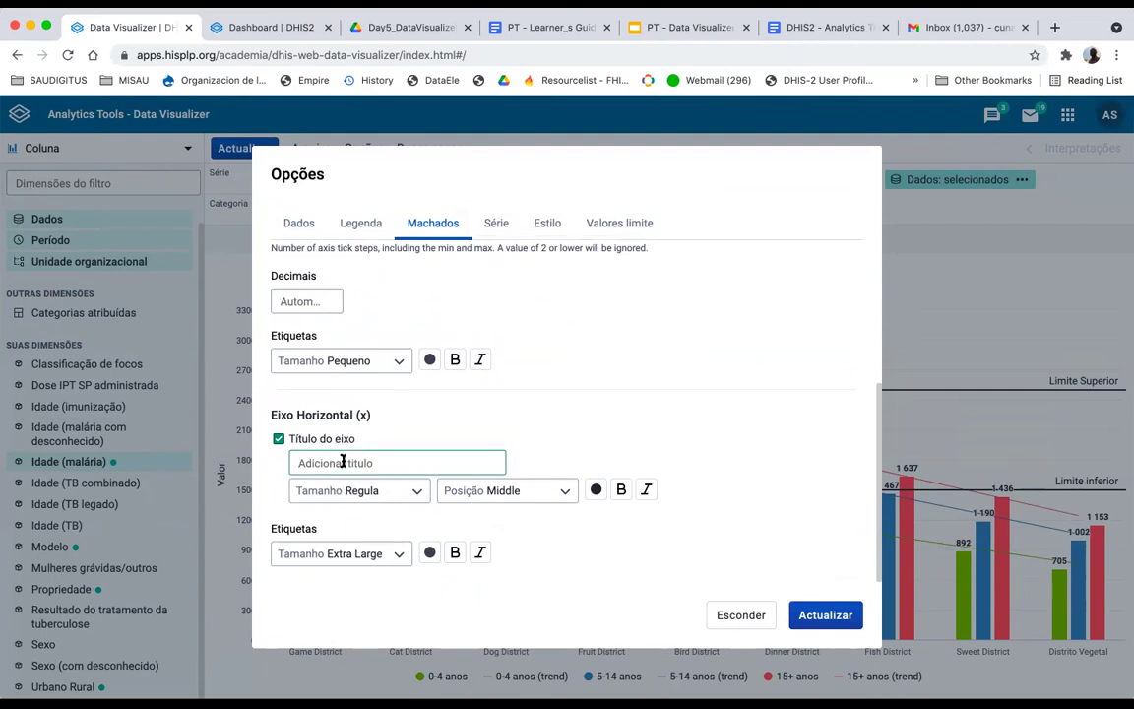
{"action": "type", "text": "Distritos"}
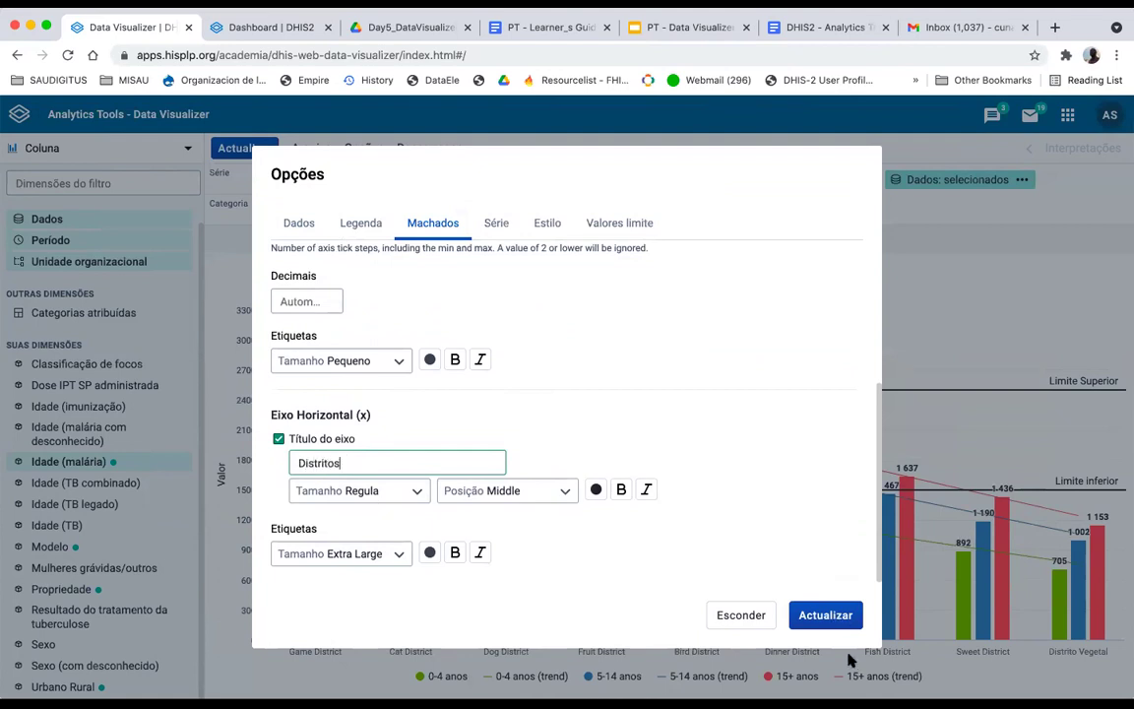
{"action": "left_click", "coordinate": [826, 620]}
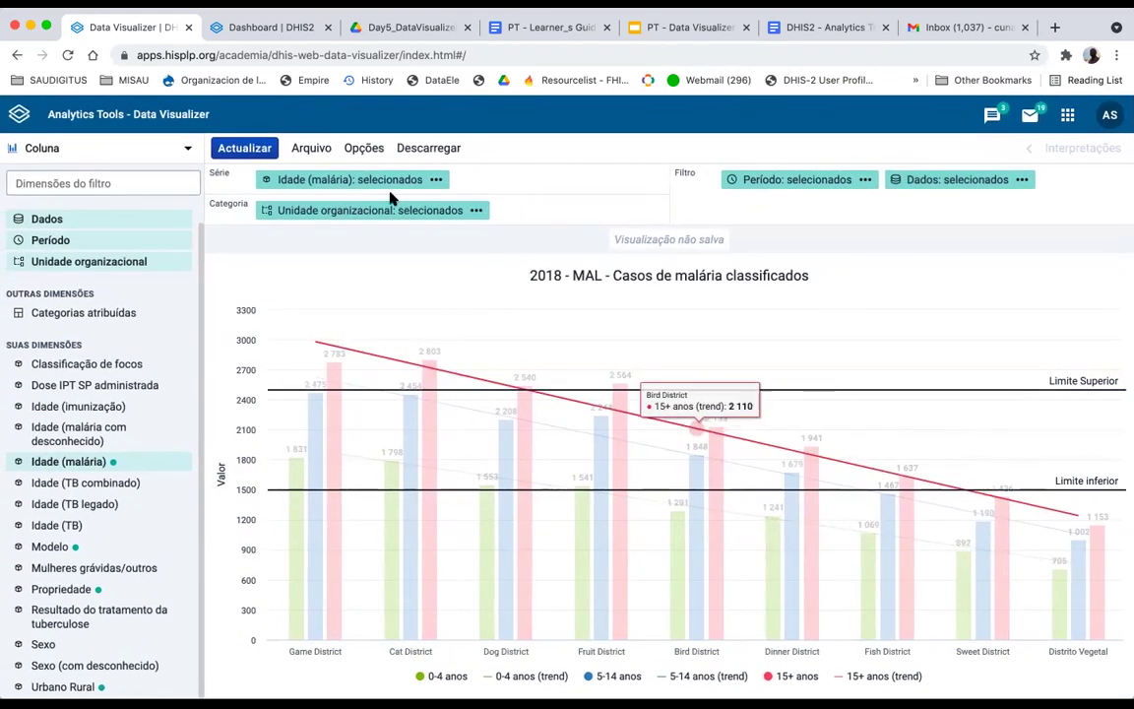
Step: Set the horizontal axis title's position to Inicio and update the chart
{"action": "scroll", "coordinate": [443, 248], "scroll_direction": "down", "scroll_amount": 5}
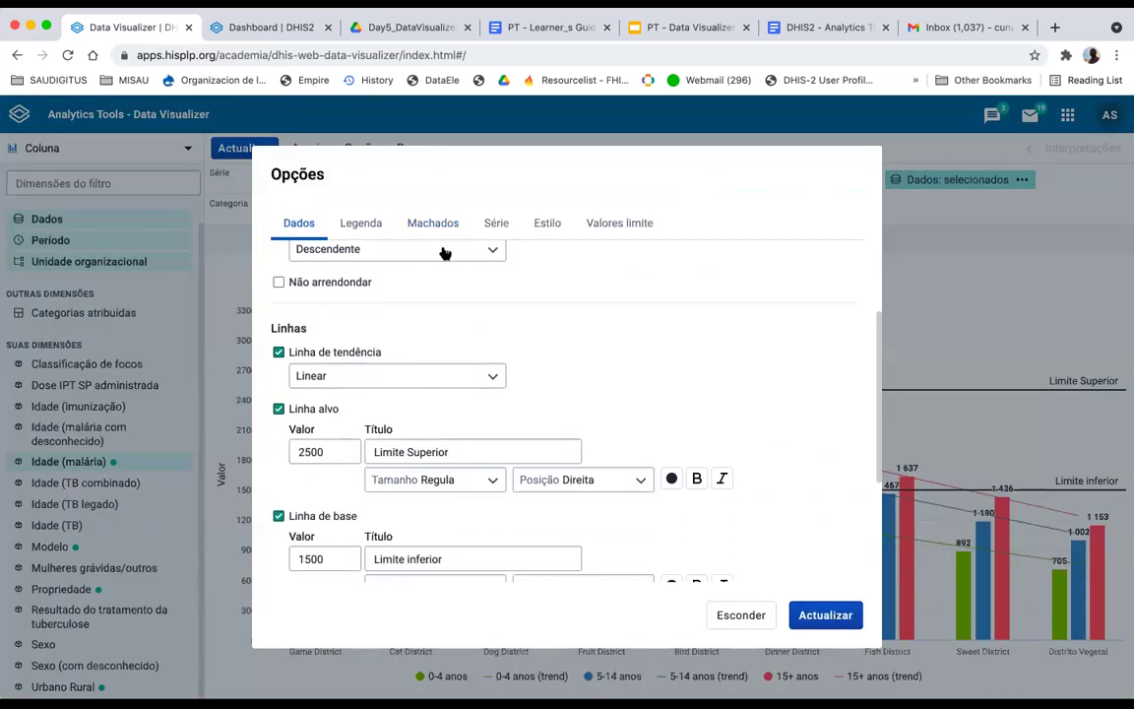
{"action": "left_click", "coordinate": [438, 224]}
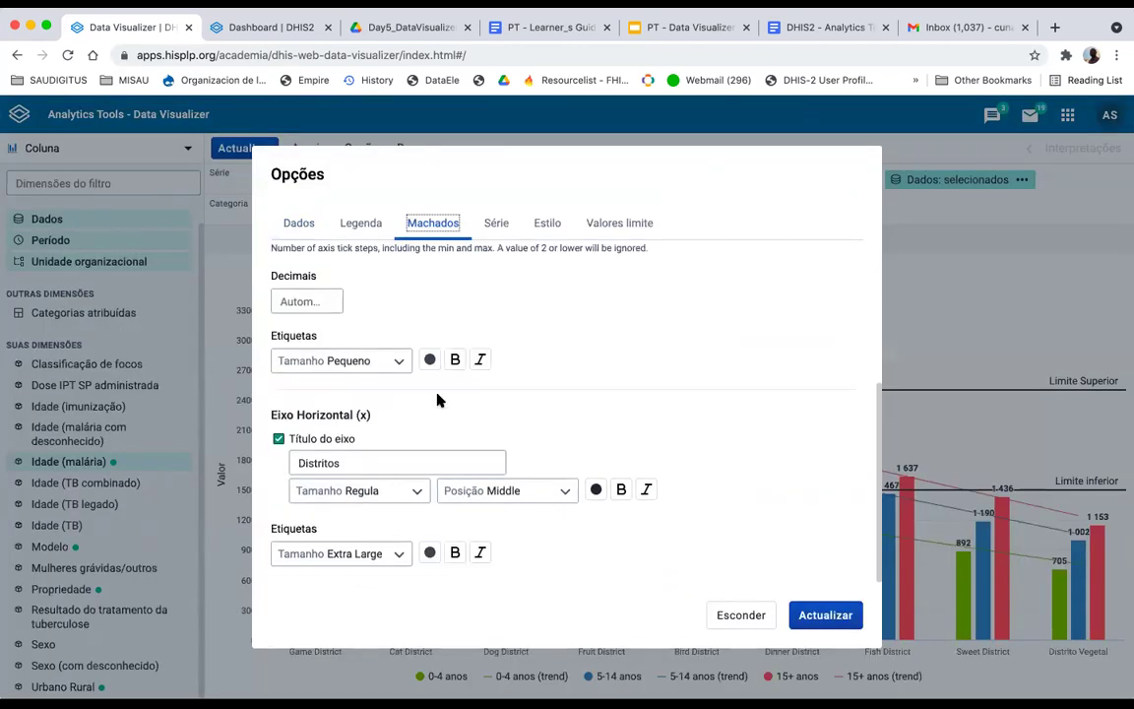
{"action": "left_click", "coordinate": [362, 465]}
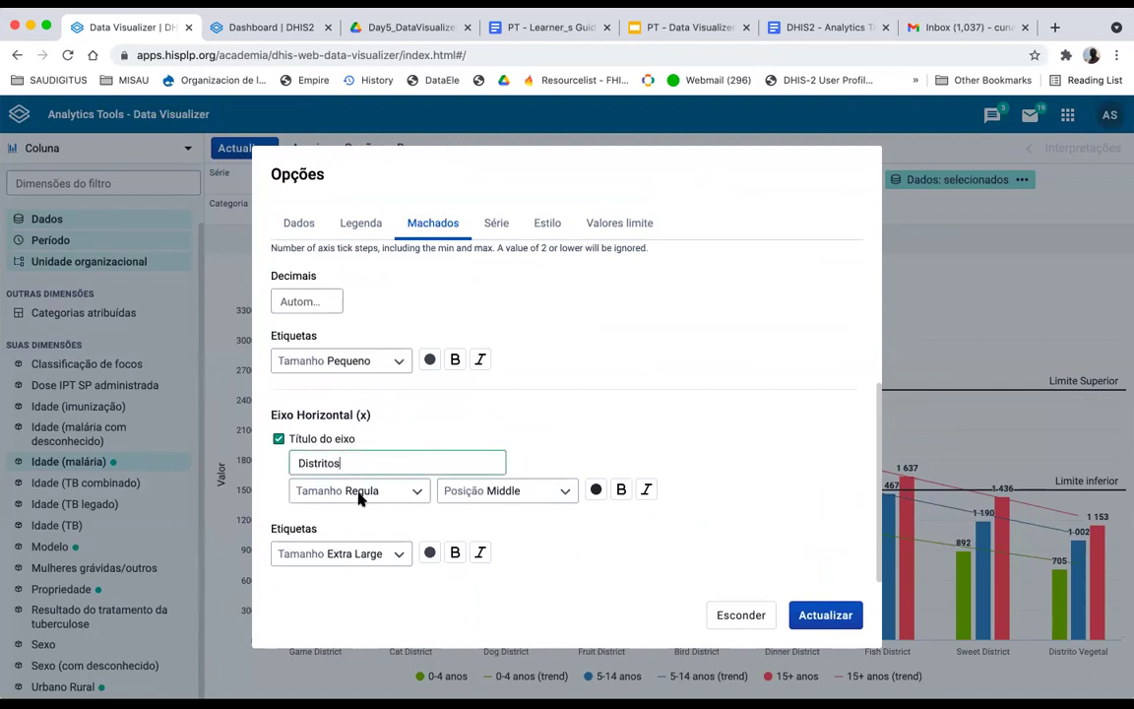
{"action": "left_click", "coordinate": [514, 493]}
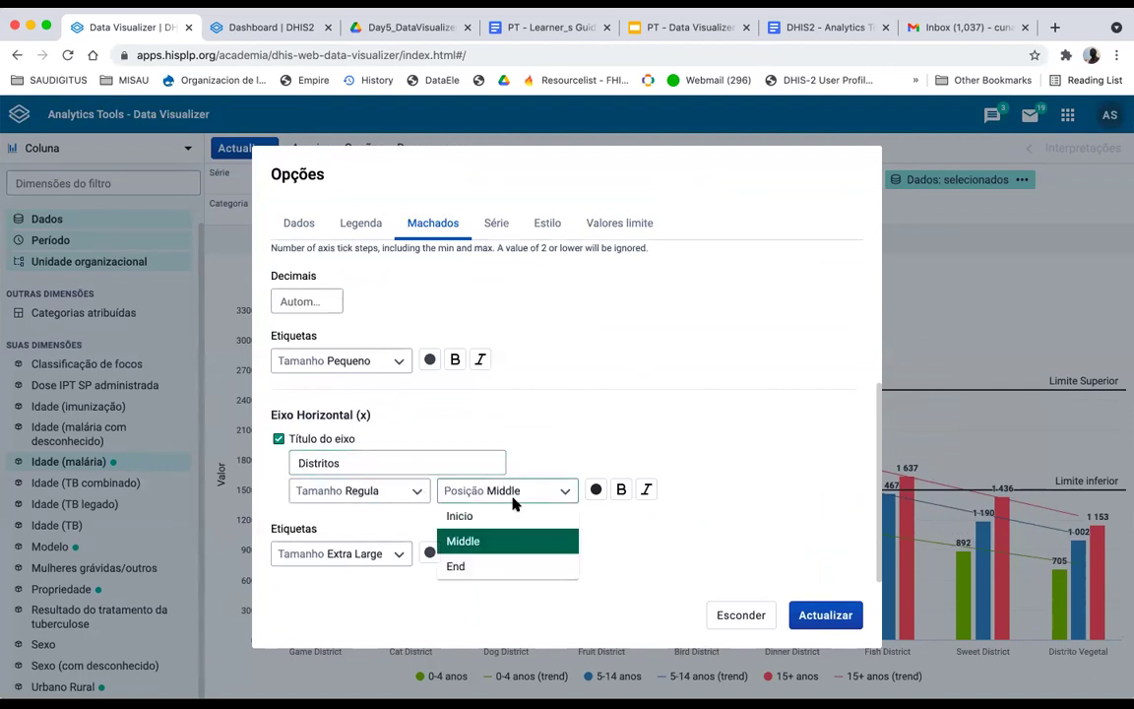
{"action": "left_click", "coordinate": [461, 517]}
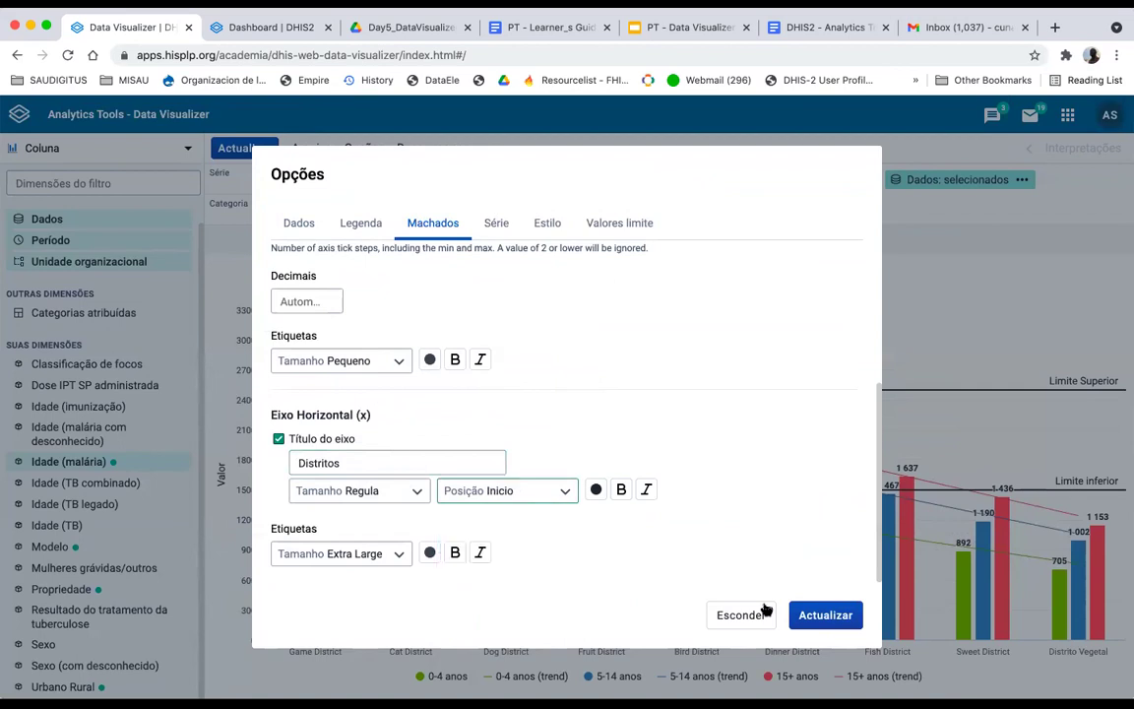
{"action": "left_click", "coordinate": [827, 615]}
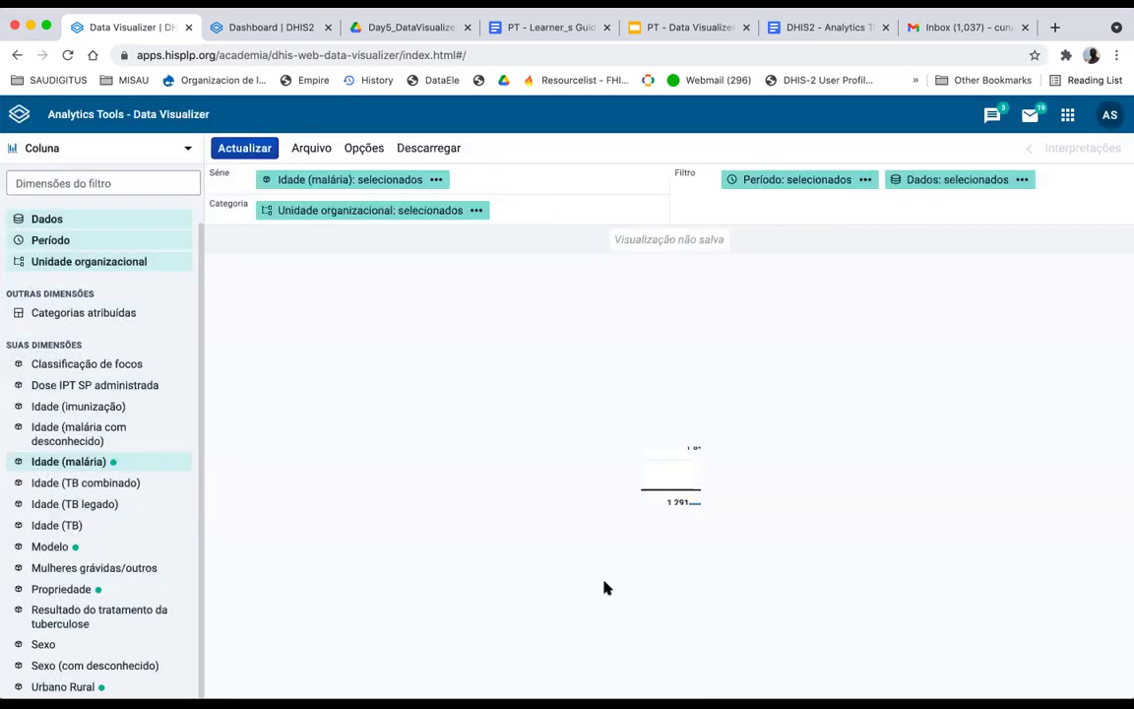
{"action": "scroll", "coordinate": [336, 614], "scroll_direction": "down", "scroll_amount": 1}
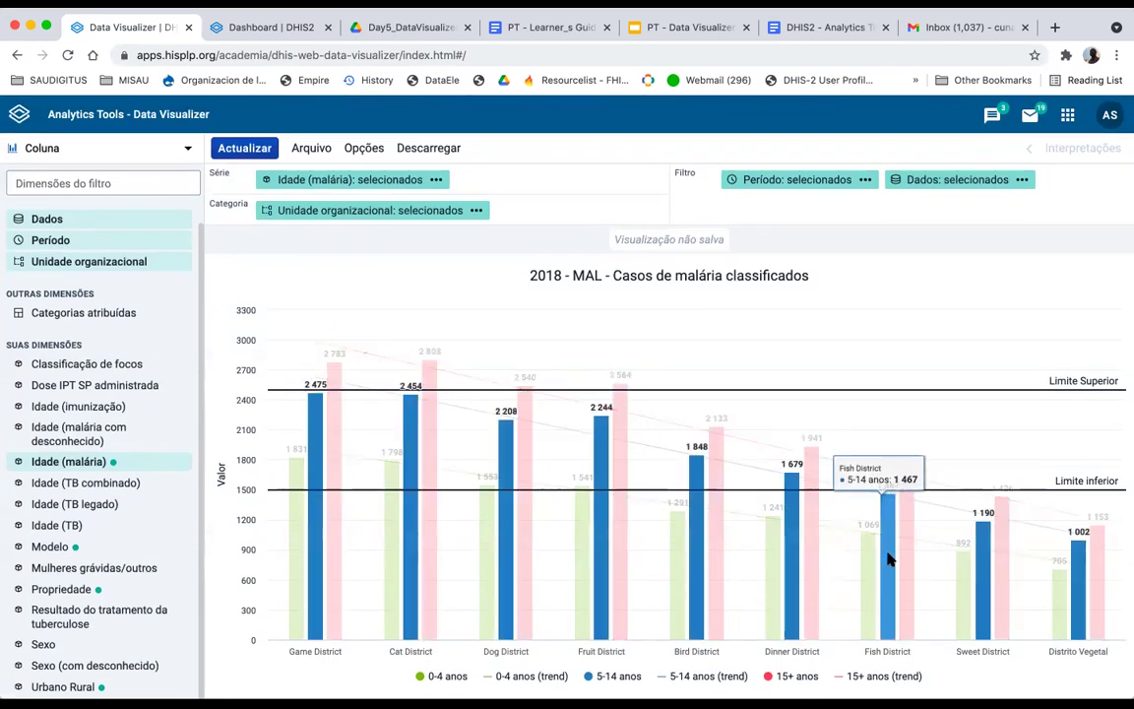
{"action": "scroll", "coordinate": [689, 605], "scroll_direction": "up", "scroll_amount": 1}
{"action": "scroll", "coordinate": [689, 606], "scroll_direction": "left", "scroll_amount": 1}
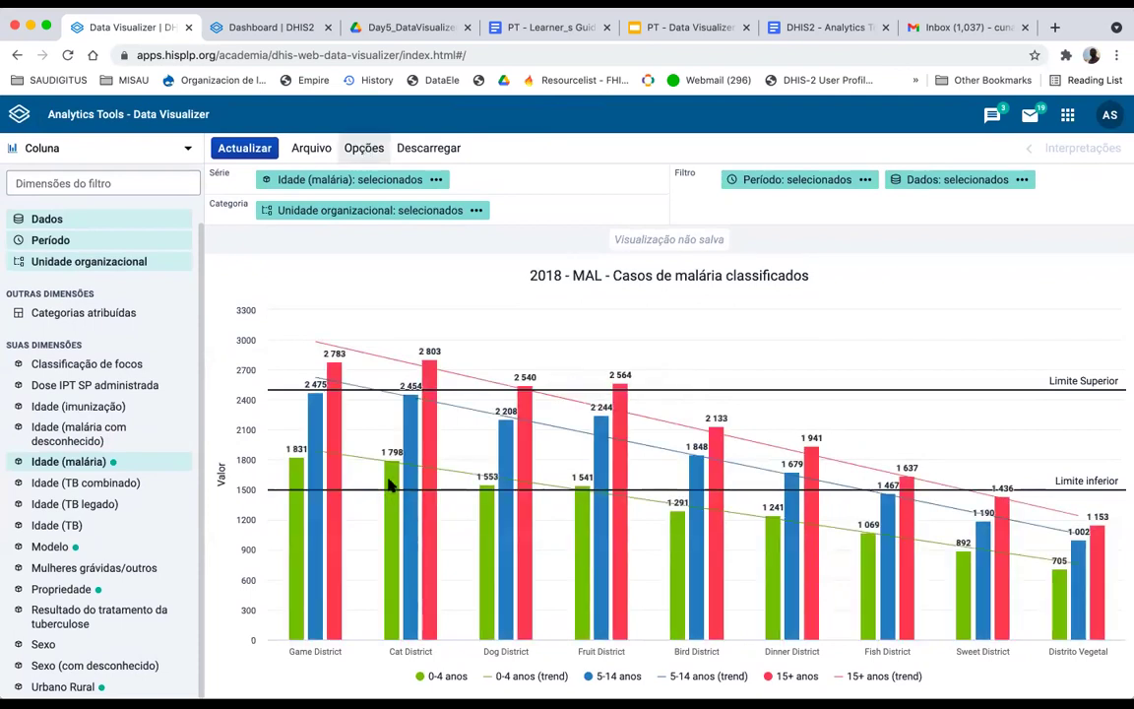
Step: Review the vertical and horizontal axis options, comparing their titles, steps, decimals and label settings
{"action": "left_click", "coordinate": [364, 148]}
{"action": "scroll", "coordinate": [433, 473], "scroll_direction": "down", "scroll_amount": 5}
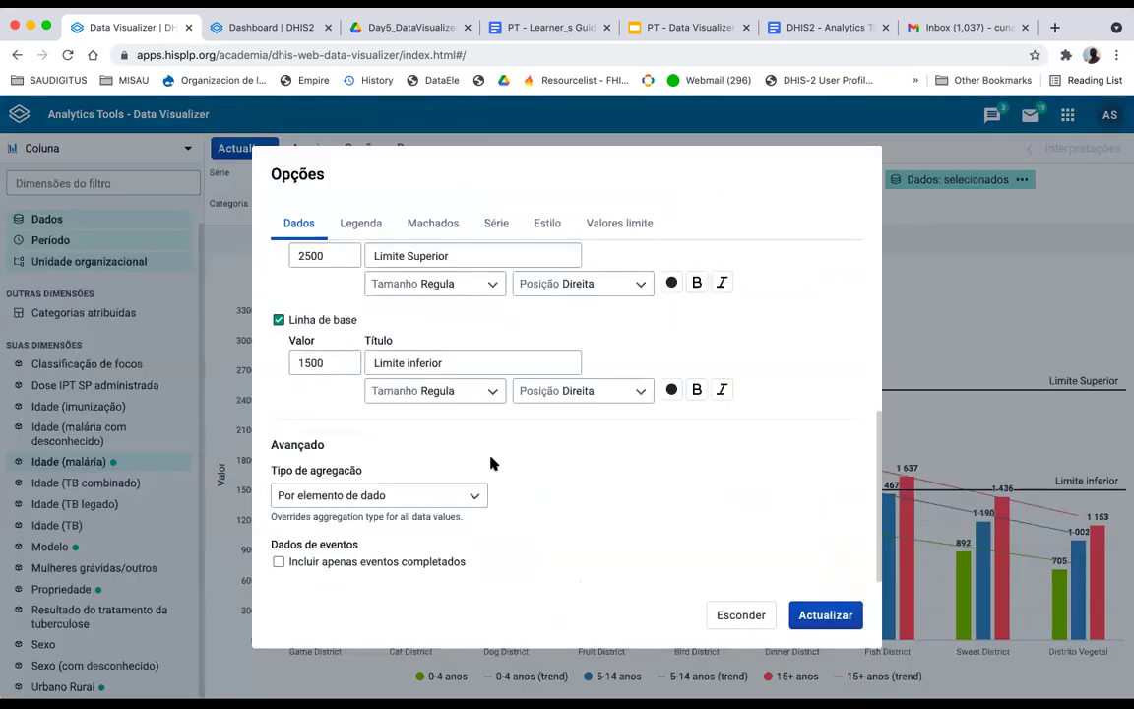
{"action": "scroll", "coordinate": [473, 393], "scroll_direction": "up", "scroll_amount": 3}
{"action": "left_click", "coordinate": [433, 223]}
{"action": "scroll", "coordinate": [451, 422], "scroll_direction": "down", "scroll_amount": 2}
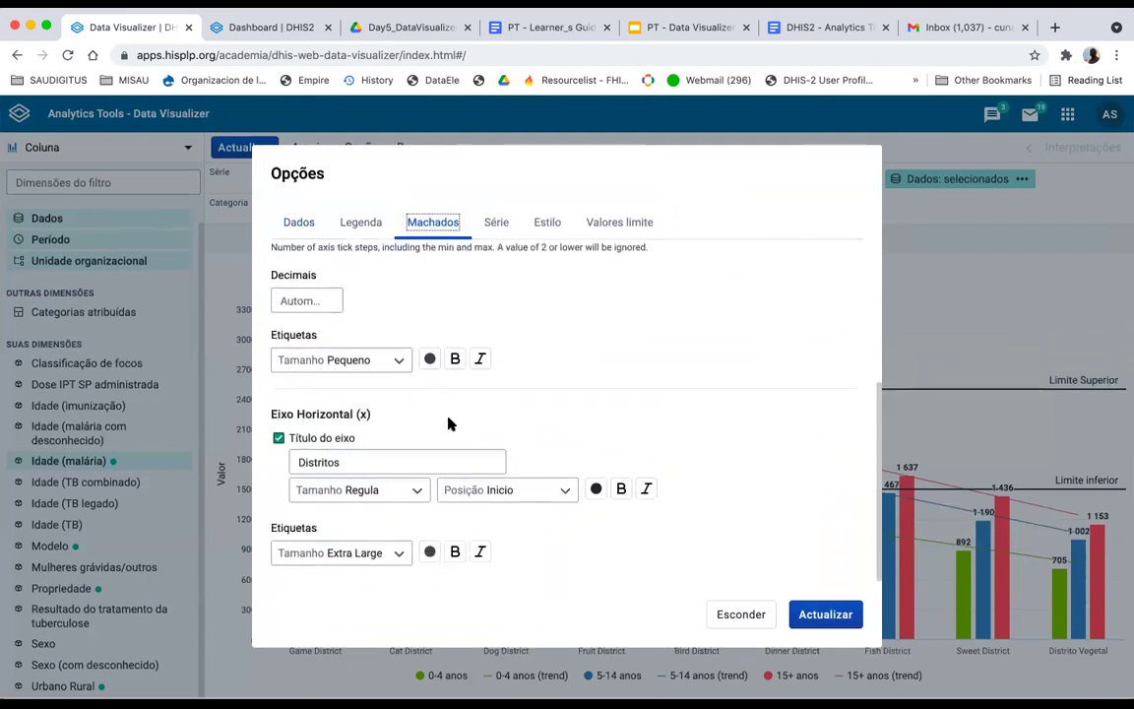
{"action": "scroll", "coordinate": [346, 433], "scroll_direction": "up", "scroll_amount": 1}
{"action": "scroll", "coordinate": [347, 434], "scroll_direction": "up", "scroll_amount": 1}
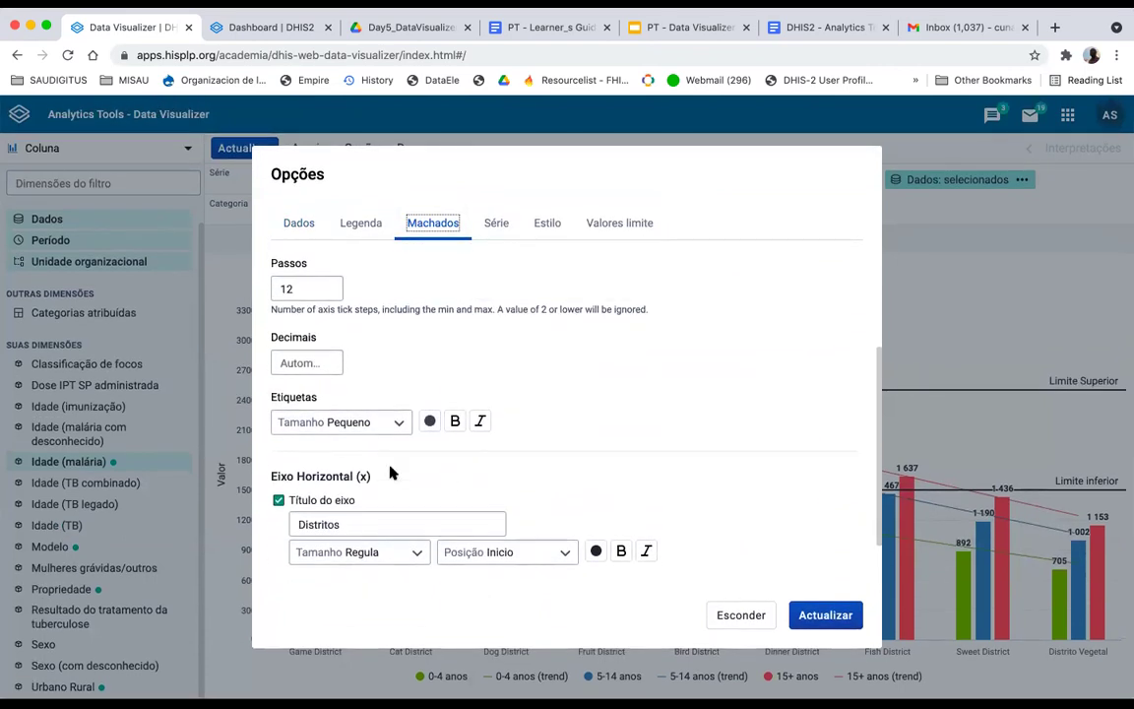
{"action": "scroll", "coordinate": [384, 488], "scroll_direction": "down", "scroll_amount": 1}
{"action": "scroll", "coordinate": [395, 499], "scroll_direction": "up", "scroll_amount": 2}
{"action": "scroll", "coordinate": [395, 499], "scroll_direction": "up", "scroll_amount": 1}
{"action": "scroll", "coordinate": [395, 499], "scroll_direction": "down", "scroll_amount": 1}
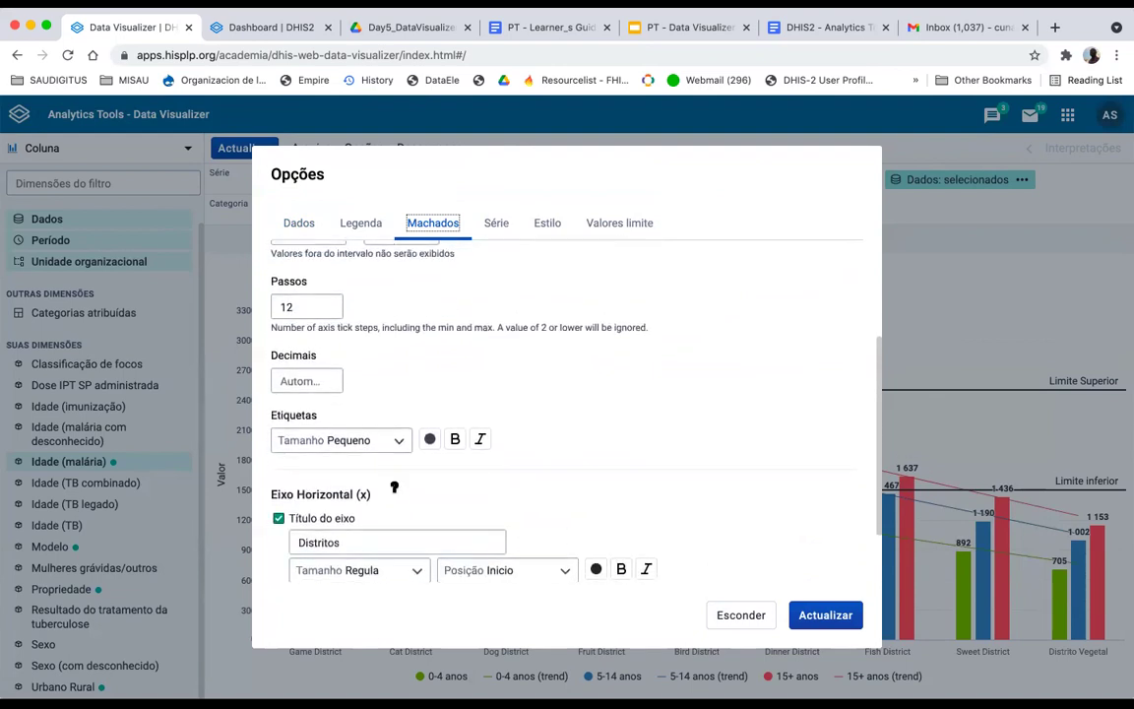
{"action": "scroll", "coordinate": [334, 289], "scroll_direction": "up", "scroll_amount": 3}
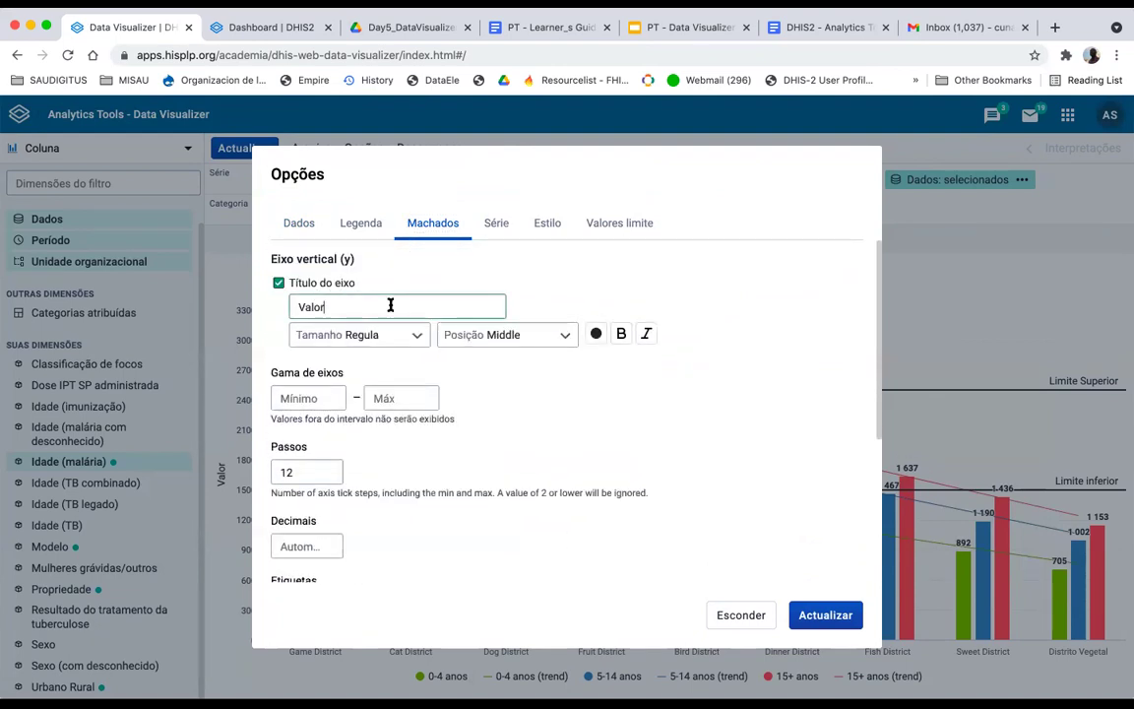
{"action": "scroll", "coordinate": [348, 266], "scroll_direction": "down", "scroll_amount": 5}
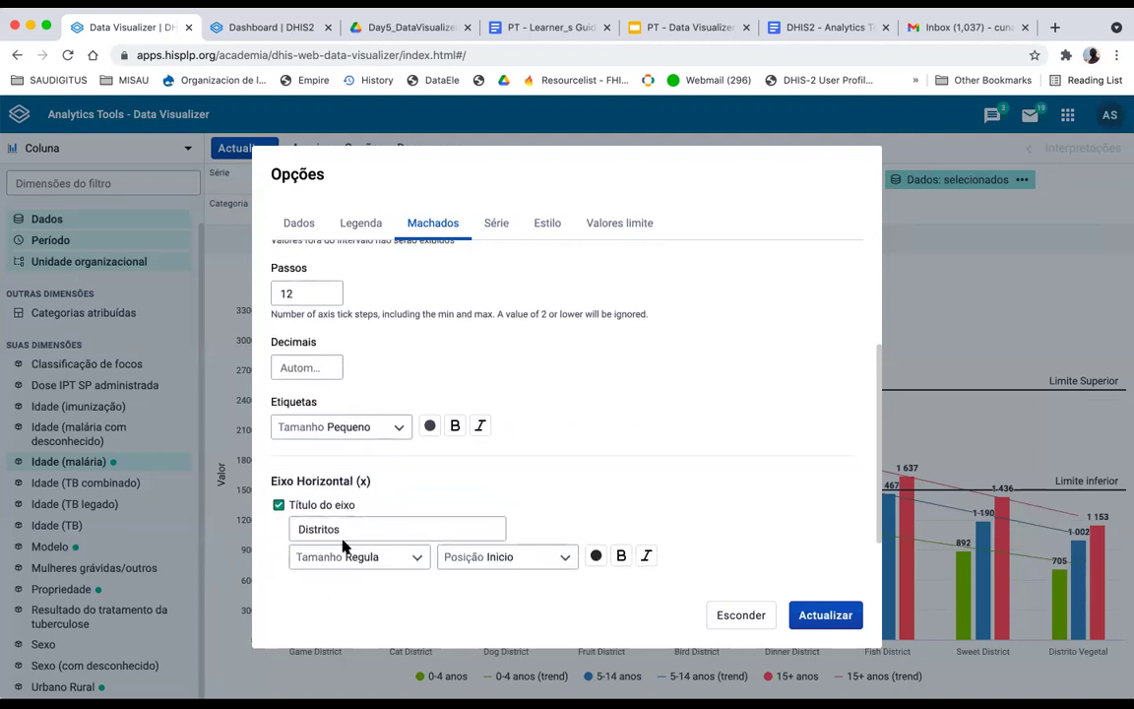
{"action": "scroll", "coordinate": [367, 395], "scroll_direction": "up", "scroll_amount": 5}
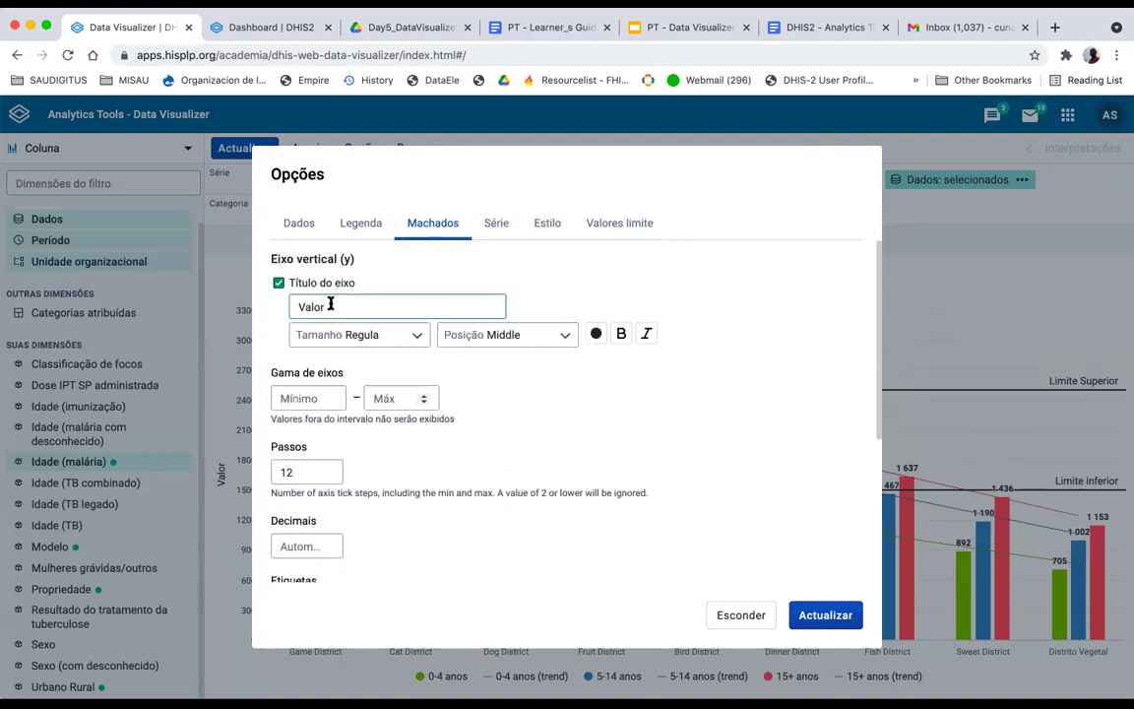
{"action": "left_click_drag", "start_coordinate": [331, 306], "coordinate": [288, 306]}
{"action": "left_click", "coordinate": [332, 307]}
Step: Set the horizontal axis title's position to End, keeping its label size at Extra Large
{"action": "scroll", "coordinate": [331, 306], "scroll_direction": "down", "scroll_amount": 5}
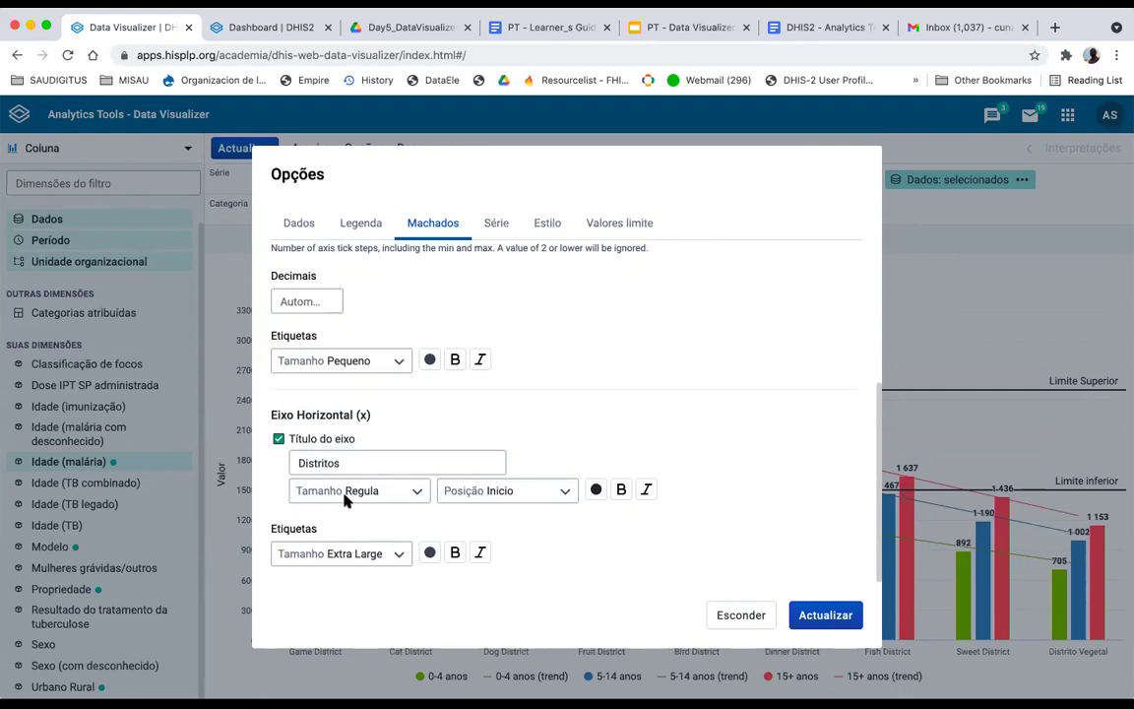
{"action": "left_click", "coordinate": [490, 492]}
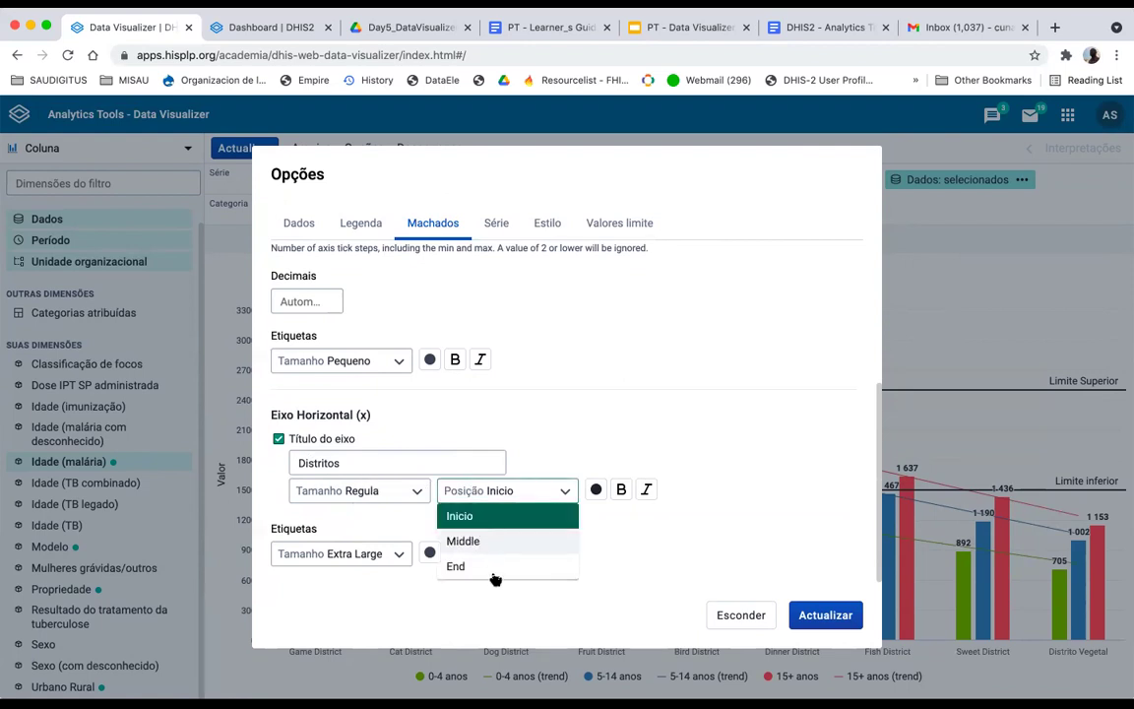
{"action": "left_click", "coordinate": [497, 564]}
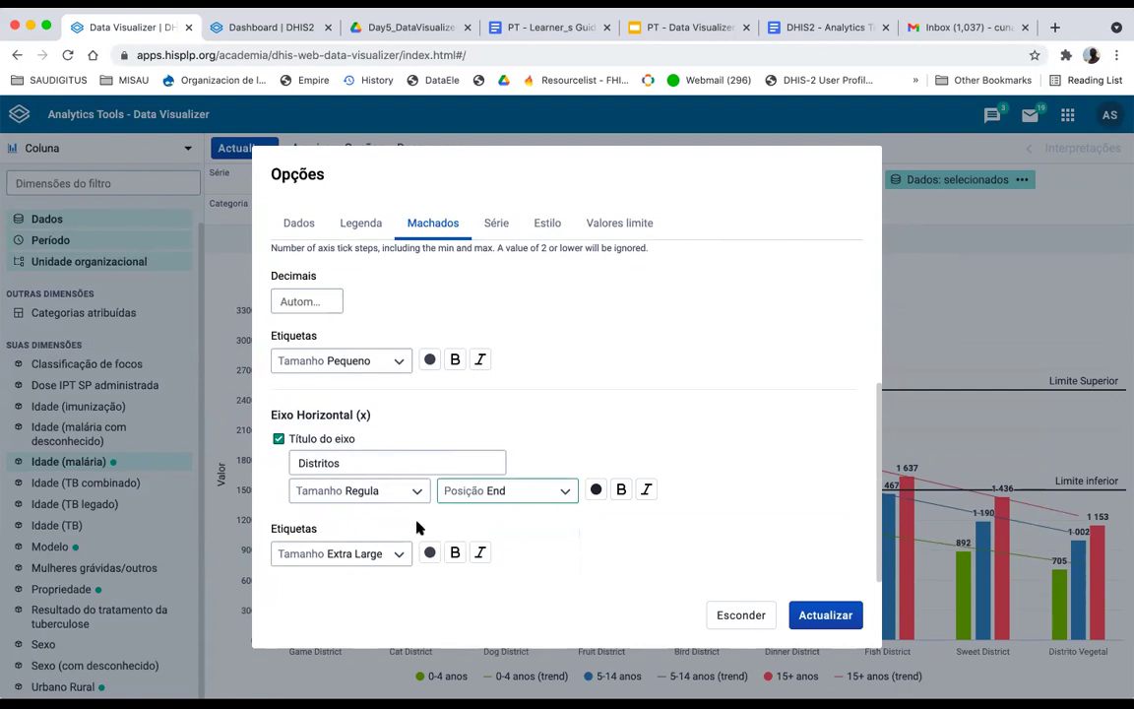
{"action": "left_click", "coordinate": [400, 554]}
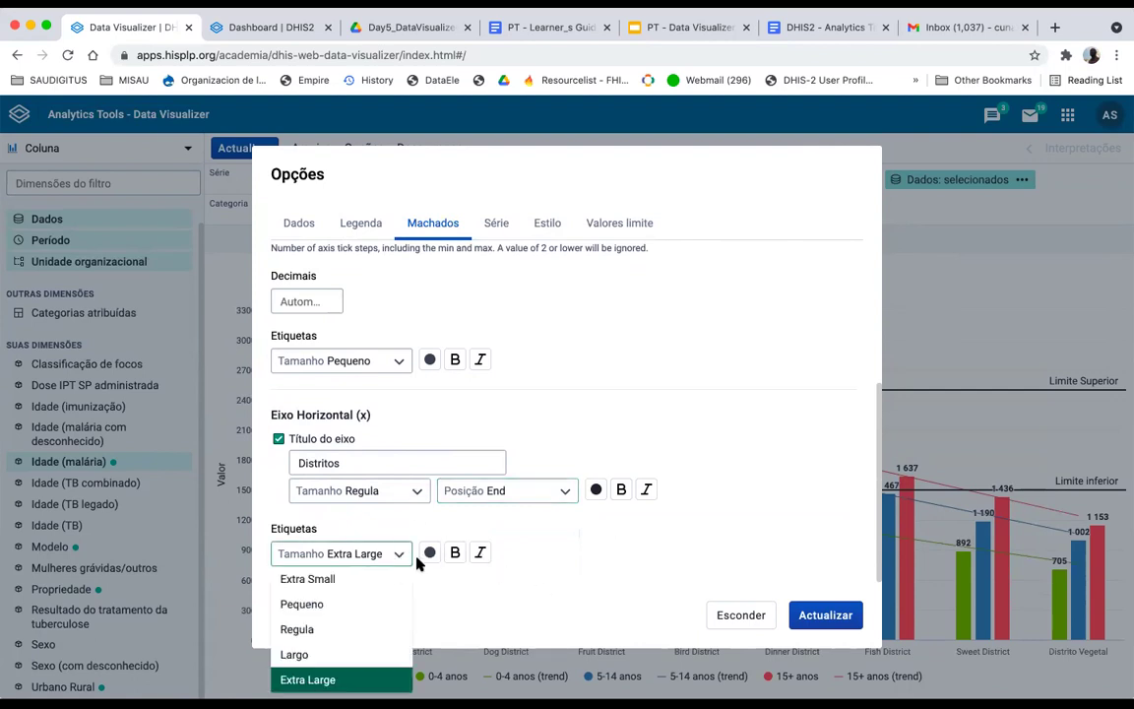
{"action": "left_click", "coordinate": [359, 554]}
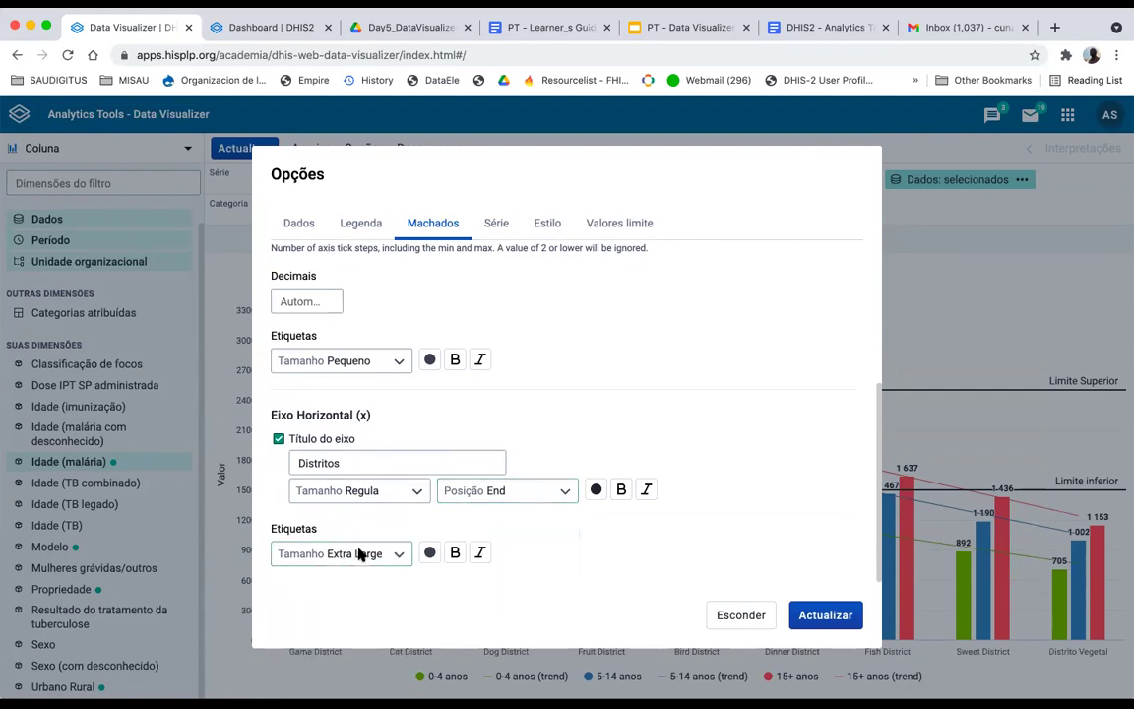
{"action": "left_click", "coordinate": [360, 554]}
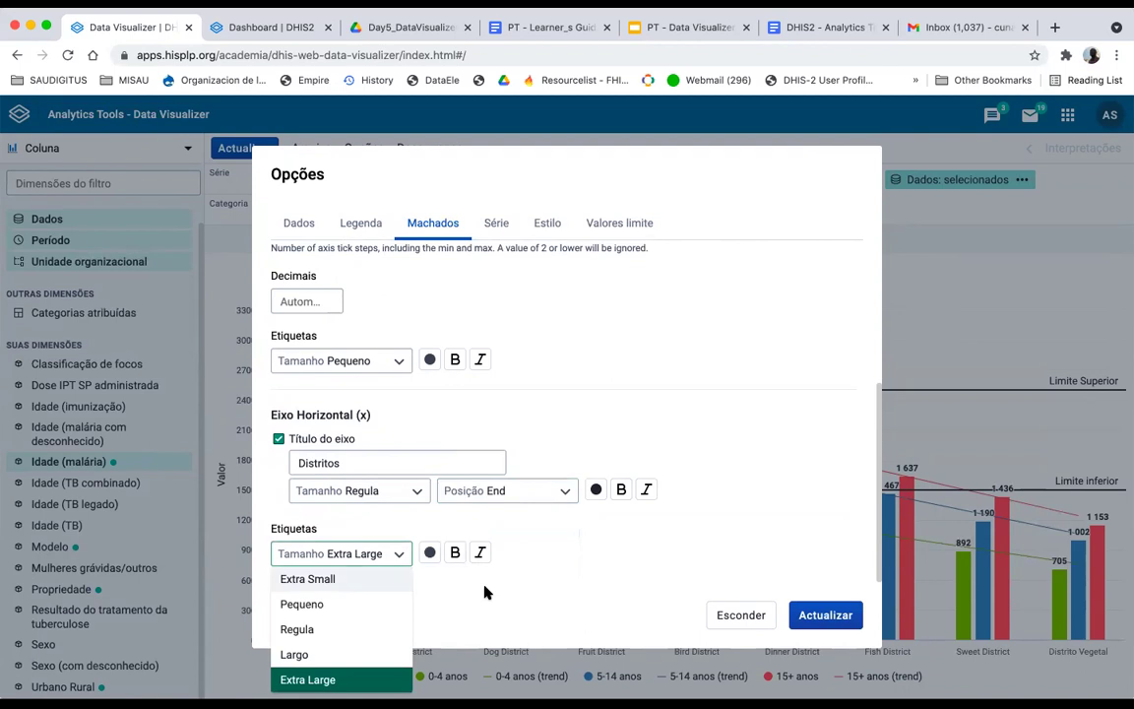
{"action": "left_click", "coordinate": [464, 458]}
Step: Set the vertical axis label size to Extra Large and update the chart
{"action": "scroll", "coordinate": [464, 458], "scroll_direction": "up", "scroll_amount": 5}
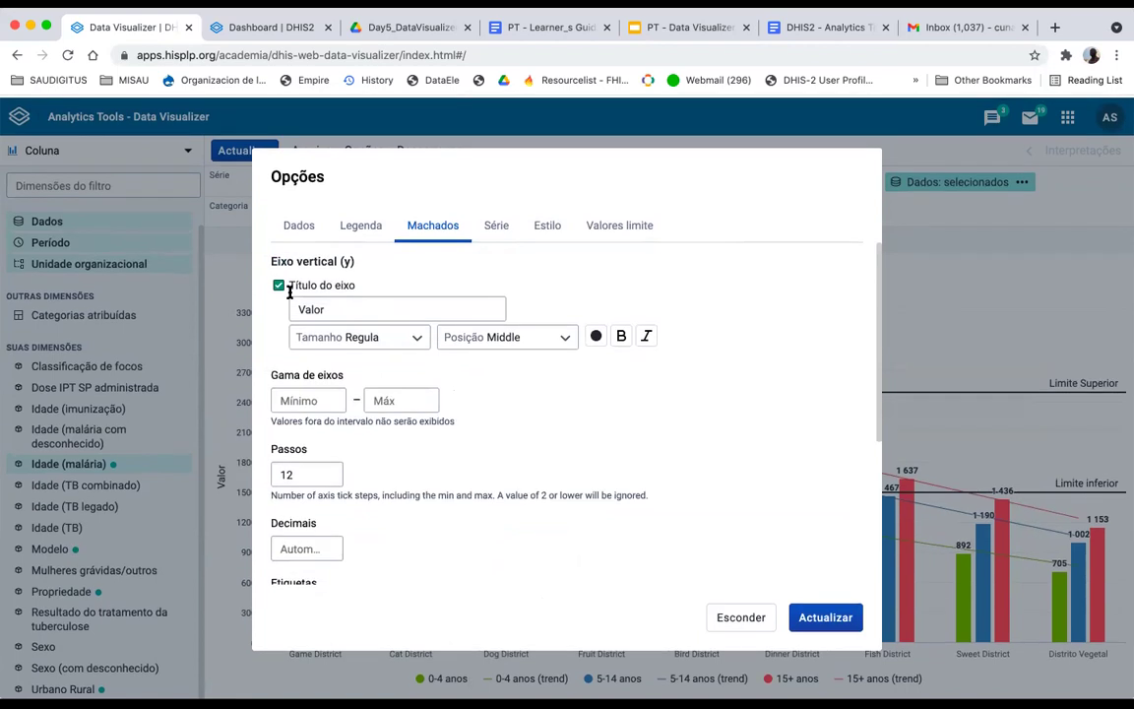
{"action": "scroll", "coordinate": [295, 306], "scroll_direction": "down", "scroll_amount": 2}
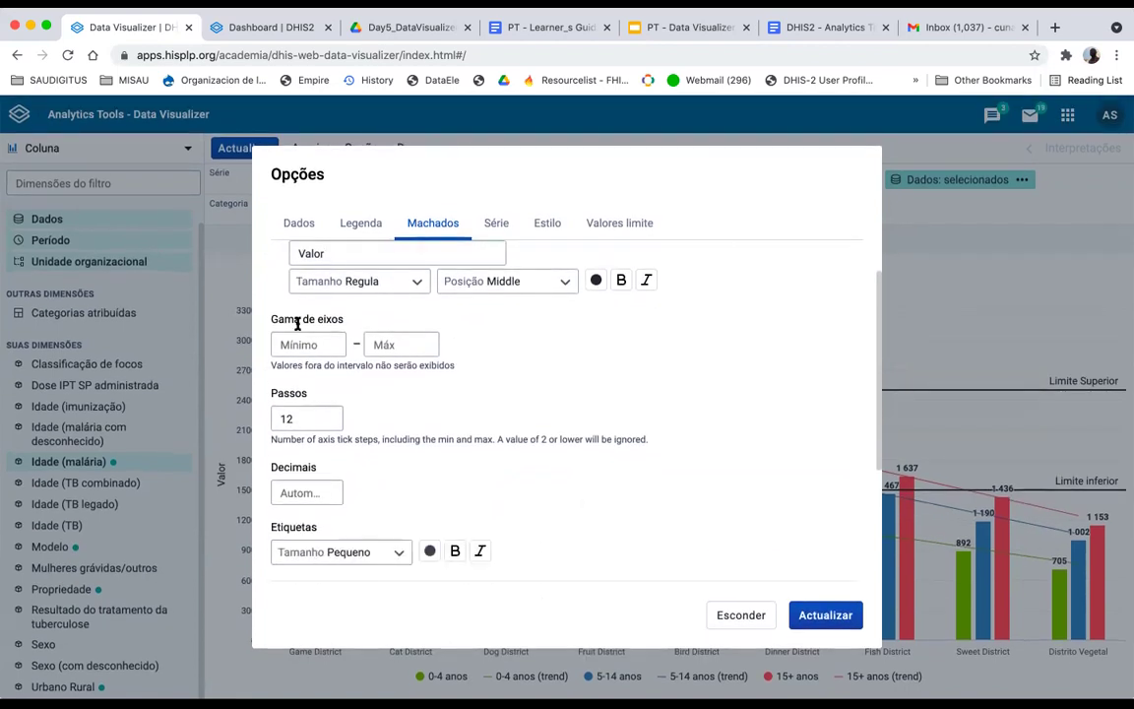
{"action": "left_click", "coordinate": [382, 549]}
{"action": "left_click", "coordinate": [341, 679]}
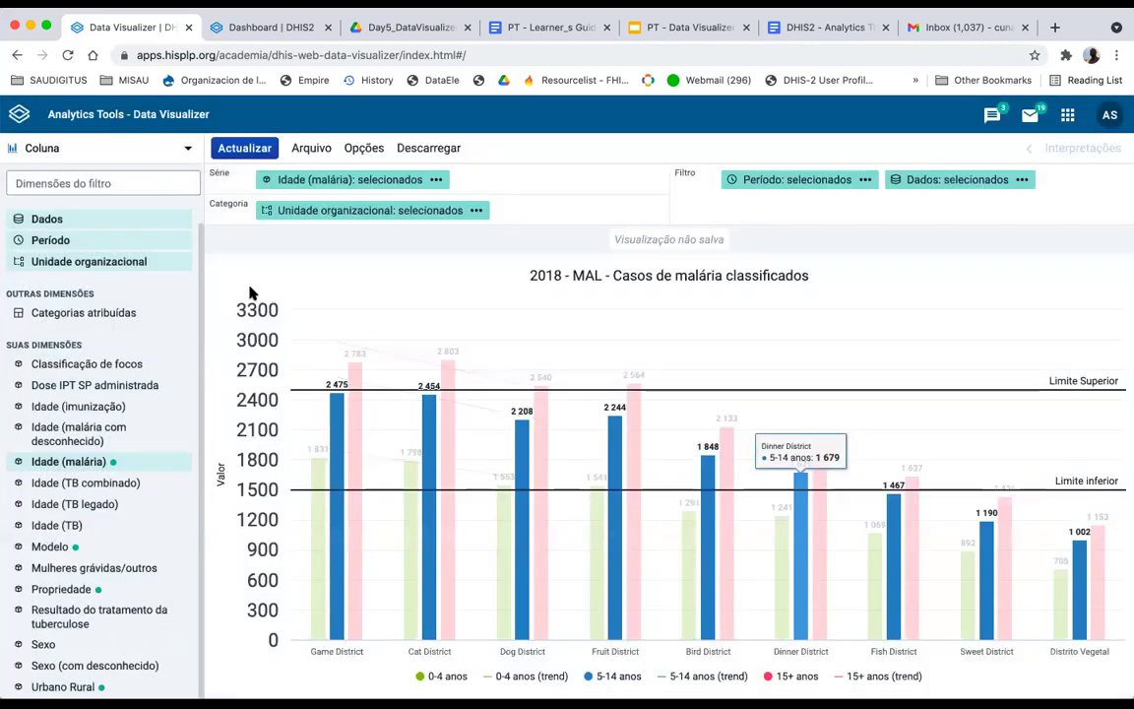
Step: Set the horizontal axis label size to Regula and update the chart
{"action": "mouse_move", "coordinate": [337, 376]}
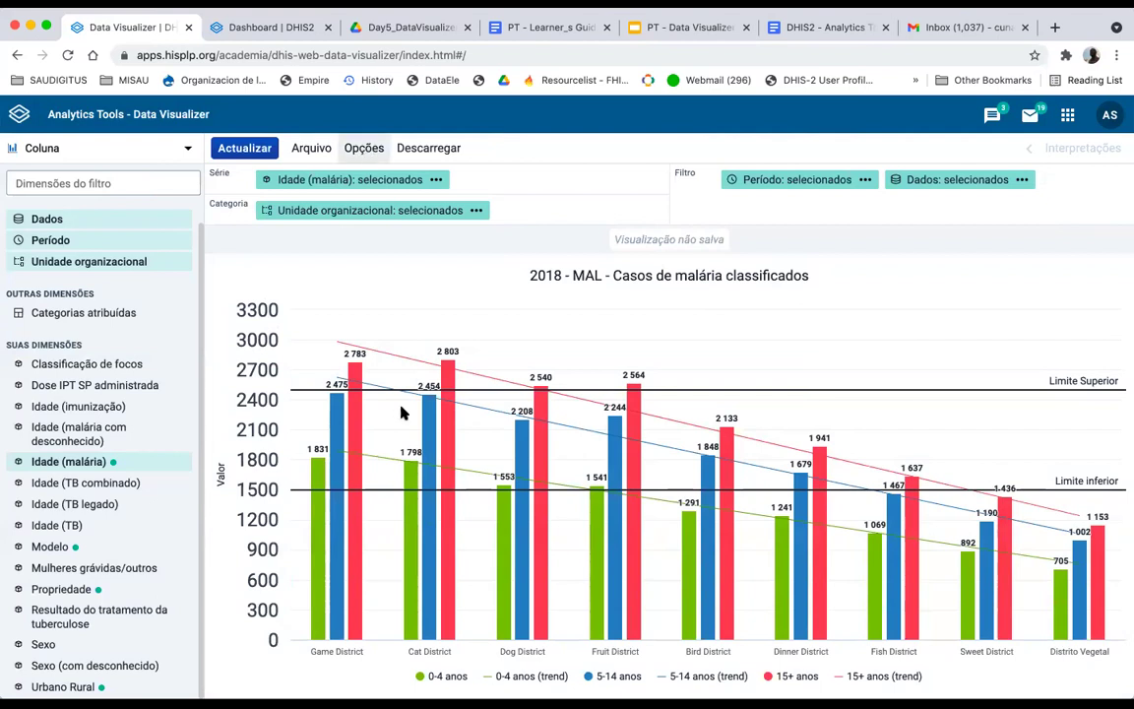
{"action": "scroll", "coordinate": [537, 425], "scroll_direction": "down", "scroll_amount": 3}
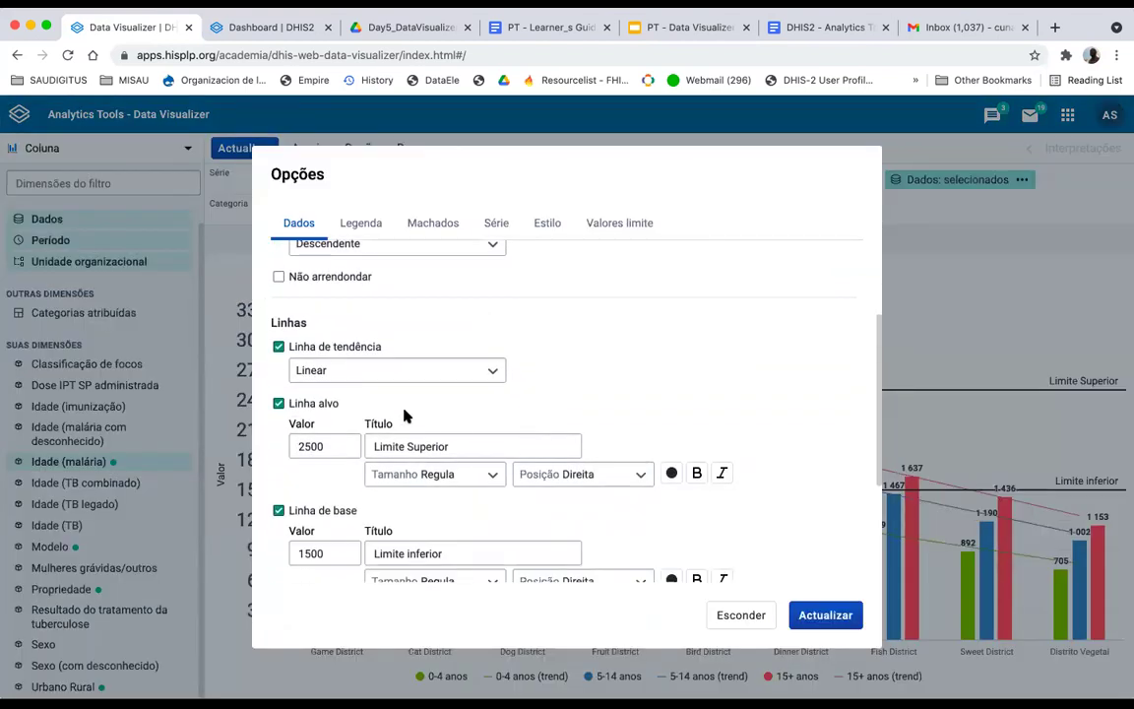
{"action": "scroll", "coordinate": [404, 415], "scroll_direction": "down", "scroll_amount": 5}
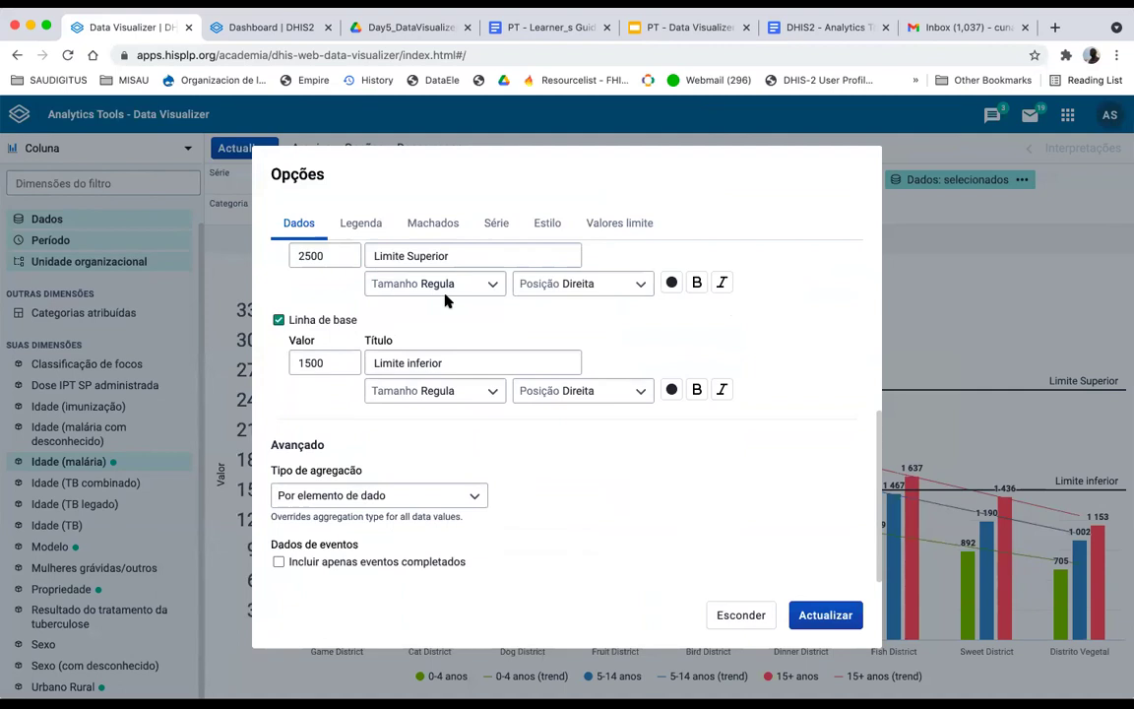
{"action": "left_click", "coordinate": [441, 224]}
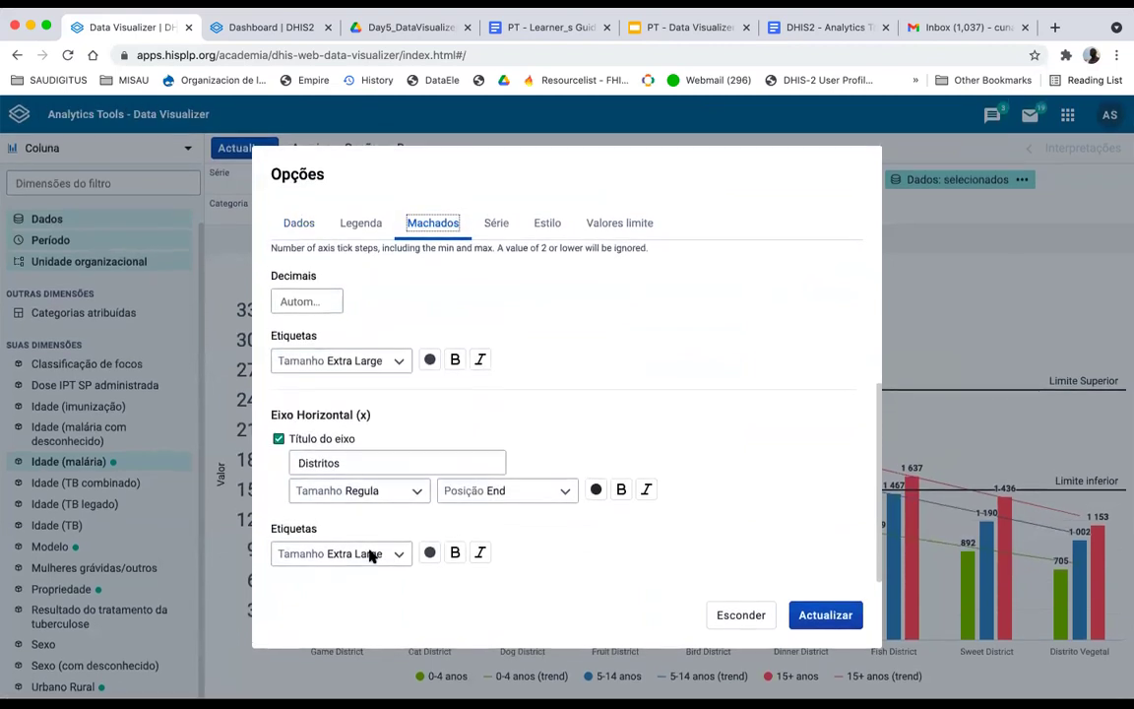
{"action": "left_click", "coordinate": [336, 554]}
{"action": "left_click", "coordinate": [343, 581]}
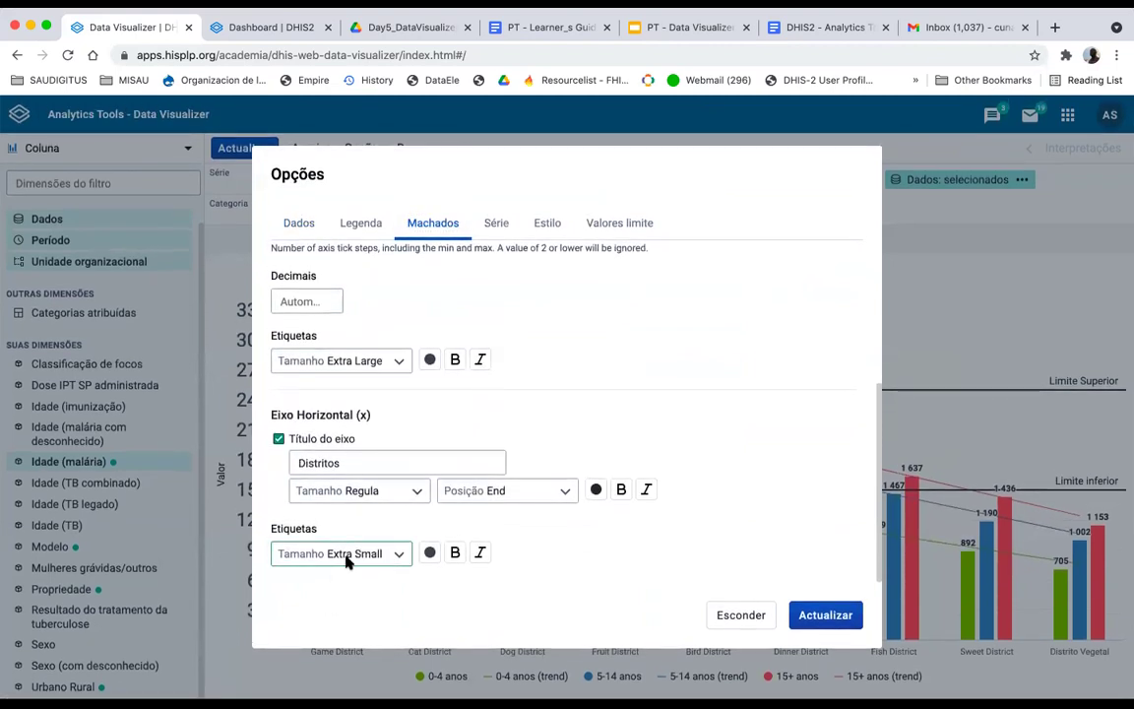
{"action": "left_click", "coordinate": [348, 558]}
{"action": "left_click", "coordinate": [341, 628]}
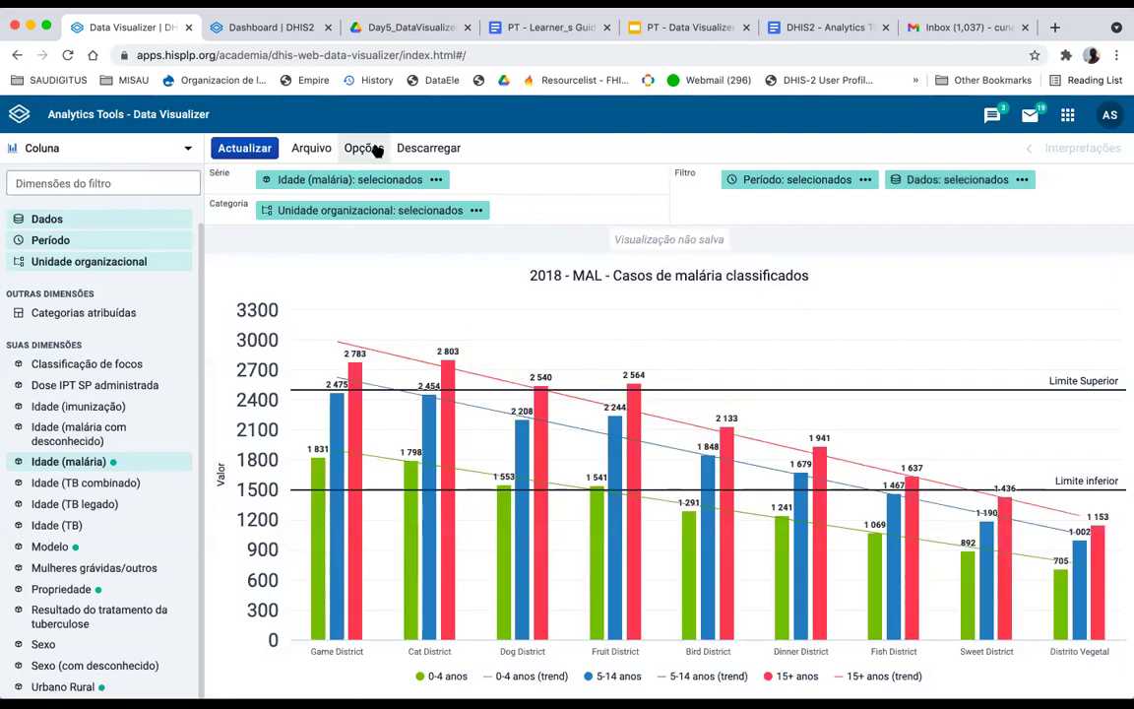
Step: Review the series visualization types and the chart style options, including value labels, legend key and titles
{"action": "left_click", "coordinate": [364, 148]}
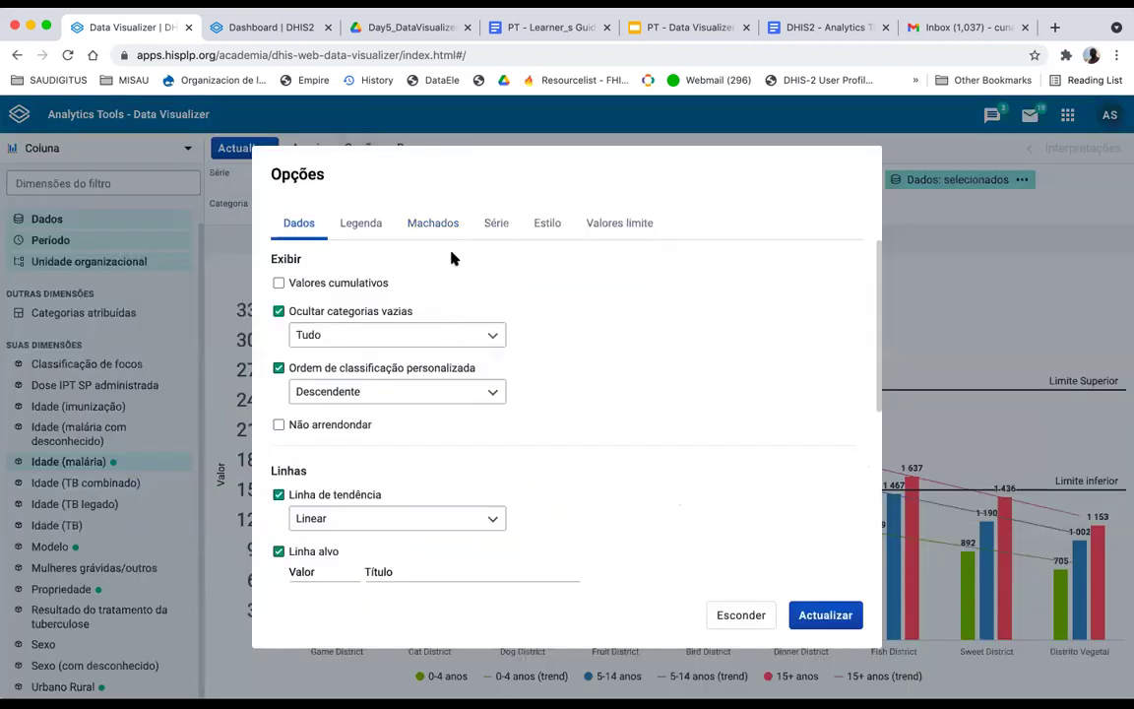
{"action": "left_click", "coordinate": [497, 223]}
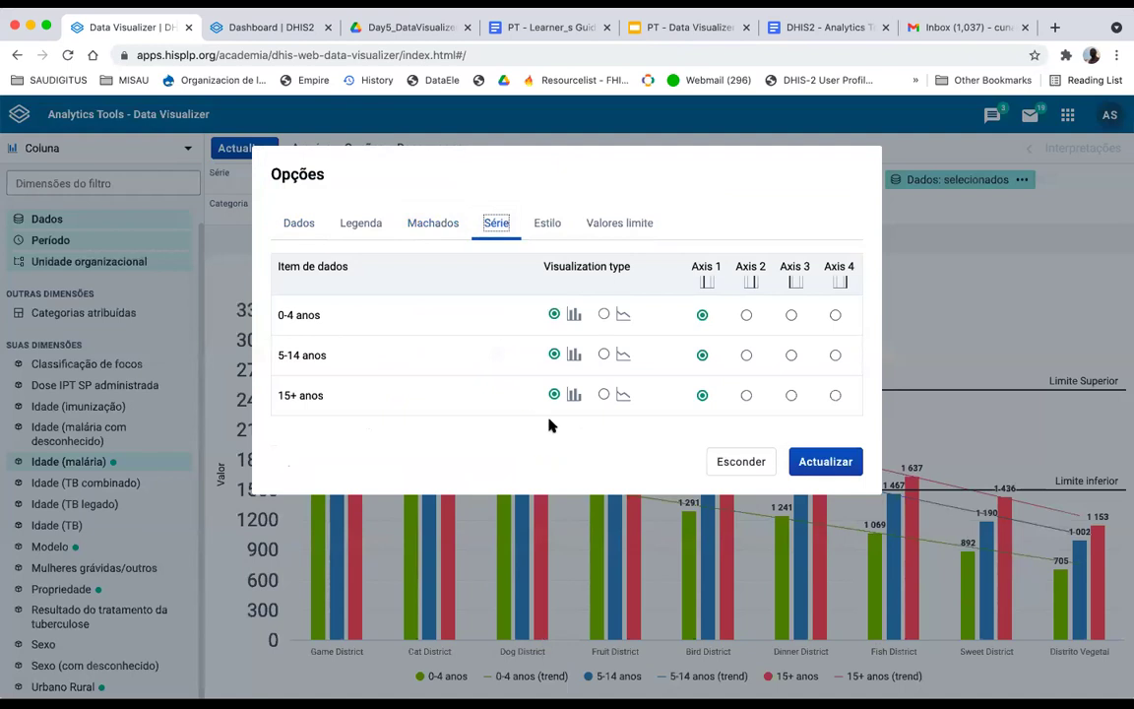
{"action": "left_click", "coordinate": [547, 224]}
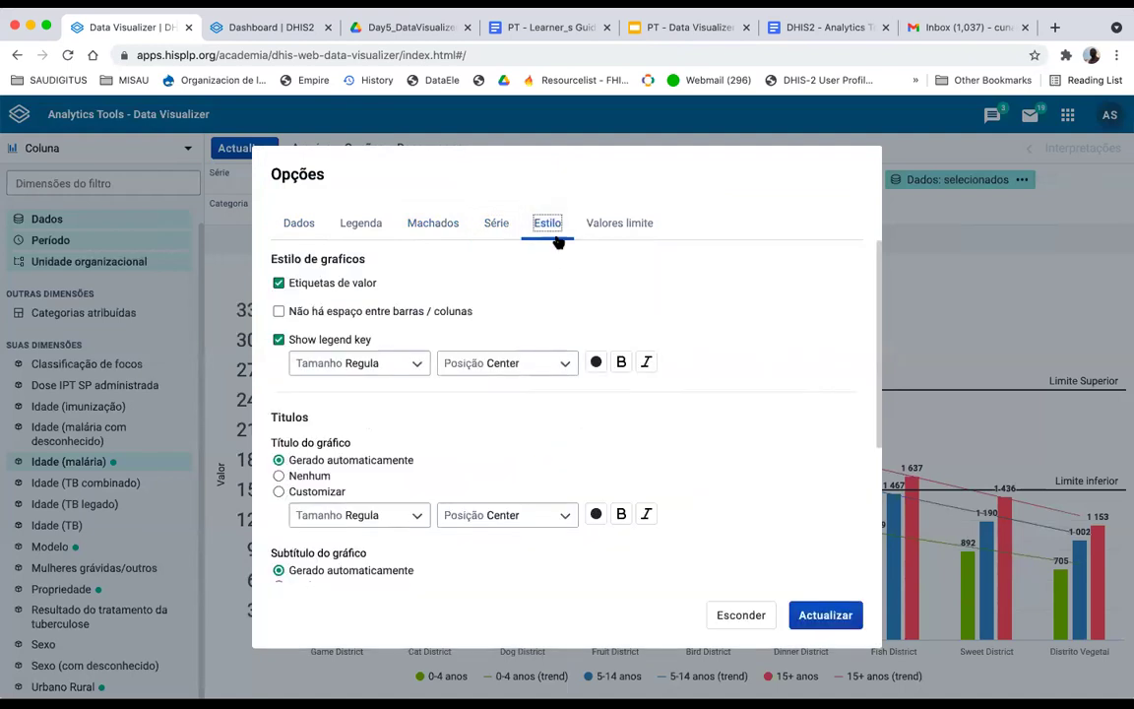
{"action": "scroll", "coordinate": [467, 367], "scroll_direction": "down", "scroll_amount": 1}
{"action": "scroll", "coordinate": [467, 367], "scroll_direction": "up", "scroll_amount": 1}
{"action": "left_click", "coordinate": [362, 147]}
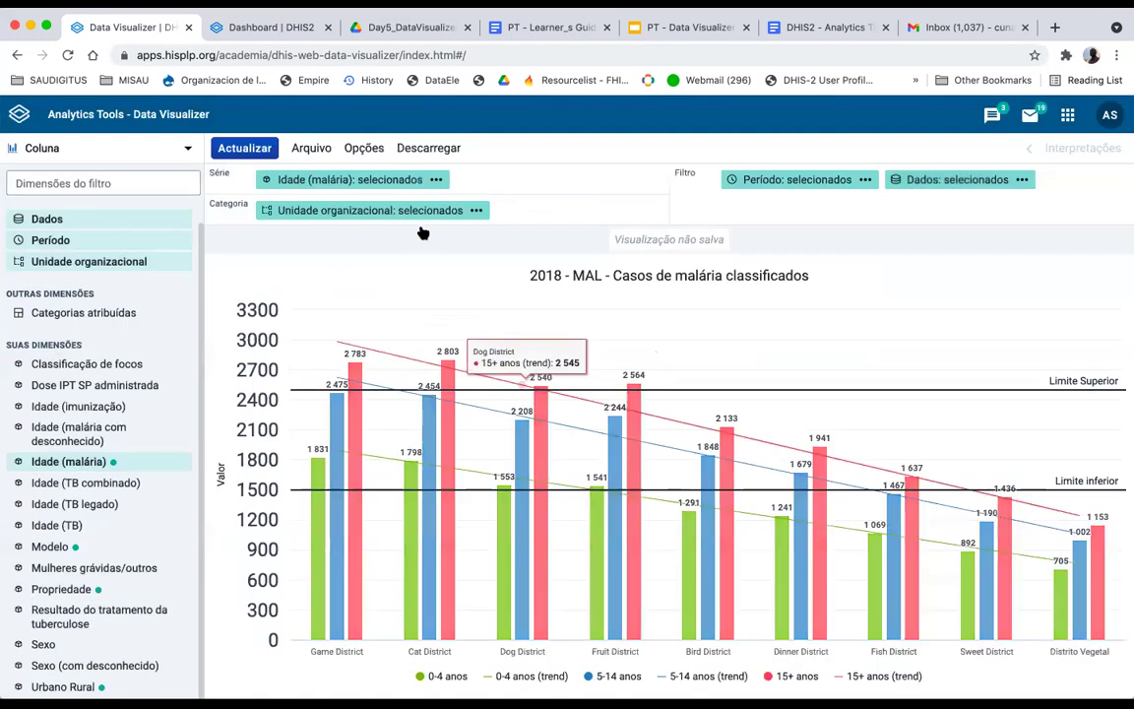
Step: Reset the display options to hide all empty categories with Tudo and apply an Ascendente custom sort order
{"action": "left_click", "coordinate": [363, 146]}
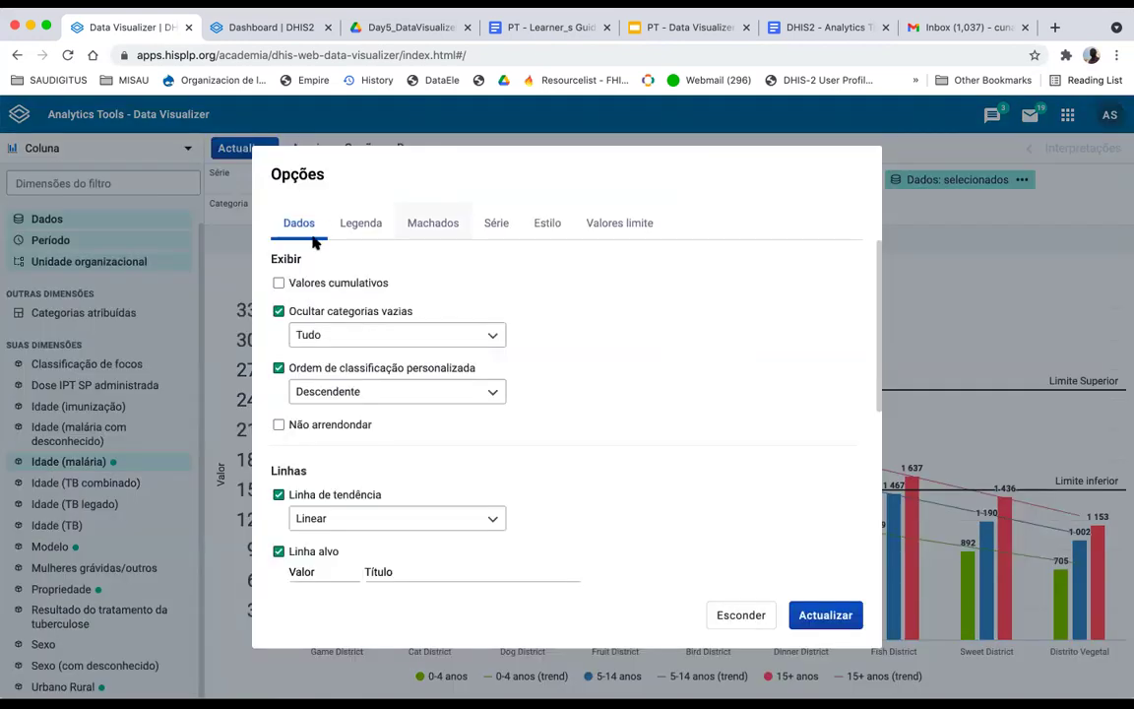
{"action": "left_click", "coordinate": [278, 312]}
{"action": "left_click", "coordinate": [280, 341]}
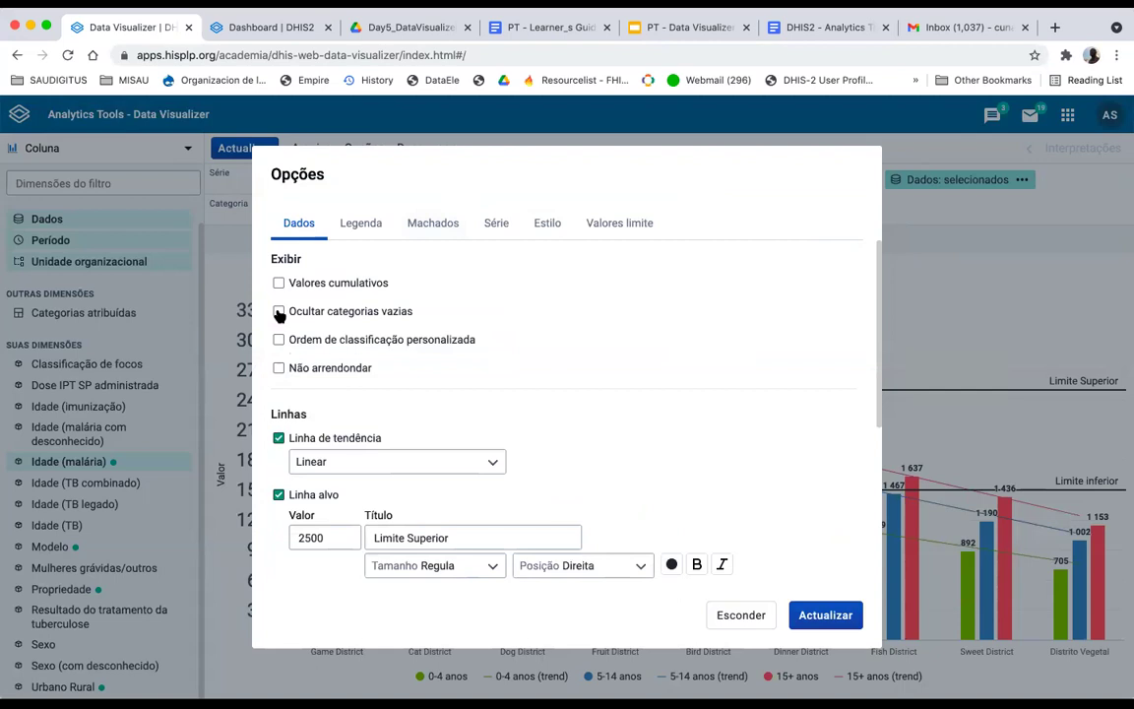
{"action": "left_click", "coordinate": [278, 312]}
{"action": "left_click", "coordinate": [296, 334]}
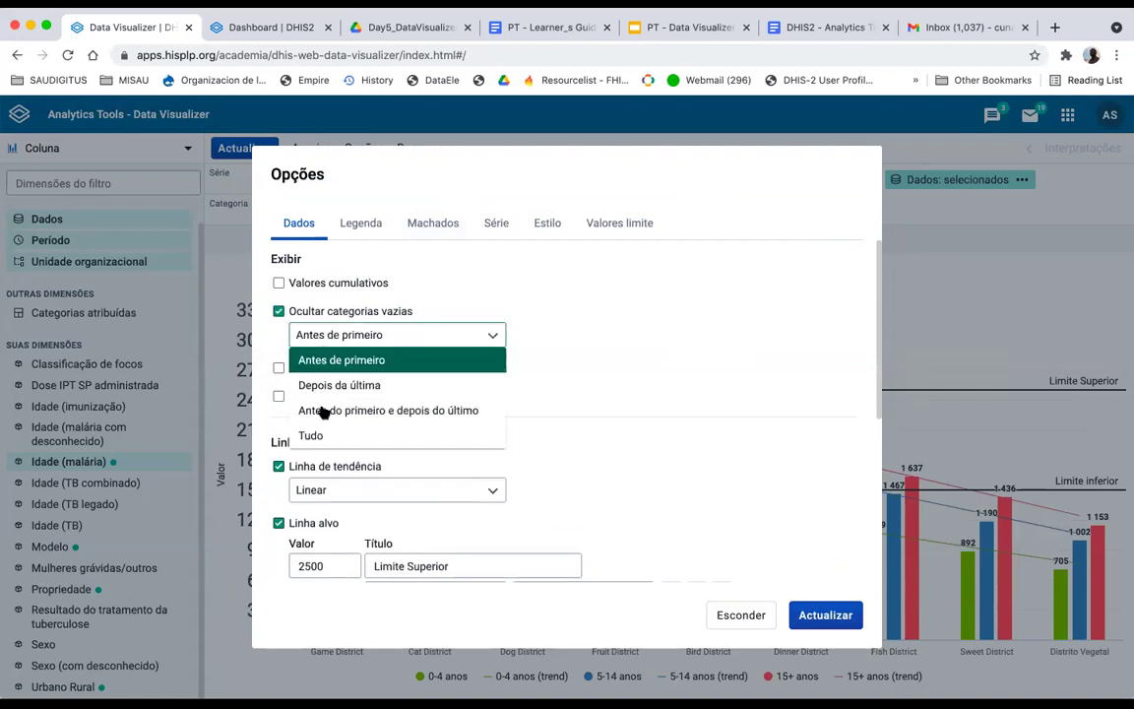
{"action": "left_click", "coordinate": [320, 436]}
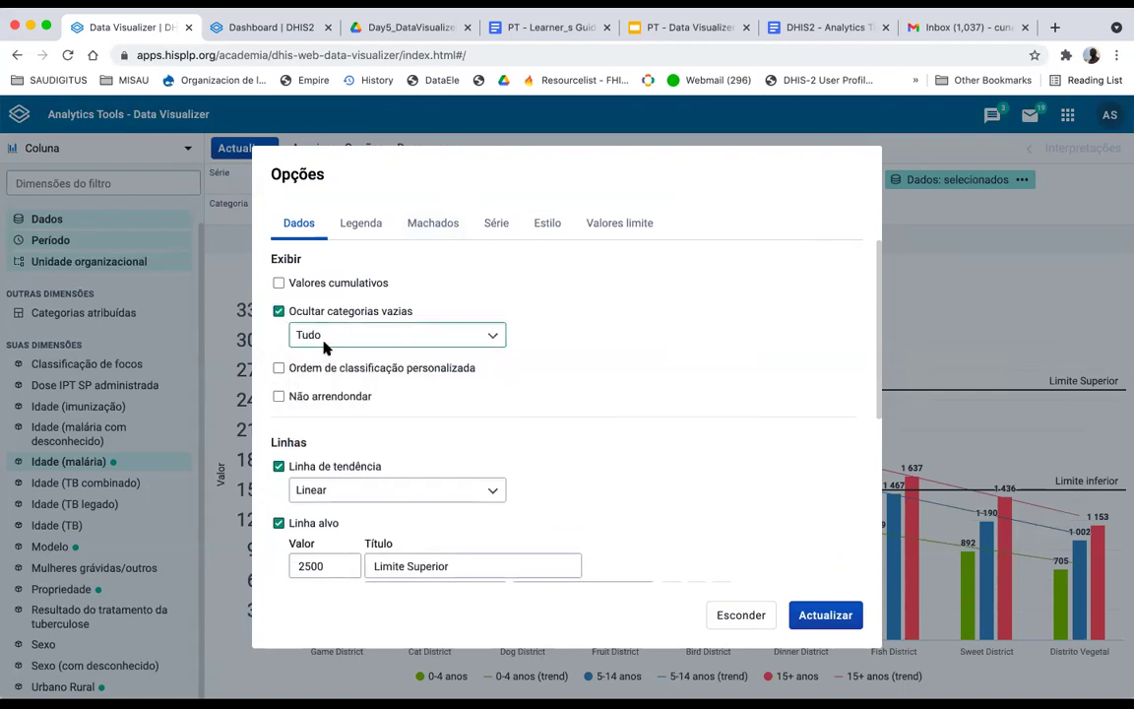
{"action": "left_click", "coordinate": [280, 369]}
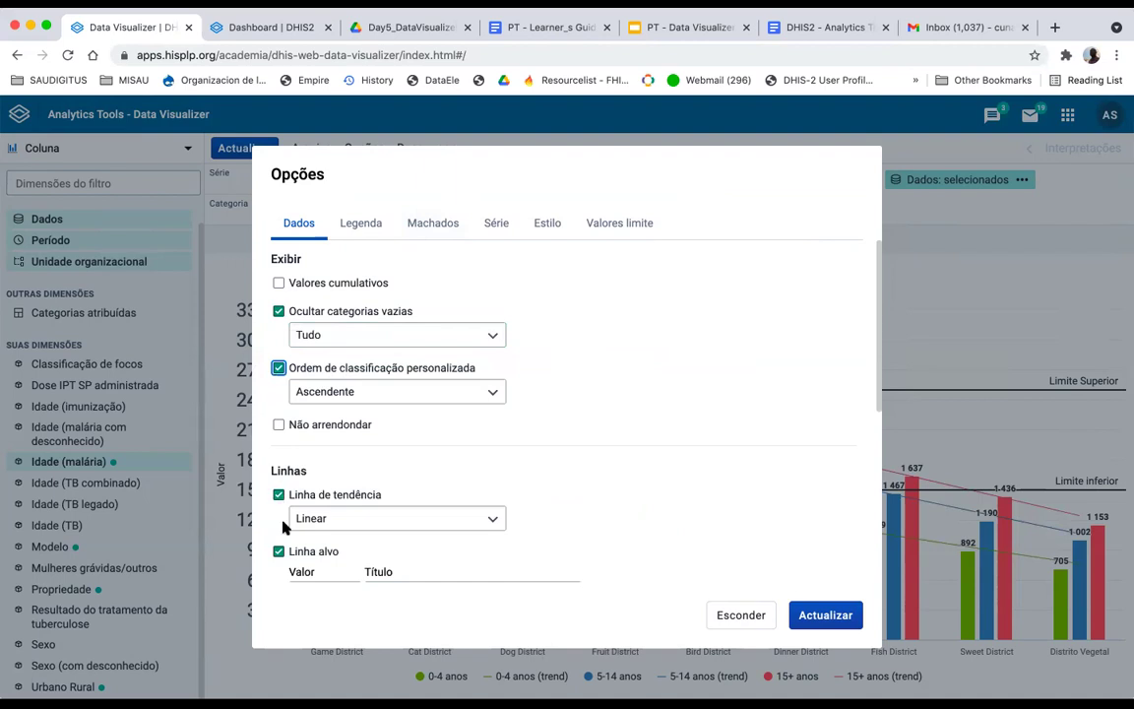
Step: Reset the base line by disabling and re-enabling it with the value 1500 and no title
{"action": "scroll", "coordinate": [278, 549], "scroll_direction": "down", "scroll_amount": 5}
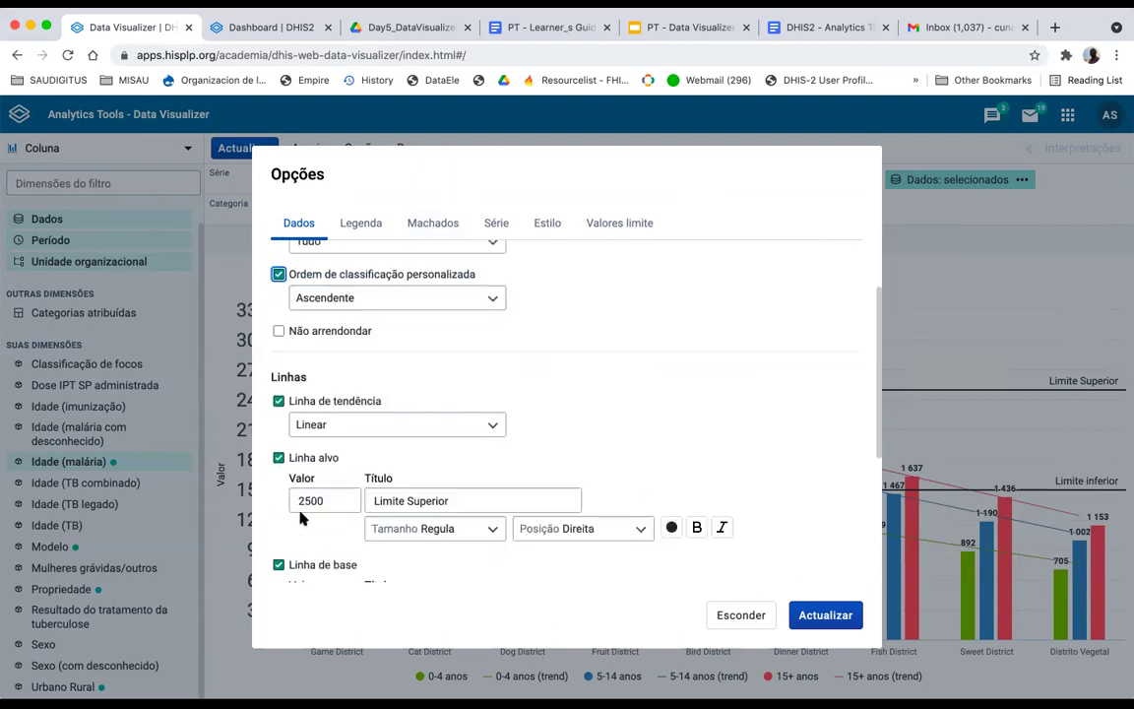
{"action": "scroll", "coordinate": [301, 516], "scroll_direction": "up", "scroll_amount": 2}
{"action": "left_click", "coordinate": [278, 425]}
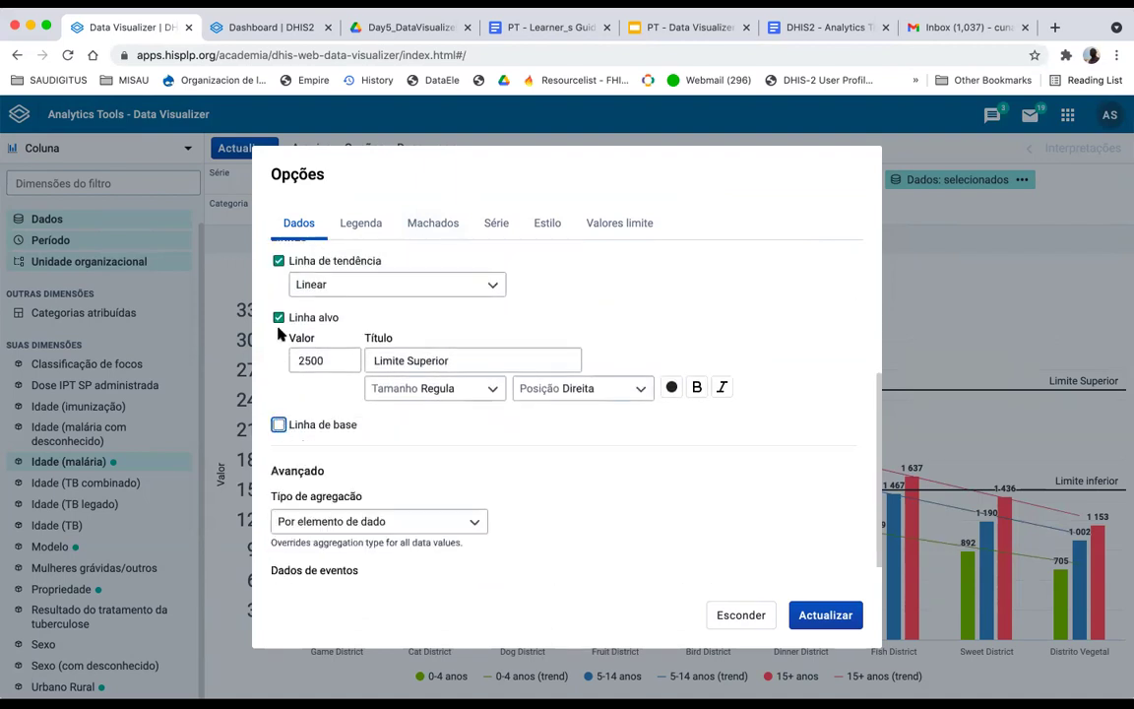
{"action": "left_click", "coordinate": [279, 424]}
{"action": "left_click", "coordinate": [326, 469]}
{"action": "type", "text": "1500"}
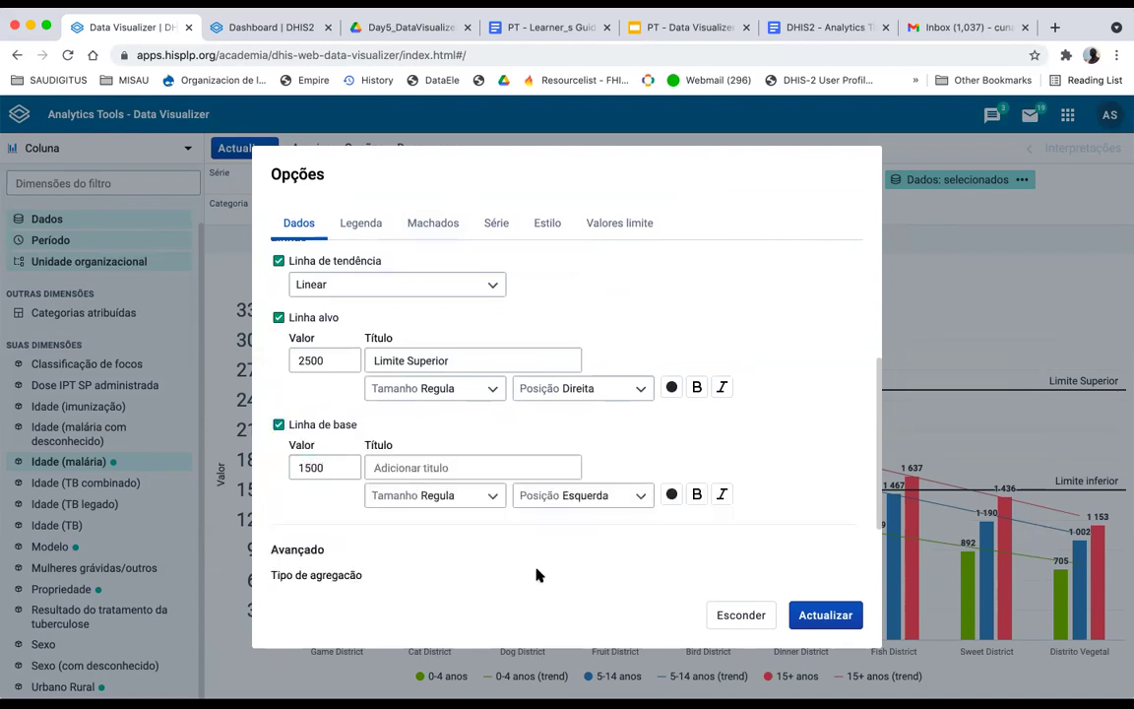
Step: Turn off the axis titles on both the horizontal and vertical axes and update the chart
{"action": "scroll", "coordinate": [536, 575], "scroll_direction": "down", "scroll_amount": 3}
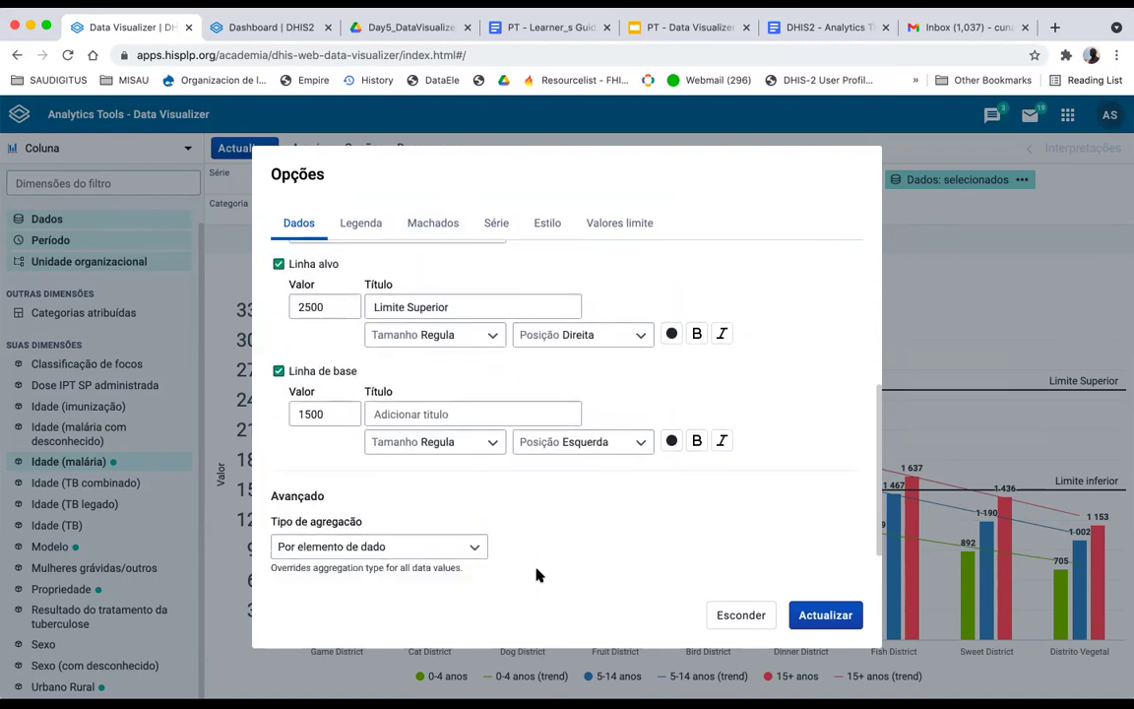
{"action": "scroll", "coordinate": [522, 321], "scroll_direction": "up", "scroll_amount": 2}
{"action": "left_click", "coordinate": [434, 224]}
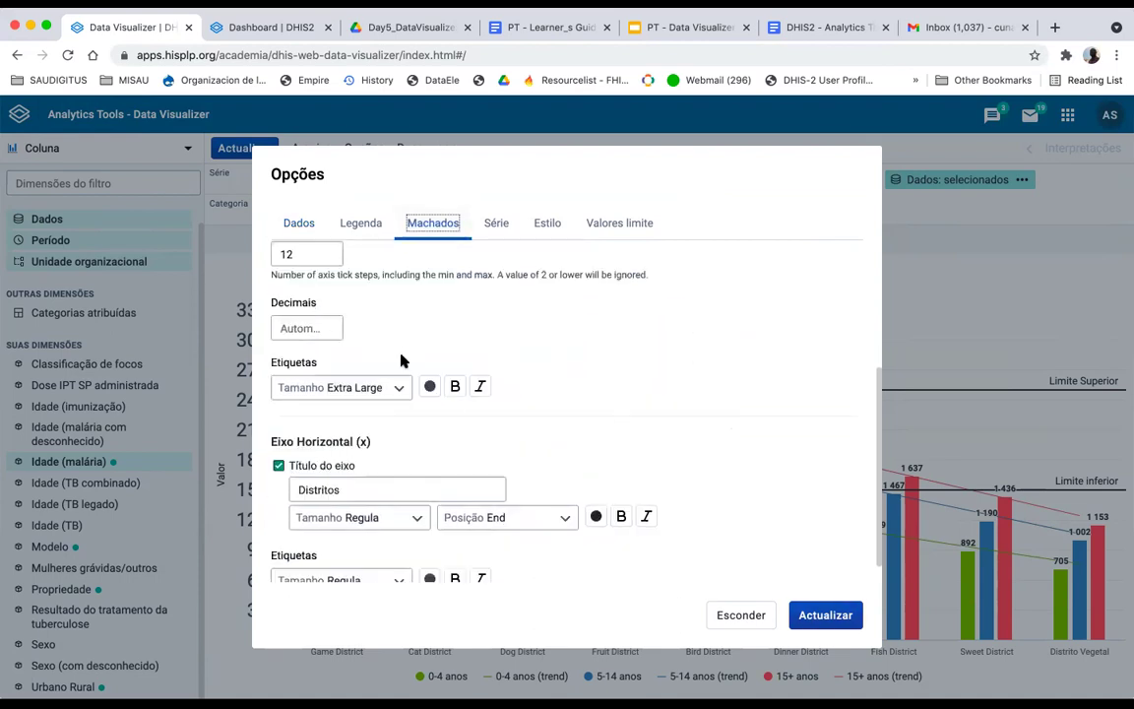
{"action": "scroll", "coordinate": [358, 314], "scroll_direction": "down", "scroll_amount": 1}
{"action": "left_click", "coordinate": [280, 438]}
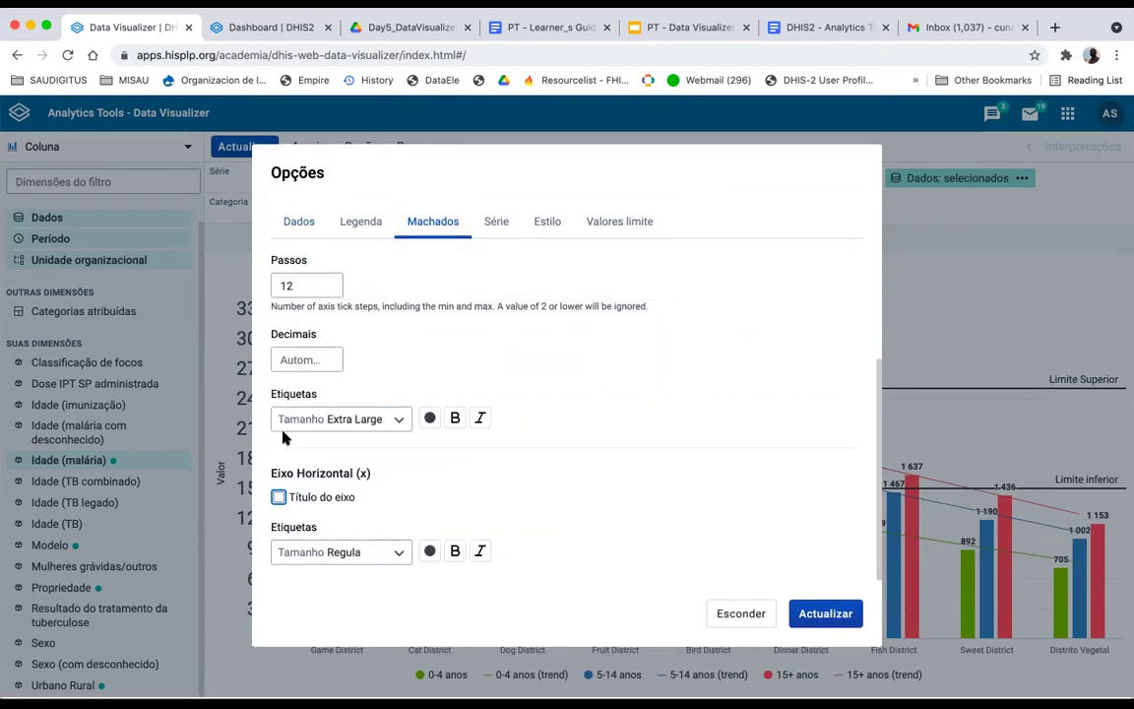
{"action": "scroll", "coordinate": [282, 413], "scroll_direction": "up", "scroll_amount": 3}
{"action": "left_click", "coordinate": [279, 280]}
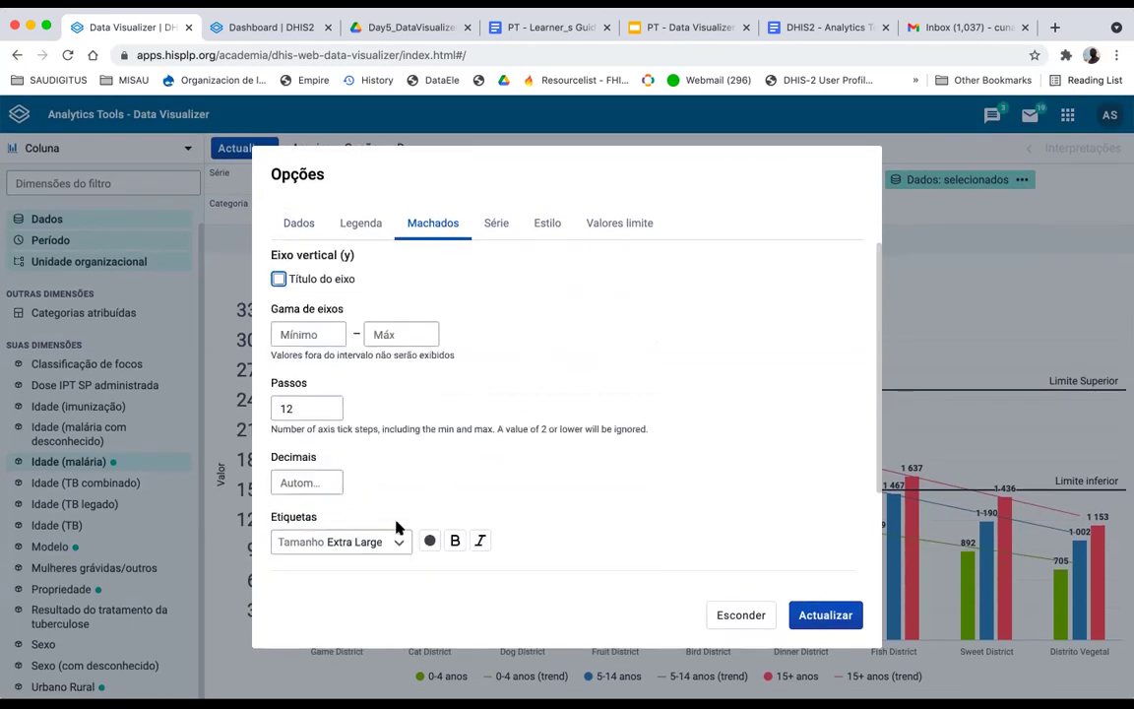
{"action": "scroll", "coordinate": [280, 286], "scroll_direction": "down", "scroll_amount": 2}
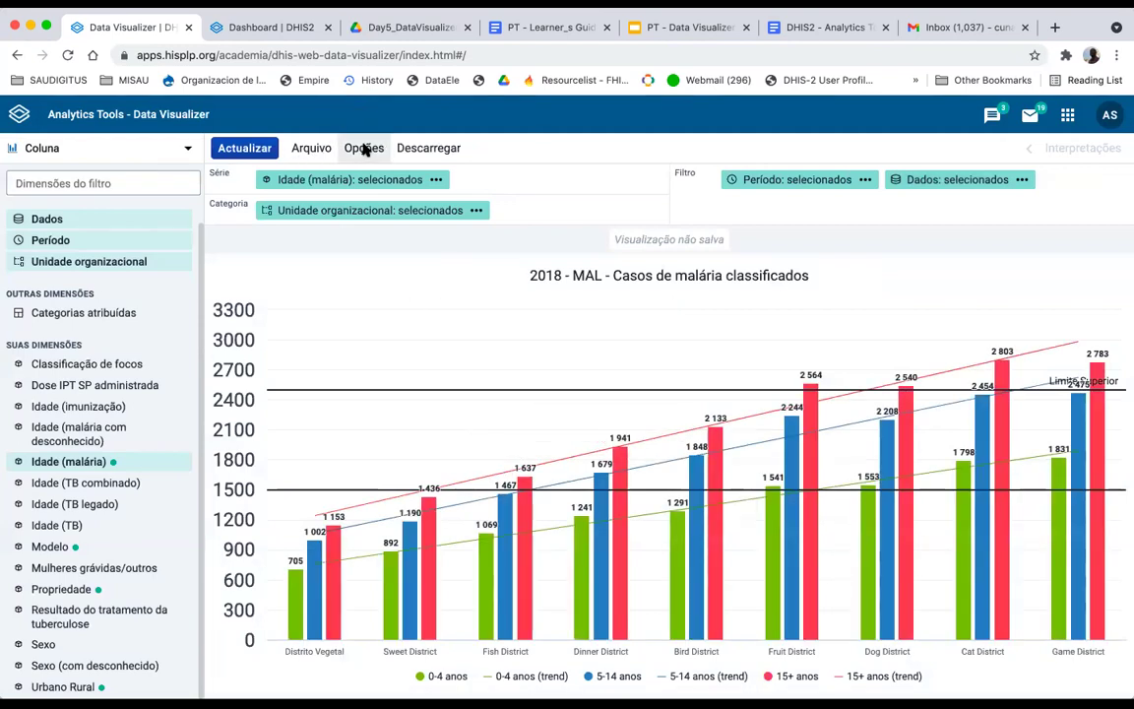
Step: Disable the trend line and update the chart
{"action": "scroll", "coordinate": [385, 464], "scroll_direction": "down", "scroll_amount": 3}
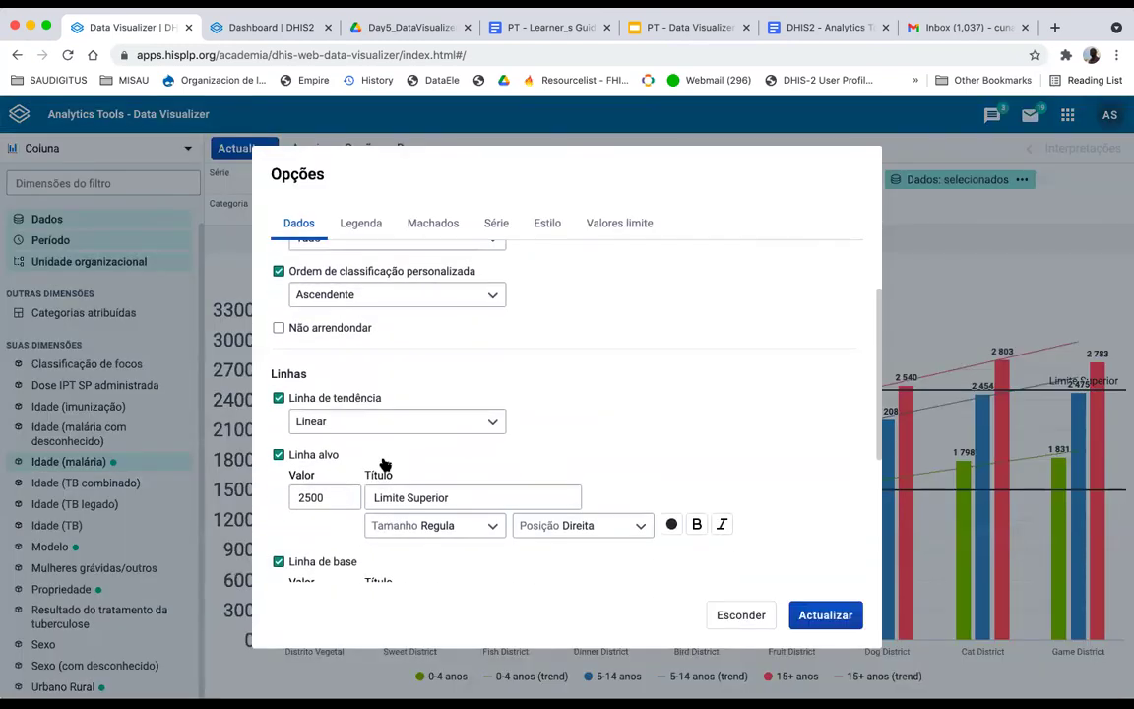
{"action": "left_click", "coordinate": [279, 399]}
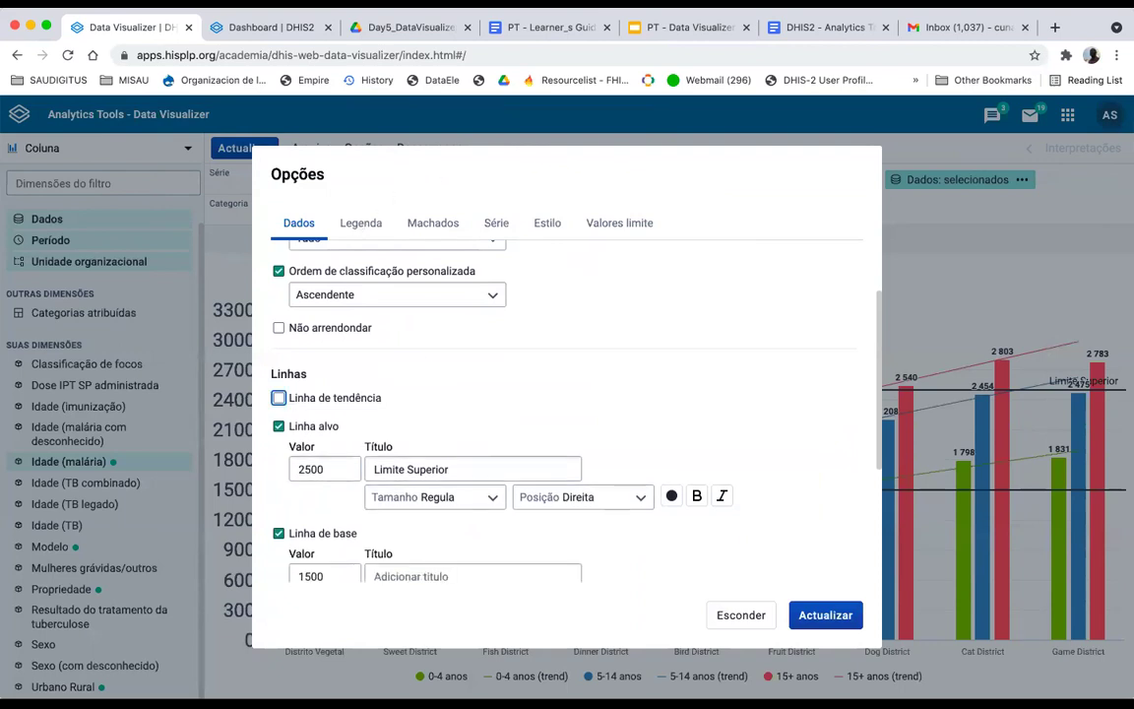
{"action": "left_click", "coordinate": [813, 621]}
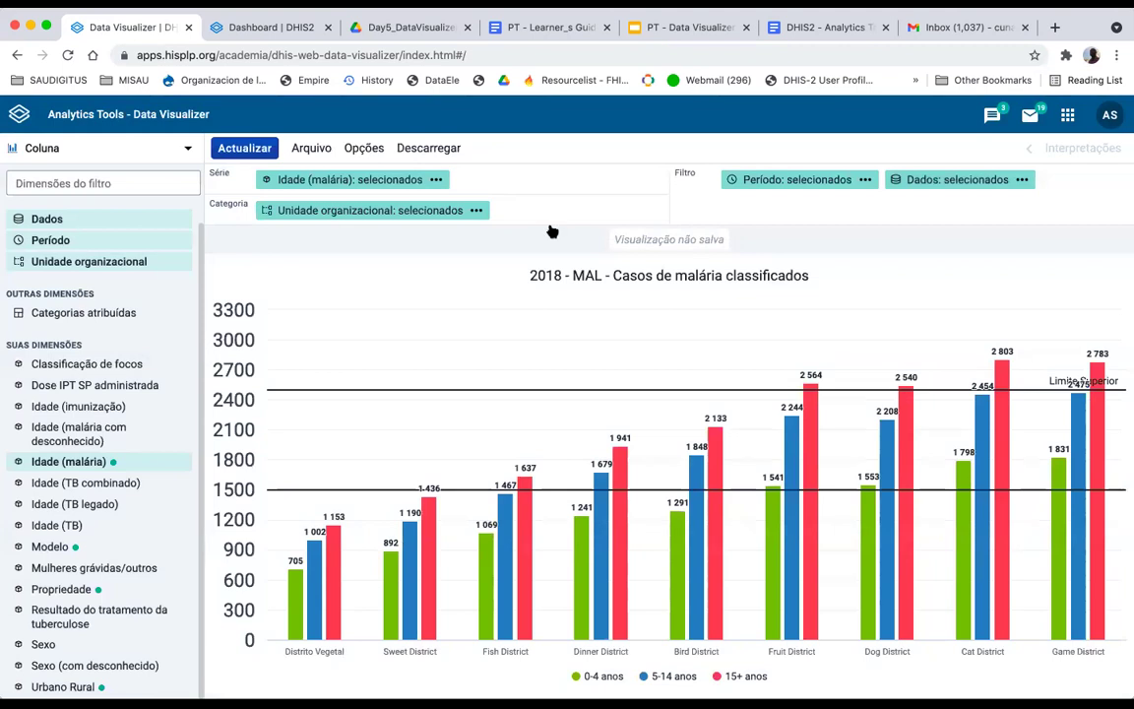
Step: Turn off the value labels in the chart style options and update the chart
{"action": "left_click", "coordinate": [364, 147]}
{"action": "left_click", "coordinate": [547, 223]}
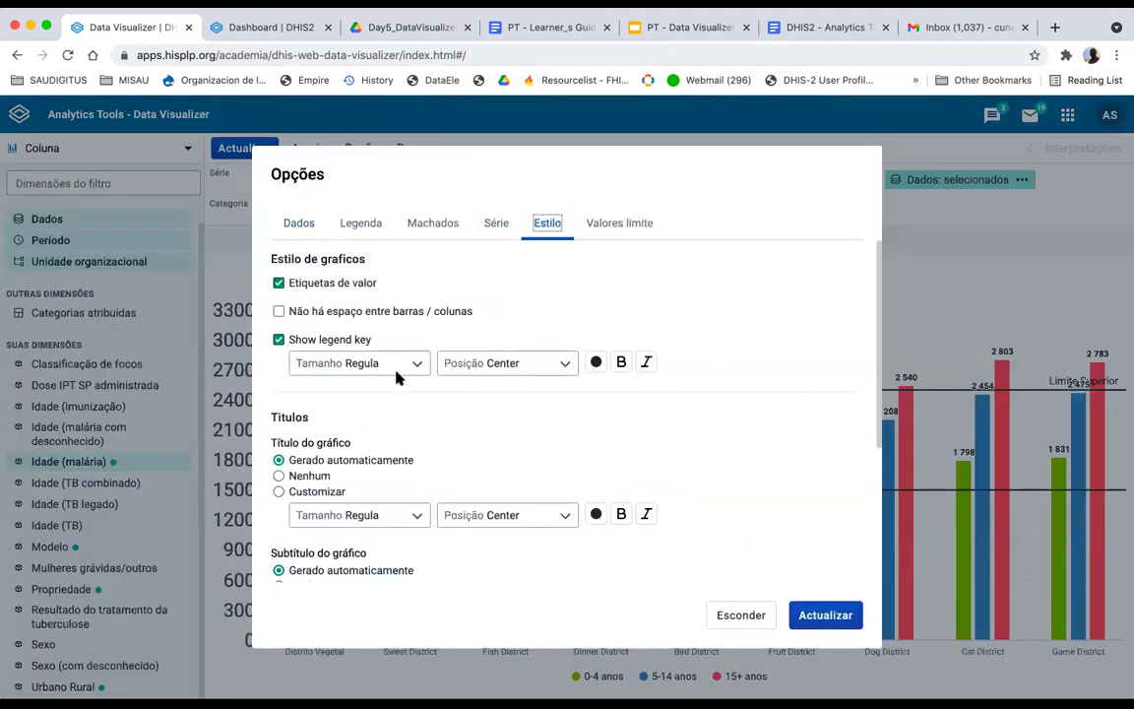
{"action": "left_click", "coordinate": [278, 283]}
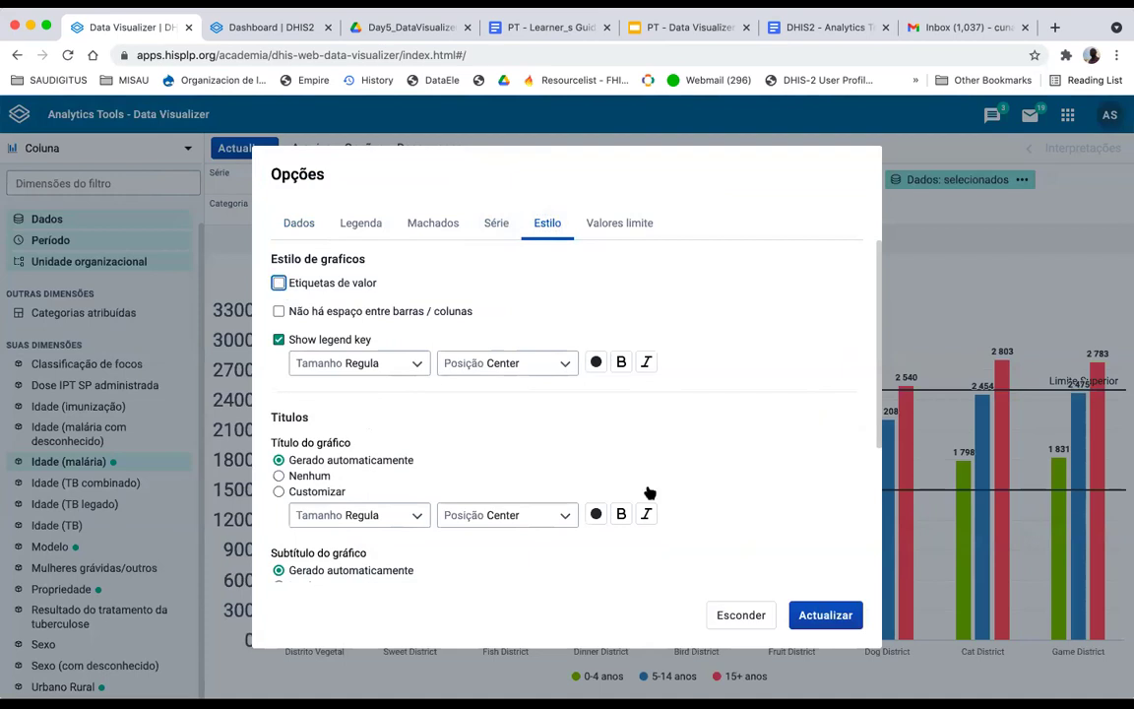
{"action": "left_click", "coordinate": [817, 614]}
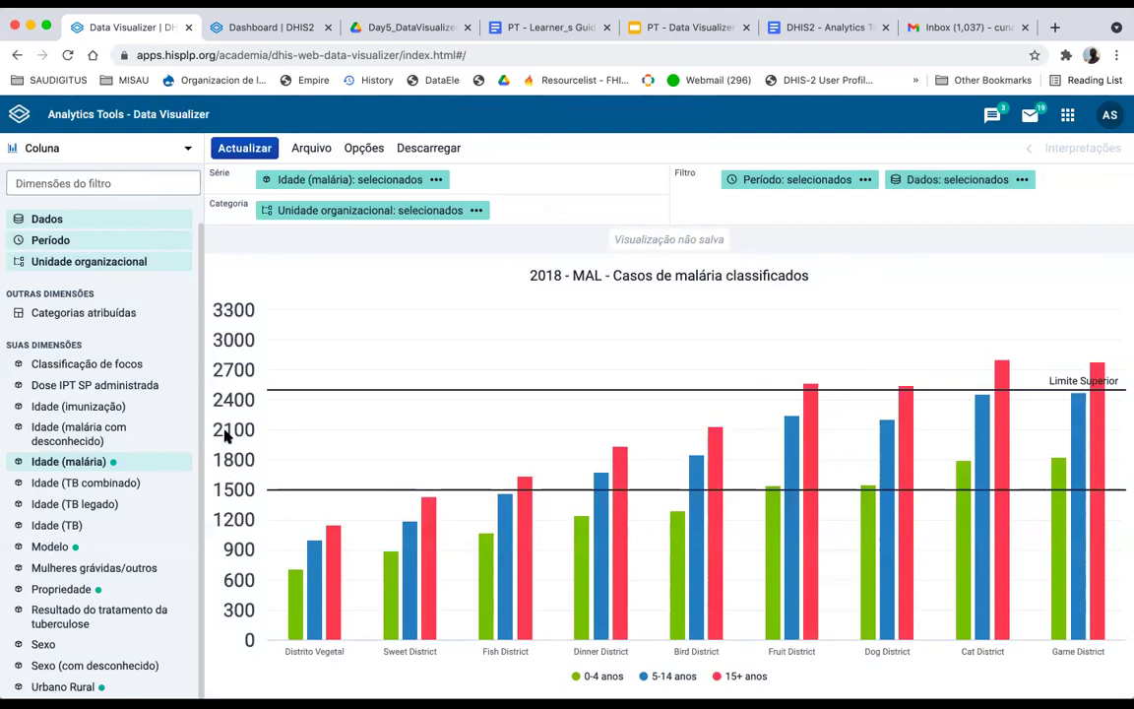
Step: Remove the space between the chart's columns and update the chart
{"action": "left_click", "coordinate": [363, 147]}
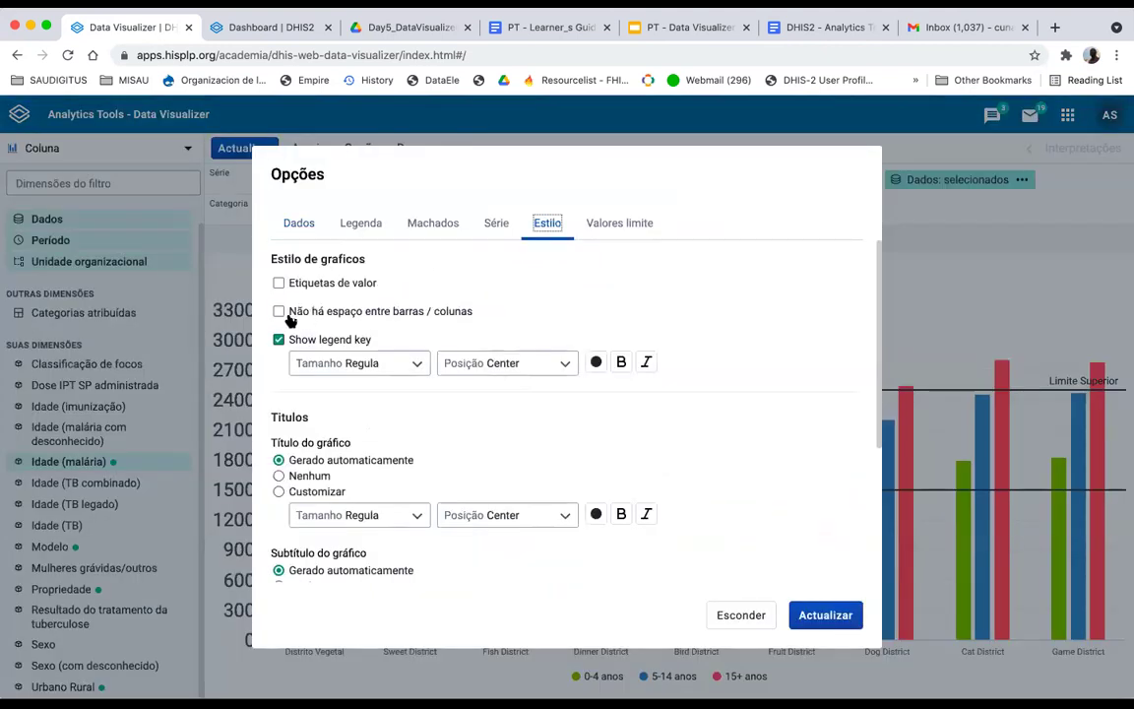
{"action": "left_click", "coordinate": [280, 312]}
{"action": "left_click", "coordinate": [825, 615]}
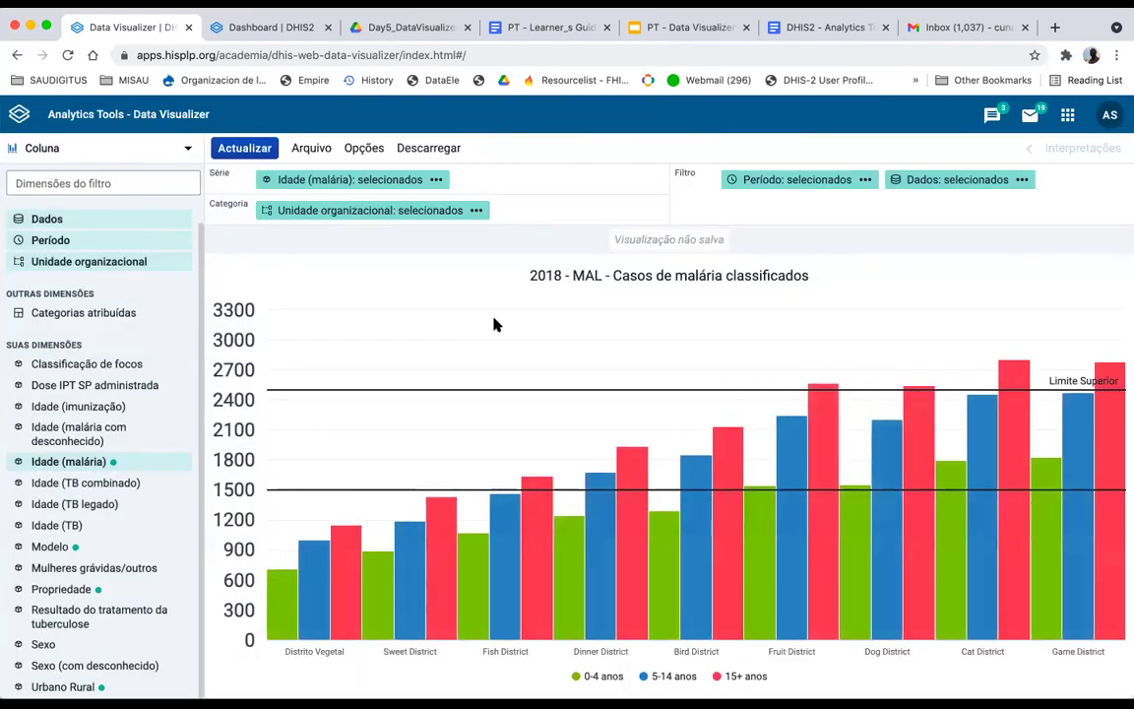
Step: Give the chart a custom subtitle reading "Casos Confirmados de Malaria" in the style options
{"action": "left_click", "coordinate": [363, 147]}
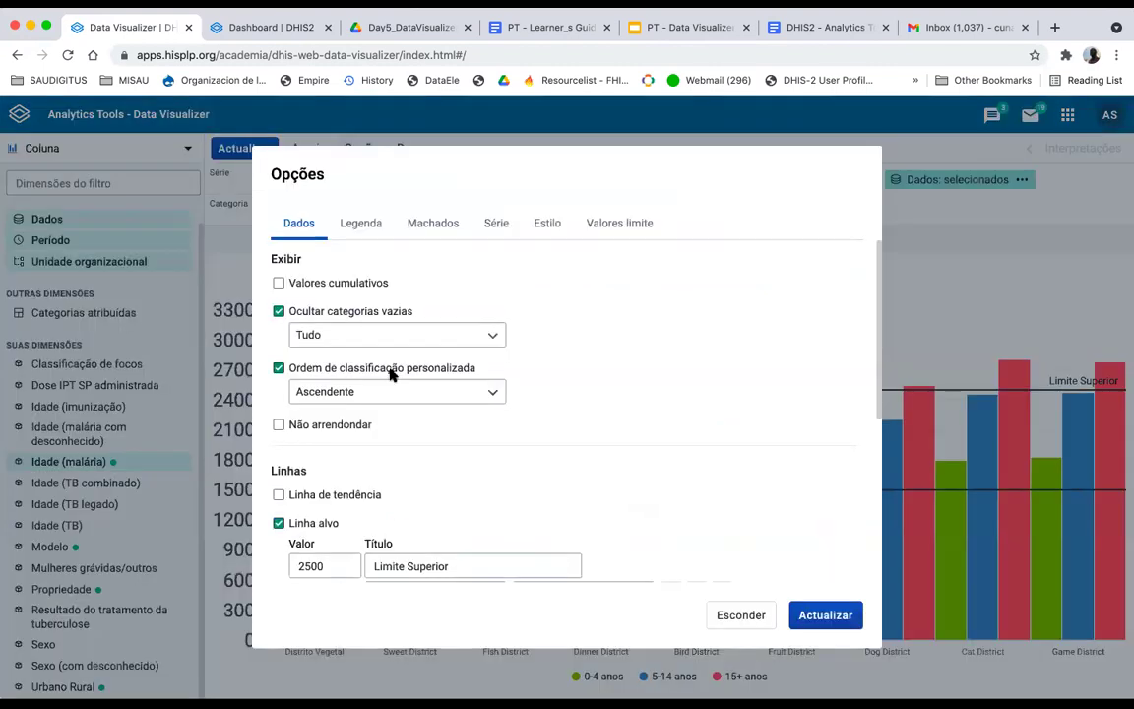
{"action": "scroll", "coordinate": [453, 295], "scroll_direction": "down", "scroll_amount": 3}
{"action": "left_click", "coordinate": [544, 223]}
{"action": "scroll", "coordinate": [522, 409], "scroll_direction": "down", "scroll_amount": 2}
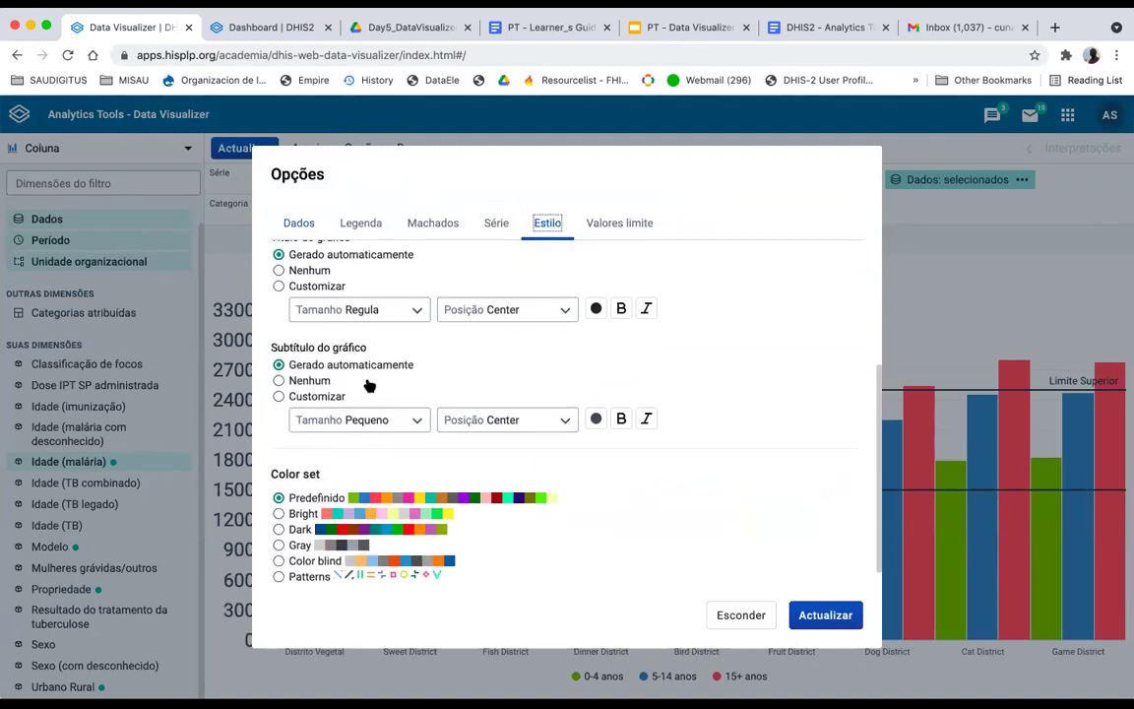
{"action": "left_click", "coordinate": [278, 397]}
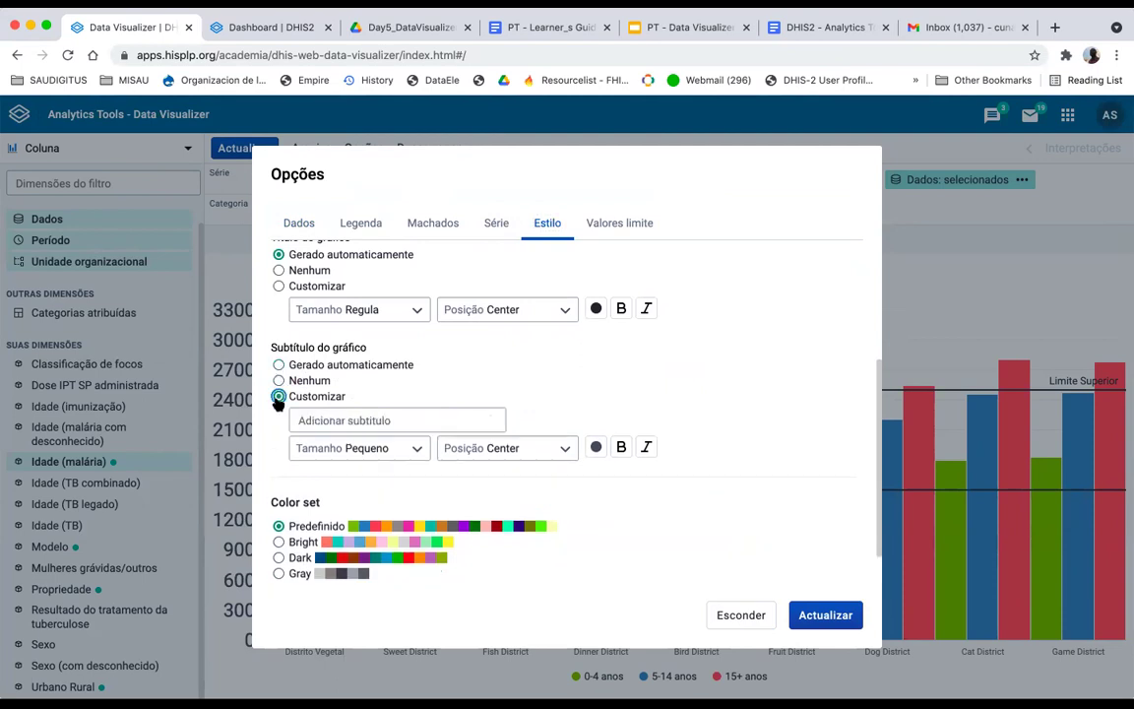
{"action": "left_click", "coordinate": [360, 420]}
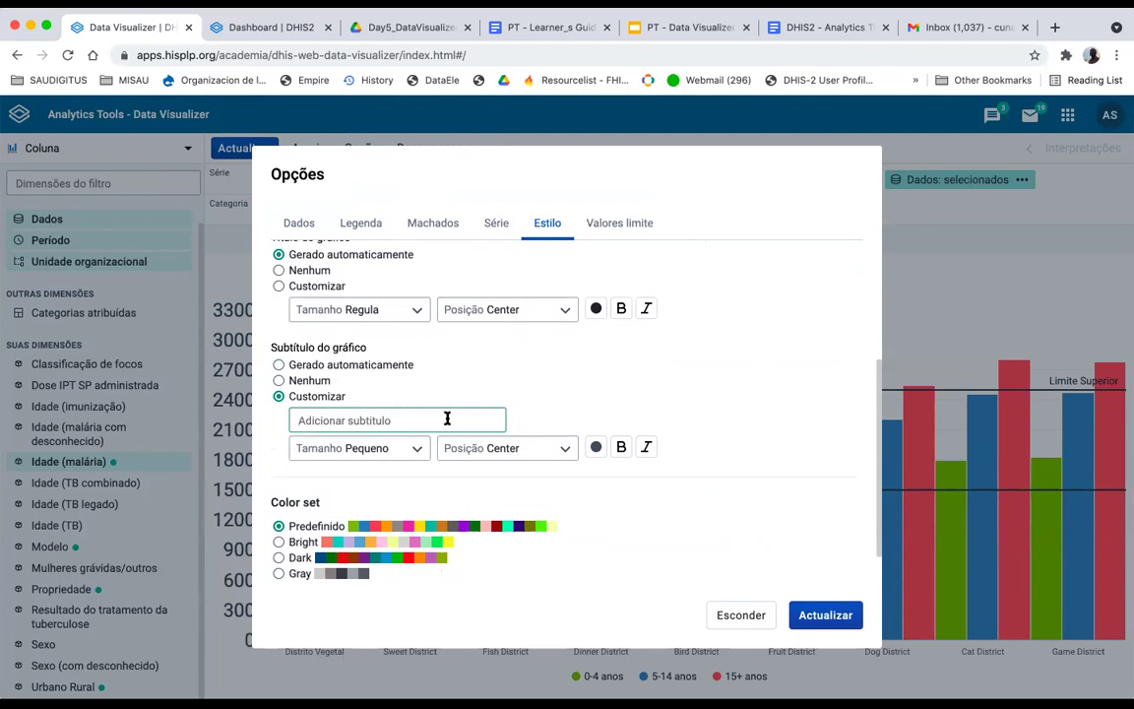
{"action": "type", "text": "Casos de Malaria Confirmados"}
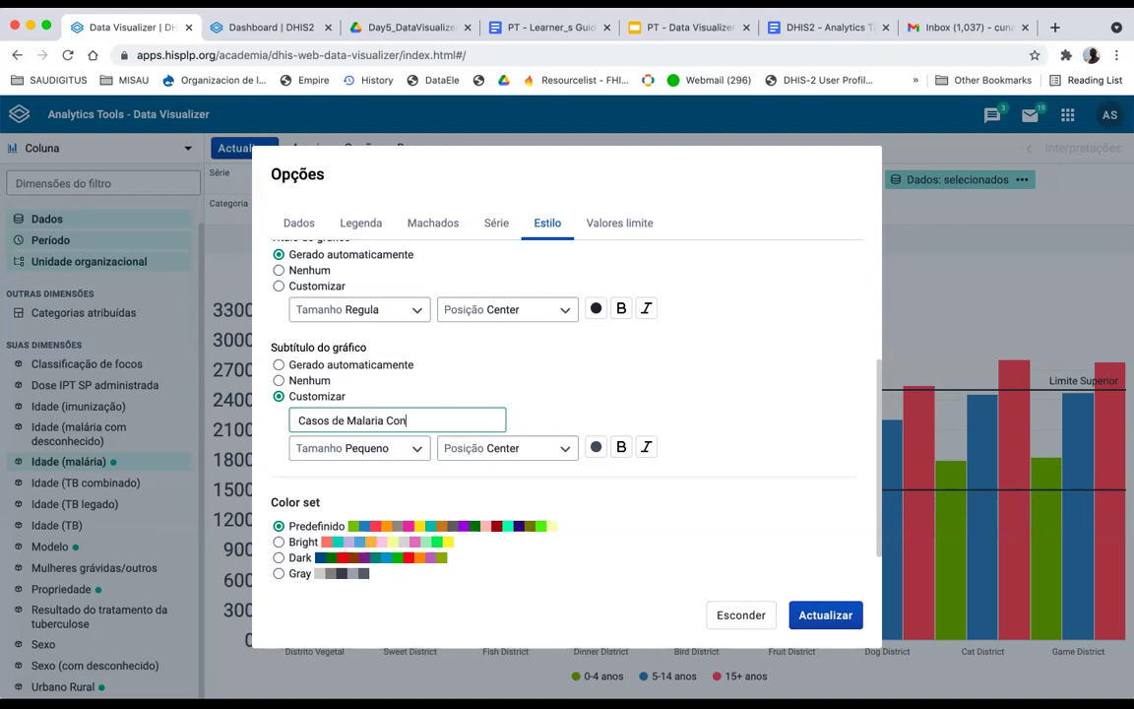
{"action": "double_click", "coordinate": [357, 420]}
{"action": "key", "text": "BackSpace"}
{"action": "key", "text": "BackSpace"}
{"action": "key", "text": "BackSpace"}
{"action": "key", "text": "BackSpace"}
{"action": "type", "text": "de Malaria"}
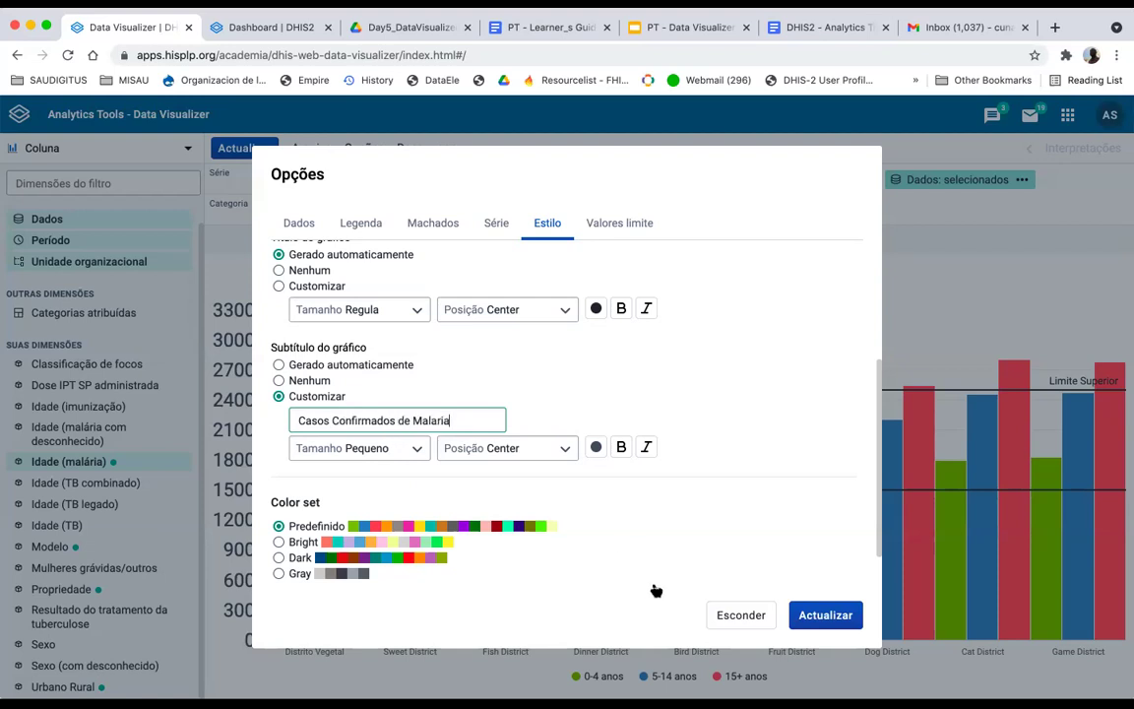
Step: Choose the Gray color set for the chart and update it
{"action": "left_click", "coordinate": [279, 573]}
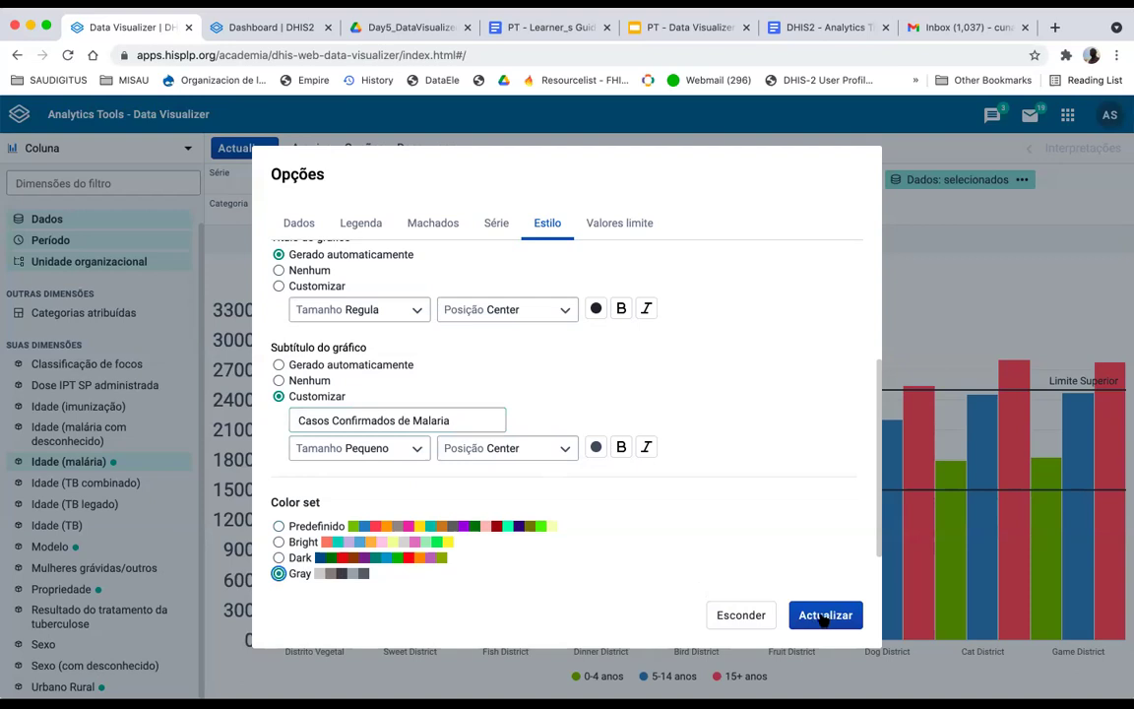
{"action": "left_click", "coordinate": [825, 615]}
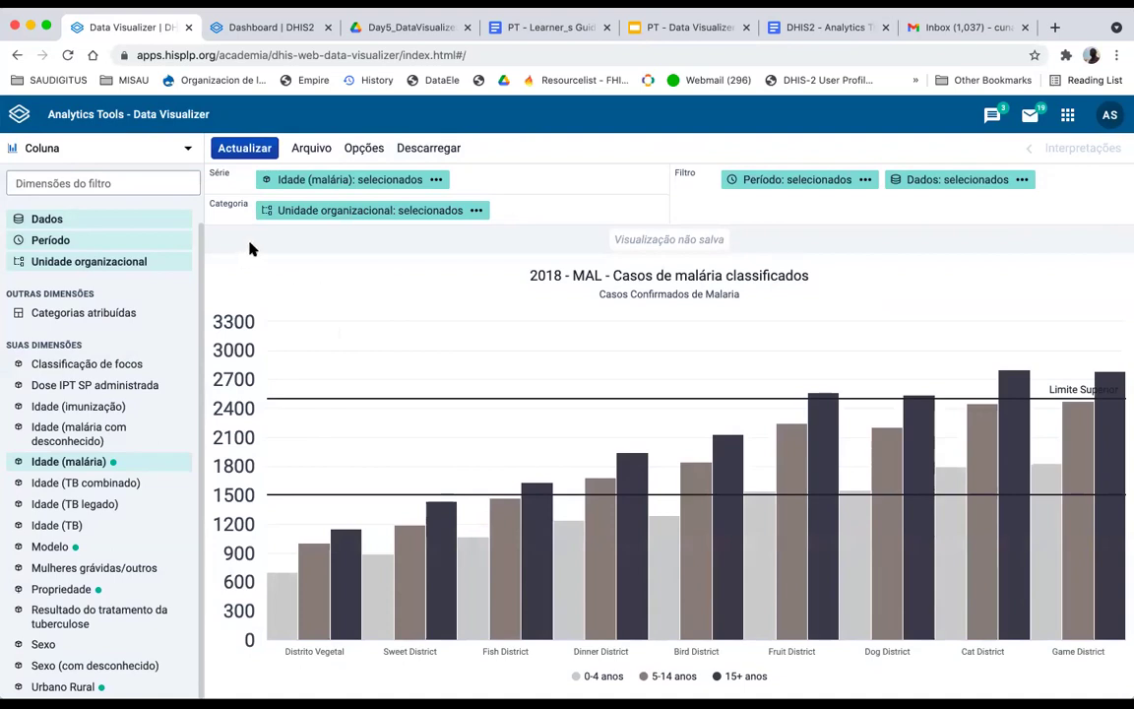
Step: Change the visualization type to Barra and update the chart
{"action": "left_click", "coordinate": [144, 150]}
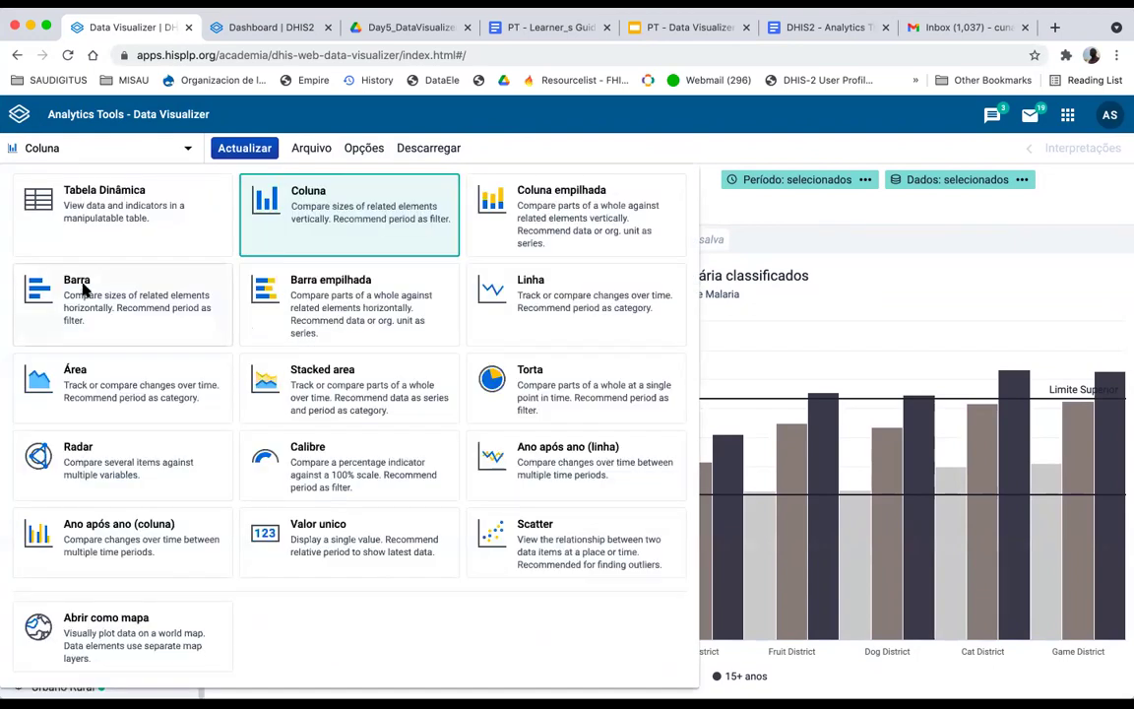
{"action": "left_click", "coordinate": [108, 296]}
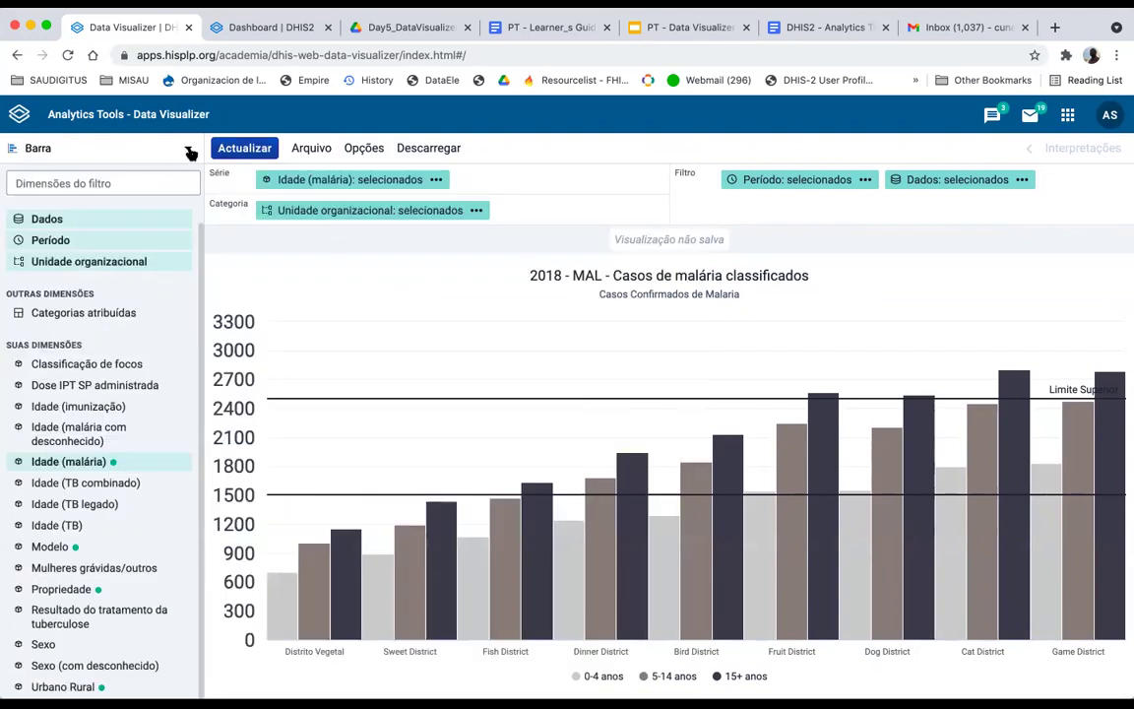
{"action": "left_click", "coordinate": [246, 151]}
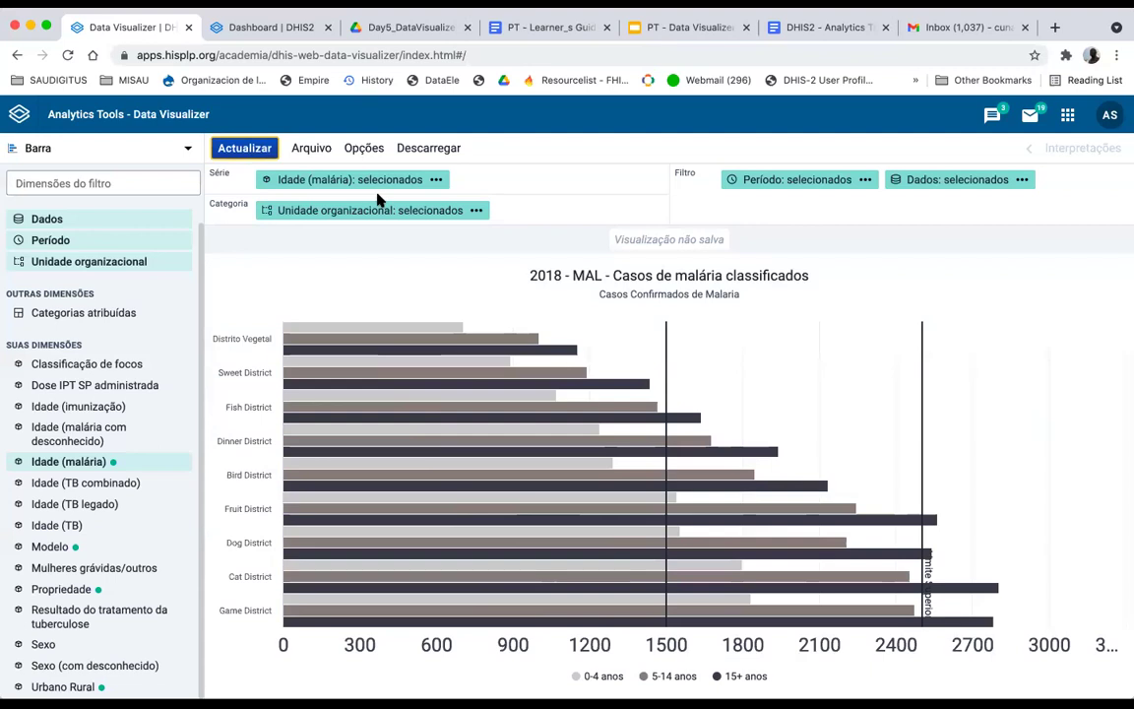
Step: Change the visualization type to Coluna empilhada and update the chart
{"action": "left_click", "coordinate": [163, 144]}
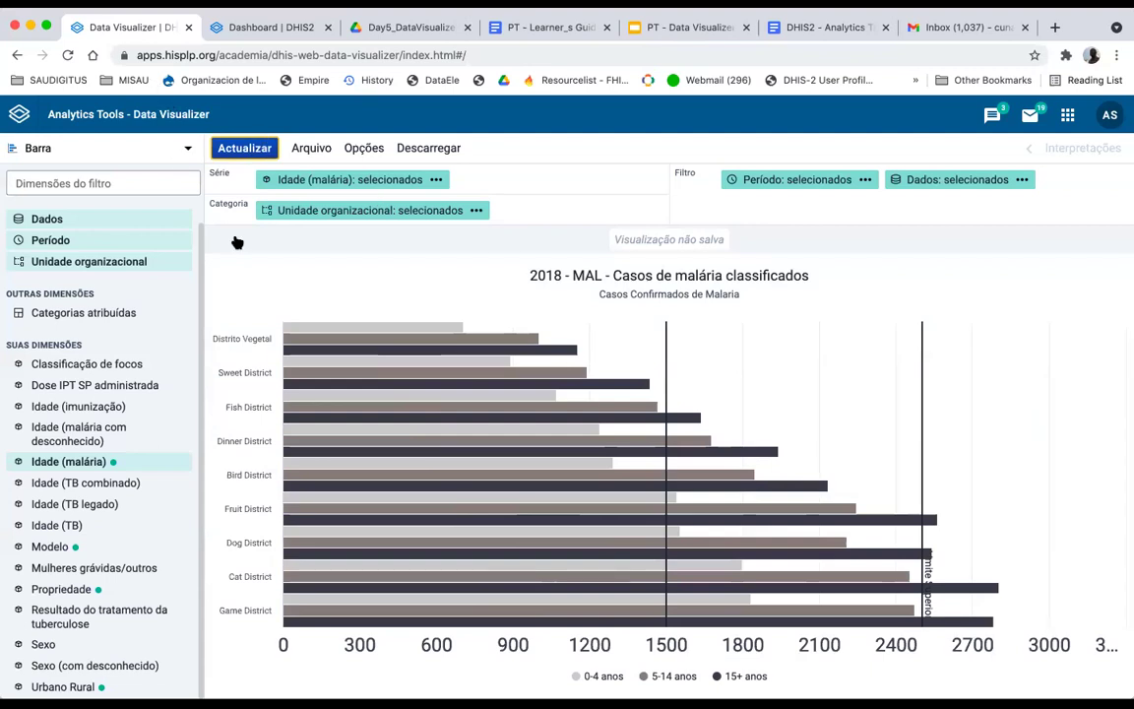
{"action": "left_click", "coordinate": [576, 197]}
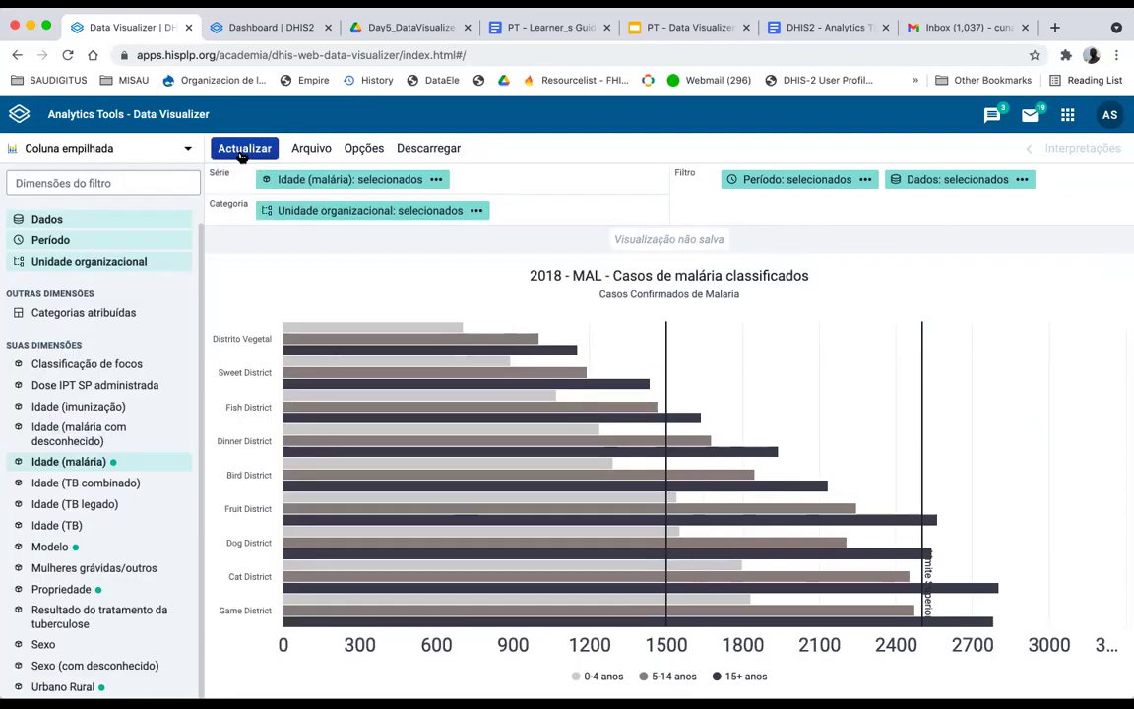
{"action": "left_click", "coordinate": [244, 150]}
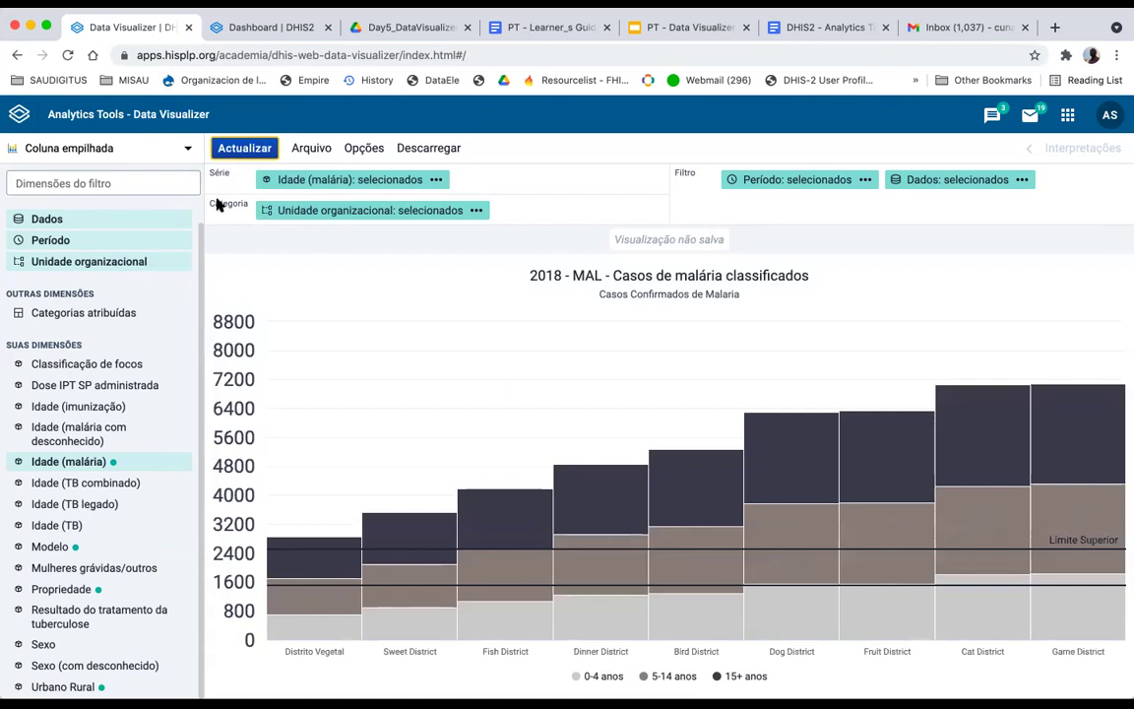
{"action": "left_click", "coordinate": [168, 148]}
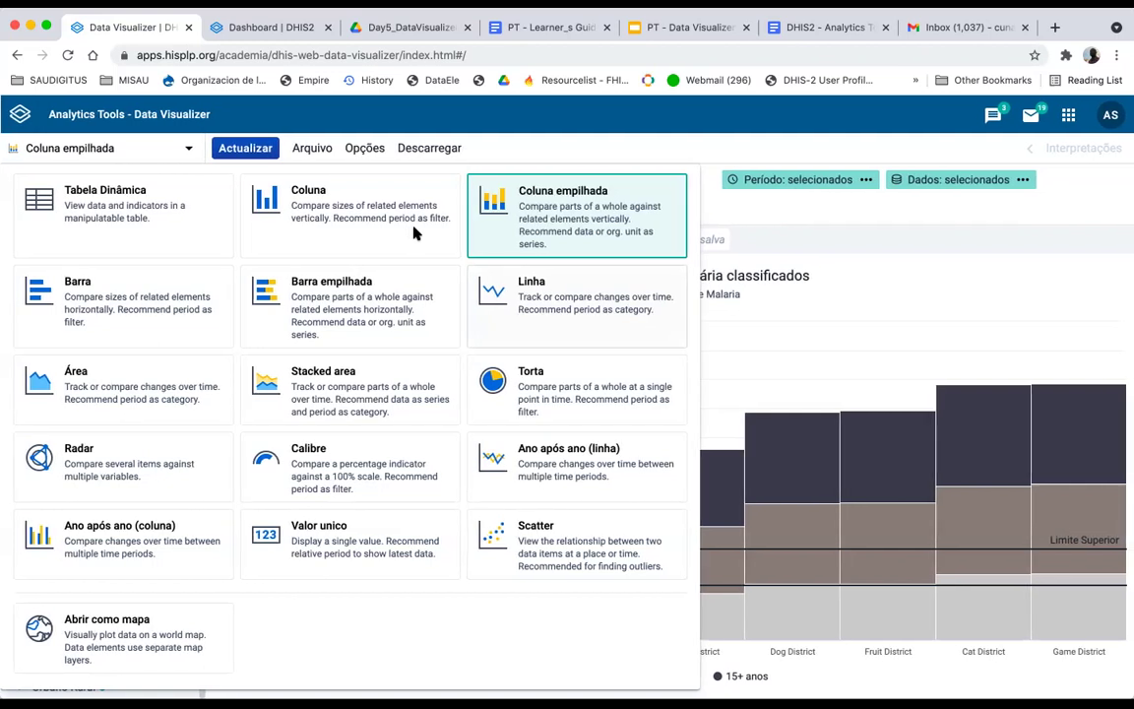
{"action": "key", "text": "Escape"}
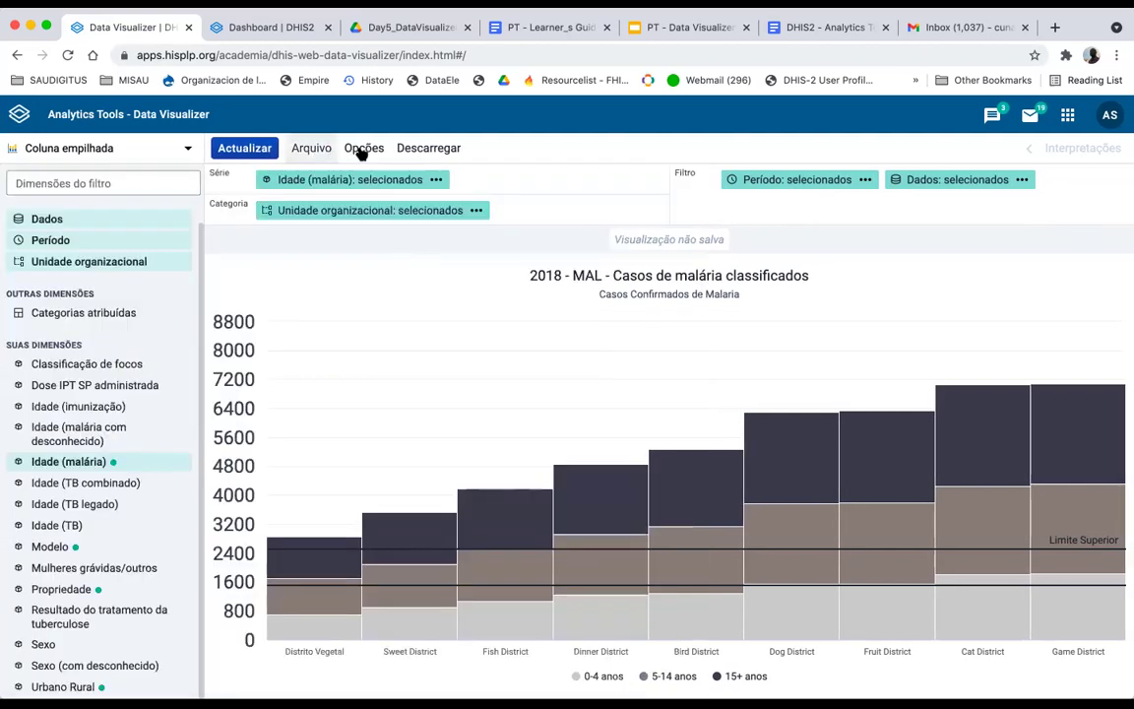
Step: Start a new visualization and set its type to Linha
{"action": "left_click", "coordinate": [313, 148]}
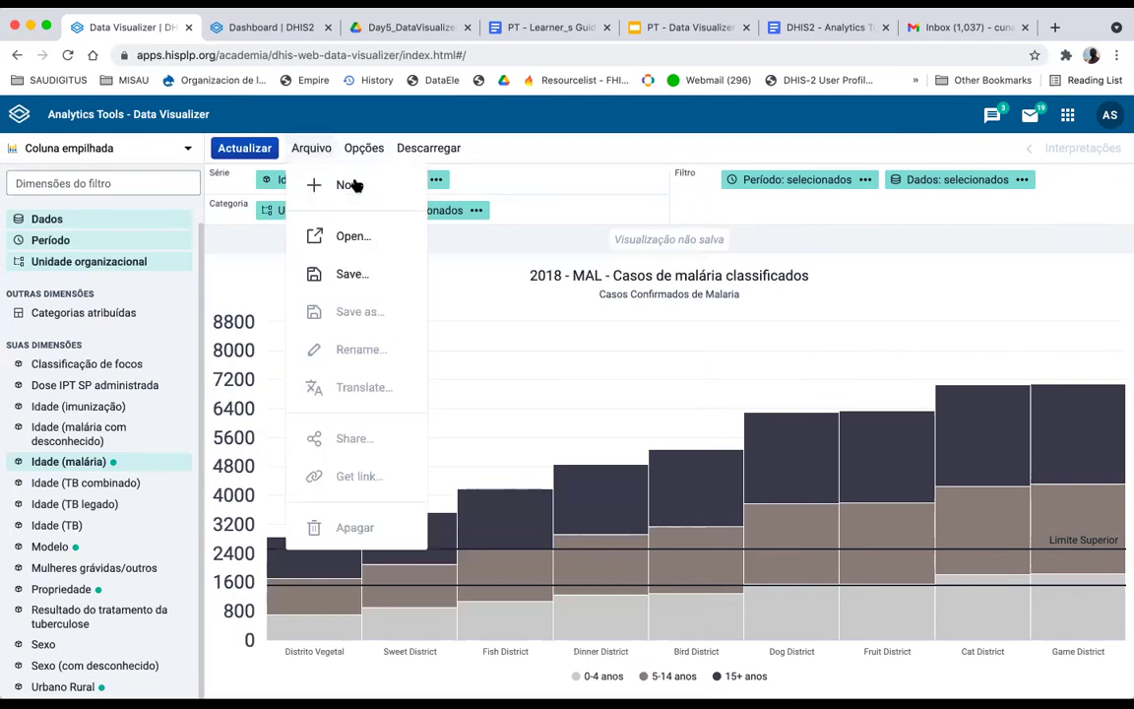
{"action": "left_click", "coordinate": [352, 185]}
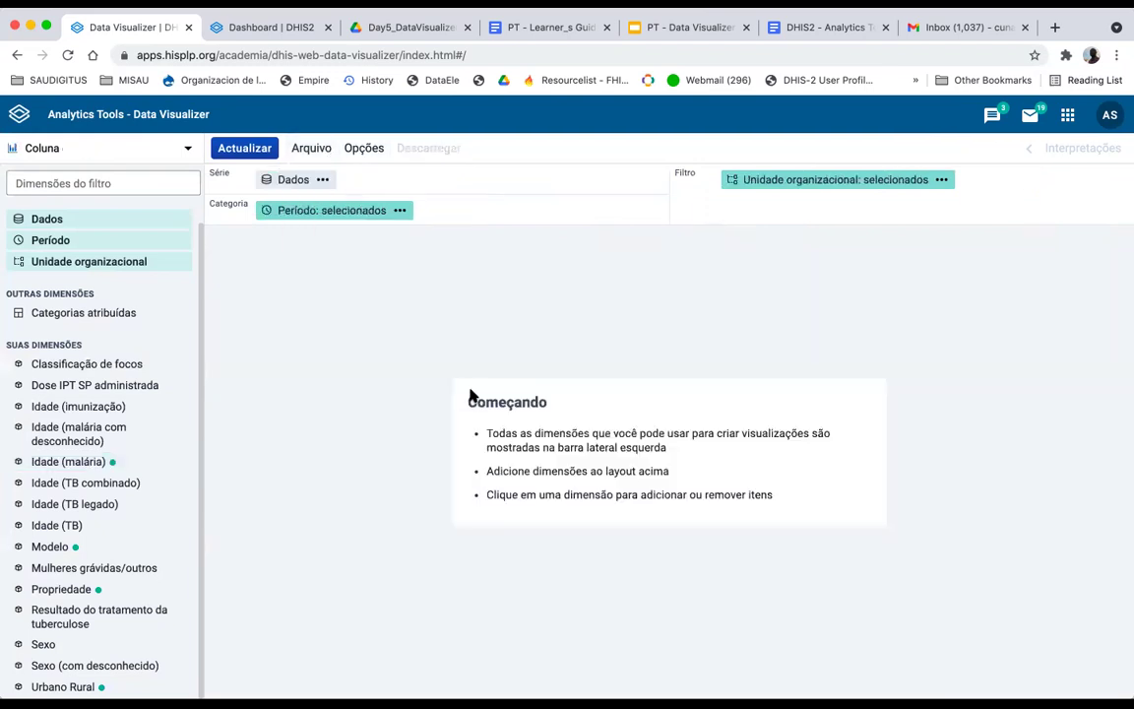
{"action": "mouse_move", "coordinate": [461, 282]}
{"action": "left_mouse_down"}
{"action": "mouse_move", "coordinate": [806, 493]}
{"action": "mouse_move", "coordinate": [856, 626]}
{"action": "mouse_move", "coordinate": [872, 628]}
{"action": "left_mouse_up"}
{"action": "left_click", "coordinate": [872, 627]}
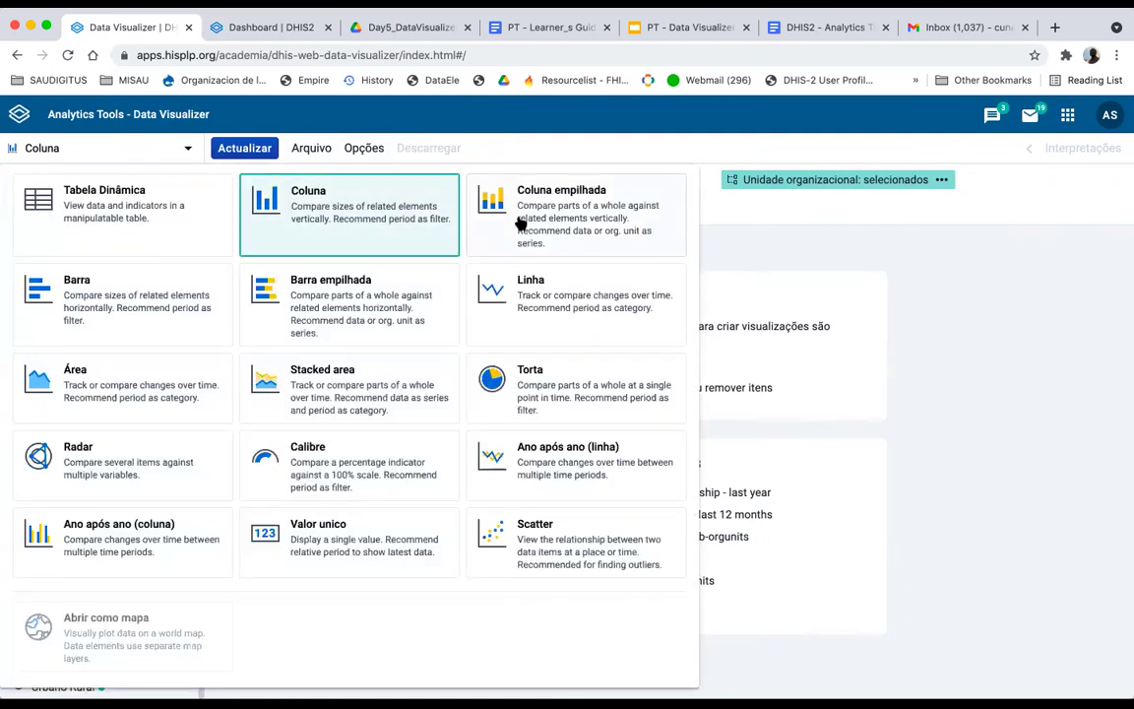
{"action": "left_click", "coordinate": [582, 283]}
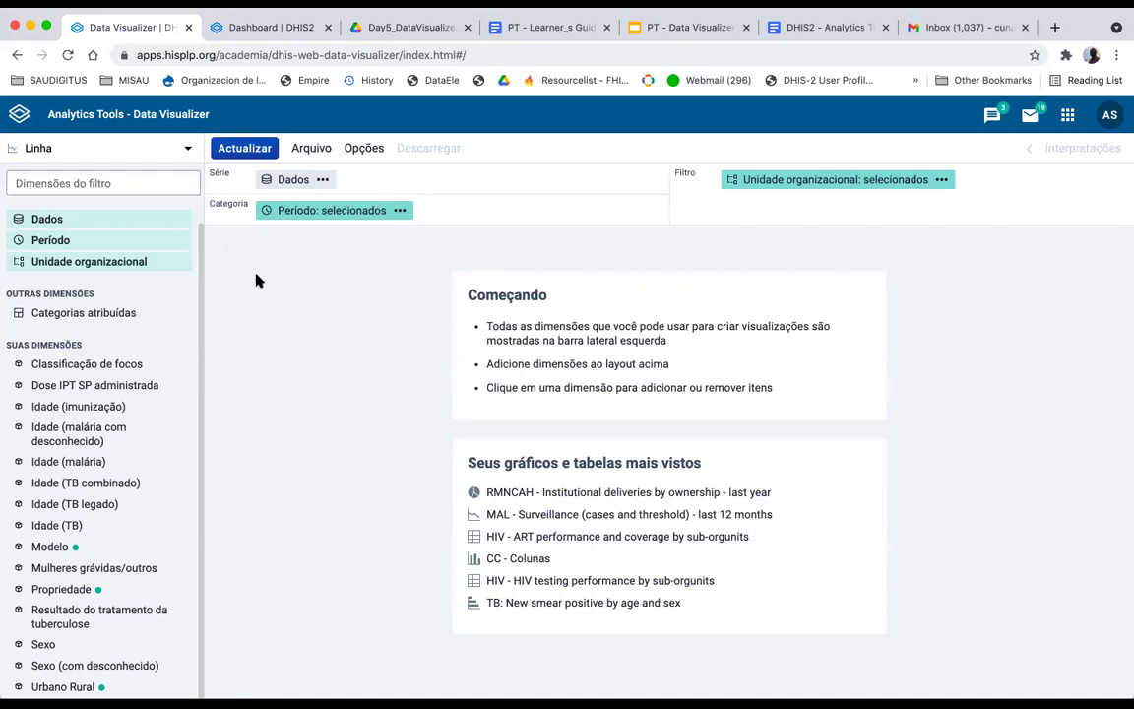
{"action": "left_click_drag", "start_coordinate": [466, 295], "coordinate": [853, 398]}
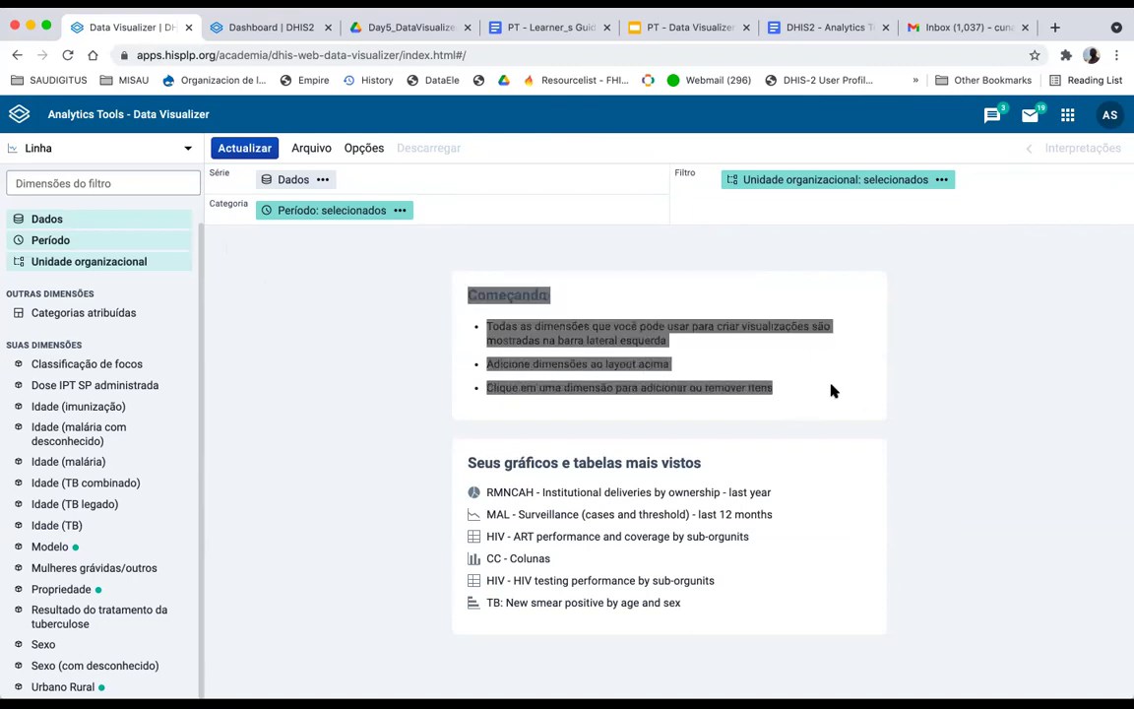
{"action": "left_click", "coordinate": [825, 390]}
{"action": "left_click_drag", "start_coordinate": [774, 388], "coordinate": [456, 279]}
{"action": "left_click", "coordinate": [458, 284]}
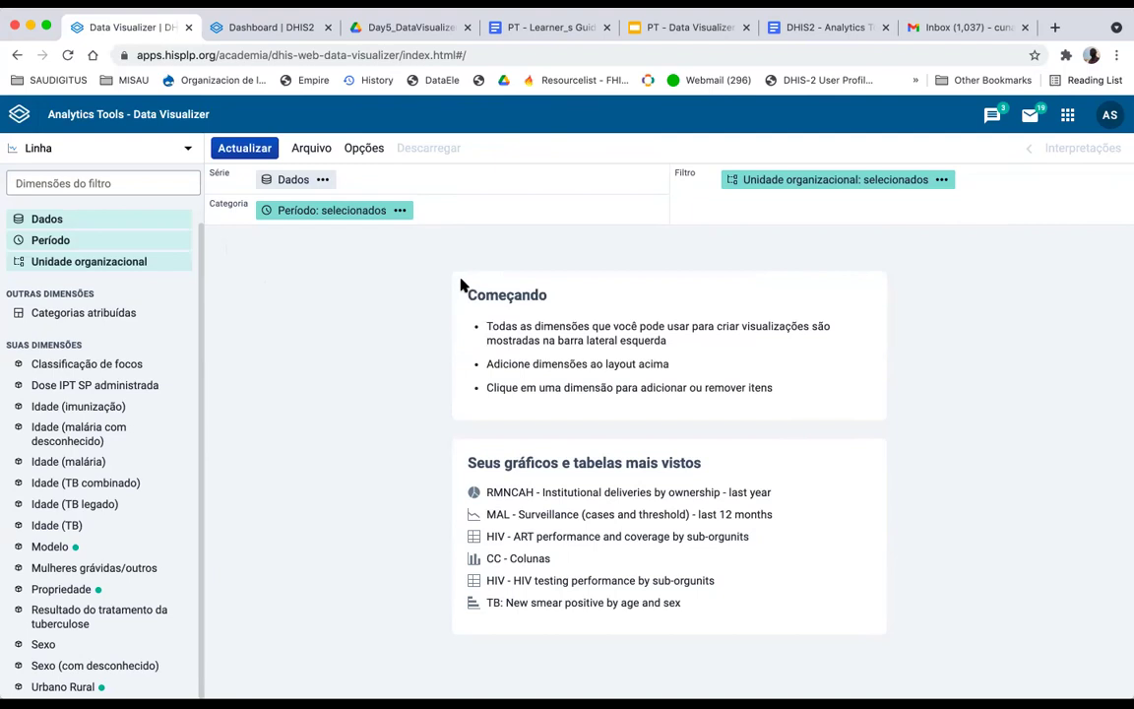
{"action": "mouse_move", "coordinate": [459, 283]}
{"action": "left_mouse_down"}
{"action": "mouse_move", "coordinate": [734, 387]}
{"action": "mouse_move", "coordinate": [818, 393]}
{"action": "mouse_move", "coordinate": [467, 296]}
{"action": "left_mouse_up"}
{"action": "left_click", "coordinate": [827, 391]}
{"action": "left_click", "coordinate": [459, 283]}
{"action": "left_click", "coordinate": [91, 186]}
{"action": "left_click", "coordinate": [305, 368]}
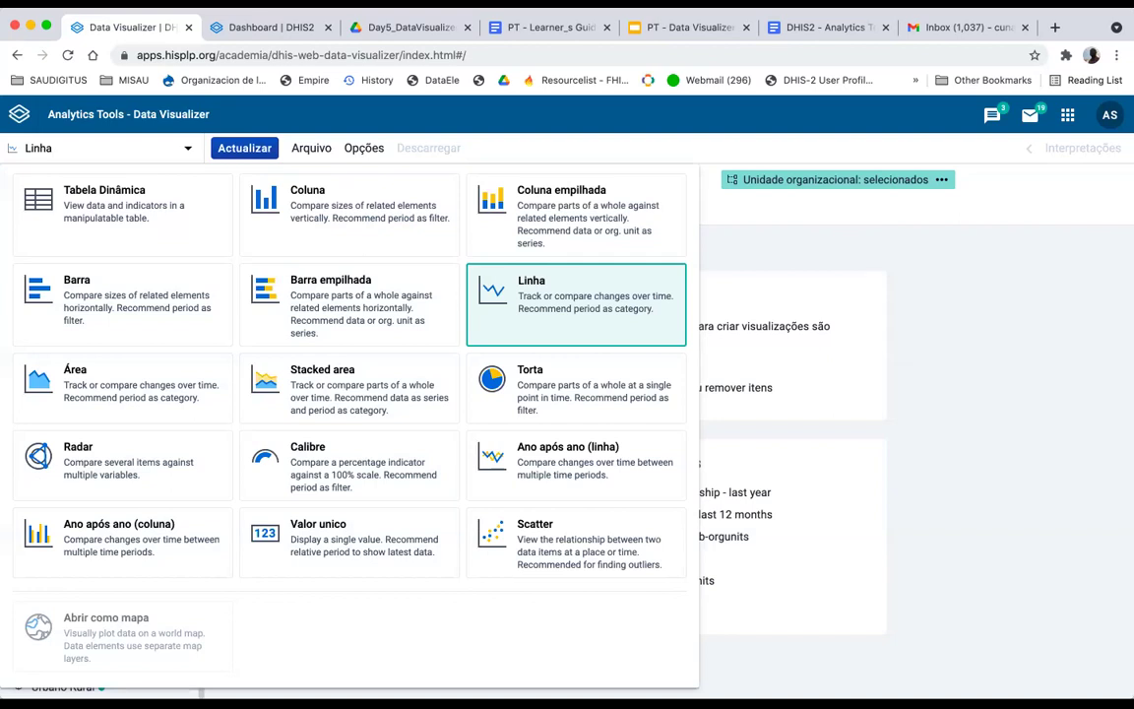
{"action": "left_click", "coordinate": [1041, 366]}
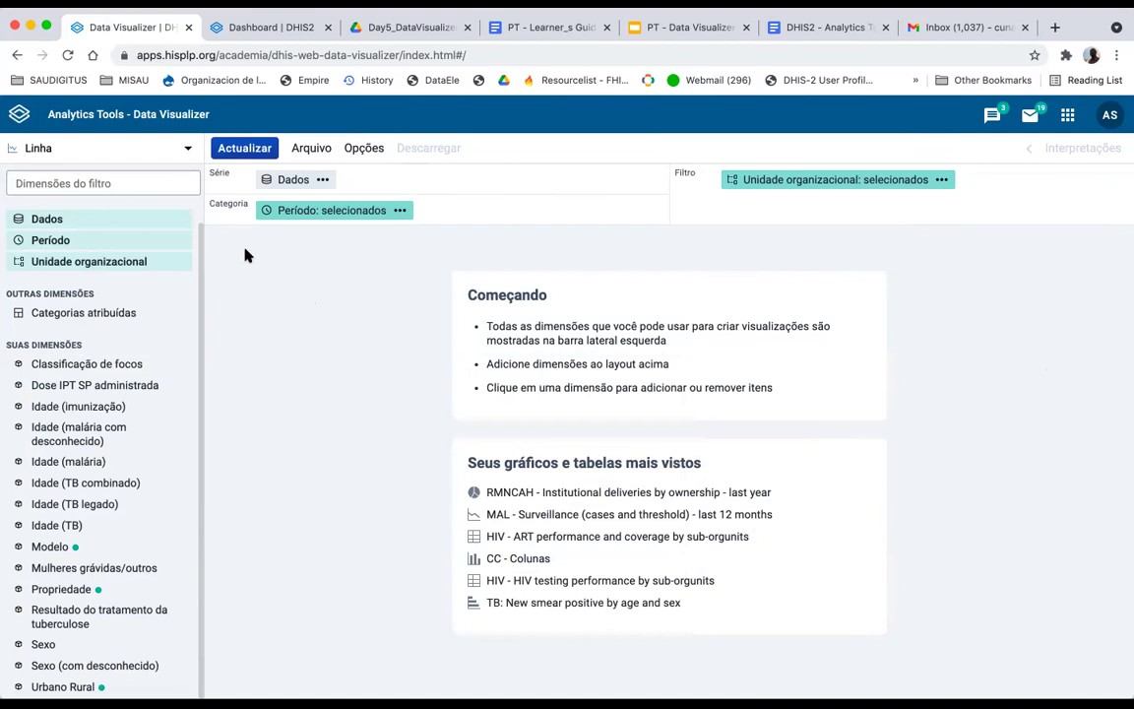
{"action": "left_click", "coordinate": [113, 146]}
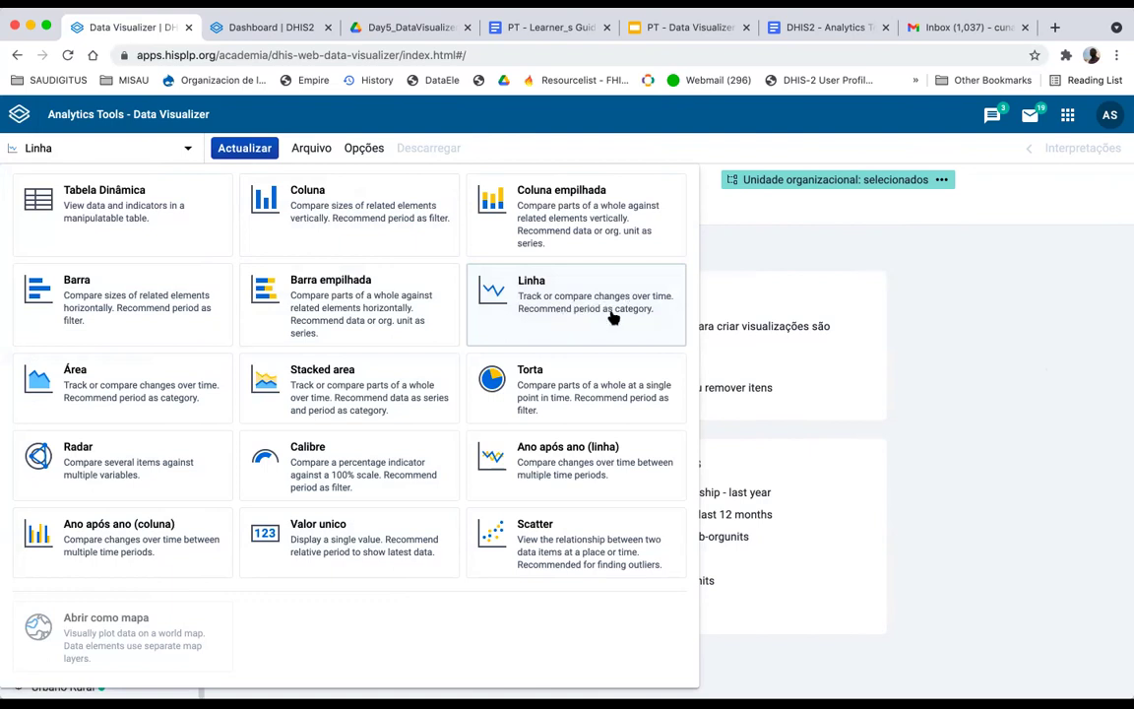
{"action": "left_click", "coordinate": [551, 306]}
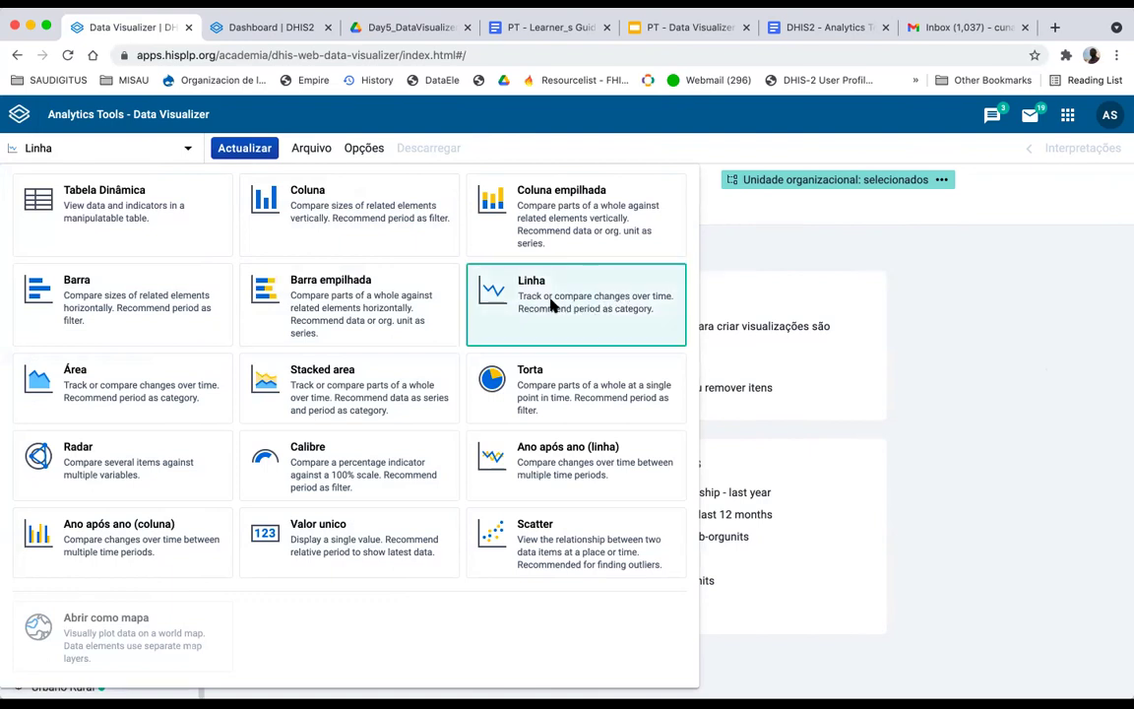